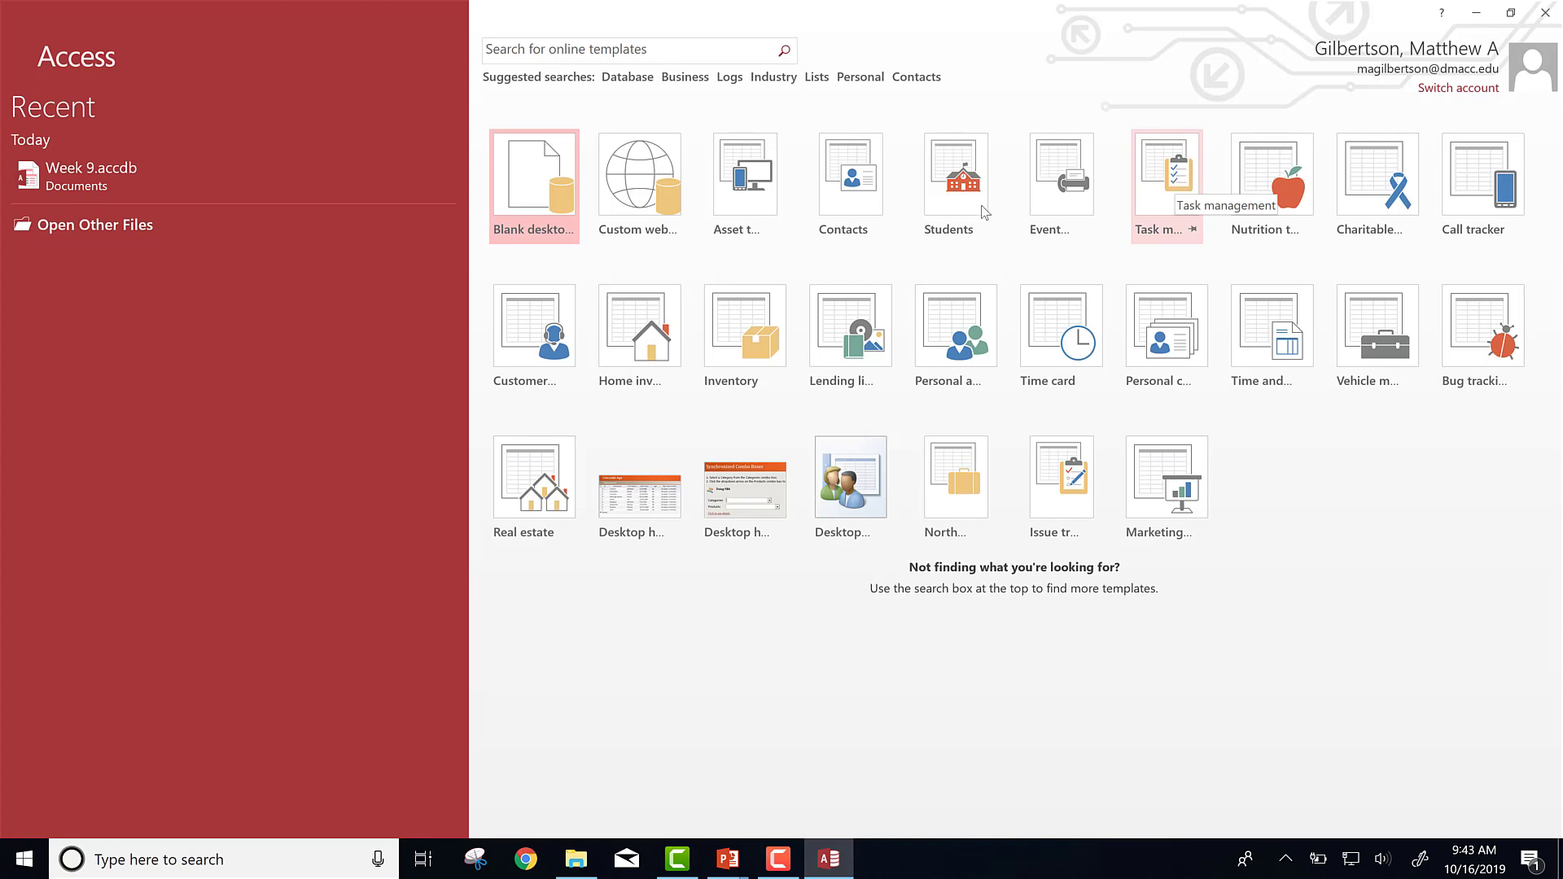
- Create a blank desktop database and widen the Navigation Pane beside Table1
{"action": "left_click", "coordinate": [517, 172]}
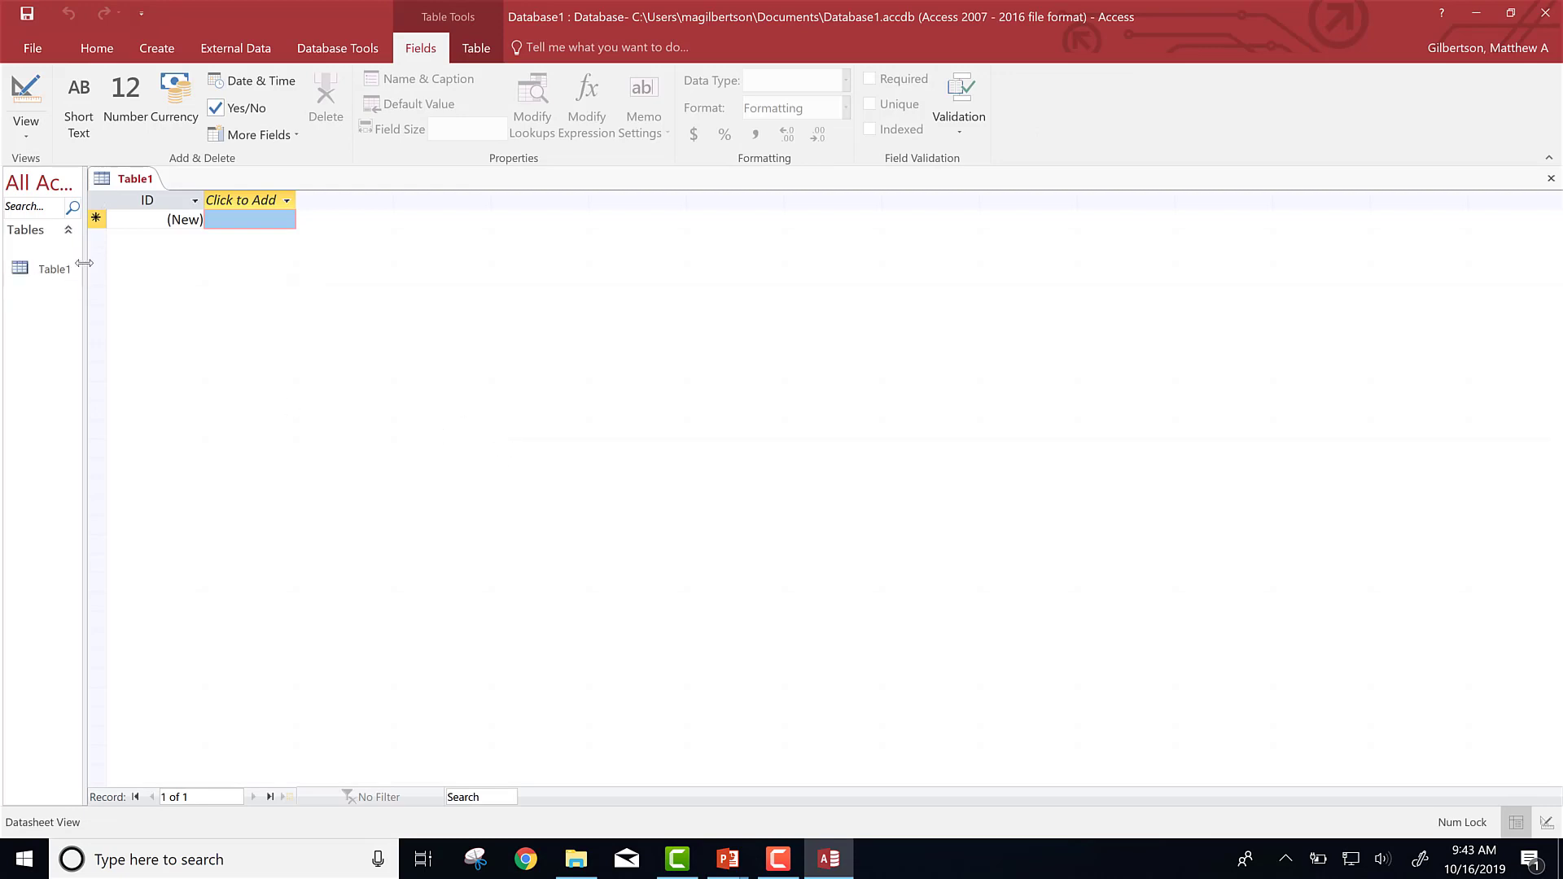
{"action": "left_click_drag", "start_coordinate": [84, 263], "coordinate": [200, 254]}
- Switch to the PowerPoint lecture and read through the database creation slides up to "The Access Window"
{"action": "key", "text": "alt+Tab"}
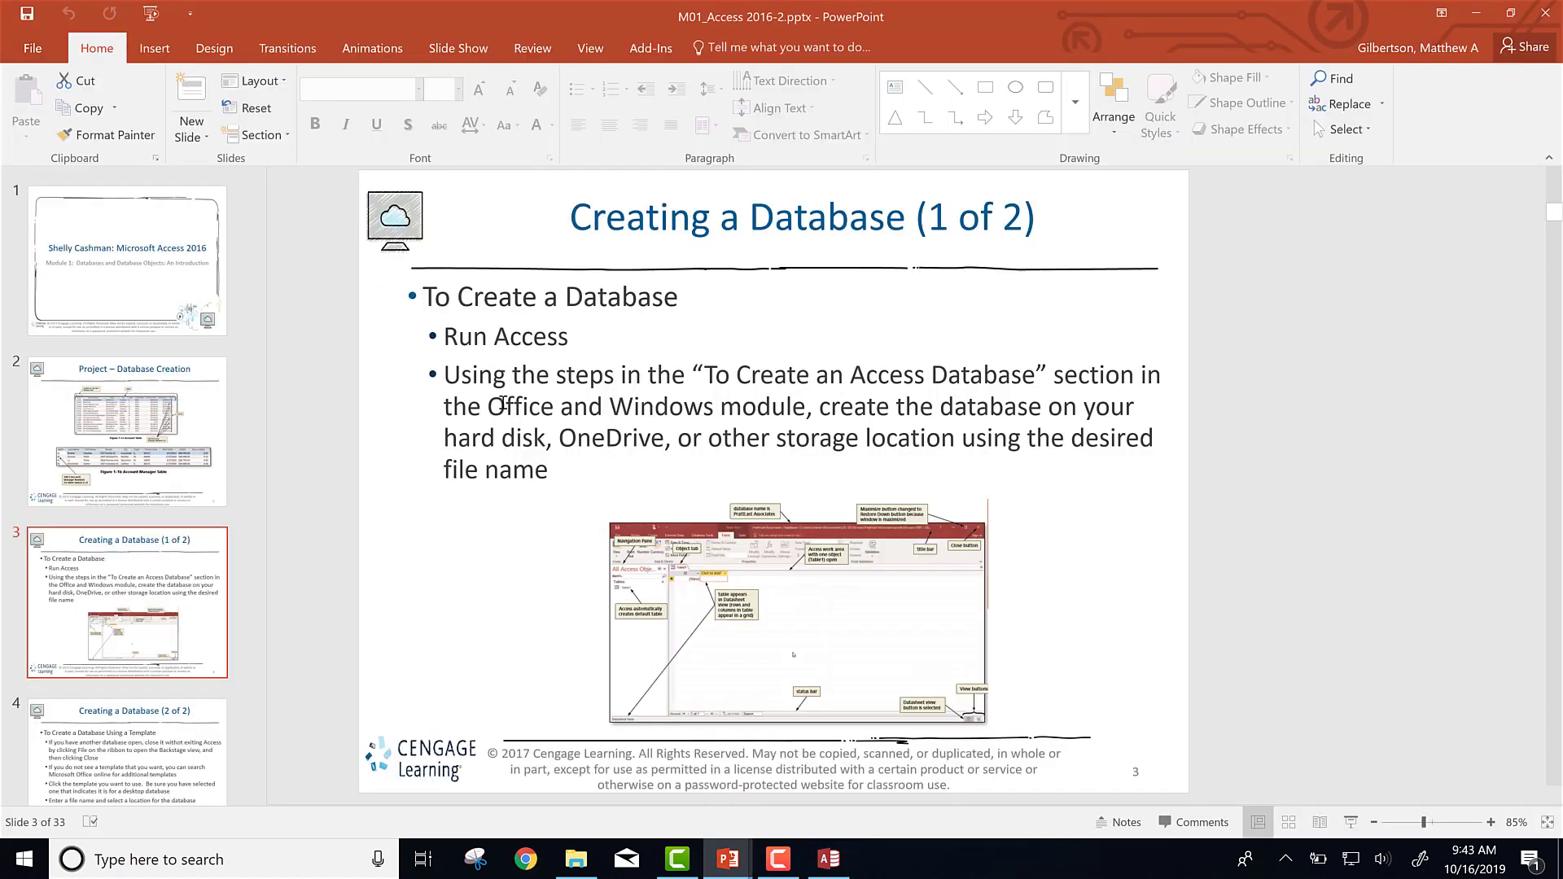
{"action": "scroll", "coordinate": [506, 407], "scroll_direction": "down", "scroll_amount": 1}
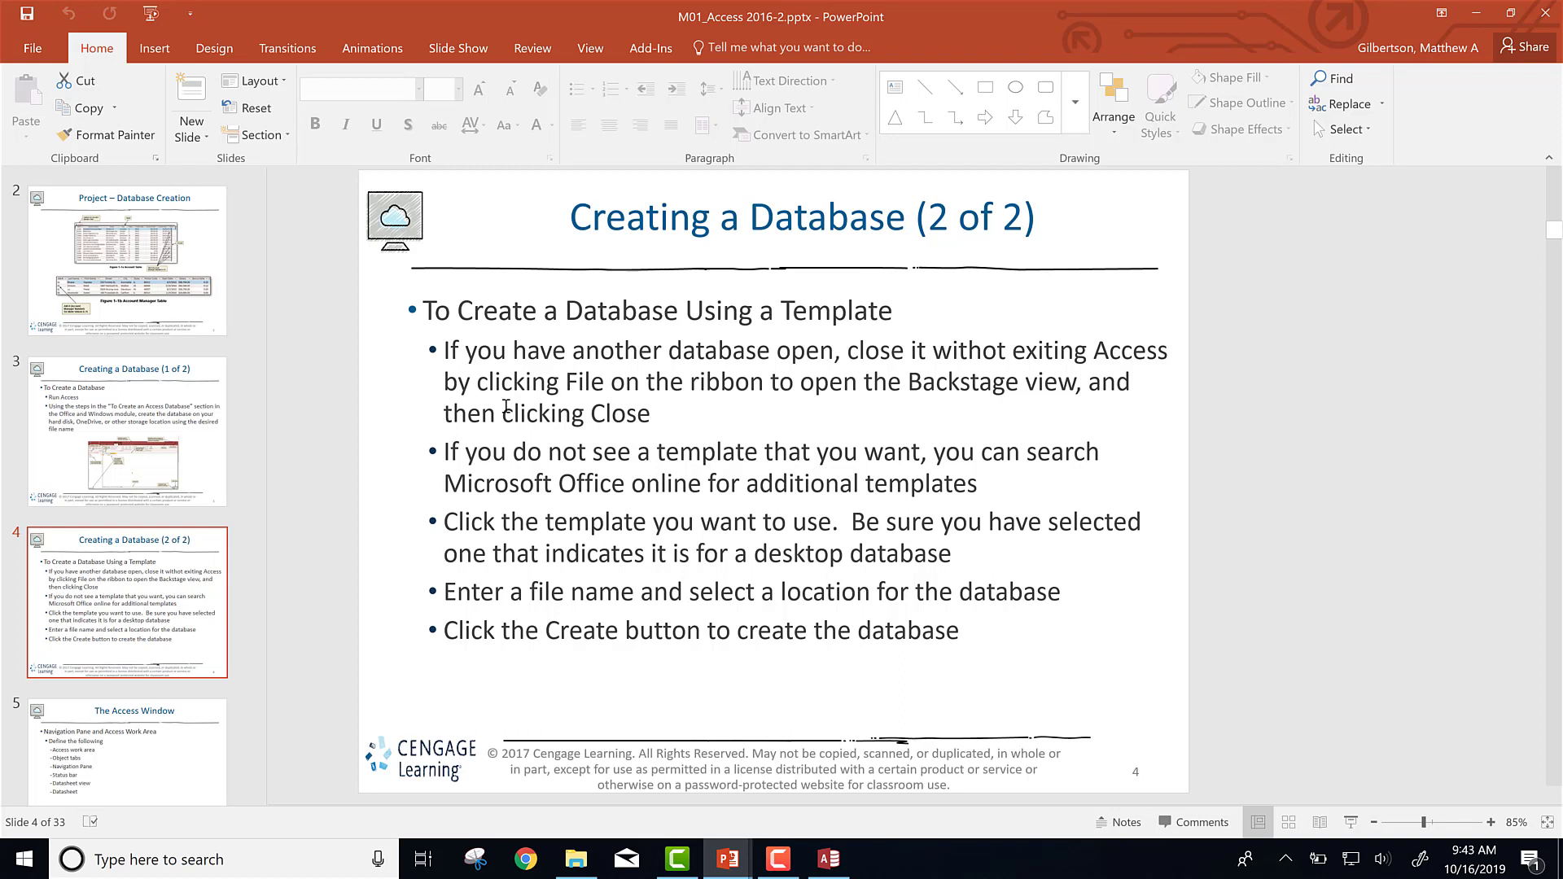
{"action": "key", "text": "Page_Down"}
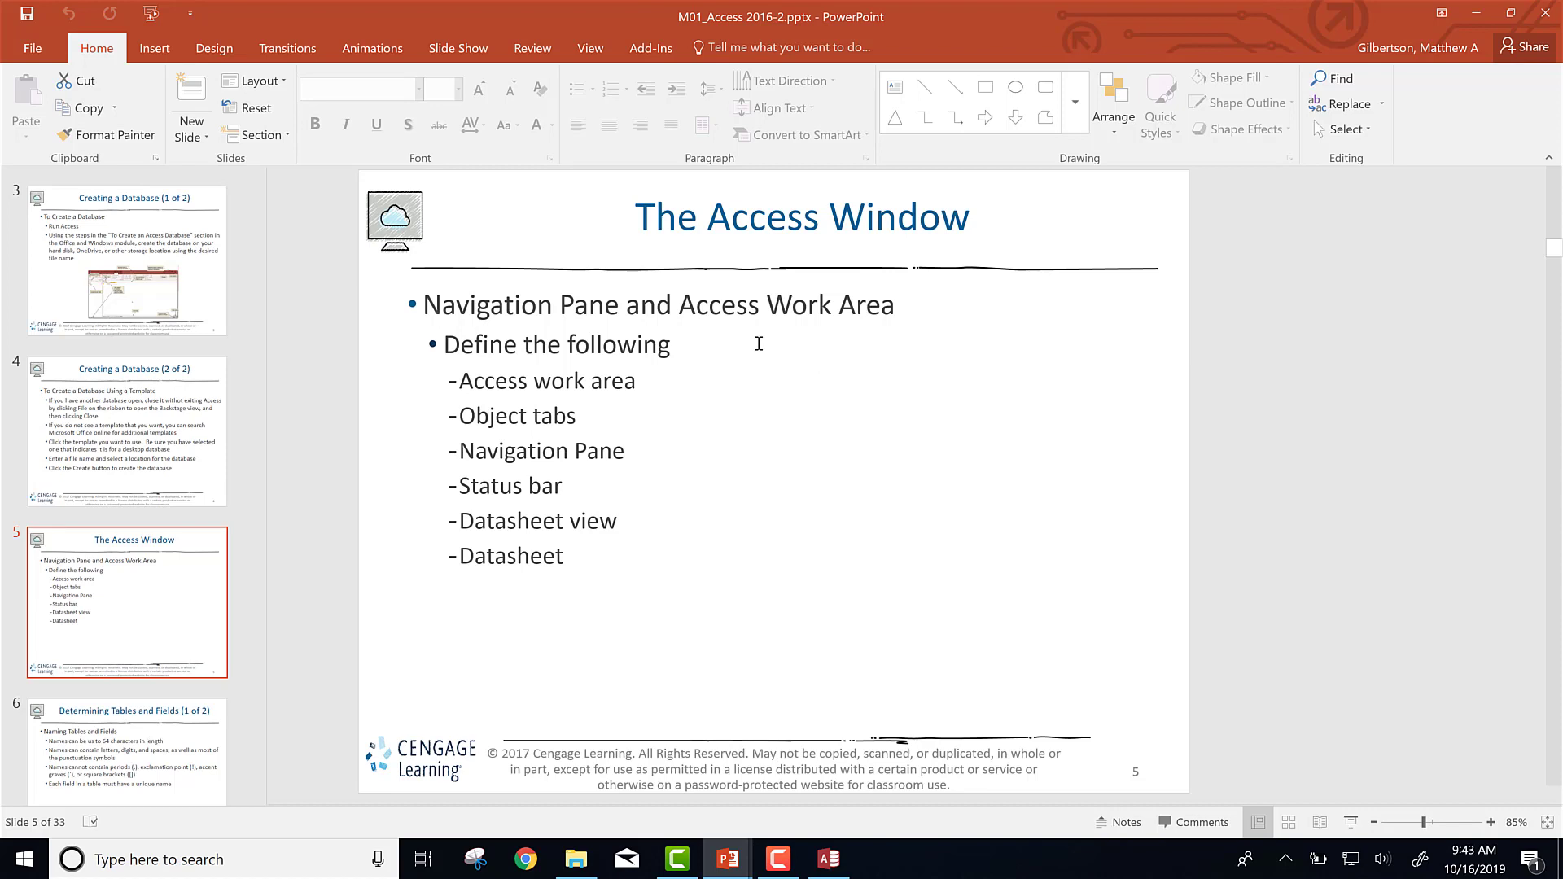
- Compare the terms on "The Access Window" slide in PowerPoint with the matching parts of the Access window
{"action": "key", "text": "alt+Tab"}
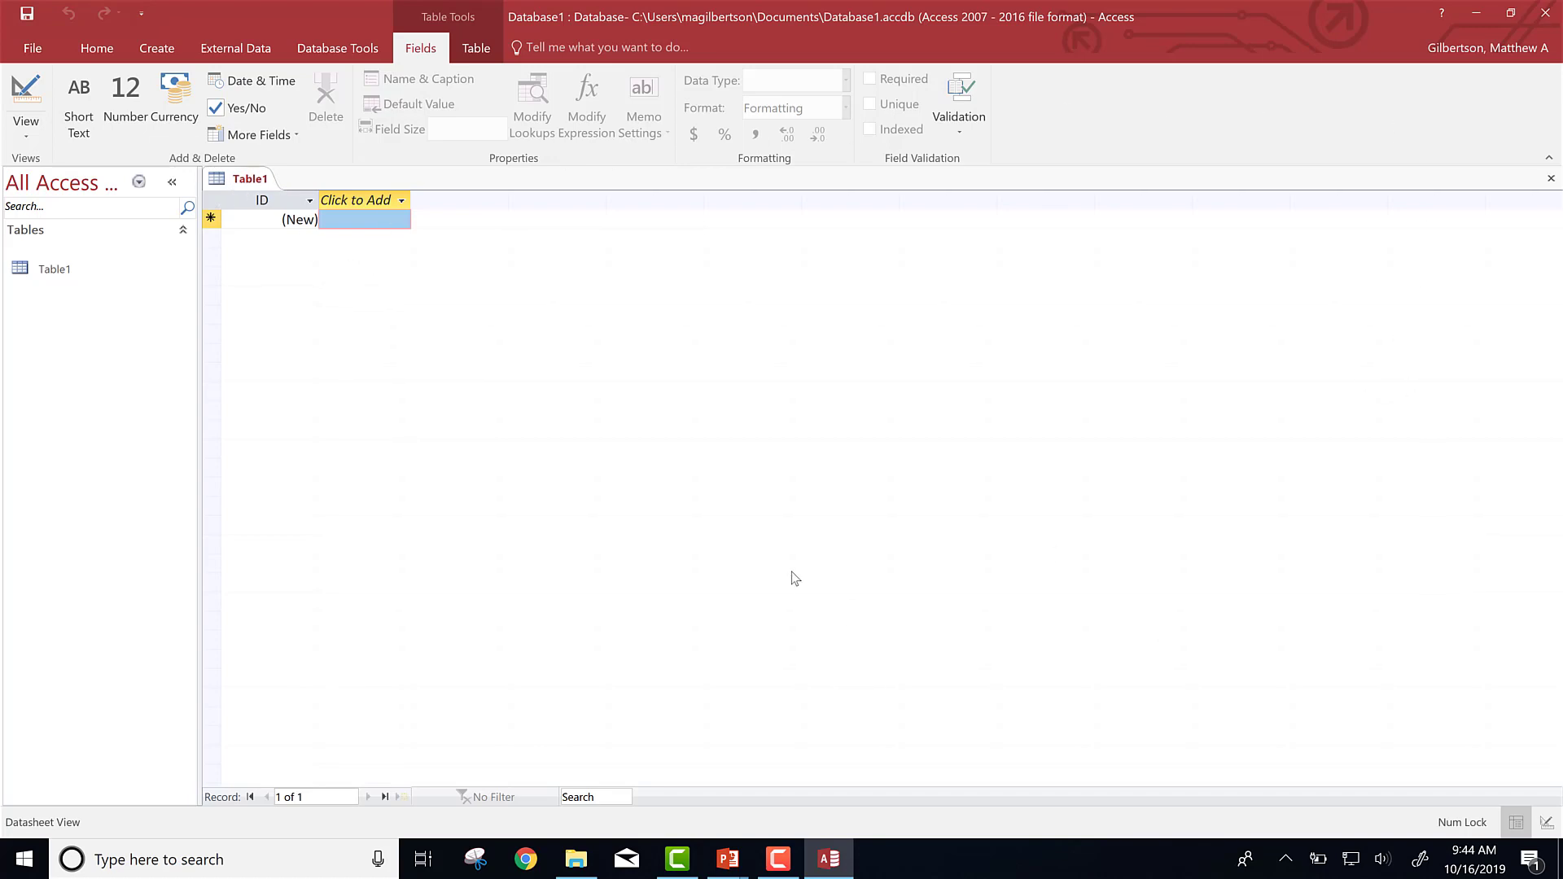
{"action": "key", "text": "alt+Tab"}
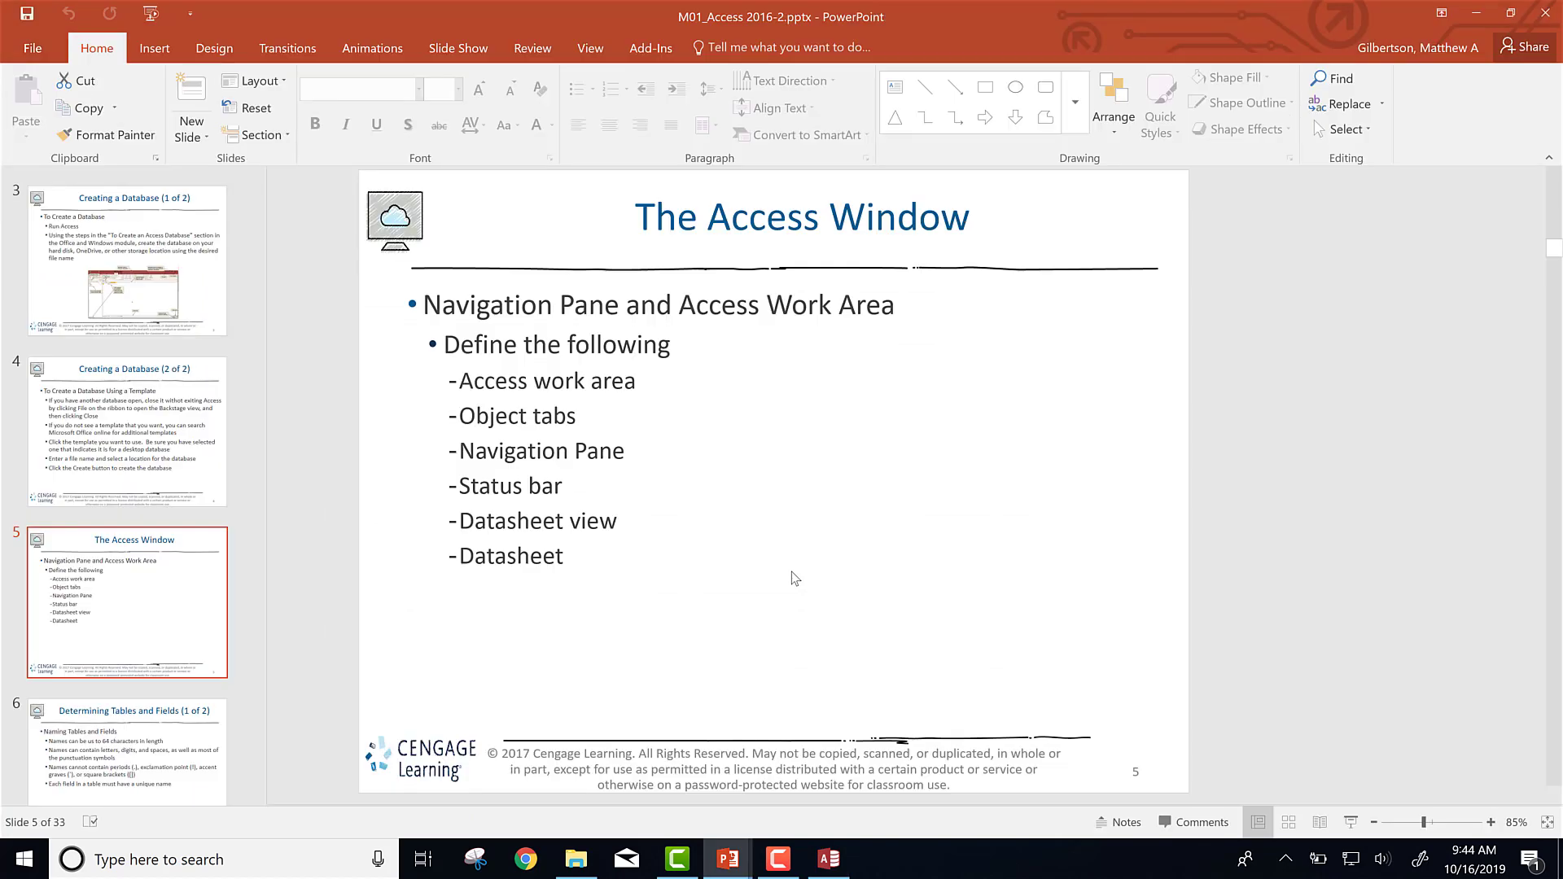
{"action": "key", "text": "alt+Tab"}
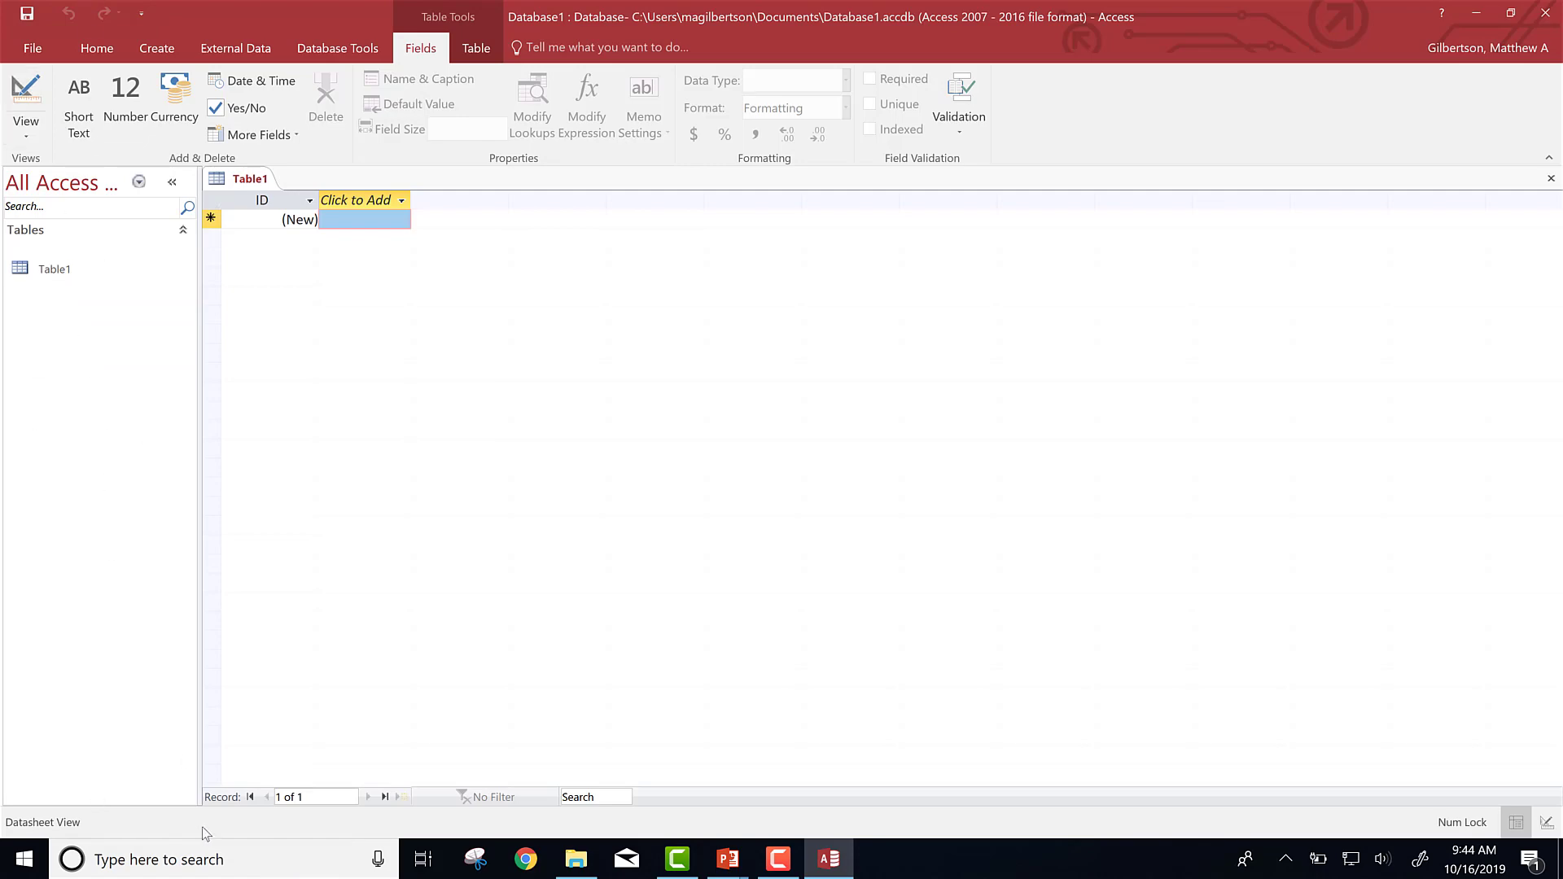
{"action": "key", "text": "alt+Tab"}
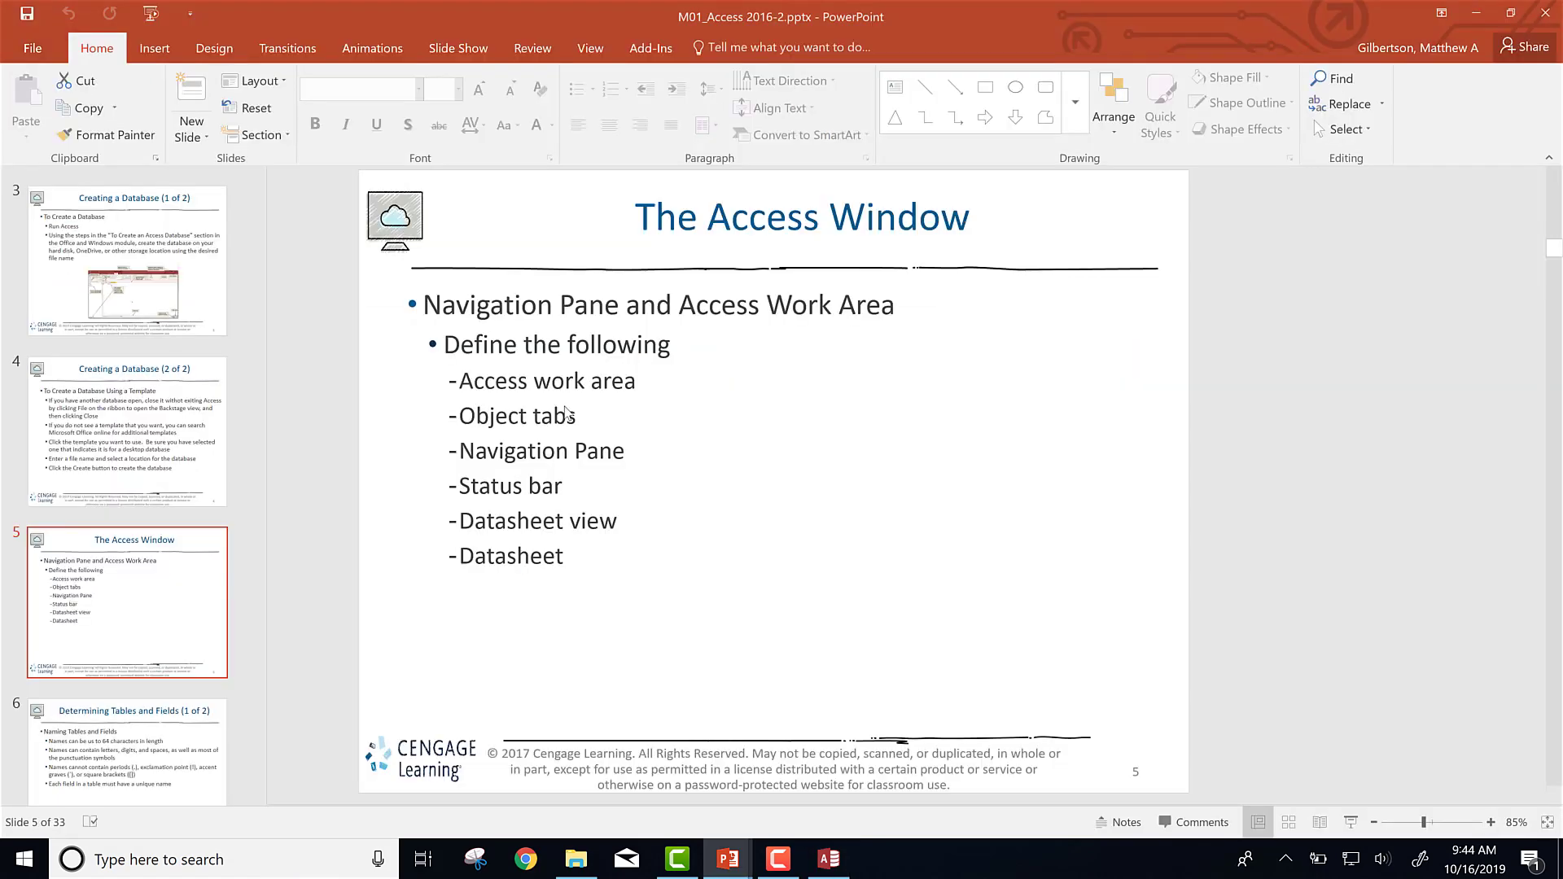
{"action": "key", "text": "alt+Tab"}
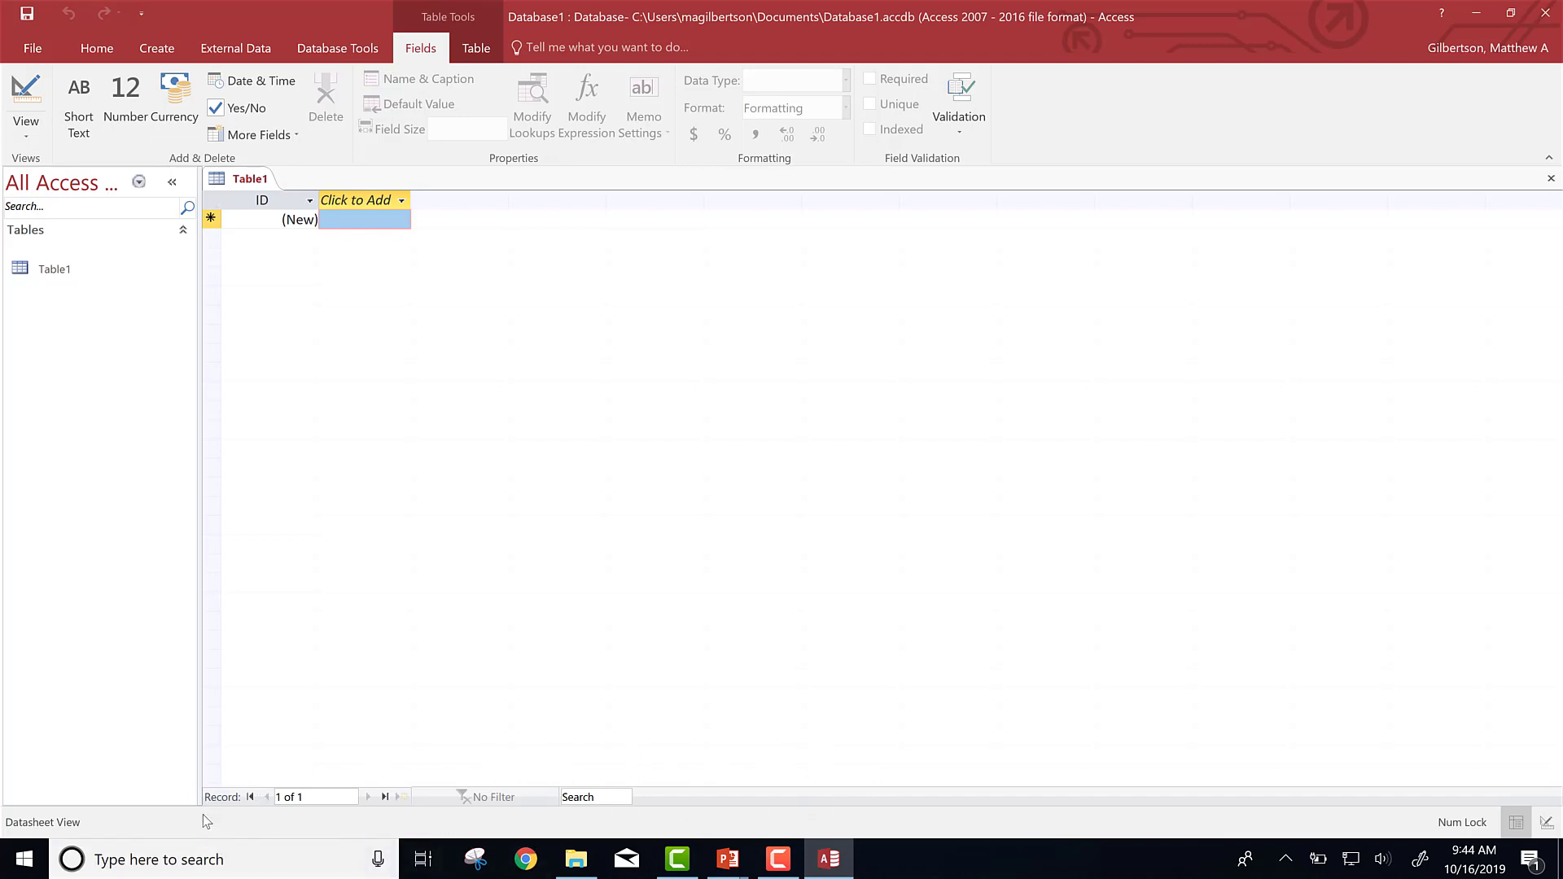
{"action": "key", "text": "alt+Tab"}
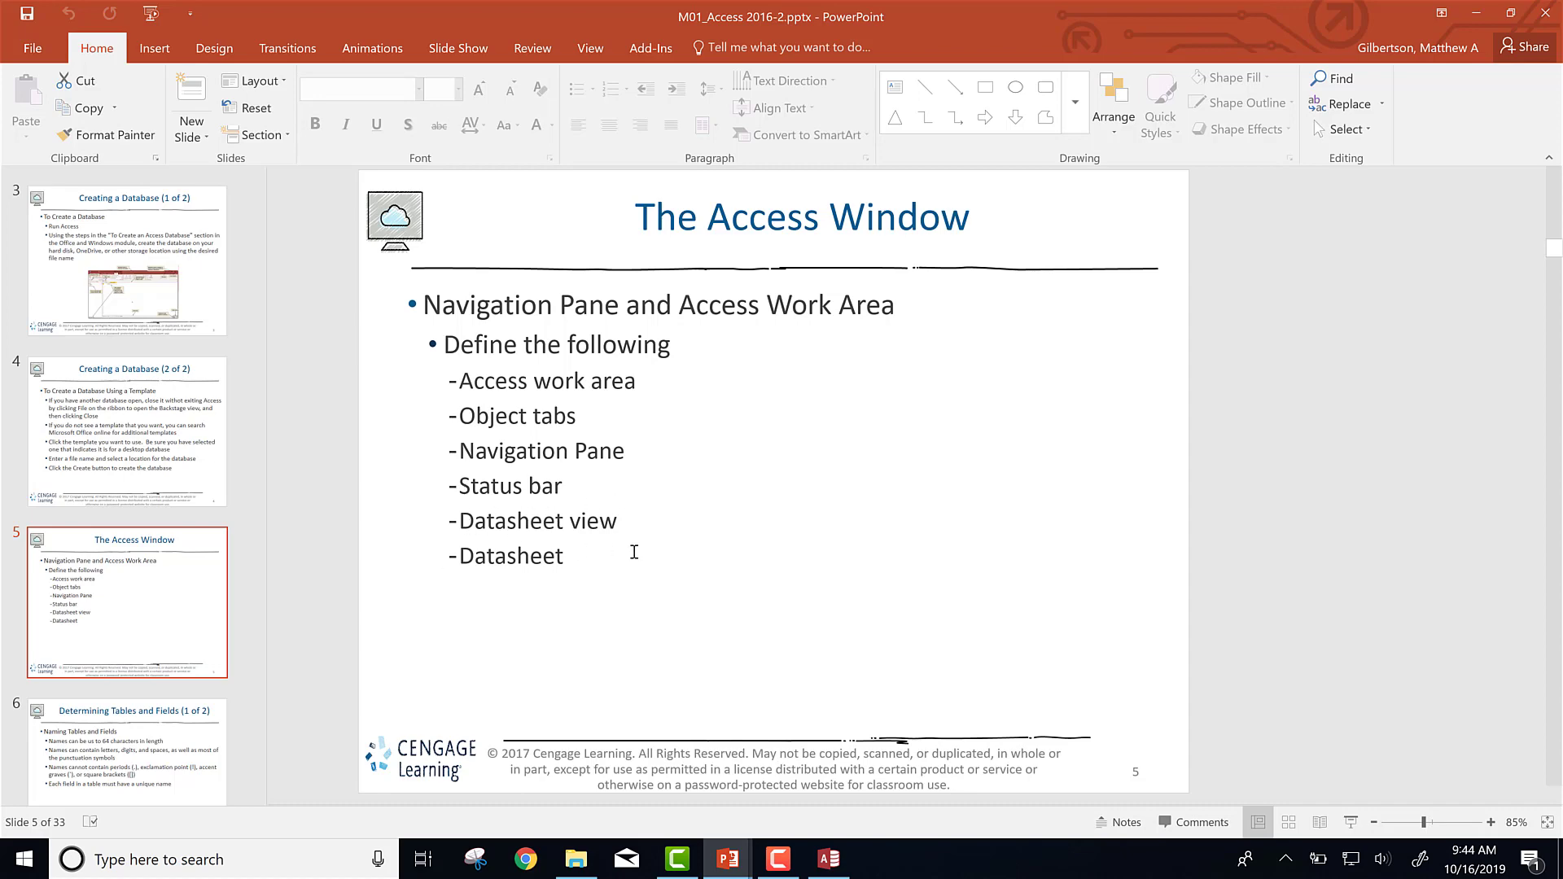
- Switch to Access, show the view options for Table1, and dismiss the calendar reminder
{"action": "key", "text": "alt+Tab"}
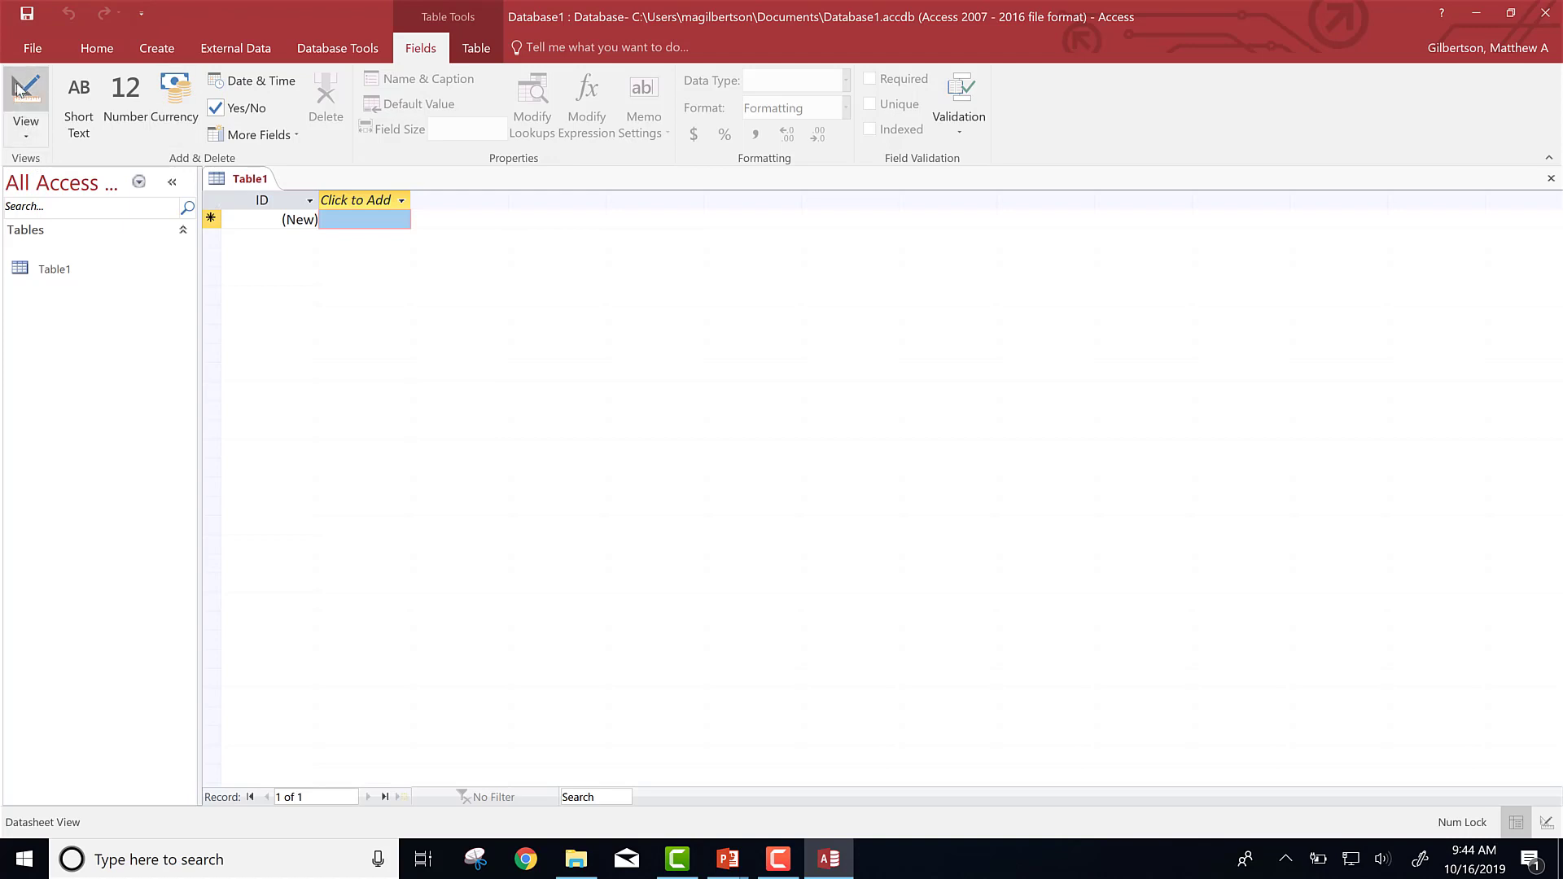
{"action": "left_click", "coordinate": [31, 135]}
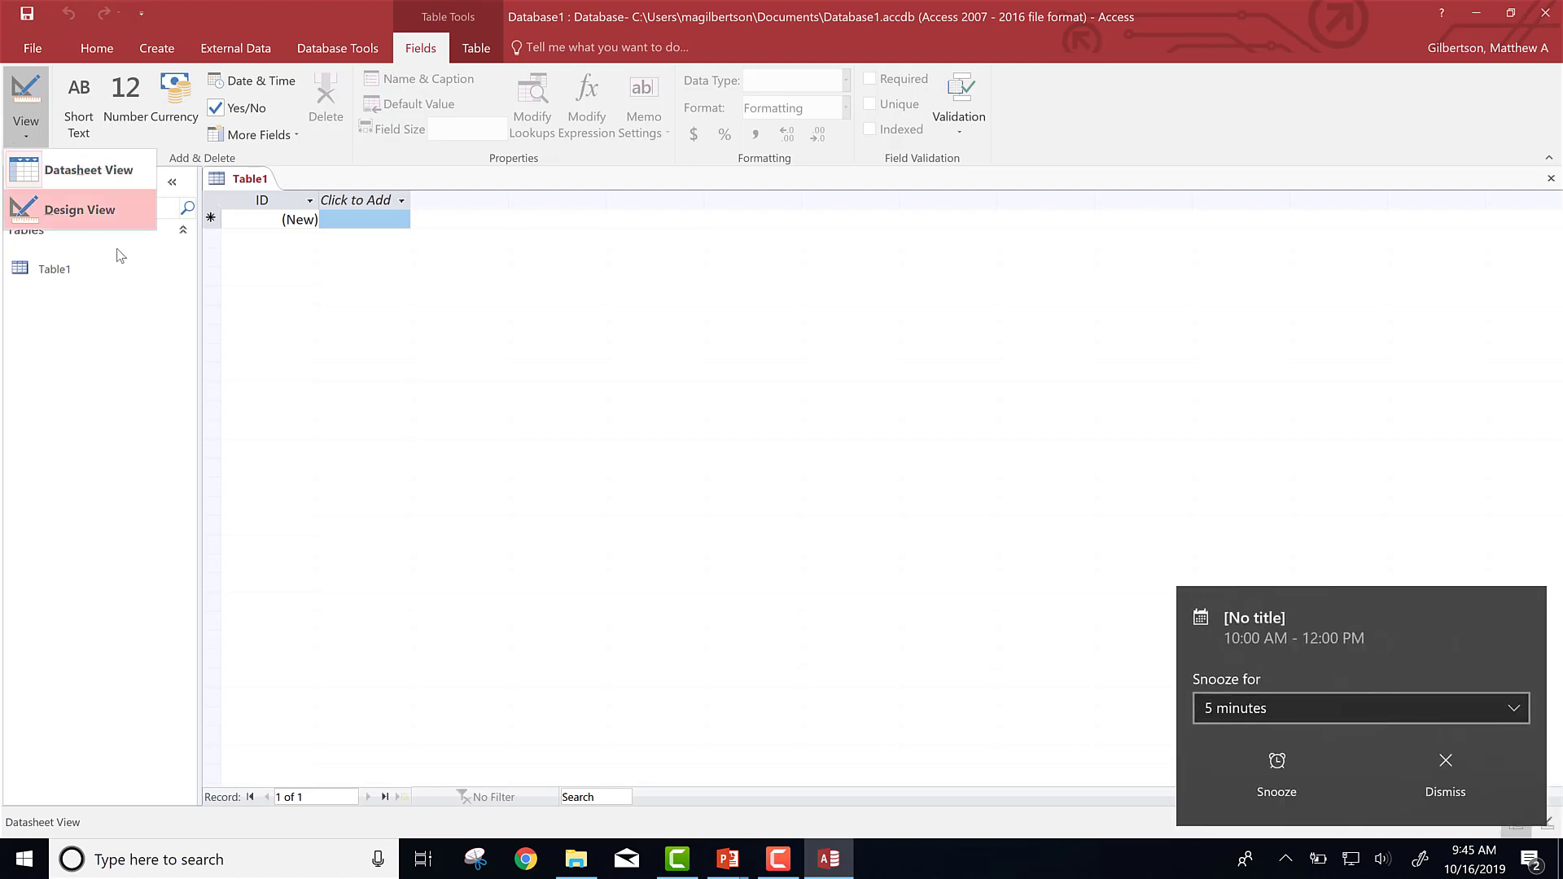
{"action": "left_click", "coordinate": [1454, 771]}
- Return to PowerPoint and advance to the "Determining Tables and Fields (1 of 2)" slide
{"action": "key", "text": "alt+Tab"}
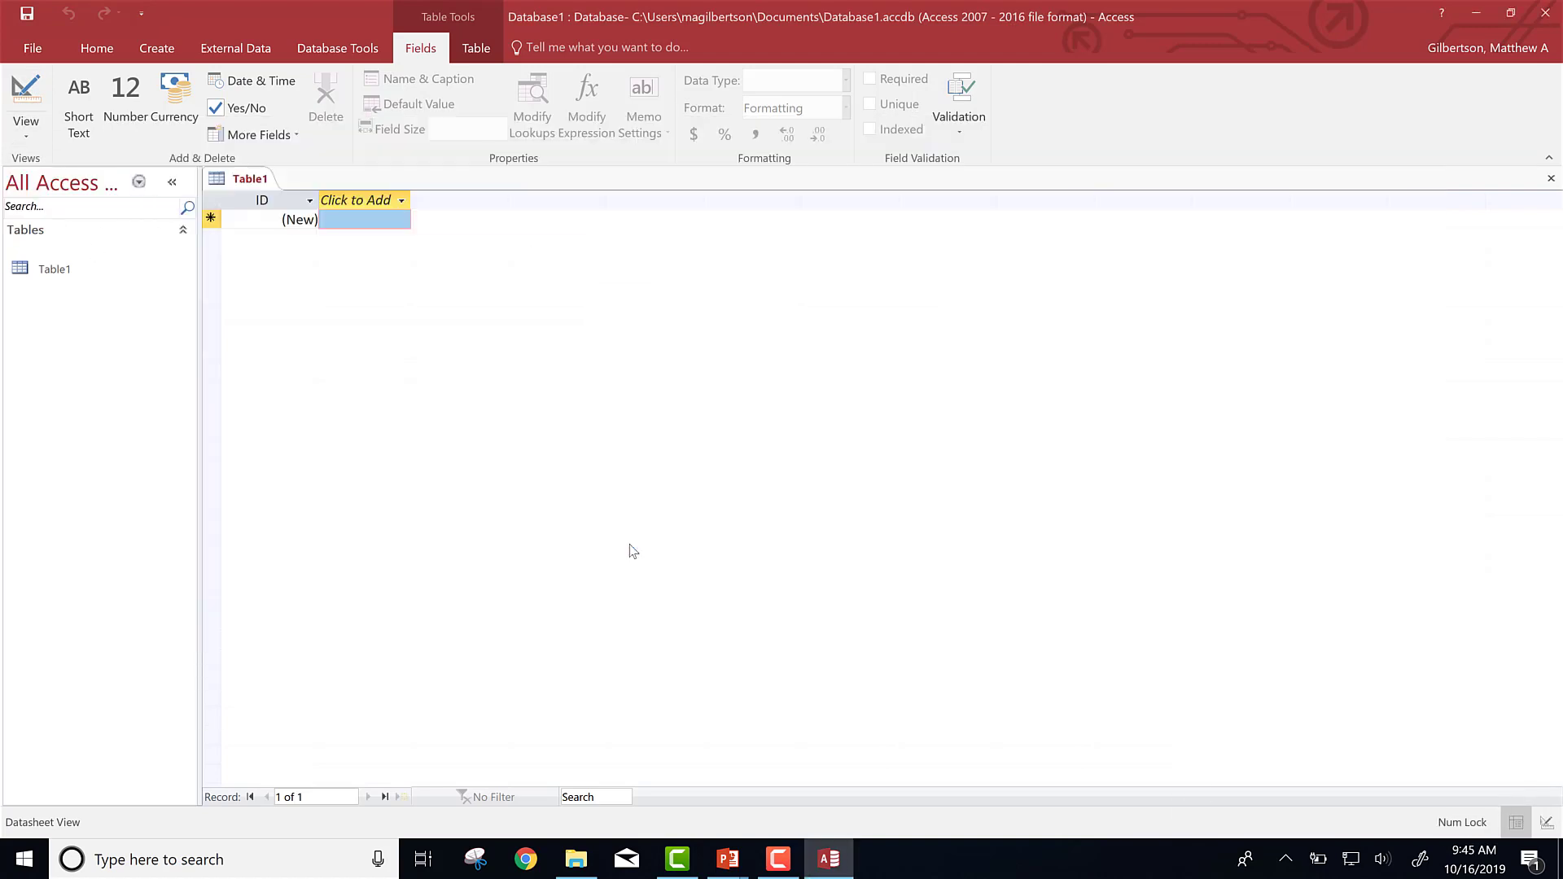
{"action": "key", "text": "alt+Tab"}
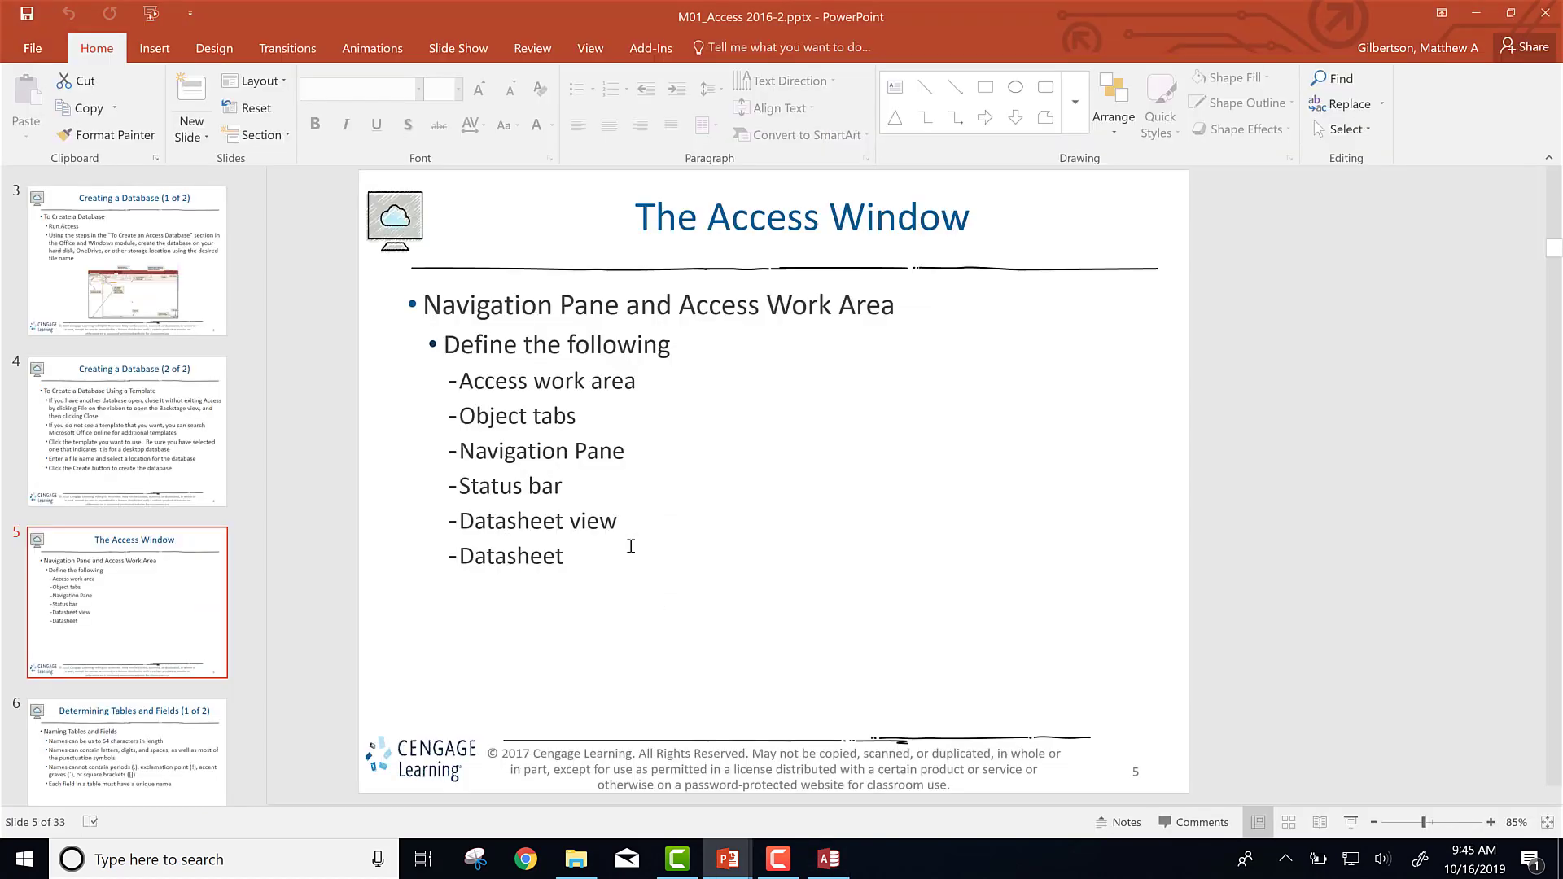
{"action": "scroll", "coordinate": [631, 547], "scroll_direction": "down", "scroll_amount": 1}
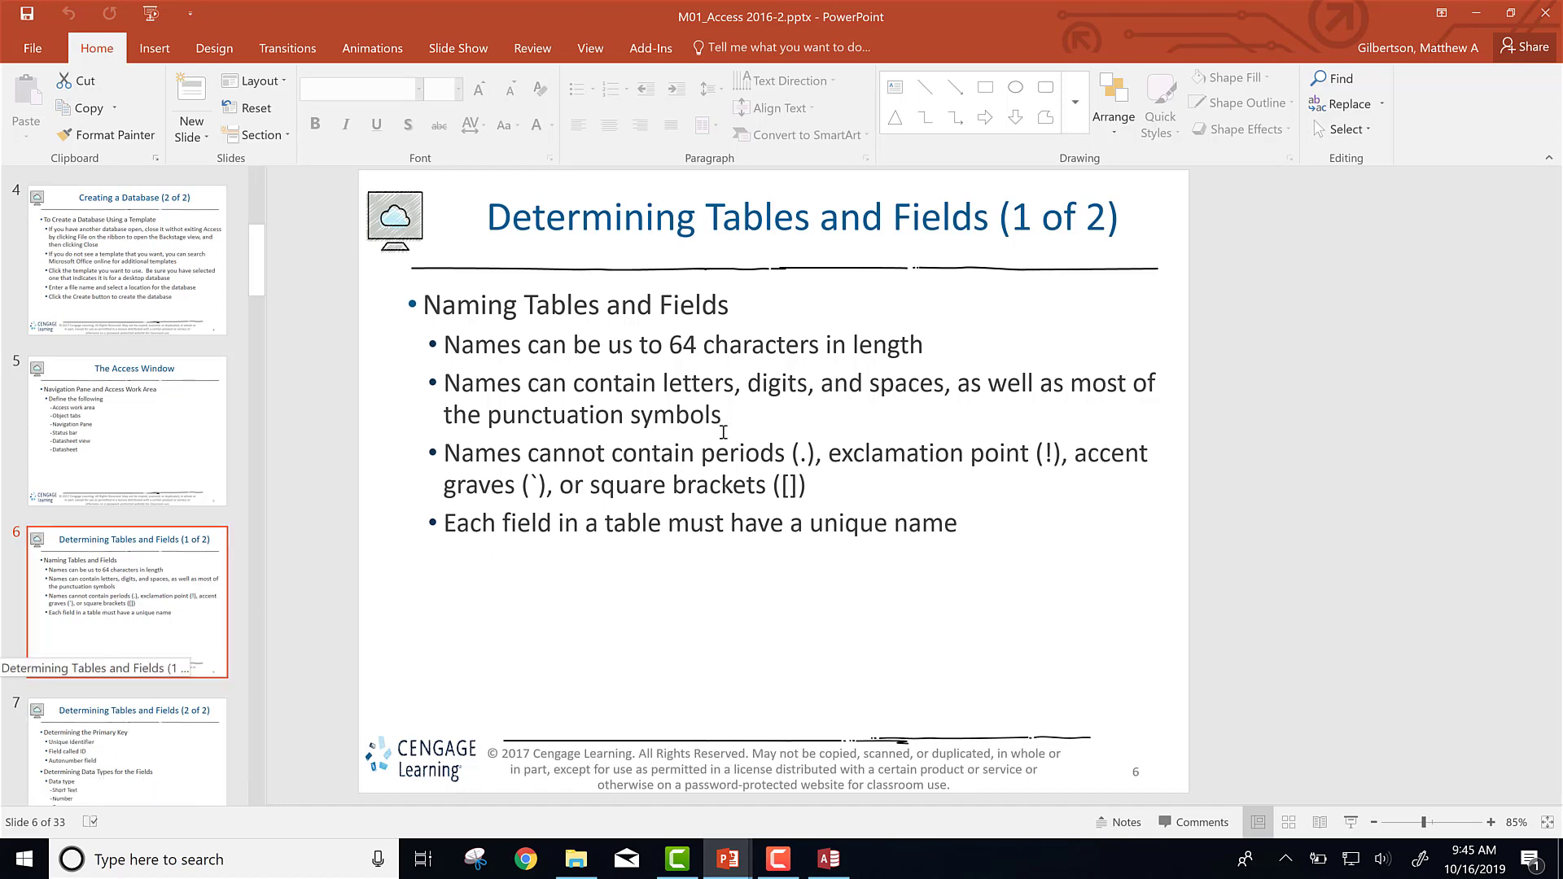
- Switch to Access and enter 3 in a new field of Table1's first record
{"action": "key", "text": "alt+Tab"}
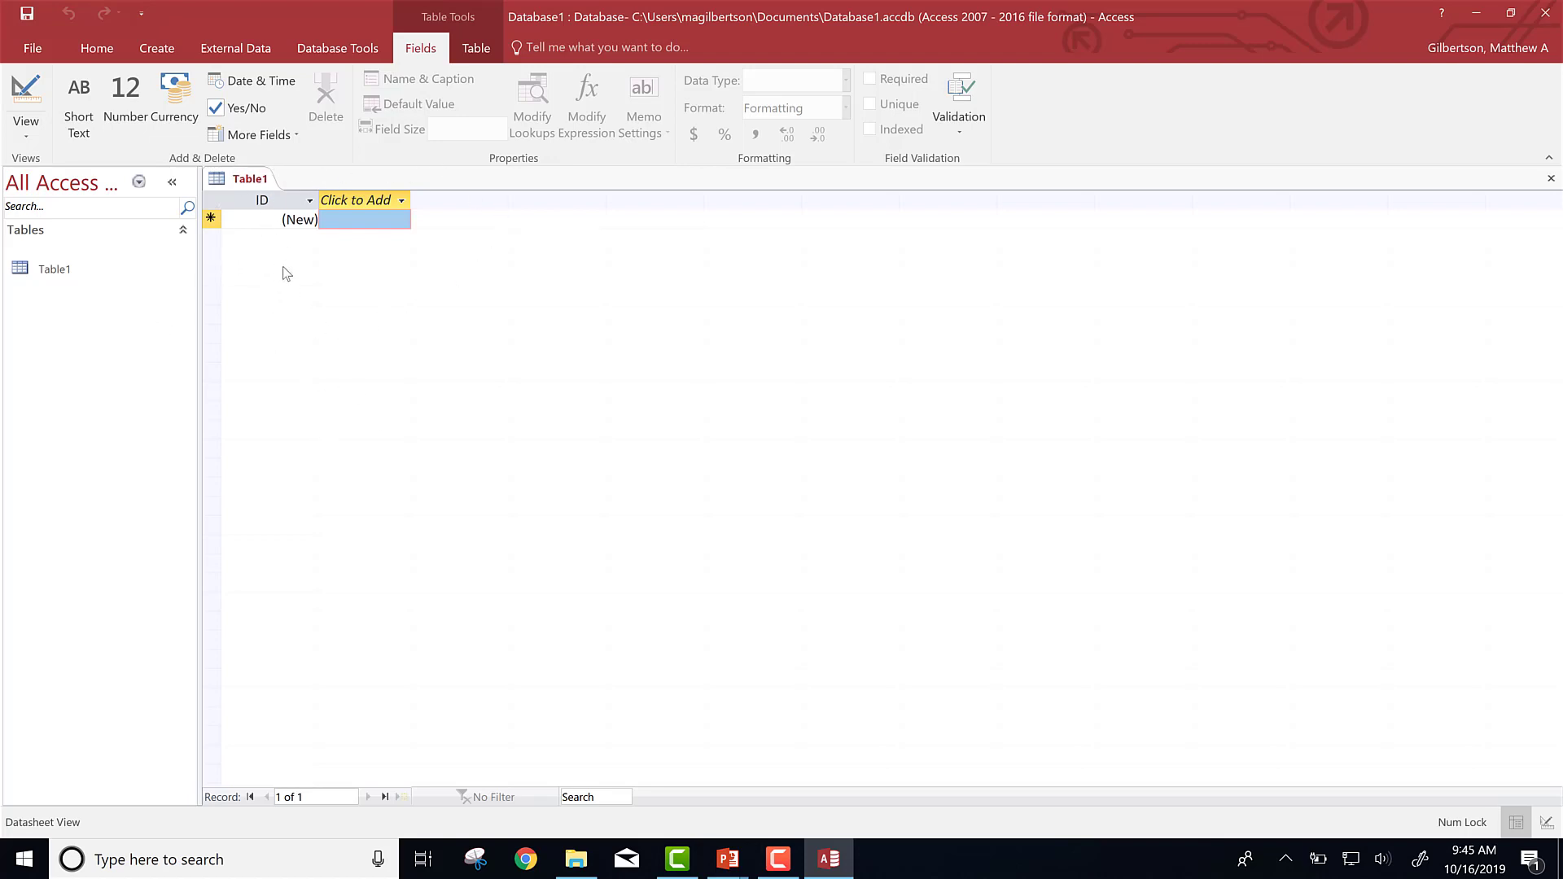
{"action": "left_click", "coordinate": [367, 221]}
{"action": "key", "text": "Tab"}
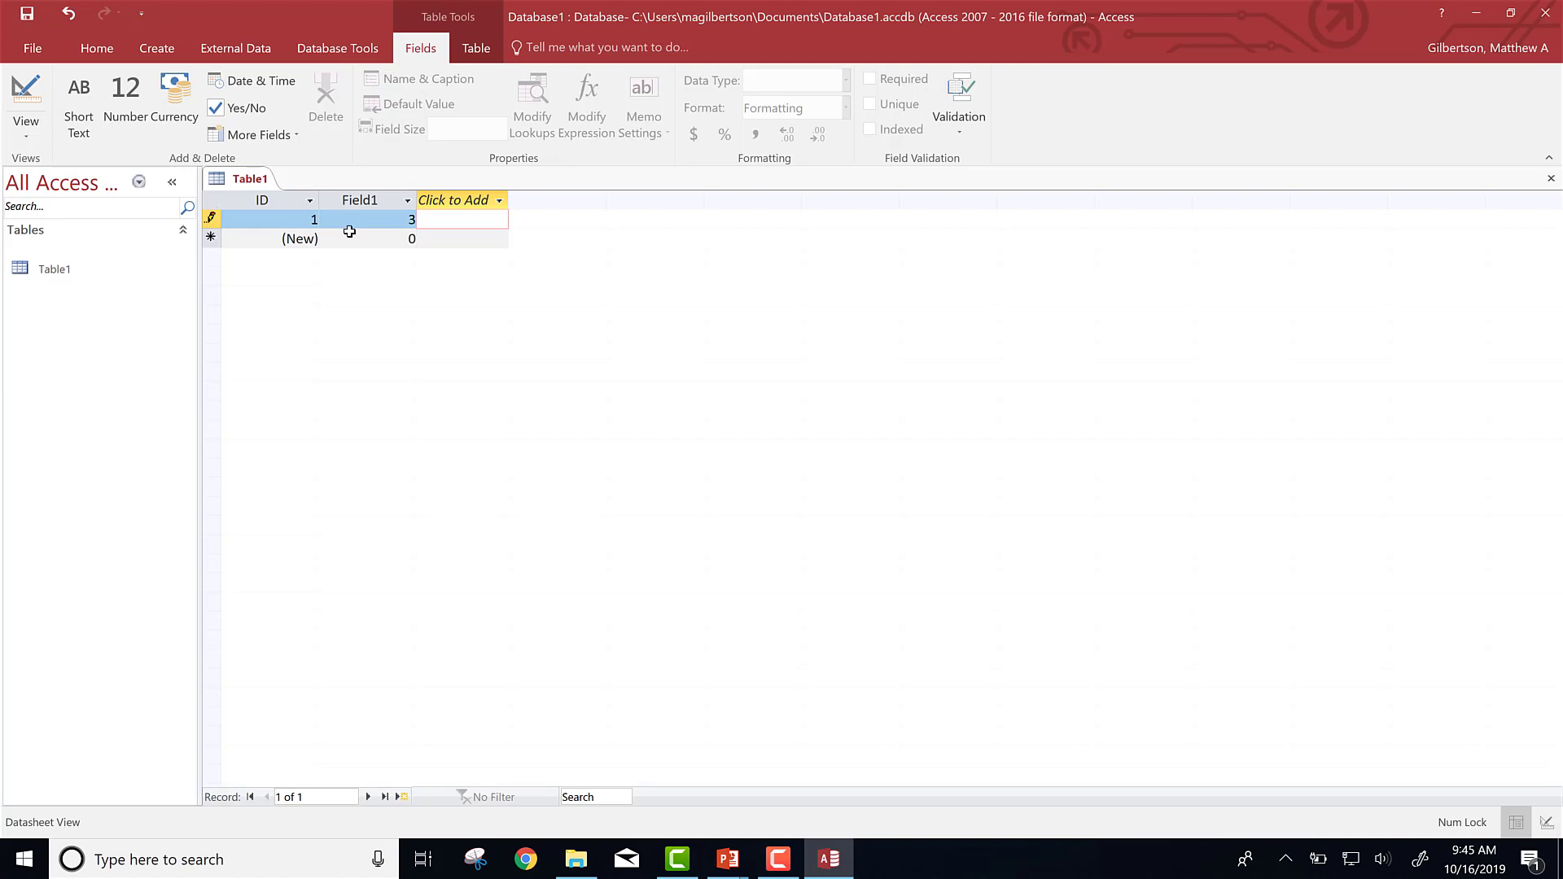
- Rename the new field beside ID as my_field
{"action": "right_click", "coordinate": [370, 195]}
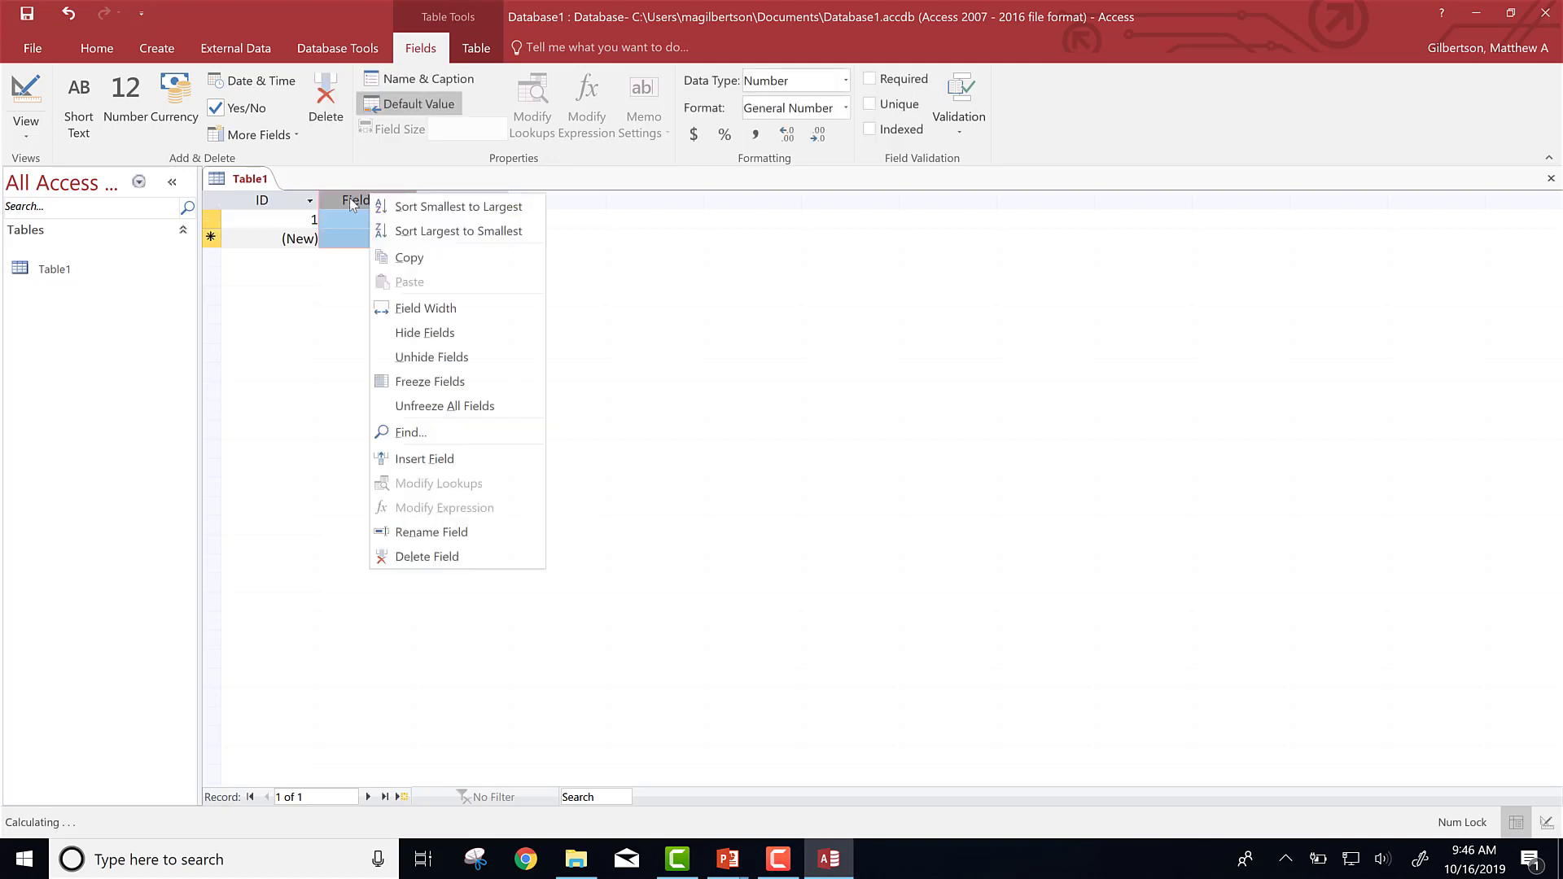
{"action": "left_click", "coordinate": [426, 532]}
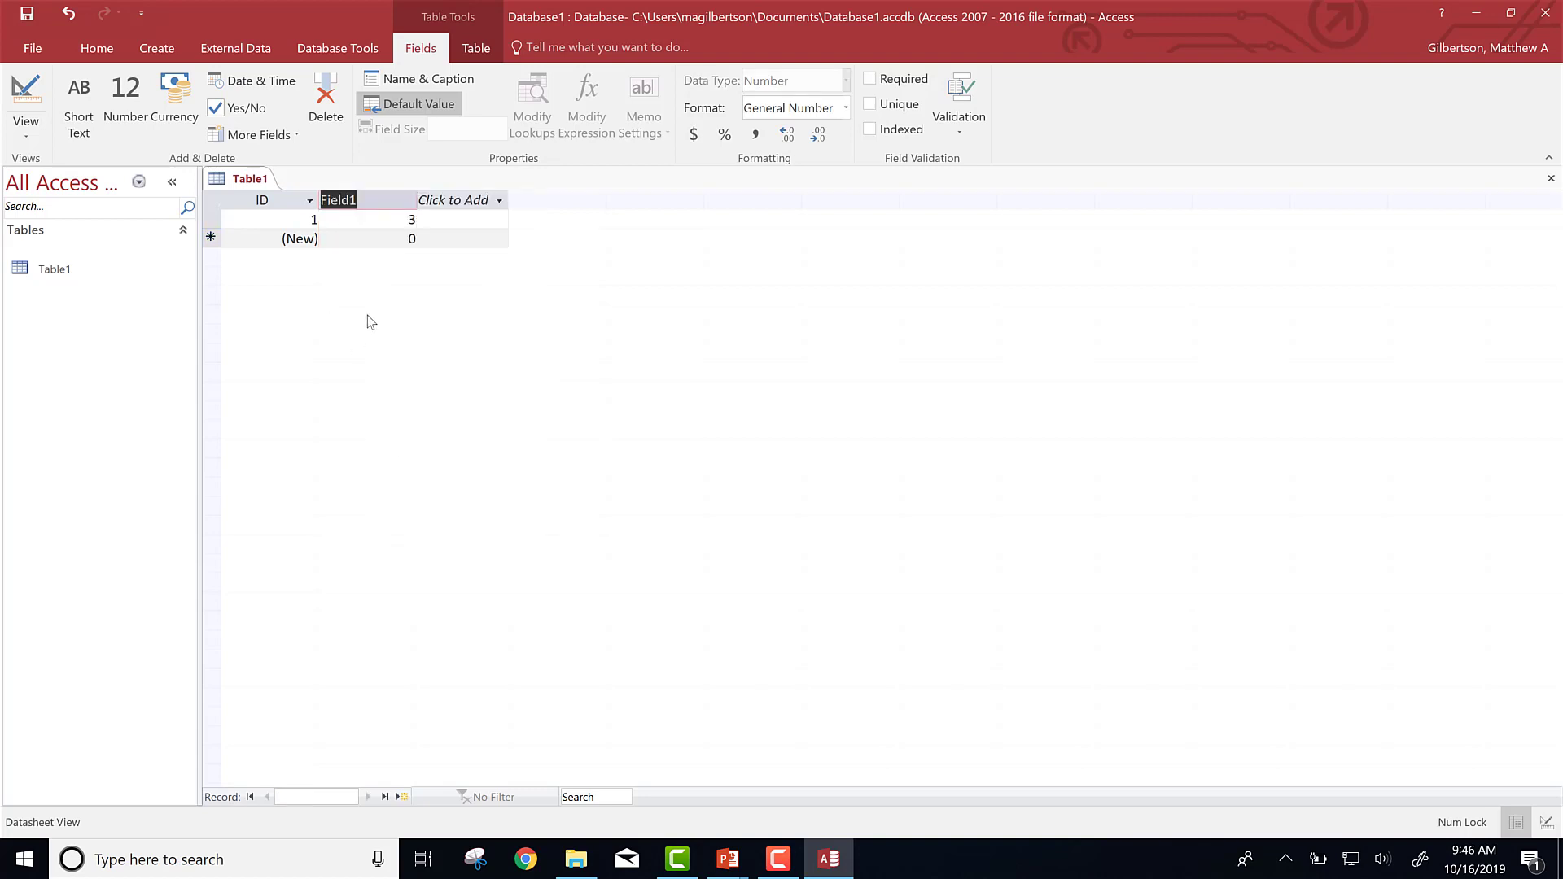
{"action": "type", "text": "my_field"}
{"action": "left_click", "coordinate": [384, 229]}
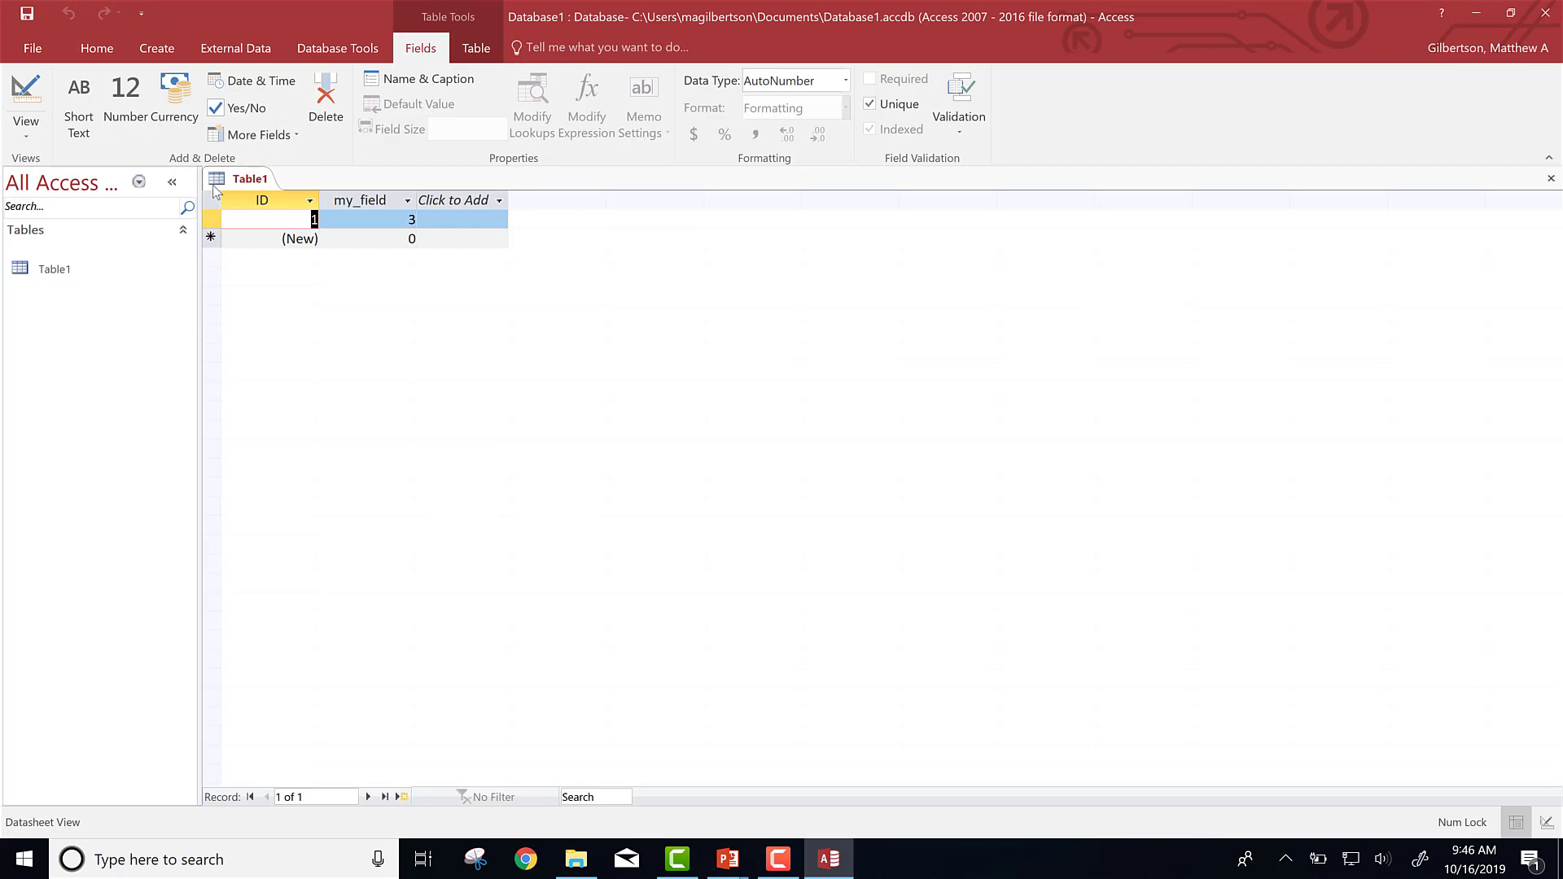
- Switch to PowerPoint and advance to the "Determining Tables and Fields (2 of 2)" slide
{"action": "key", "text": "alt+Tab"}
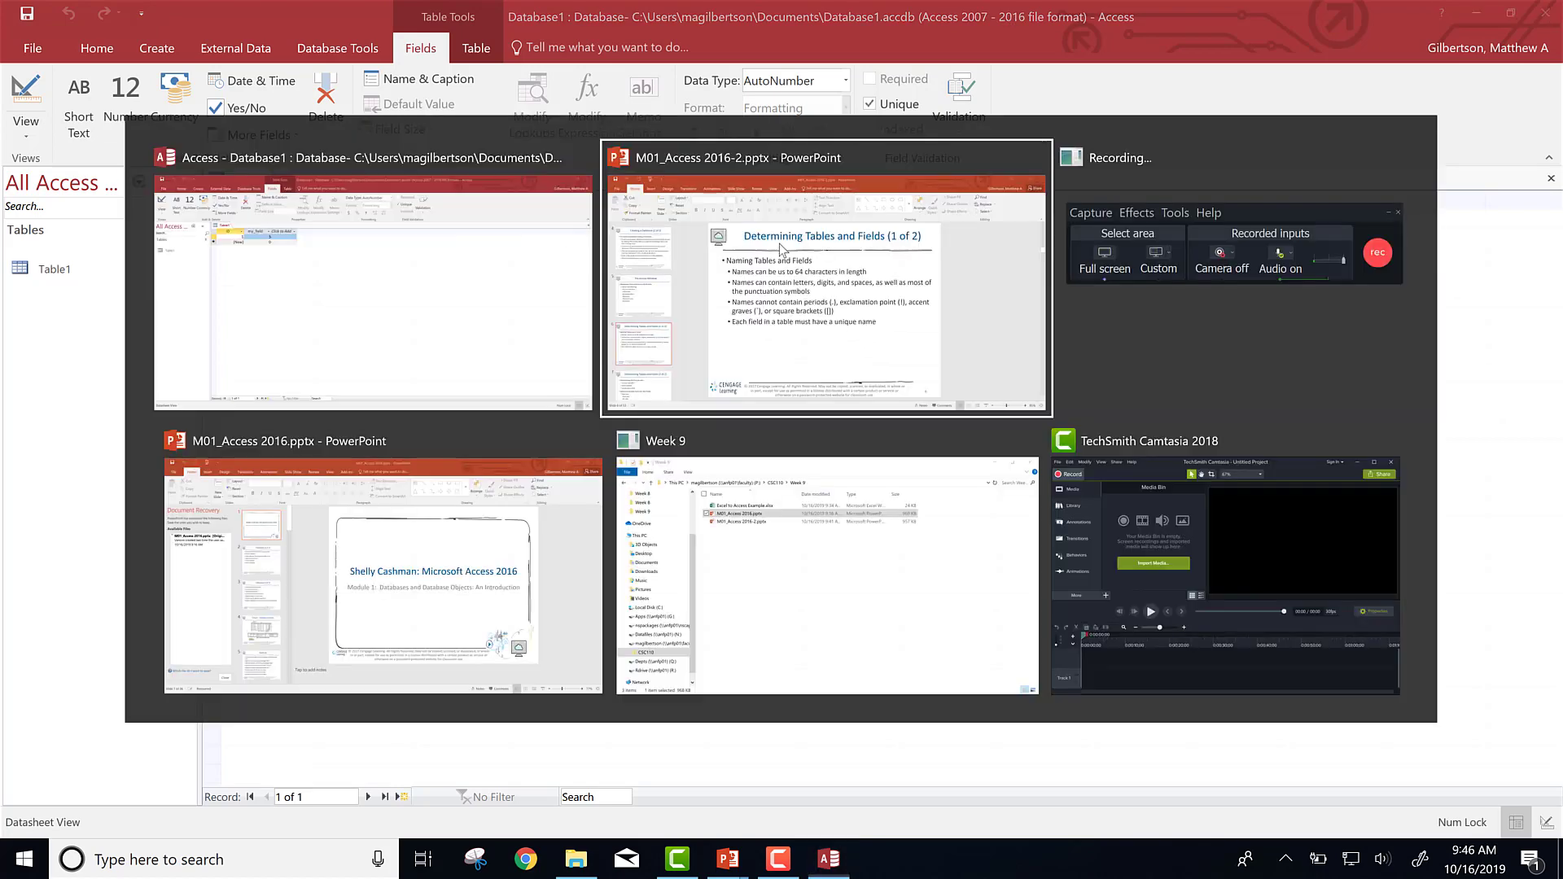
{"action": "key", "text": "Down"}
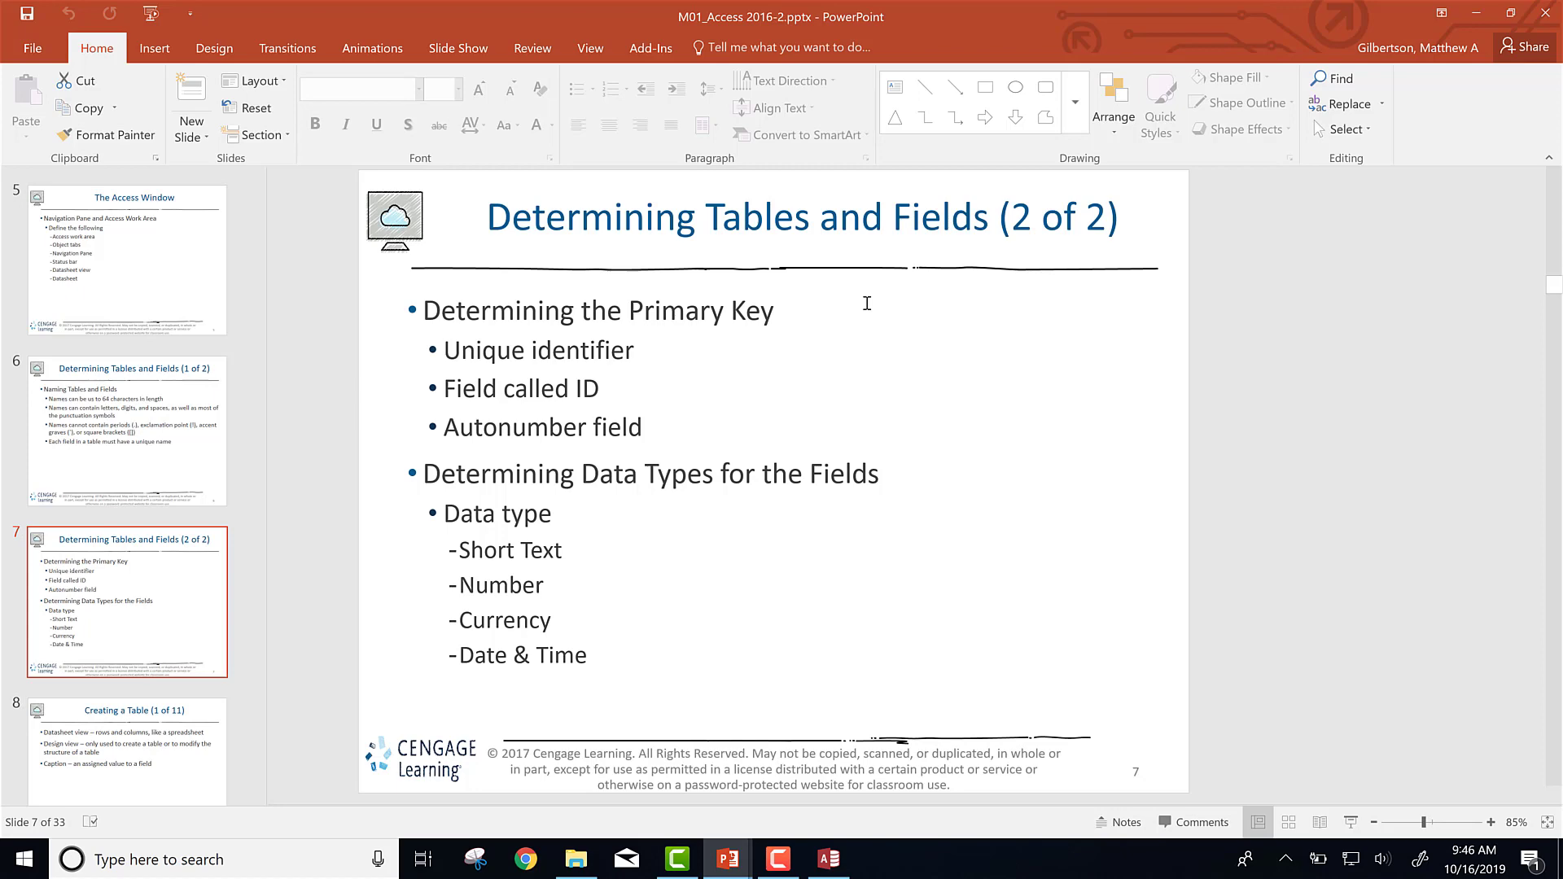
- Switch to Access and add a second record to Table1 with 5 in my_field
{"action": "key", "text": "alt+Tab"}
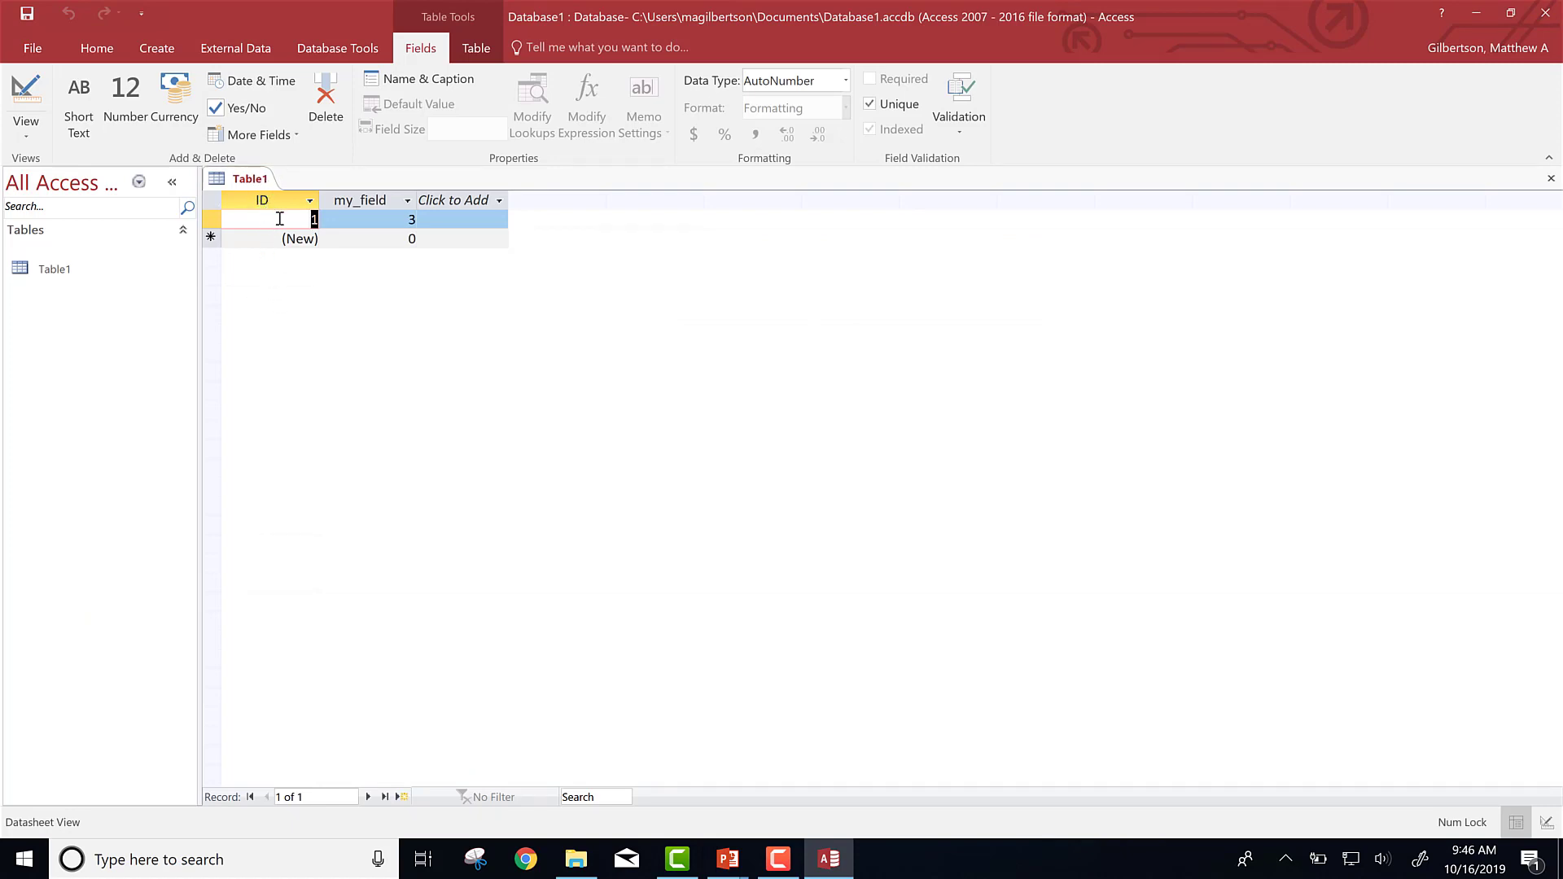
{"action": "left_click", "coordinate": [377, 237]}
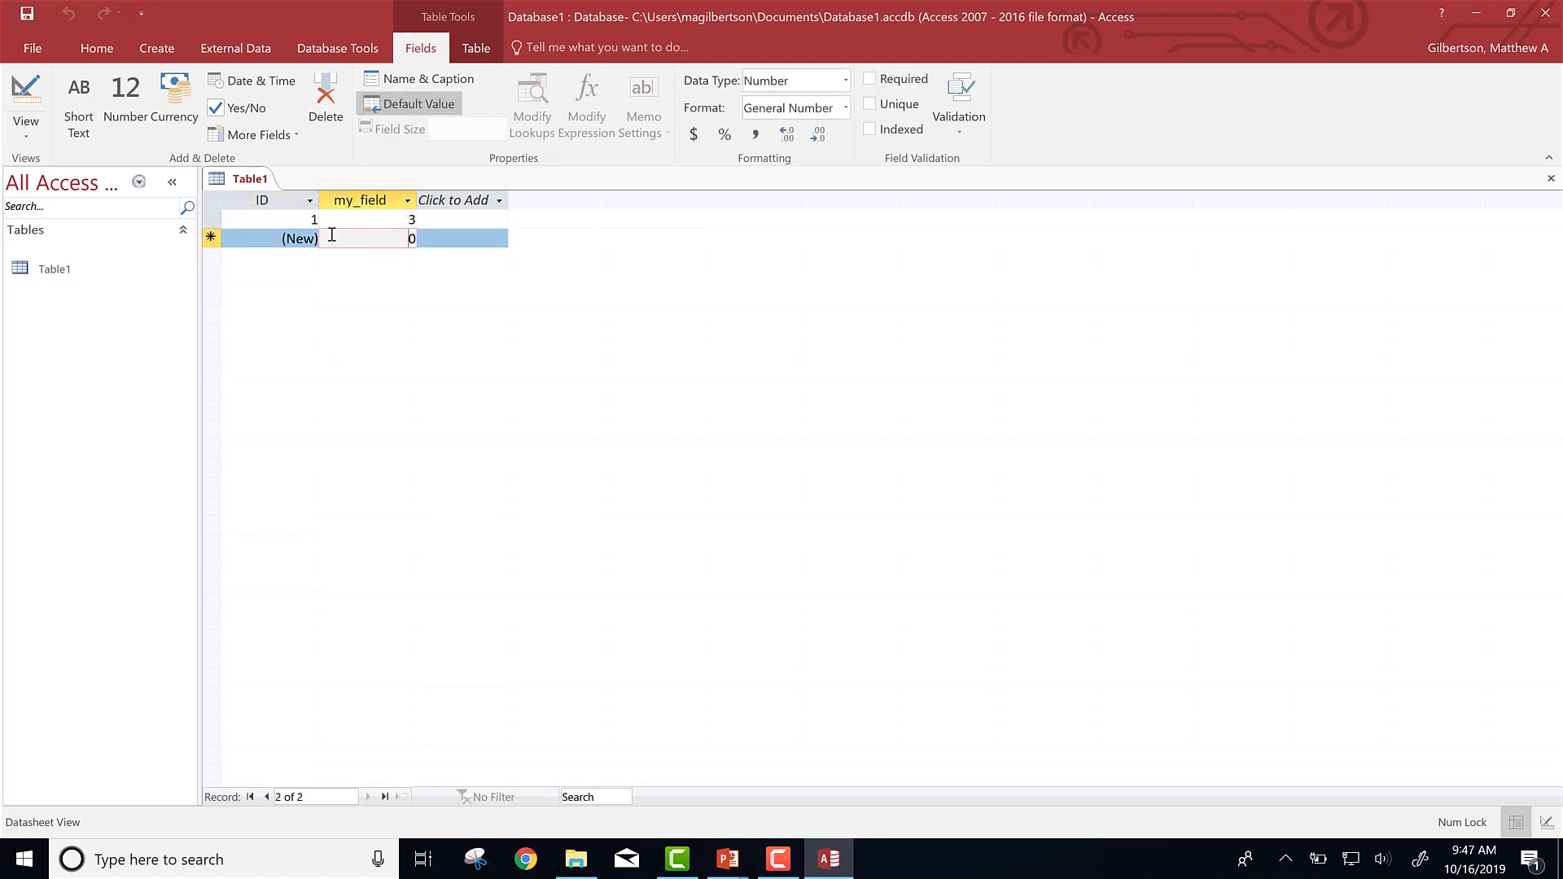
{"action": "left_click_drag", "start_coordinate": [416, 234], "coordinate": [393, 235]}
{"action": "type", "text": "5"}
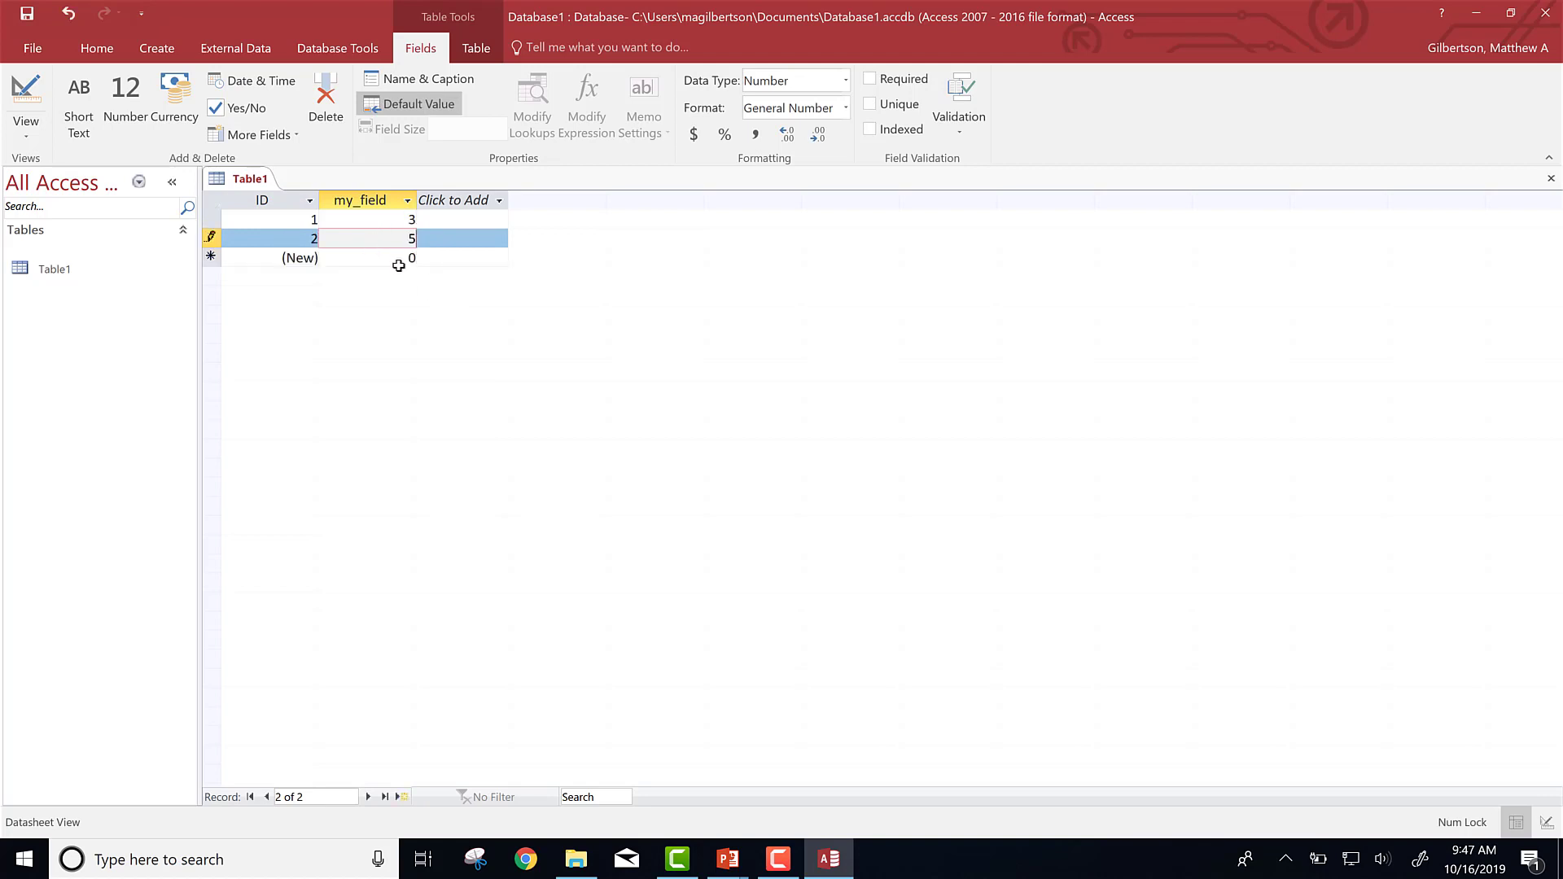
{"action": "key", "text": "Down"}
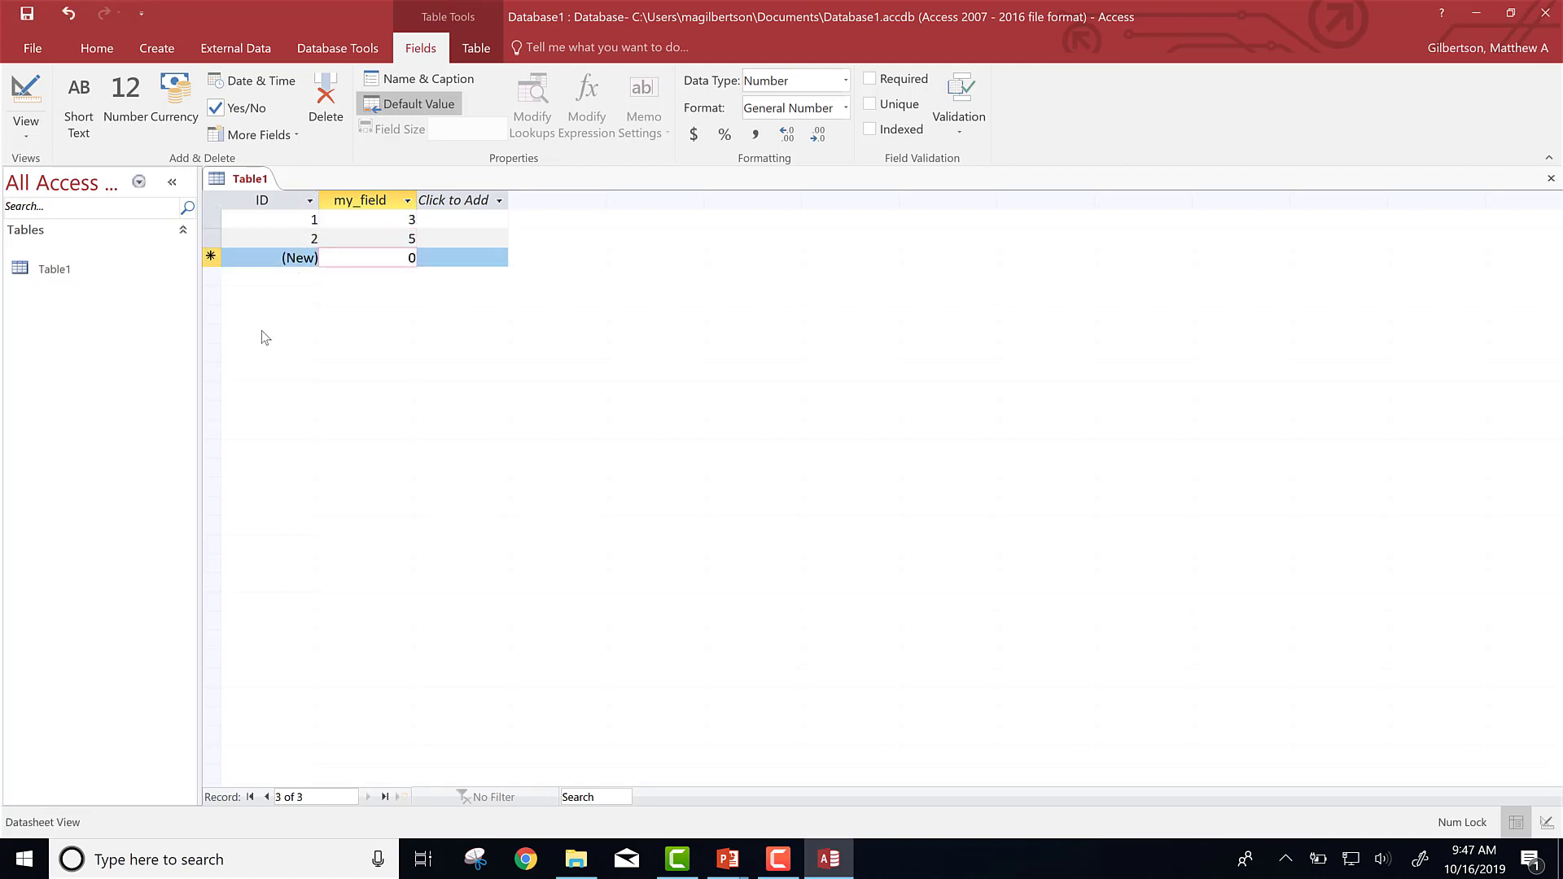
- Add a third record to Table1 with 40 in my_field
{"action": "left_click", "coordinate": [300, 254]}
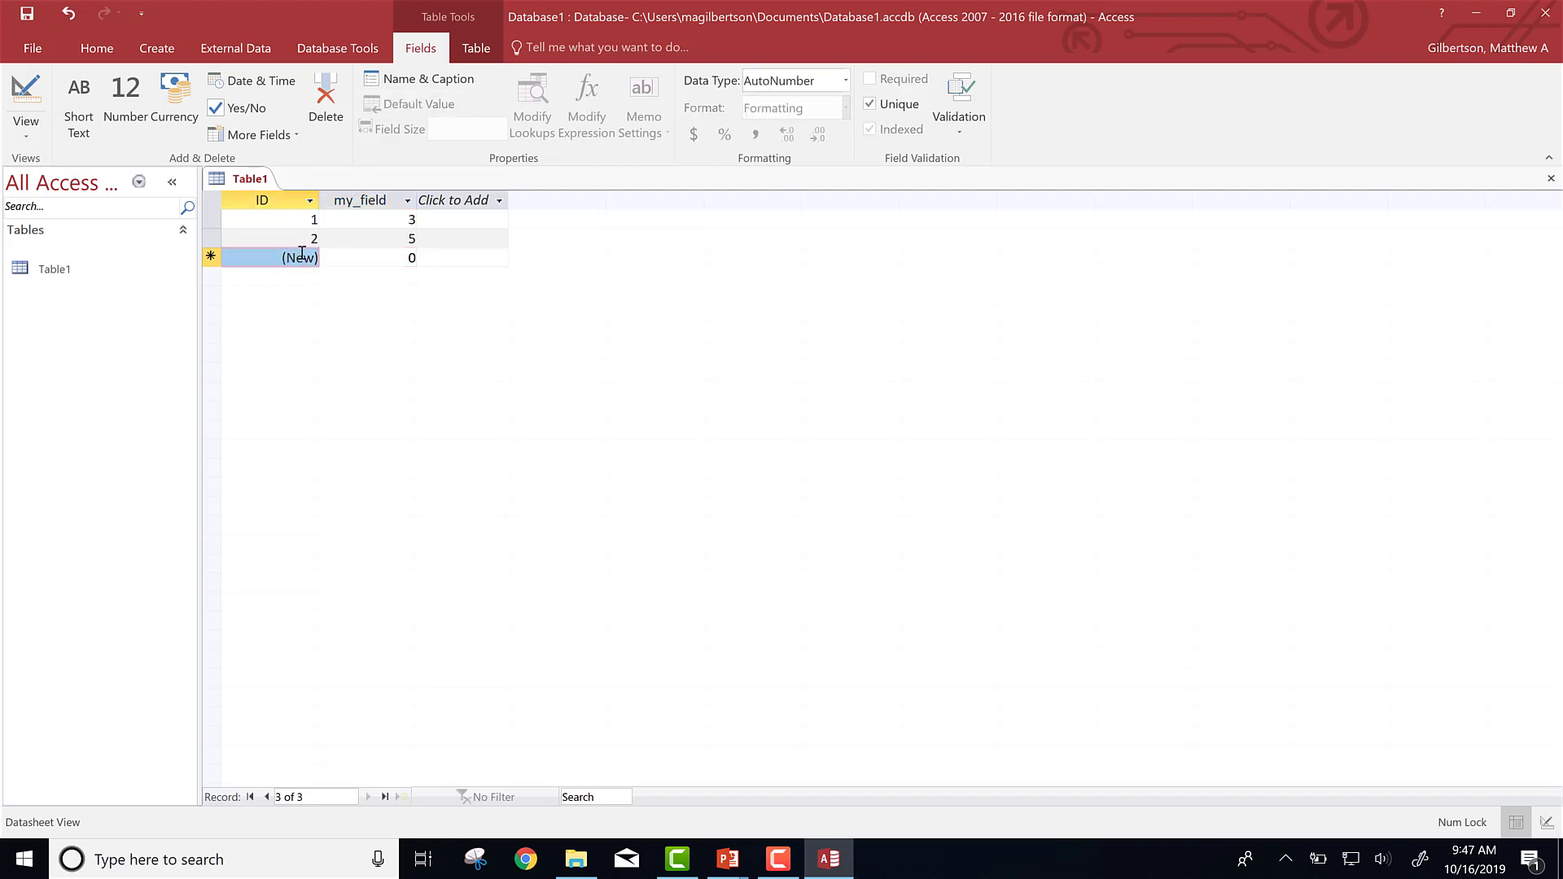
{"action": "left_click", "coordinate": [359, 256]}
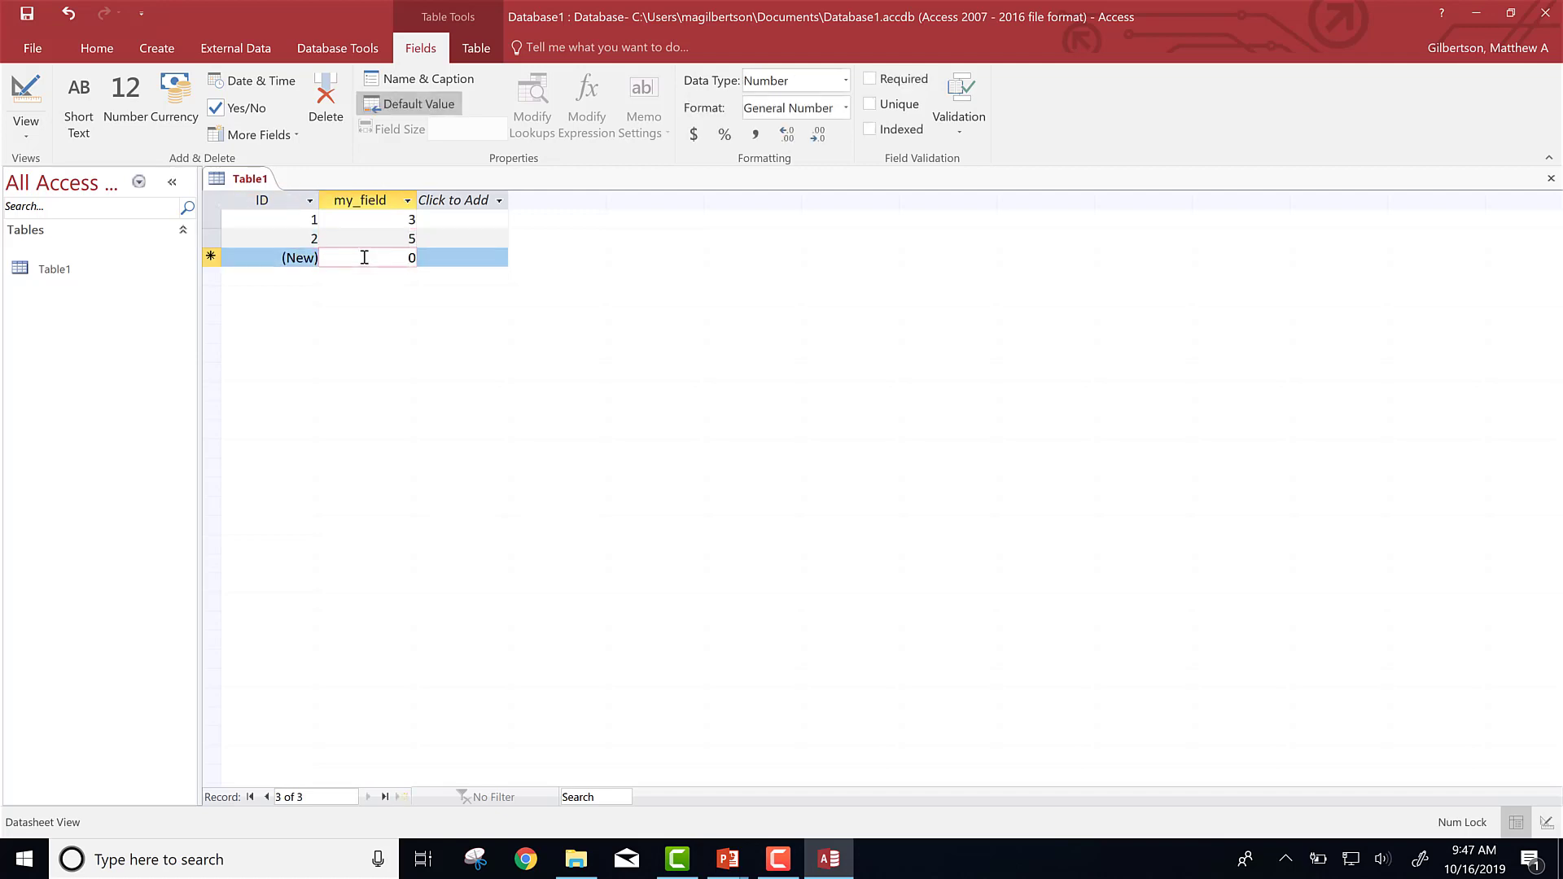
{"action": "type", "text": "4"}
{"action": "left_click", "coordinate": [383, 276]}
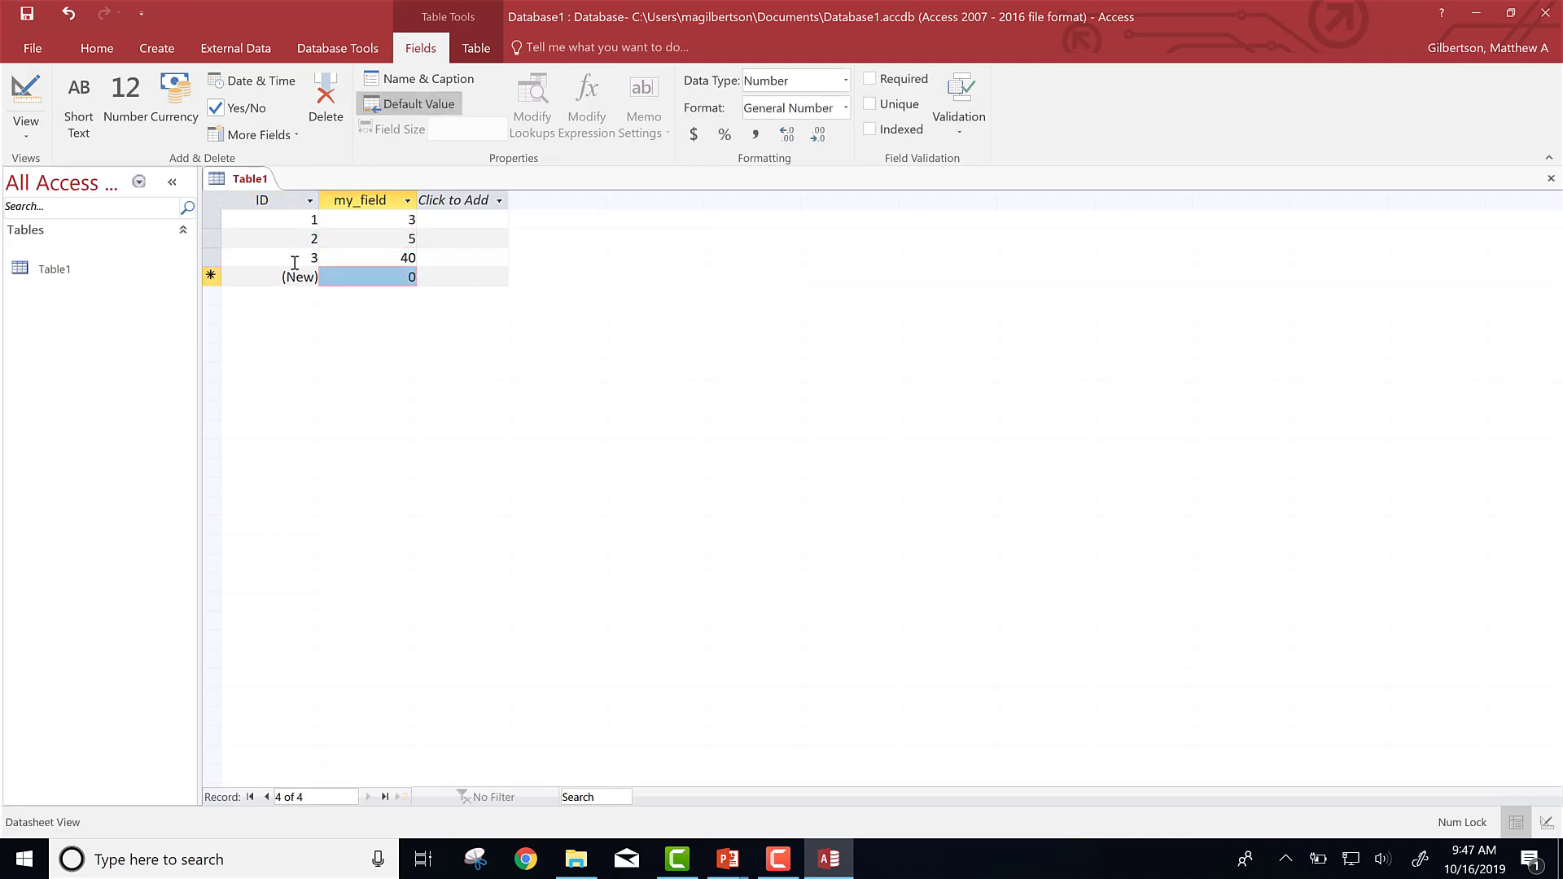
- Try to delete the ID value of the third record
{"action": "left_click", "coordinate": [301, 255]}
{"action": "left_click_drag", "start_coordinate": [301, 256], "coordinate": [320, 258]}
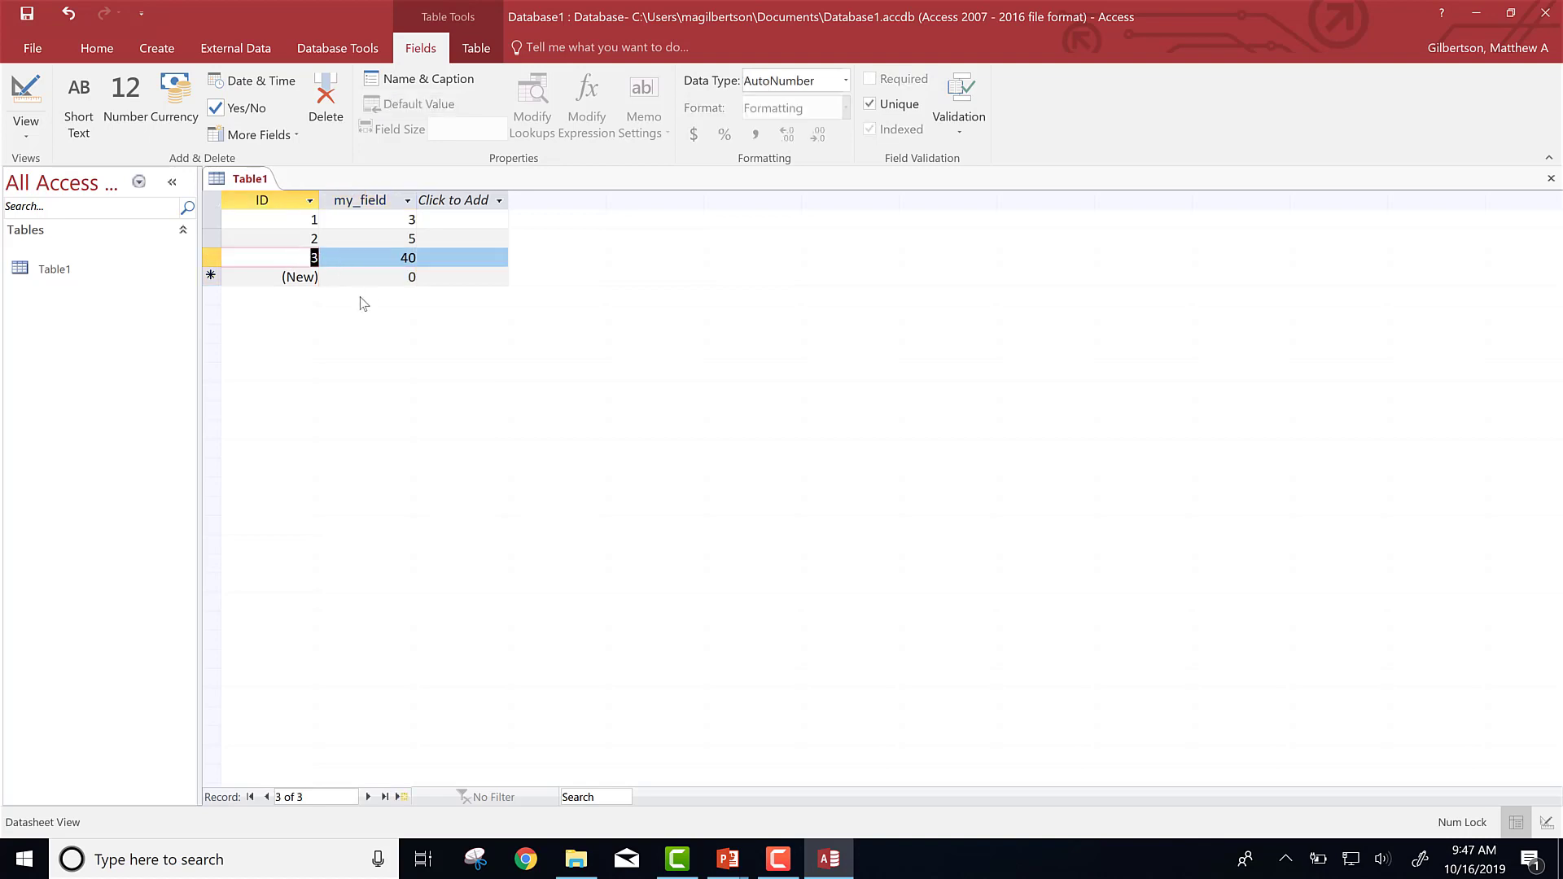
{"action": "key", "text": "BackSpace"}
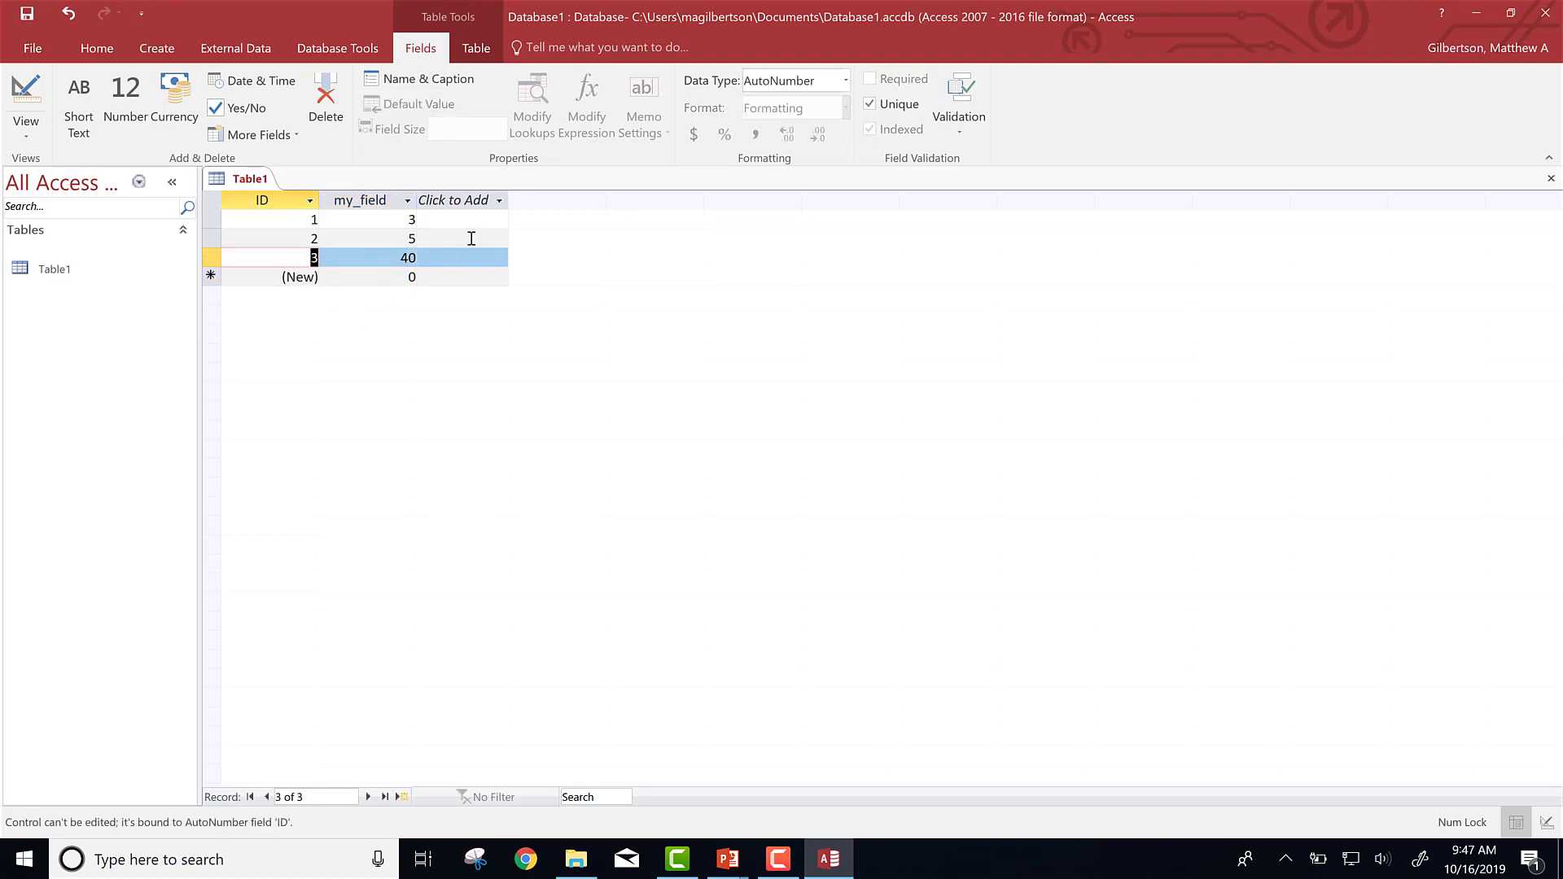
- Review the data types slide in PowerPoint, return to Access and change my_field's data type to Short Text
{"action": "key", "text": "alt+Tab"}
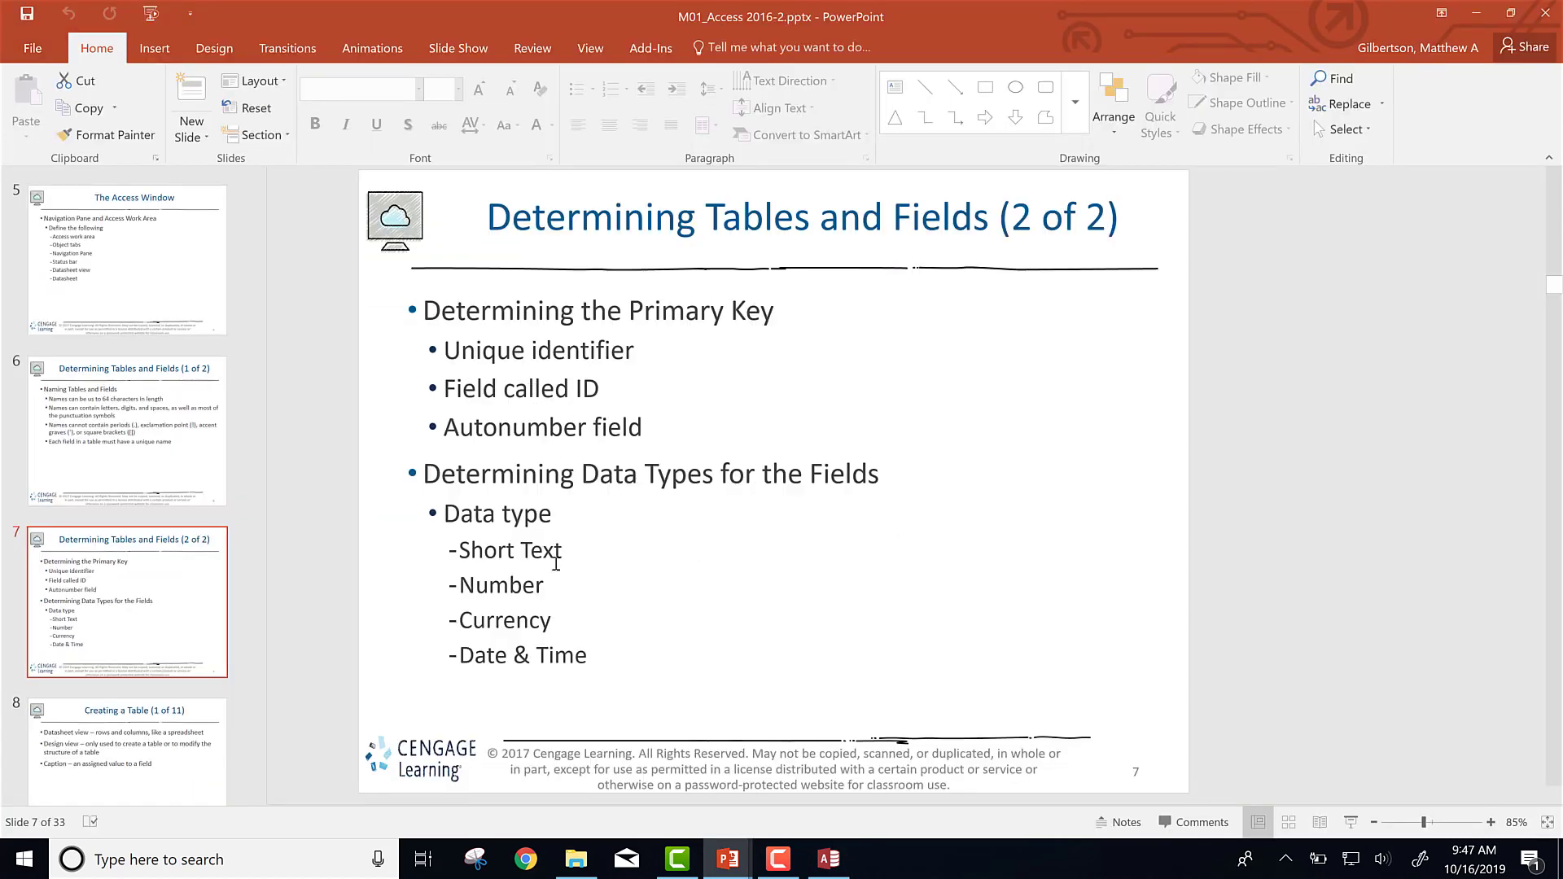
{"action": "key", "text": "alt+Tab"}
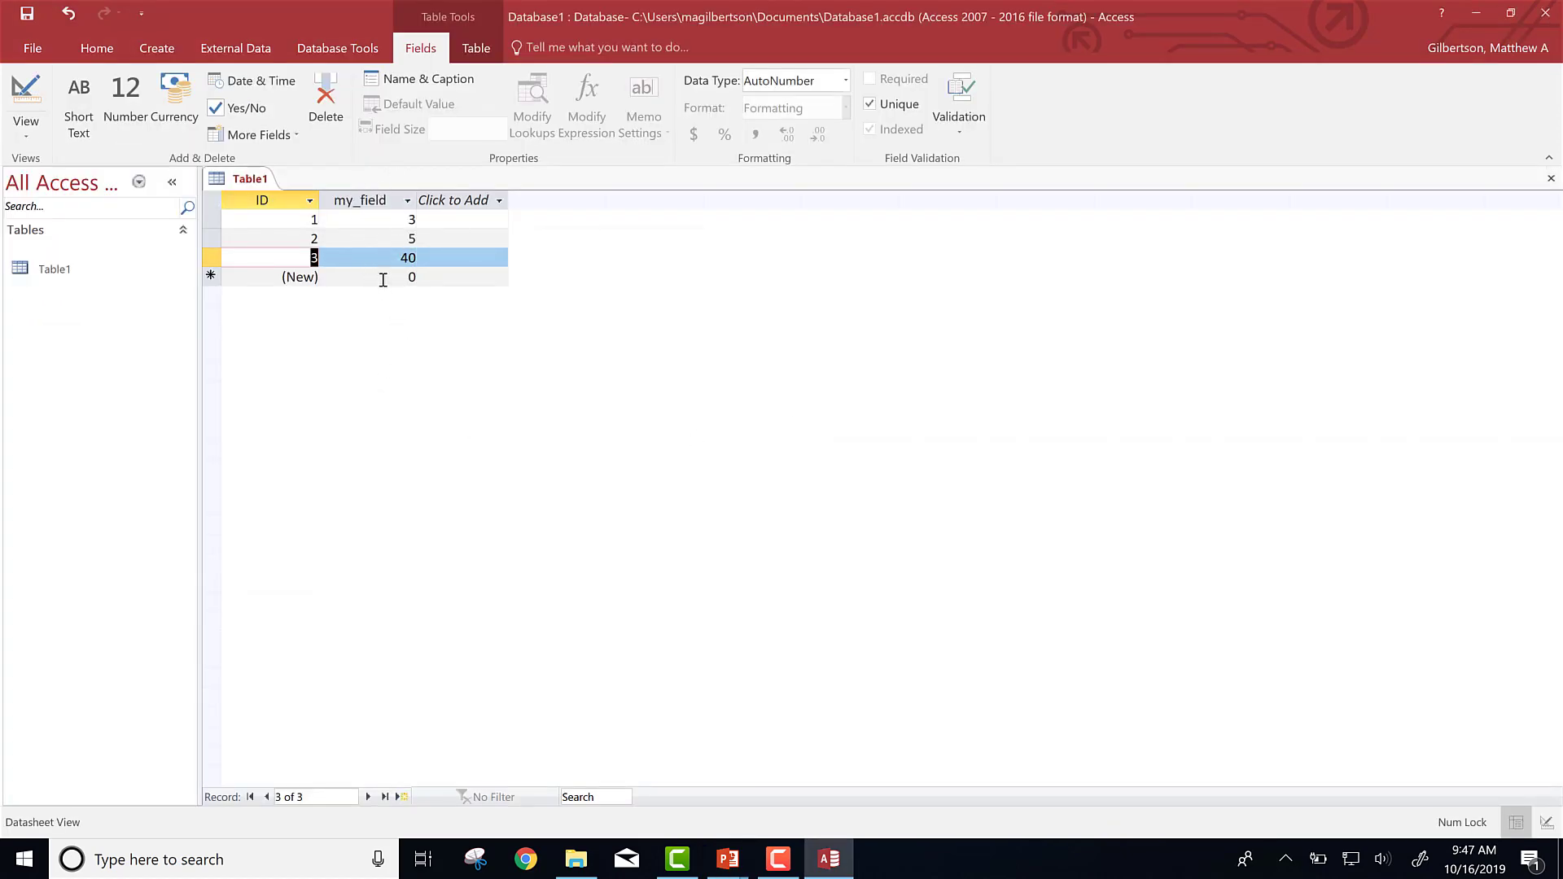
{"action": "left_click", "coordinate": [368, 201]}
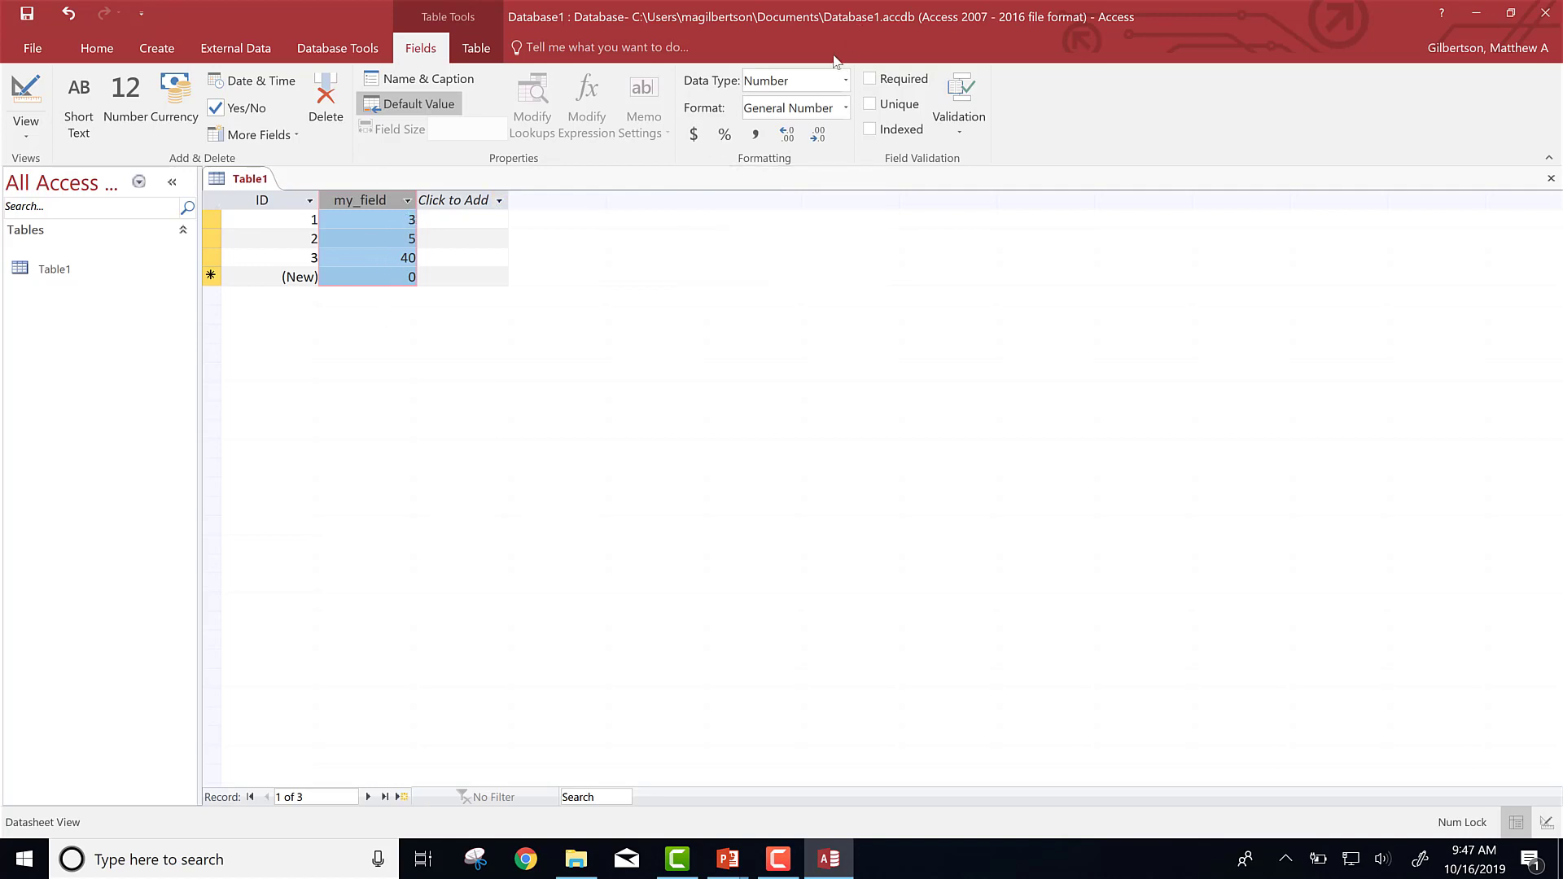
{"action": "left_click", "coordinate": [846, 79]}
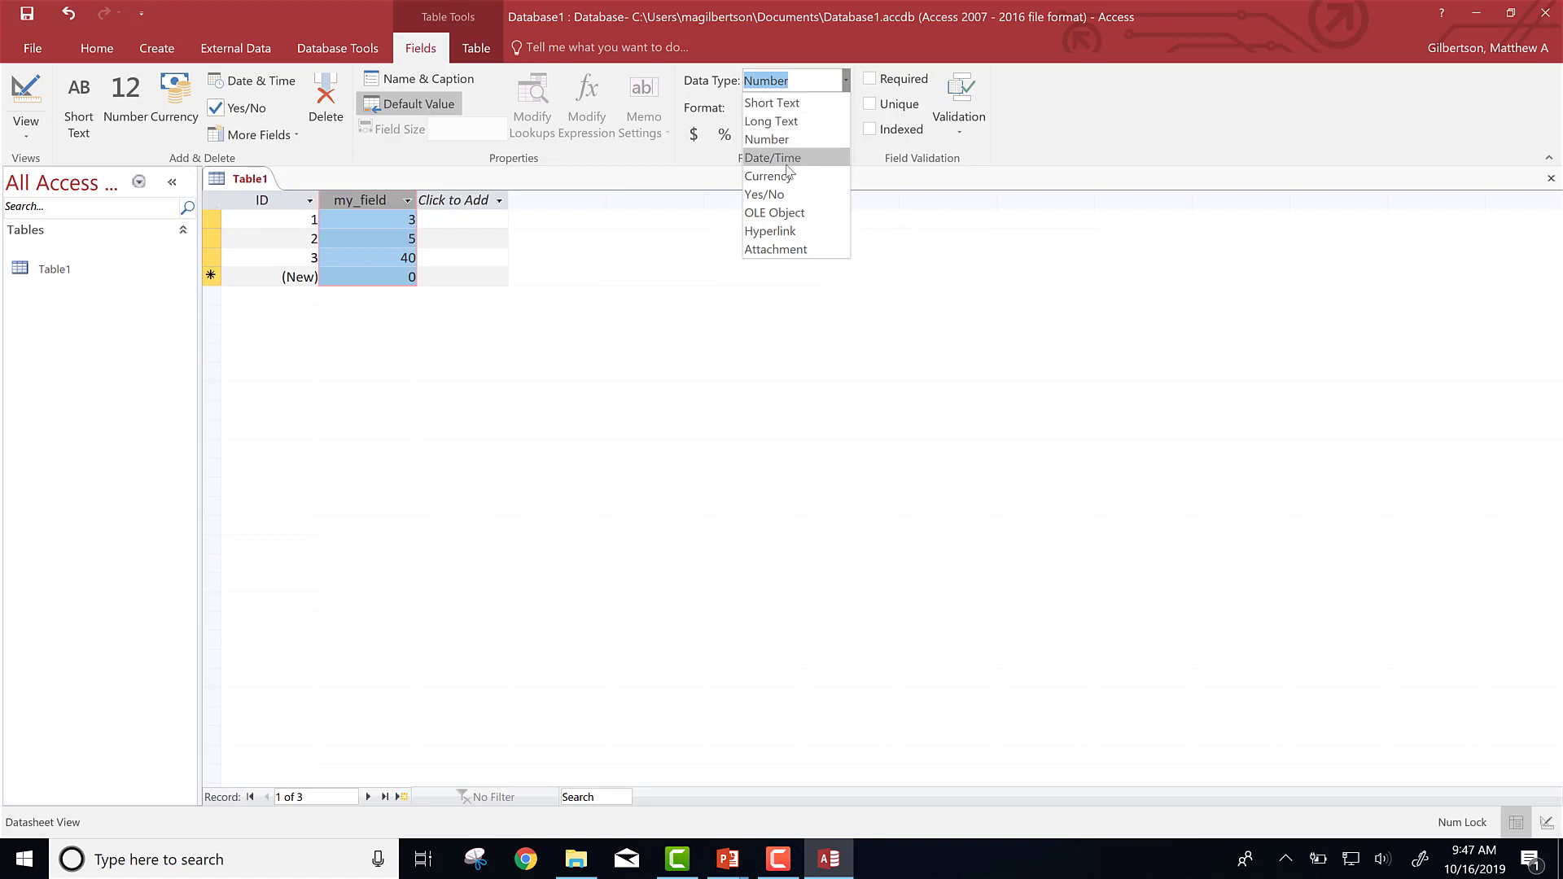
{"action": "left_click", "coordinate": [773, 104]}
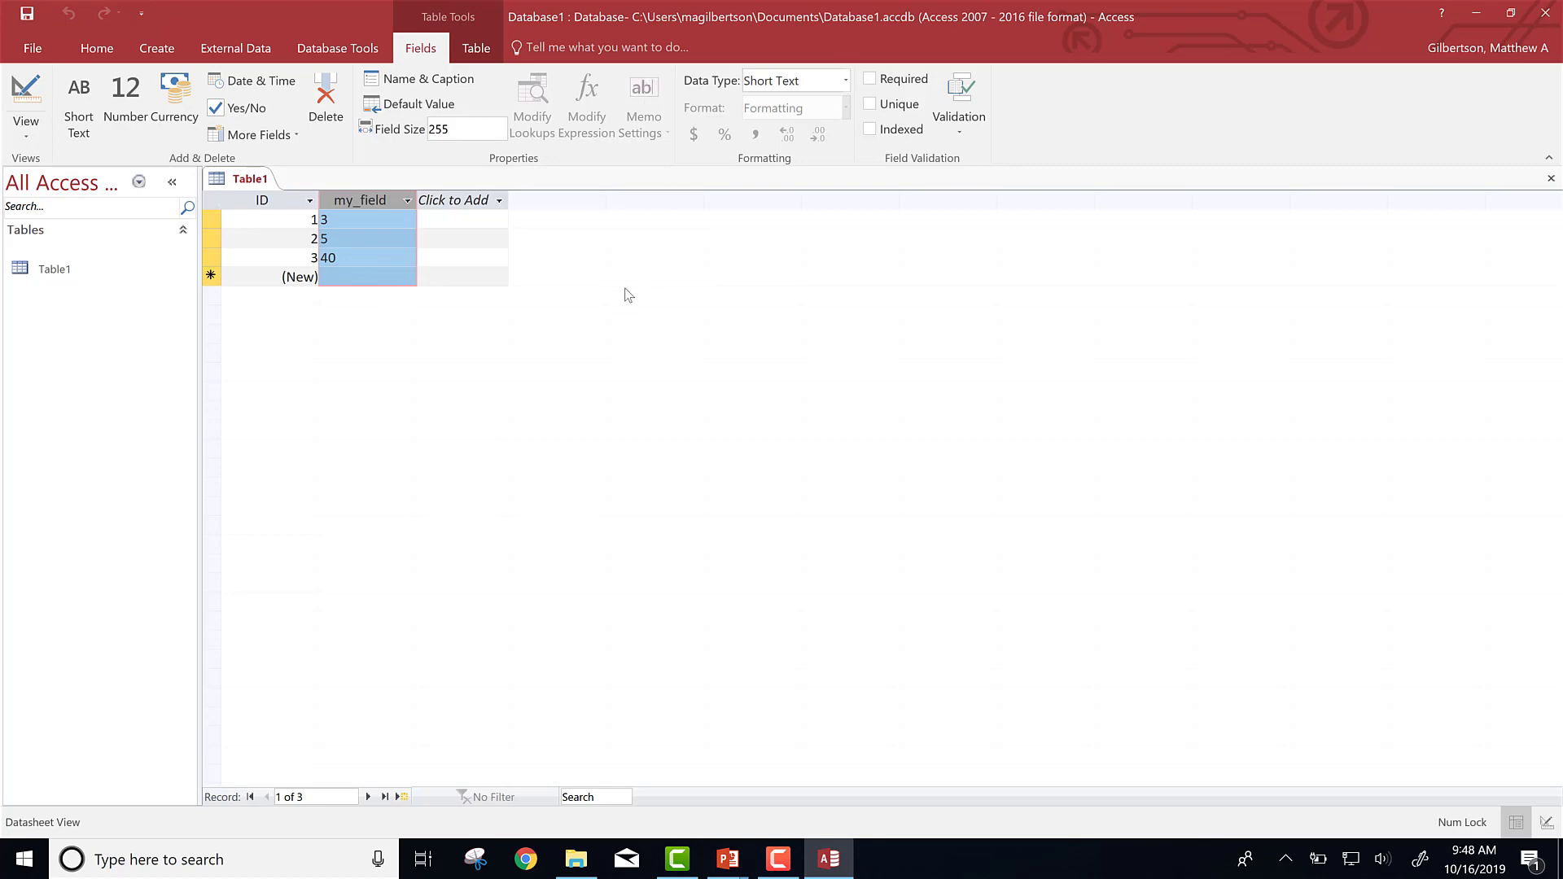
- Switch to PowerPoint, advance to "Creating a Table (1 of 11)" and highlight the terms "Datasheet view" and "Design view"
{"action": "key", "text": "alt+Tab"}
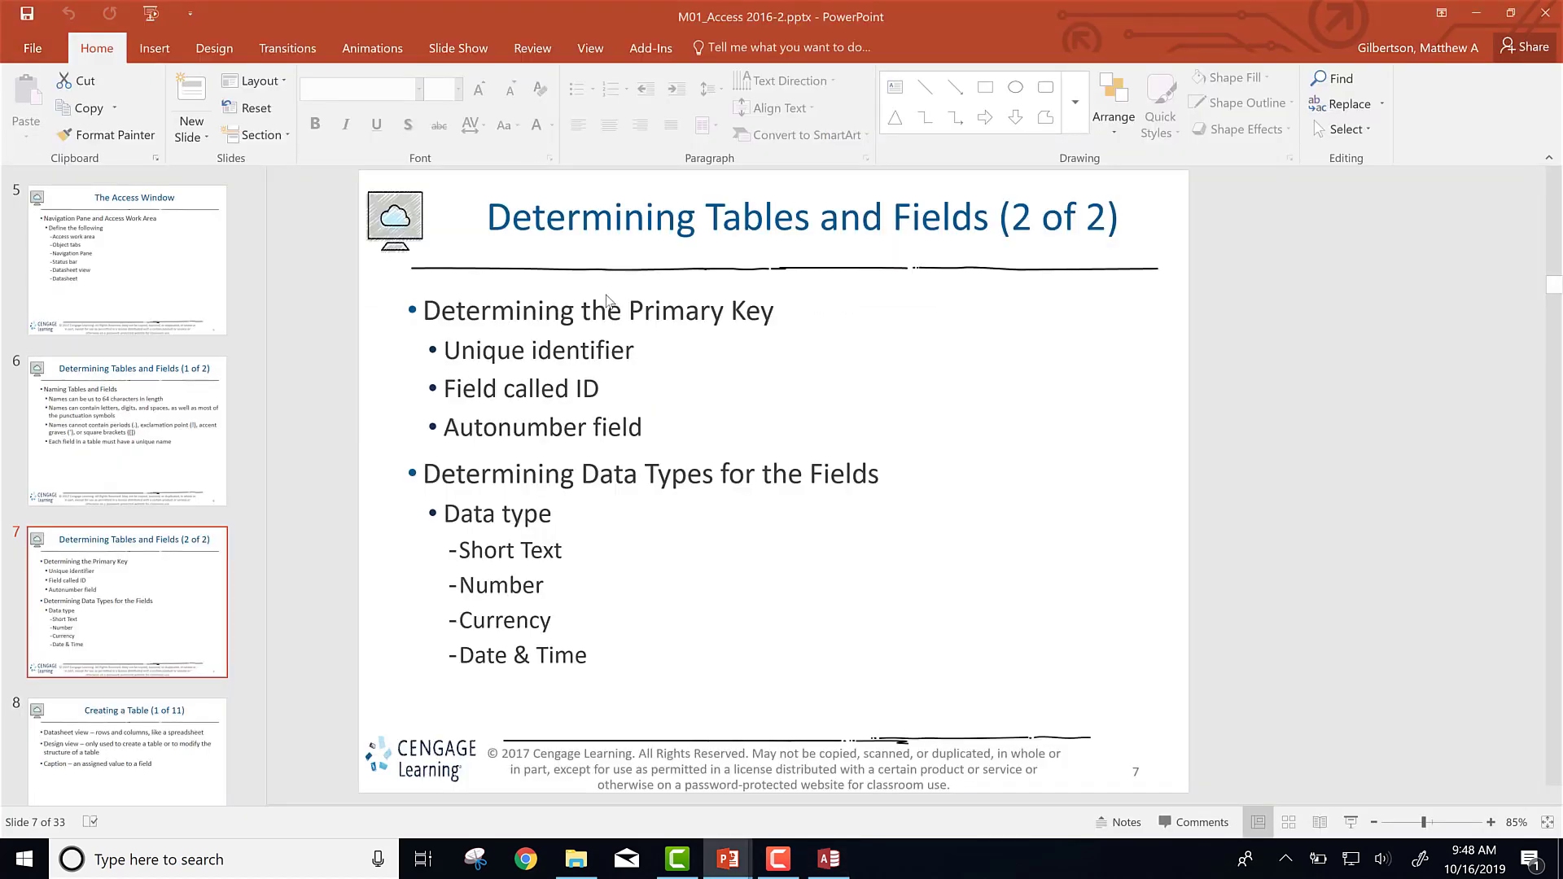
{"action": "key", "text": "Down"}
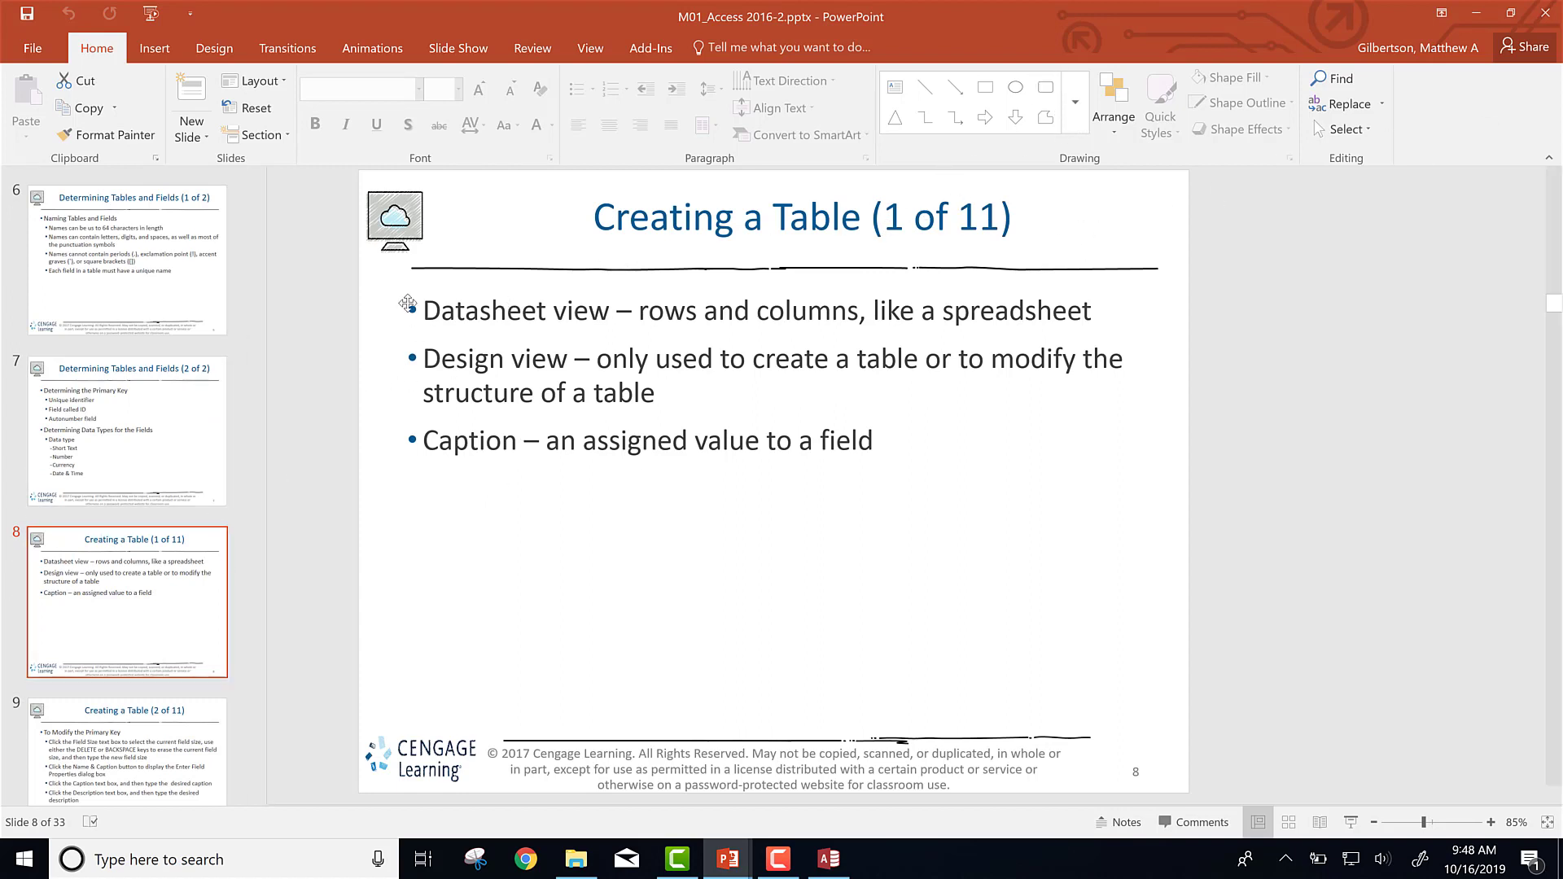
{"action": "left_click_drag", "start_coordinate": [425, 316], "coordinate": [615, 312]}
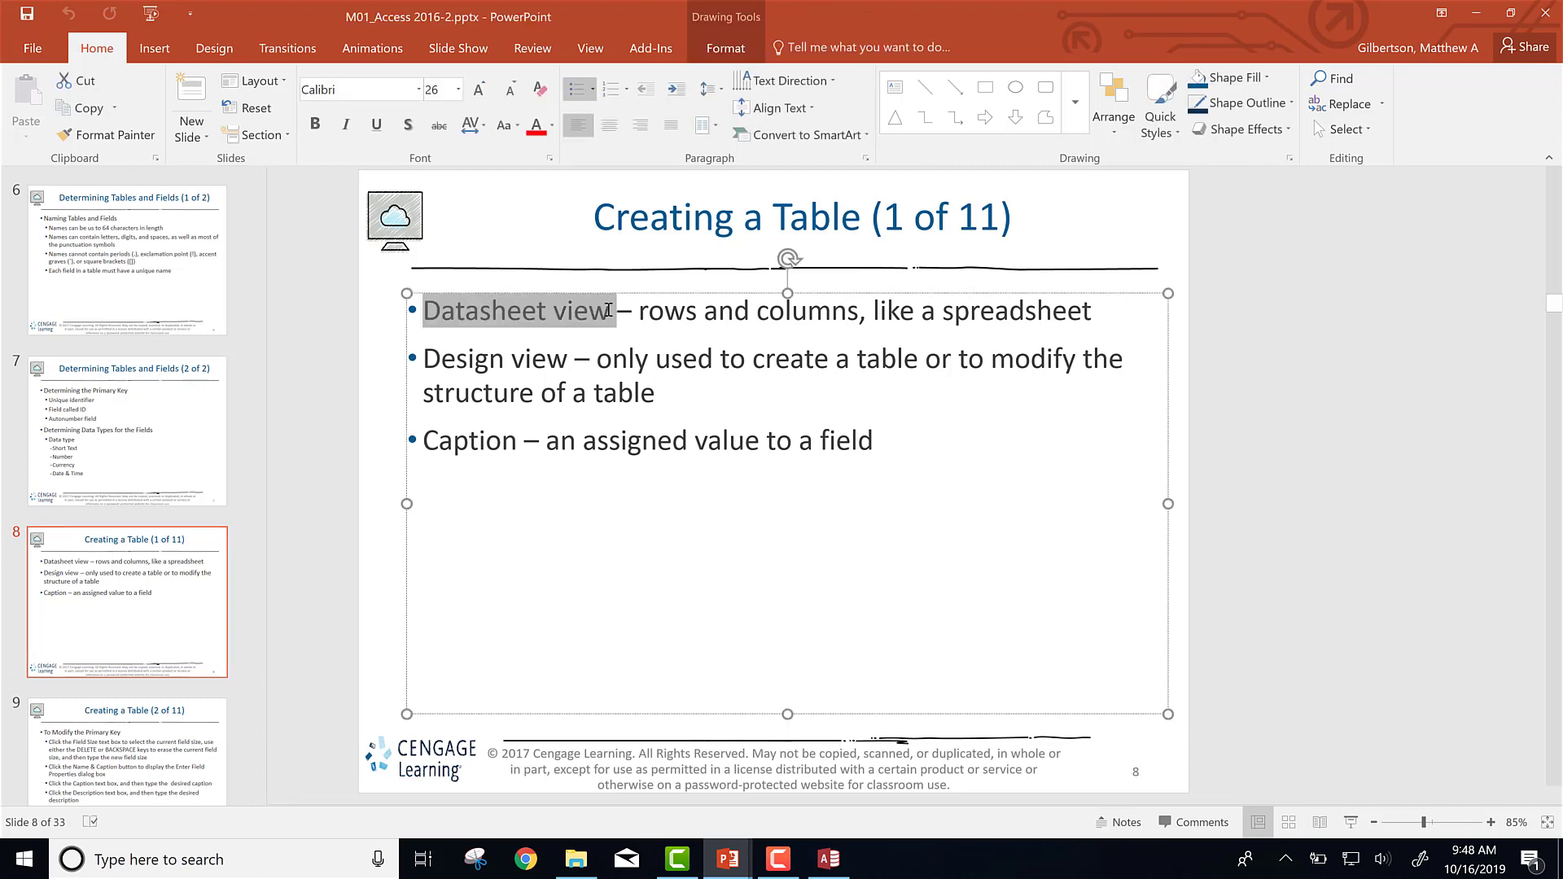
{"action": "left_click_drag", "start_coordinate": [454, 360], "coordinate": [567, 360]}
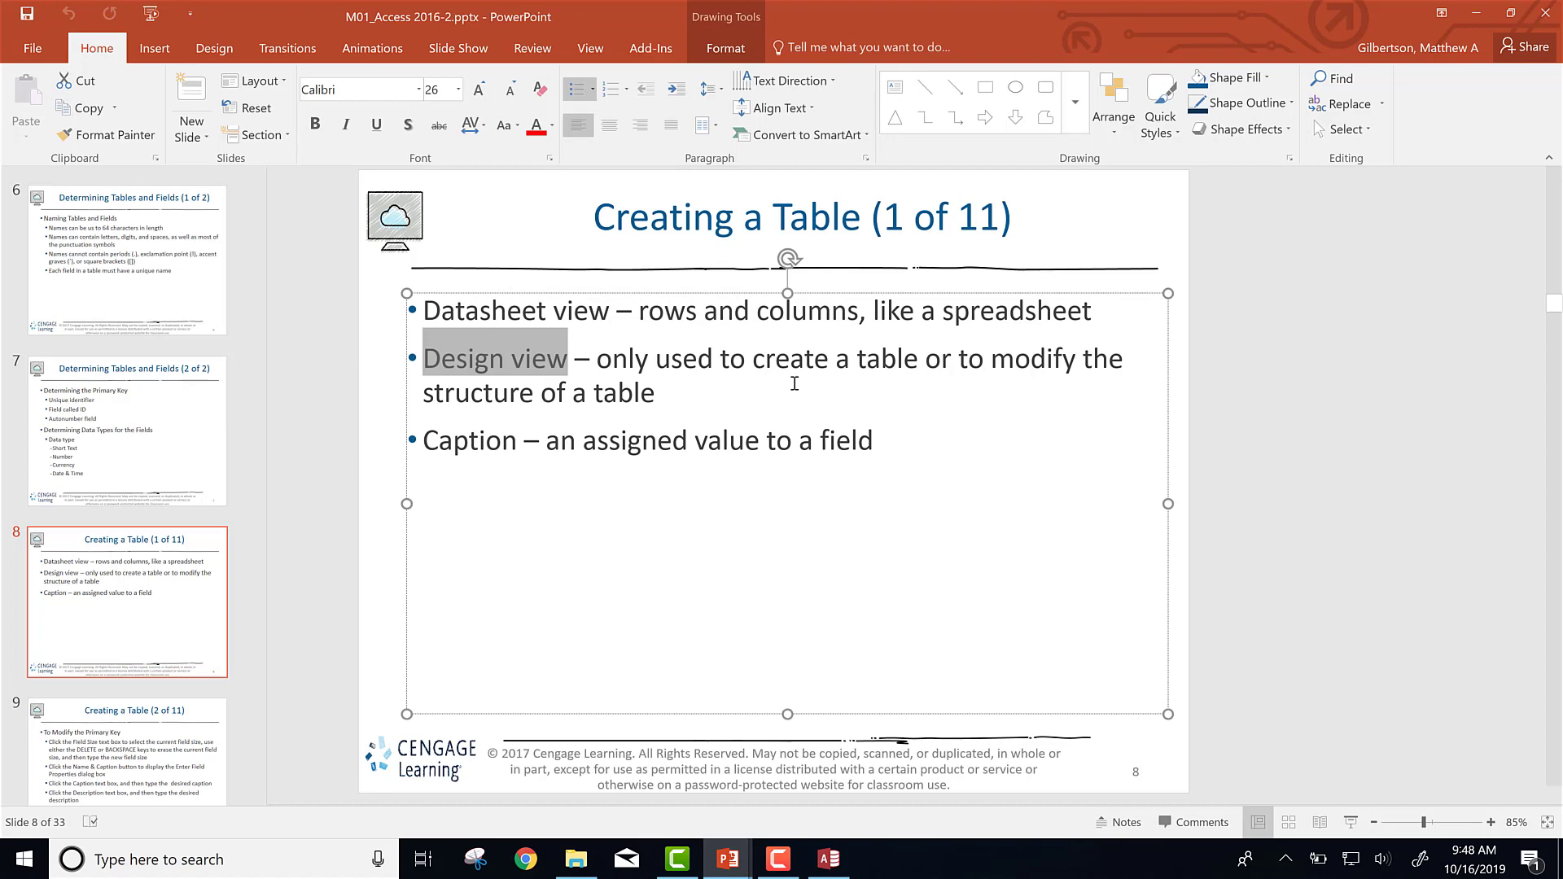
- Switch to Access and close Table1, saving it under the name matt_table
{"action": "key", "text": "alt+Tab"}
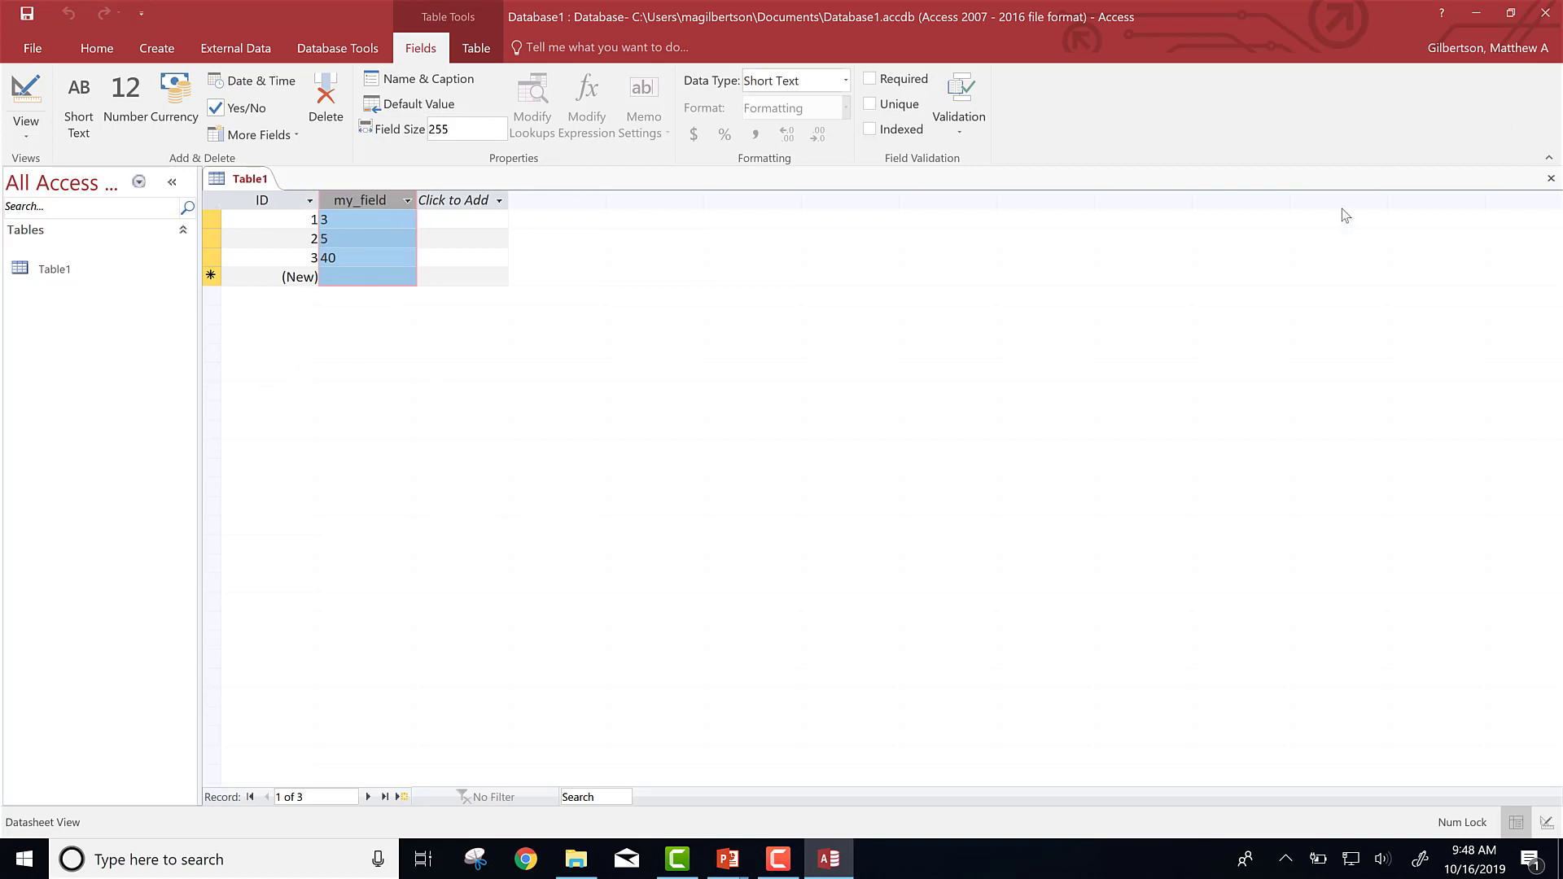
{"action": "left_click", "coordinate": [1552, 179]}
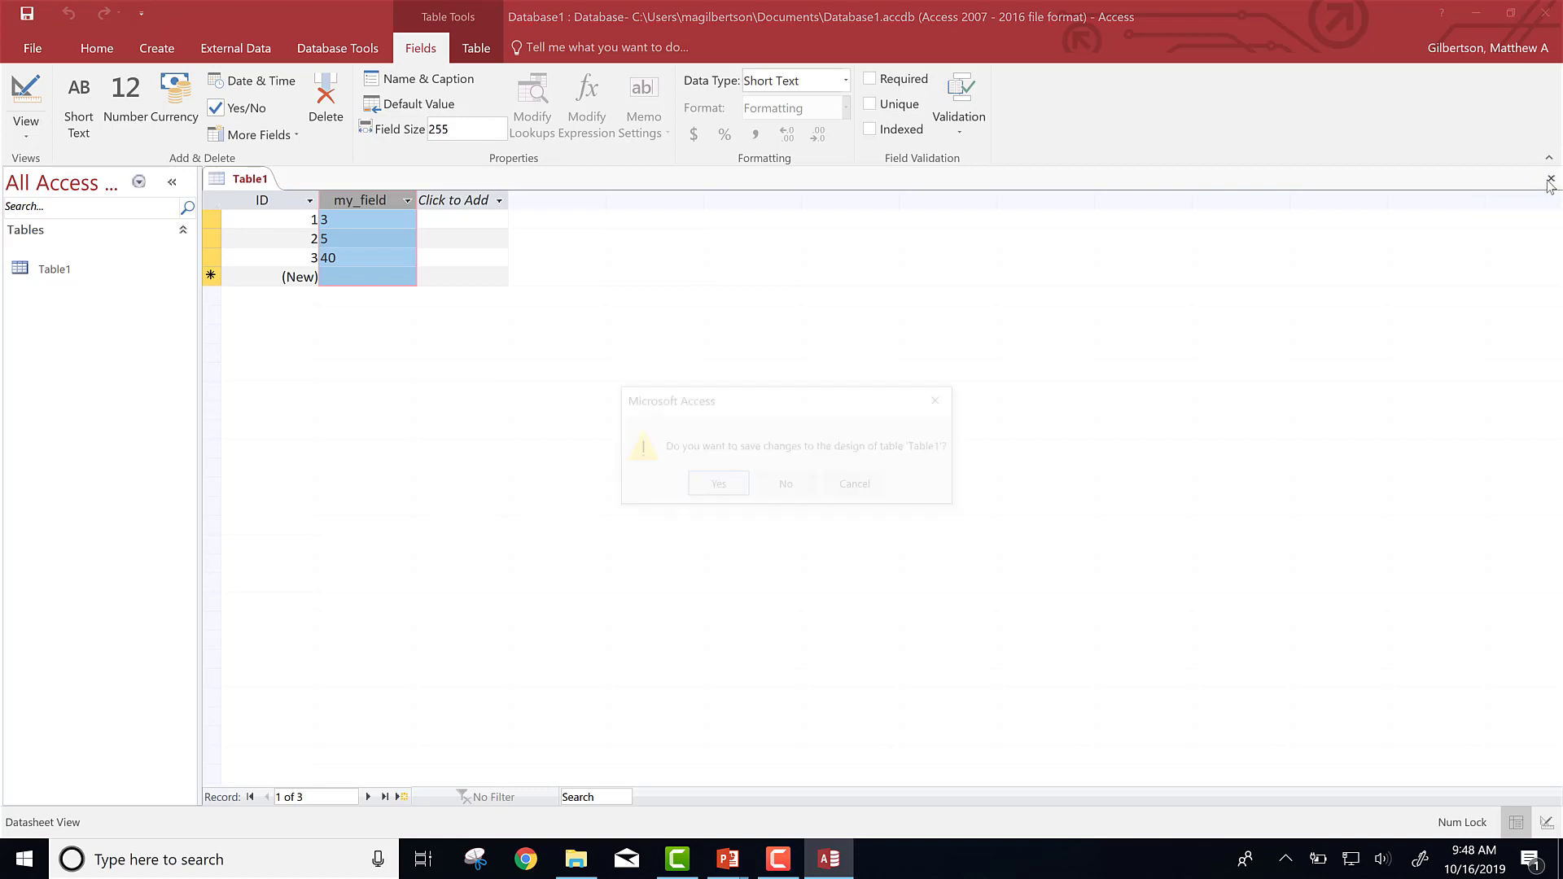
{"action": "left_click", "coordinate": [715, 486]}
{"action": "type", "text": "matt_table"}
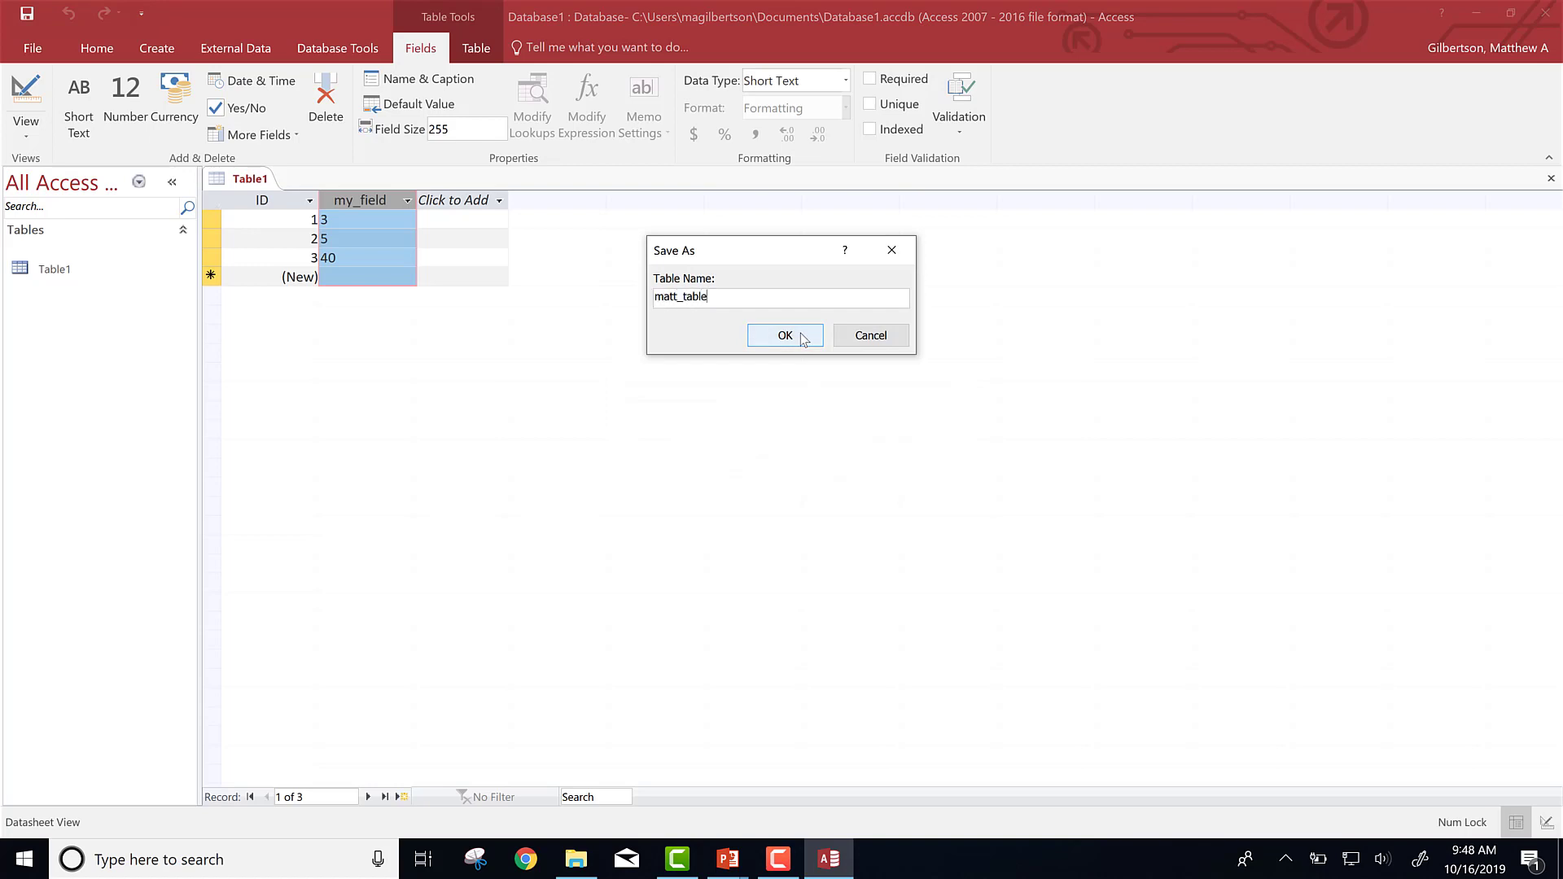
{"action": "left_click", "coordinate": [802, 336]}
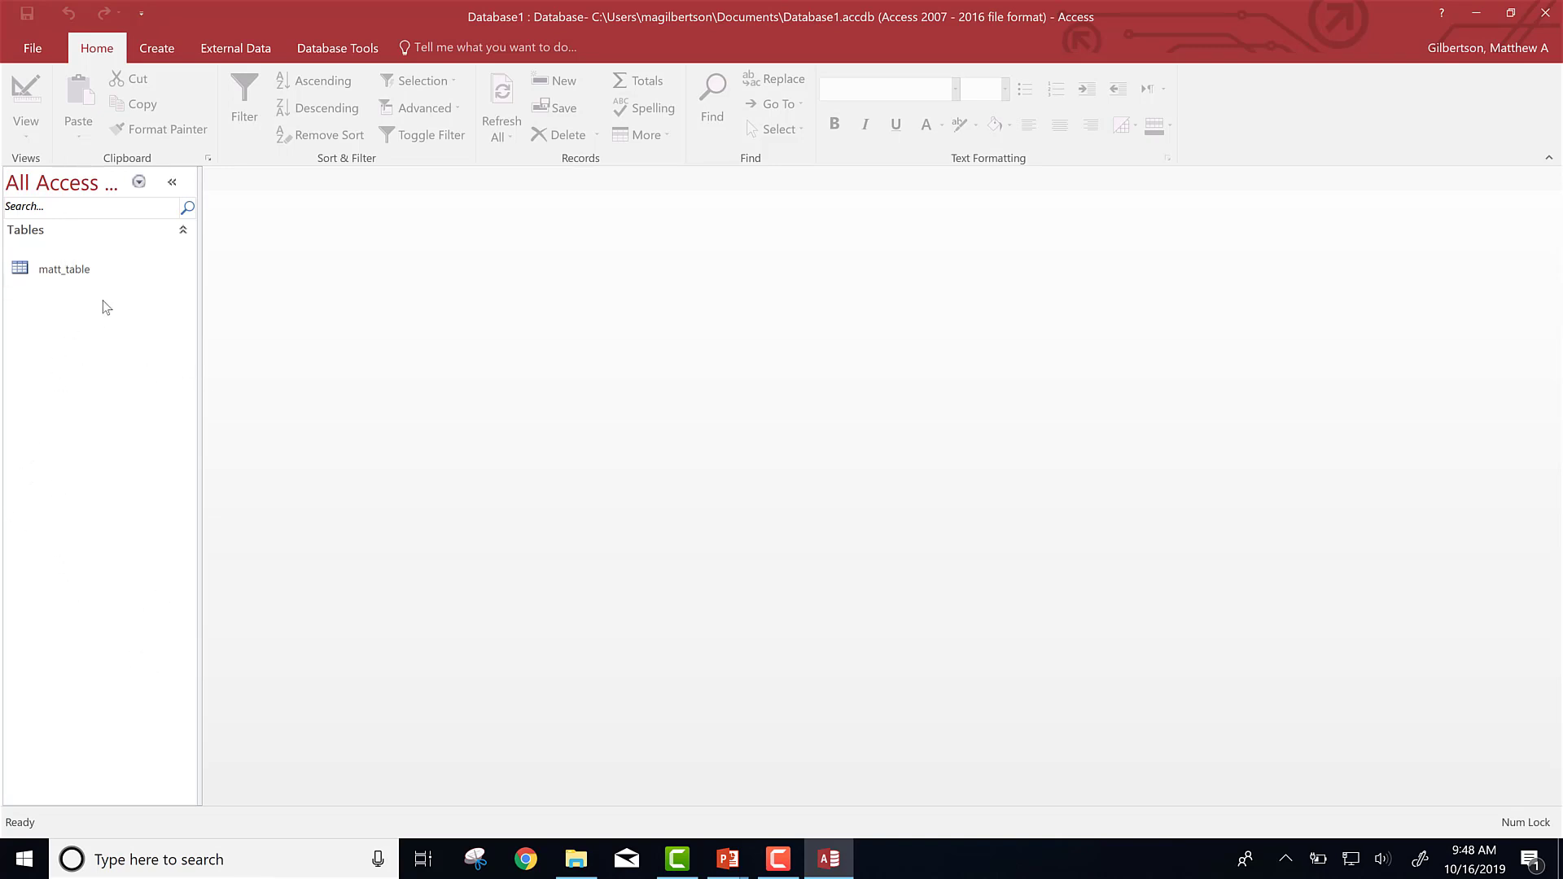
- Create a new table and open it in Design View, saving it as matt_table2
{"action": "left_click", "coordinate": [162, 48]}
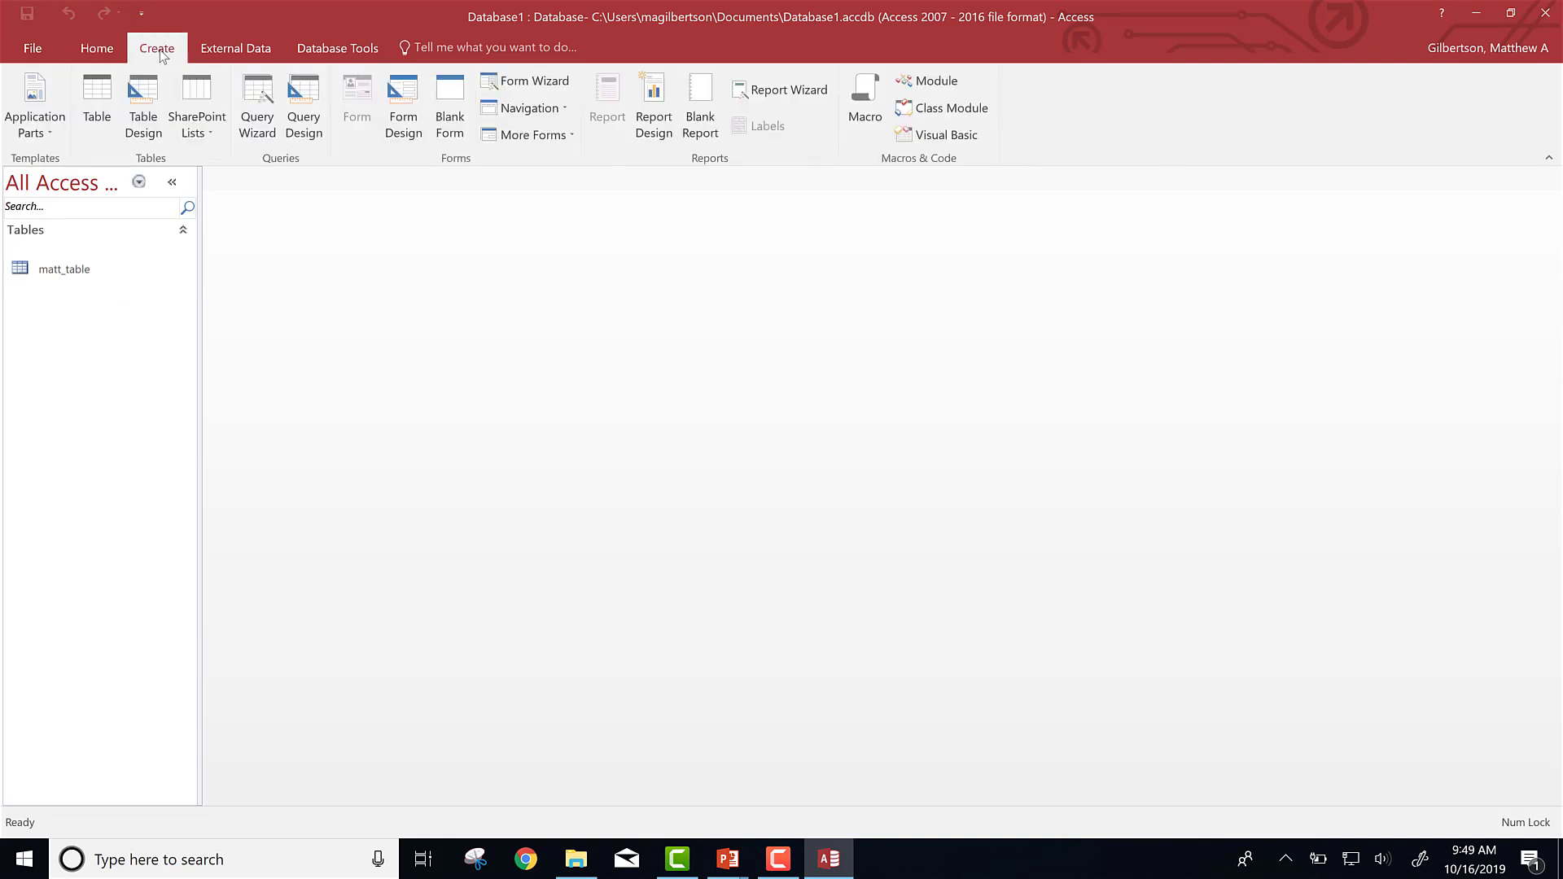
{"action": "left_click", "coordinate": [93, 108]}
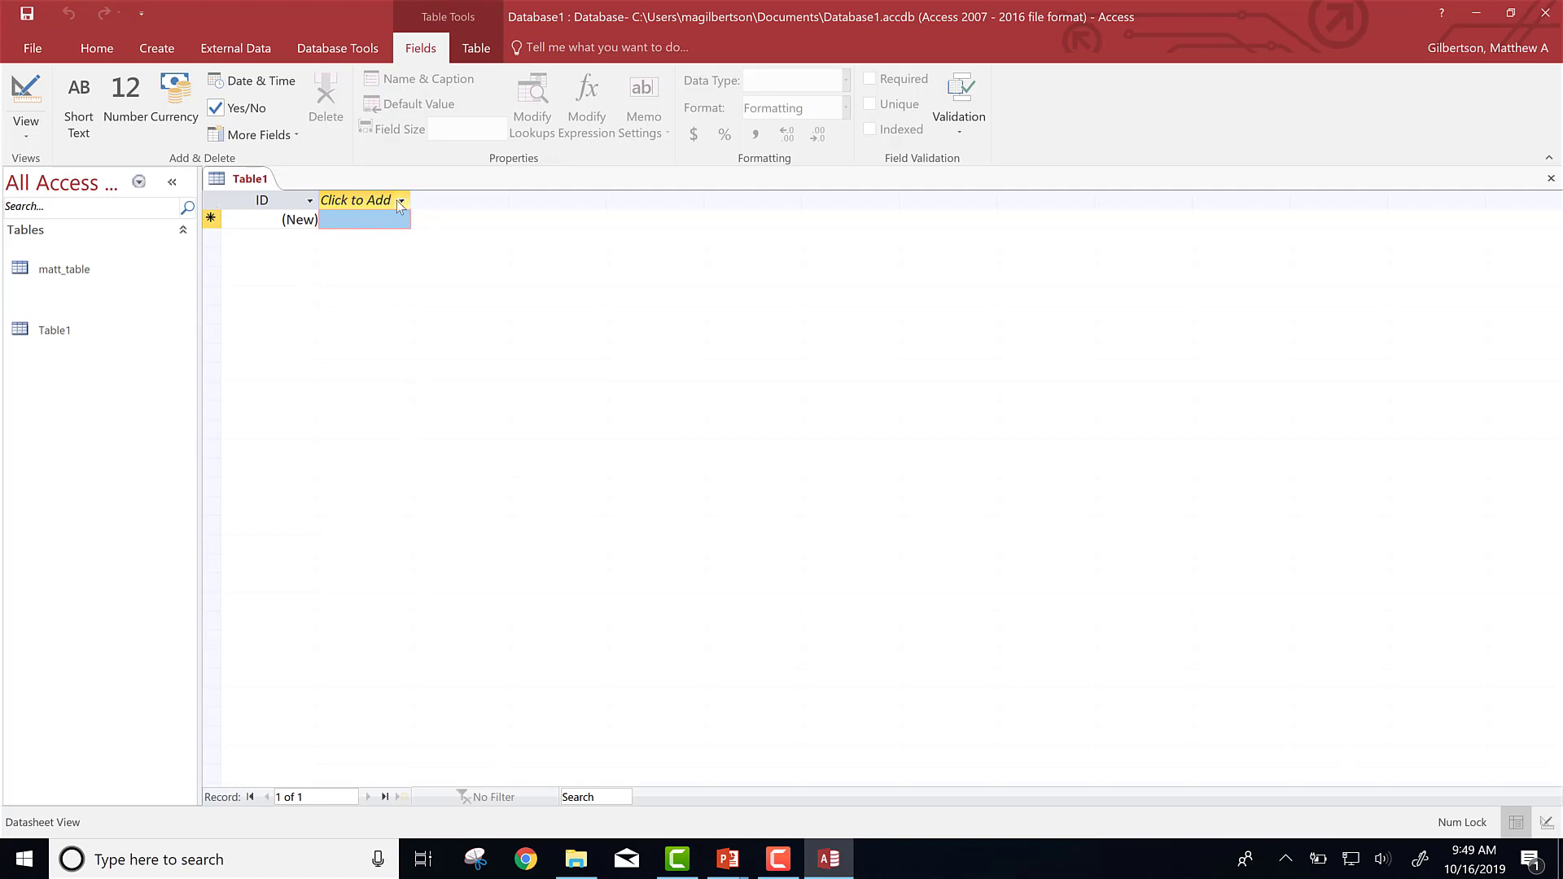
{"action": "left_click", "coordinate": [25, 131]}
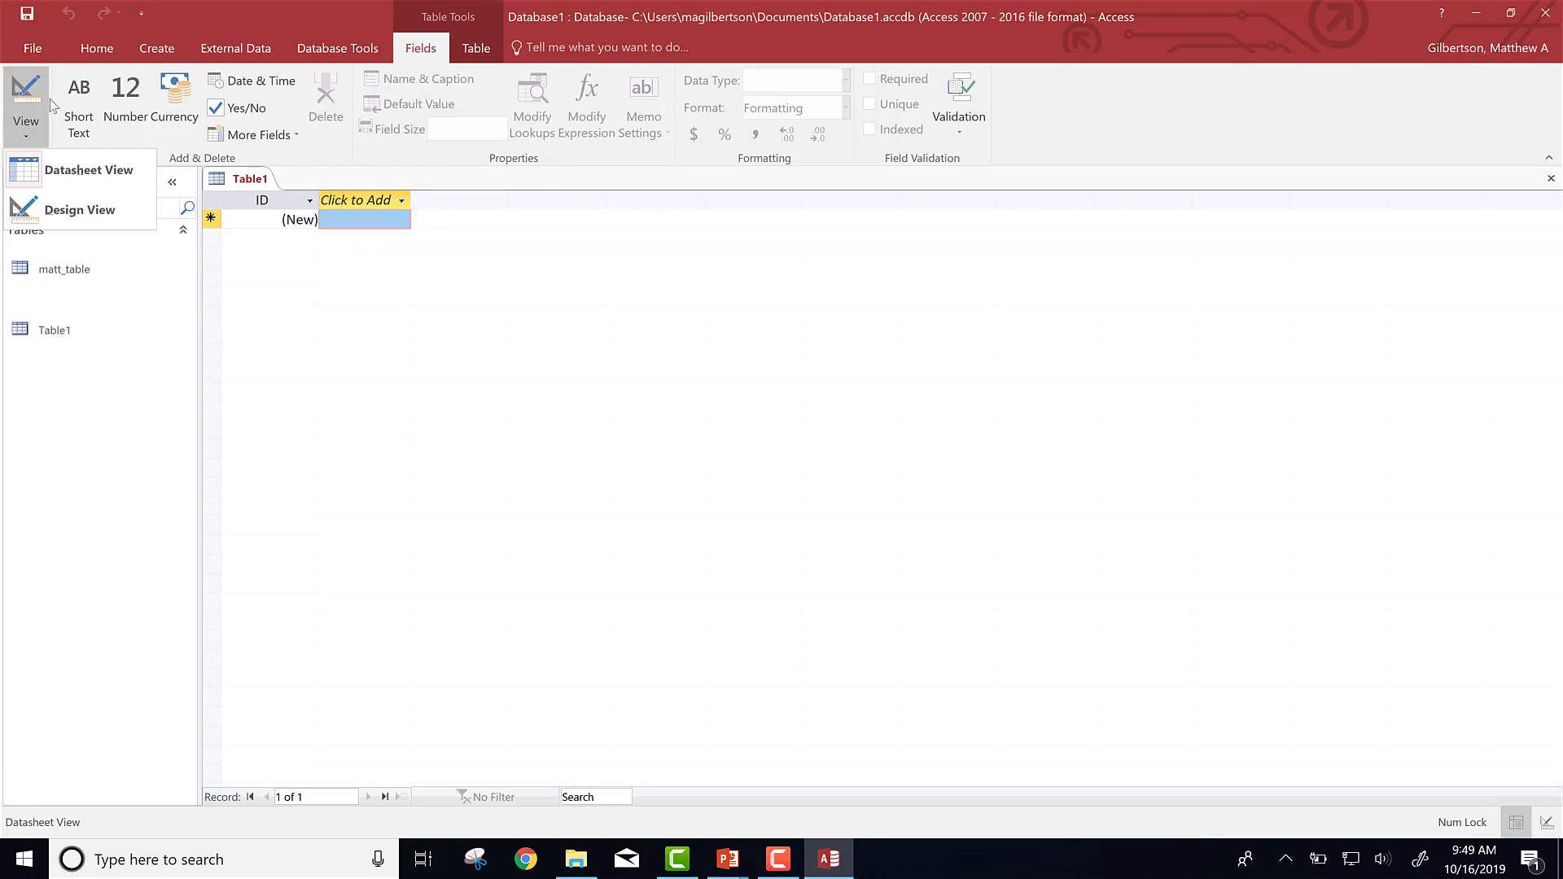
{"action": "left_click", "coordinate": [74, 210]}
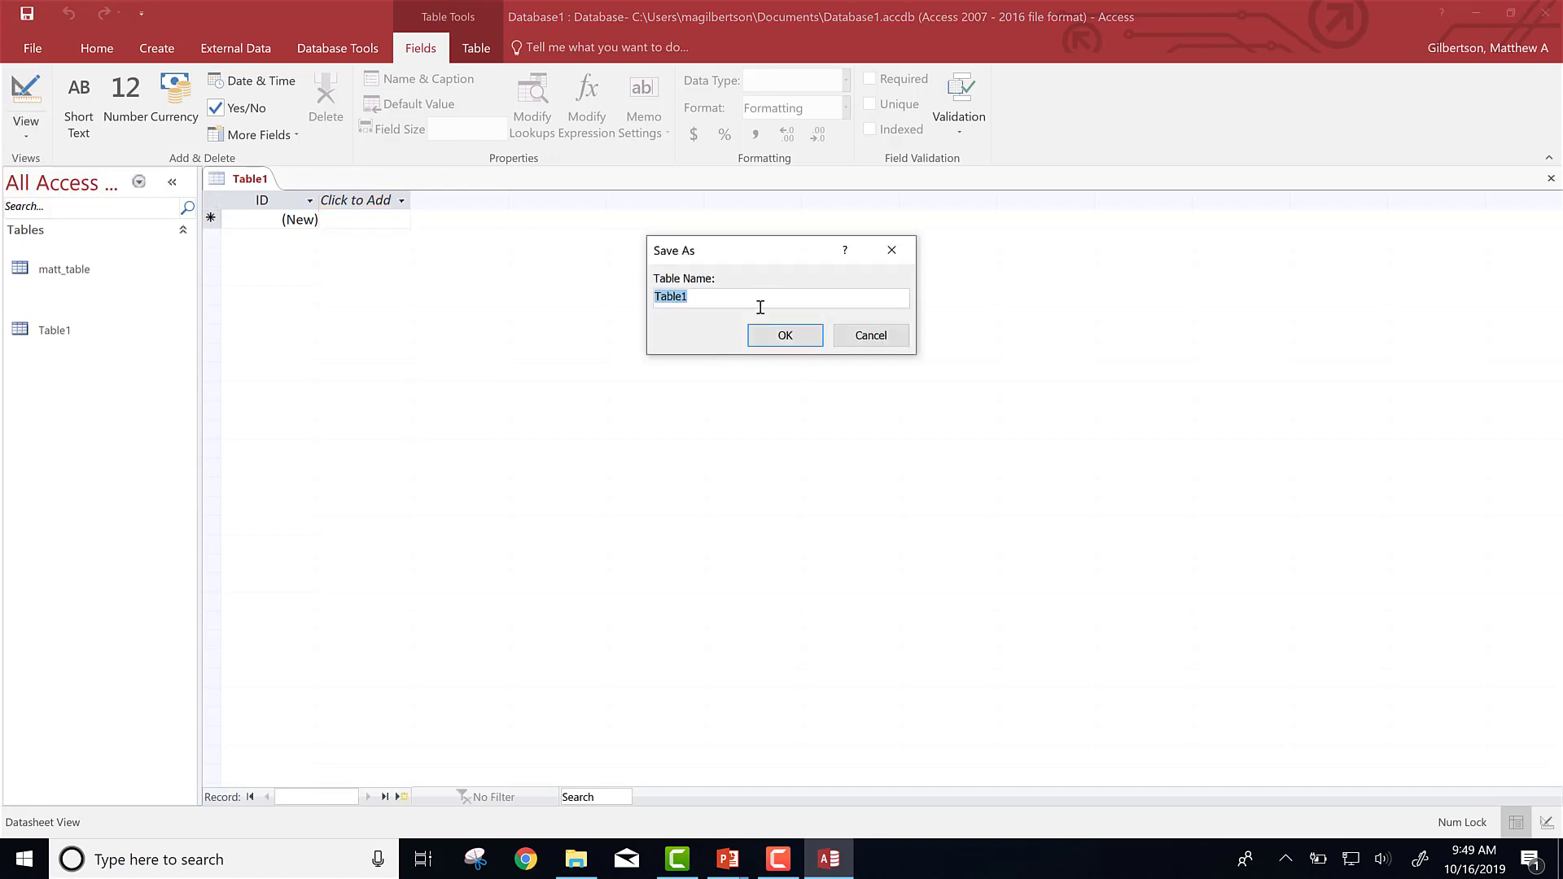
{"action": "type", "text": "matt_t"}
{"action": "left_click", "coordinate": [760, 337]}
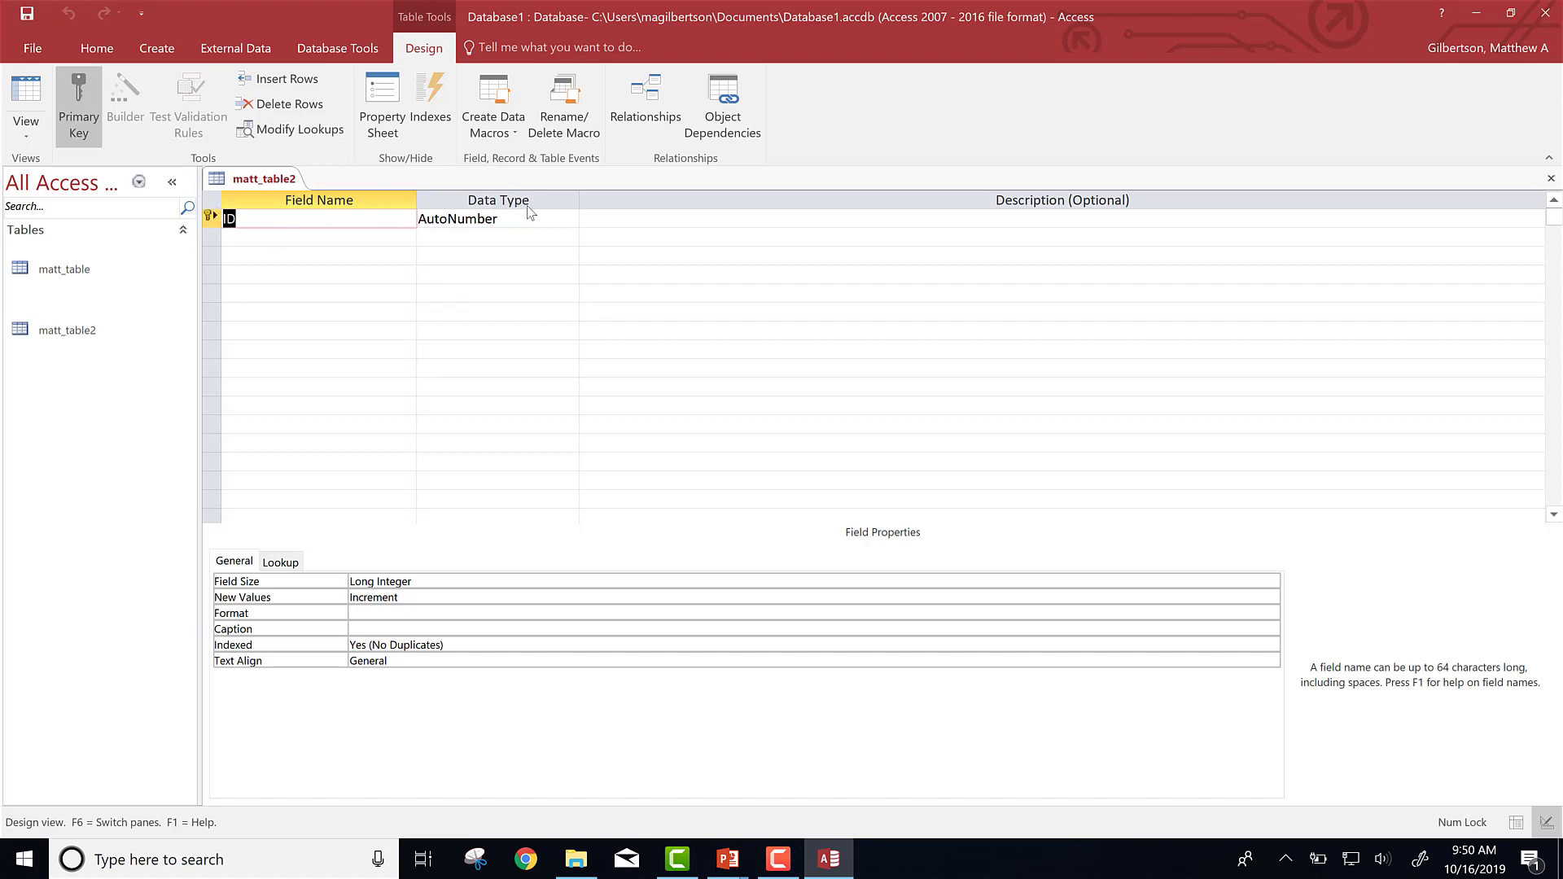
- Add a field named my_date with the Date/Time data type below the ID field
{"action": "left_click", "coordinate": [277, 239]}
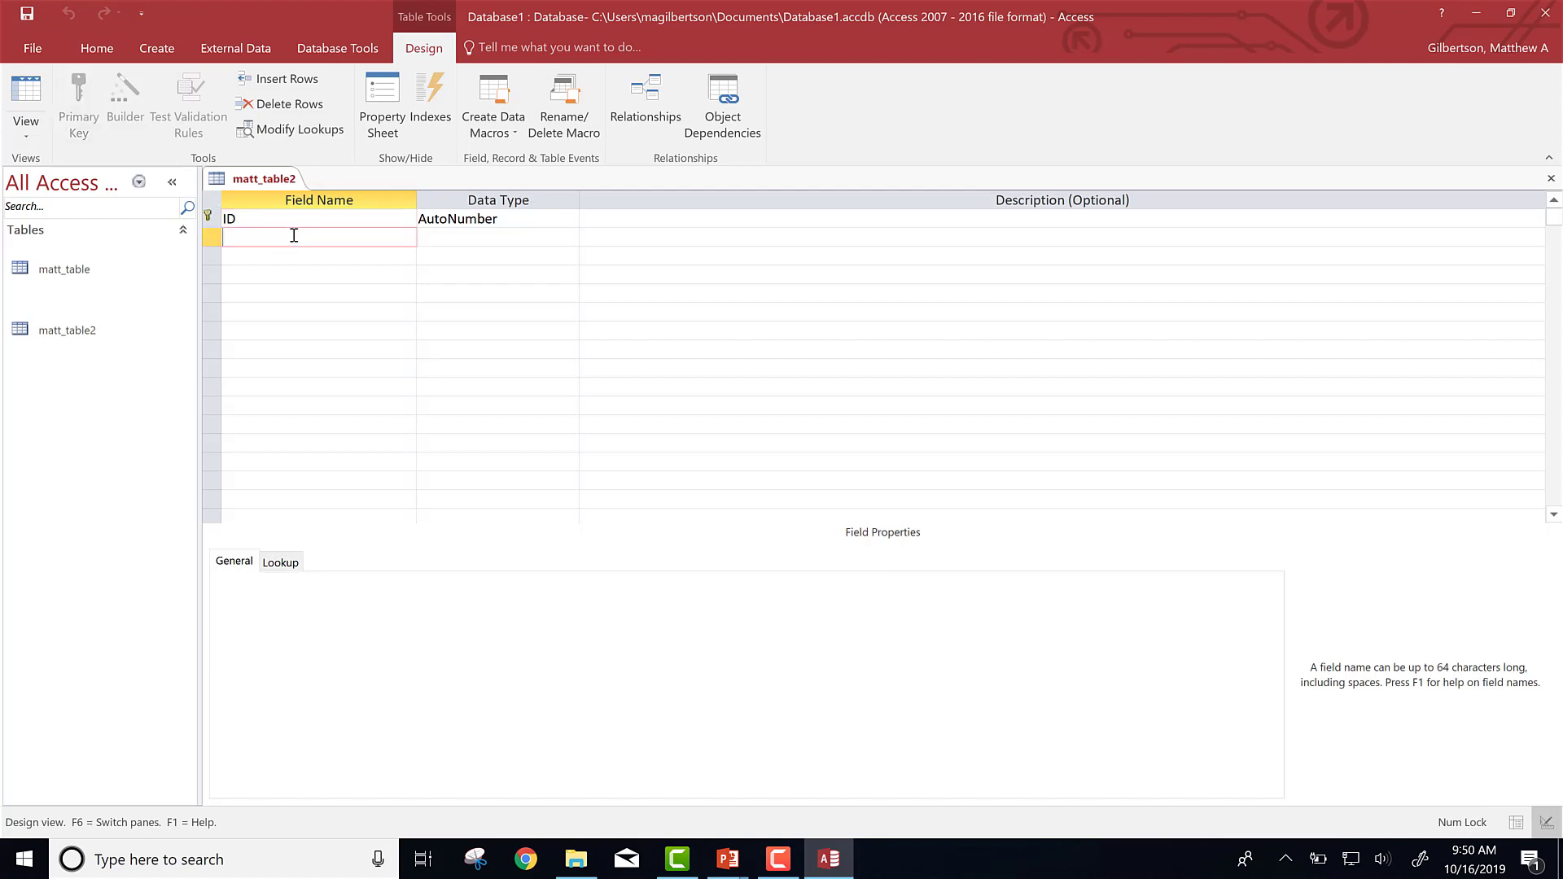
{"action": "type", "text": "my"}
{"action": "type", "text": "_tat"}
{"action": "type", "text": "e"}
{"action": "key", "text": "Tab"}
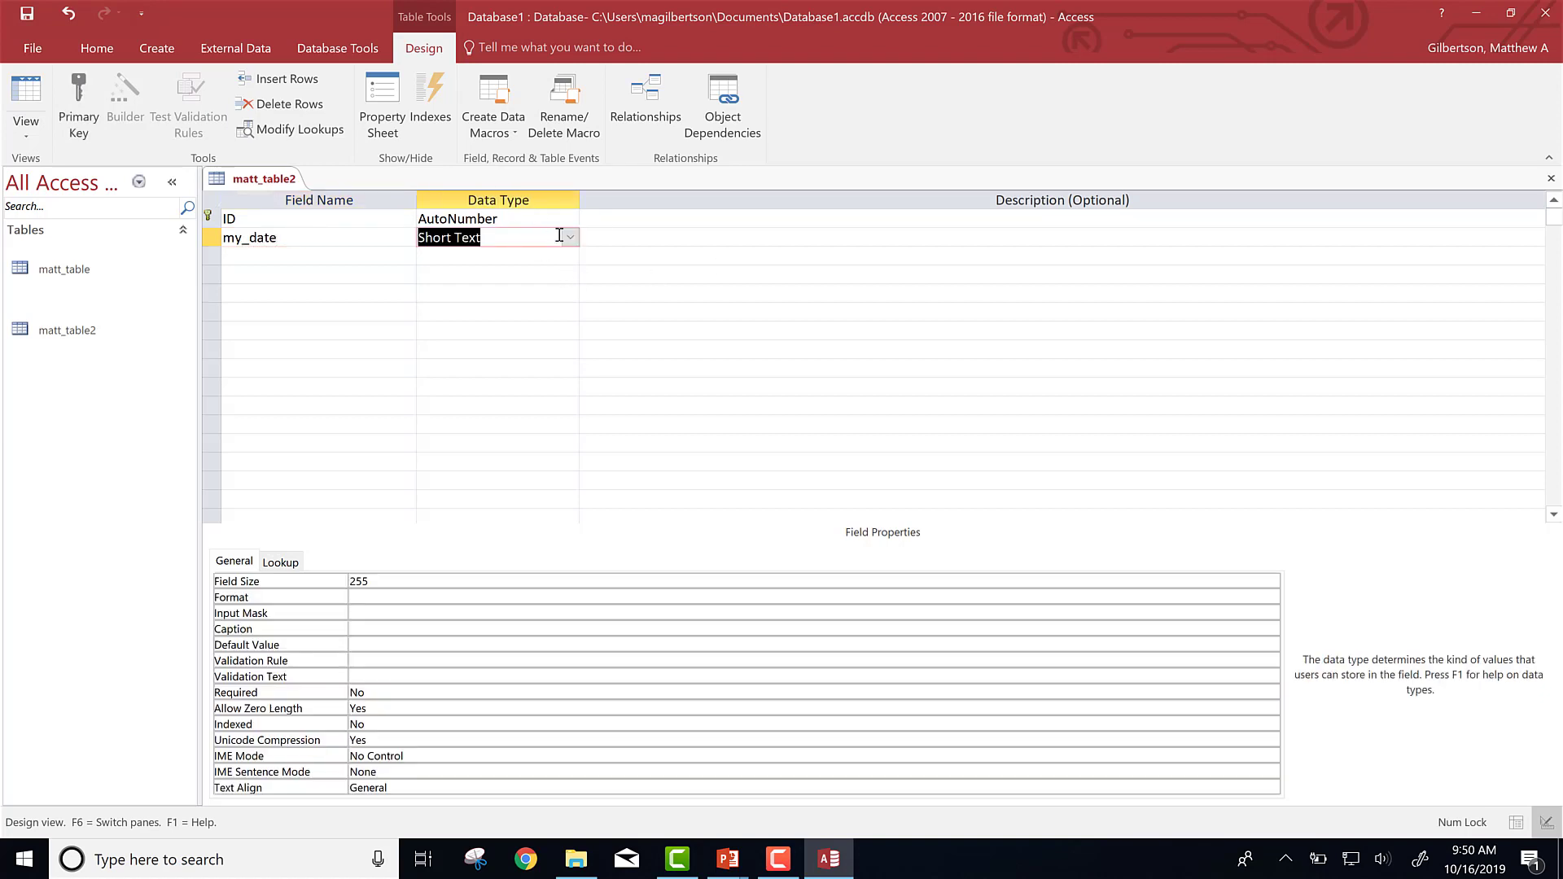
{"action": "left_click", "coordinate": [570, 237]}
{"action": "left_click", "coordinate": [456, 307]}
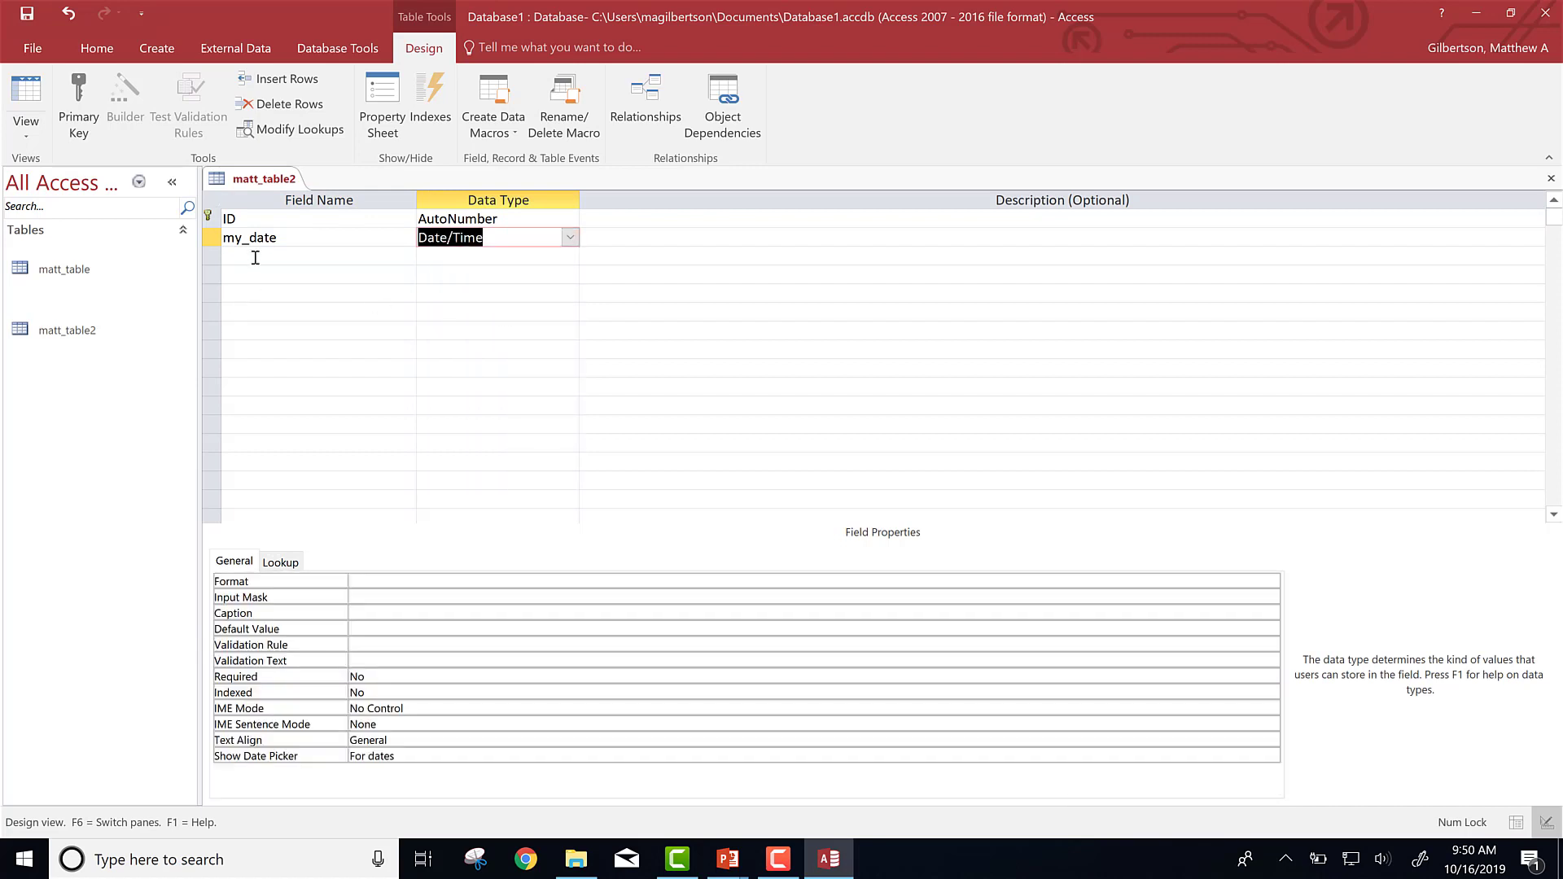
- Add a field named my_age with the Number data type below my_date
{"action": "left_click", "coordinate": [301, 254]}
{"action": "type", "text": "my_age"}
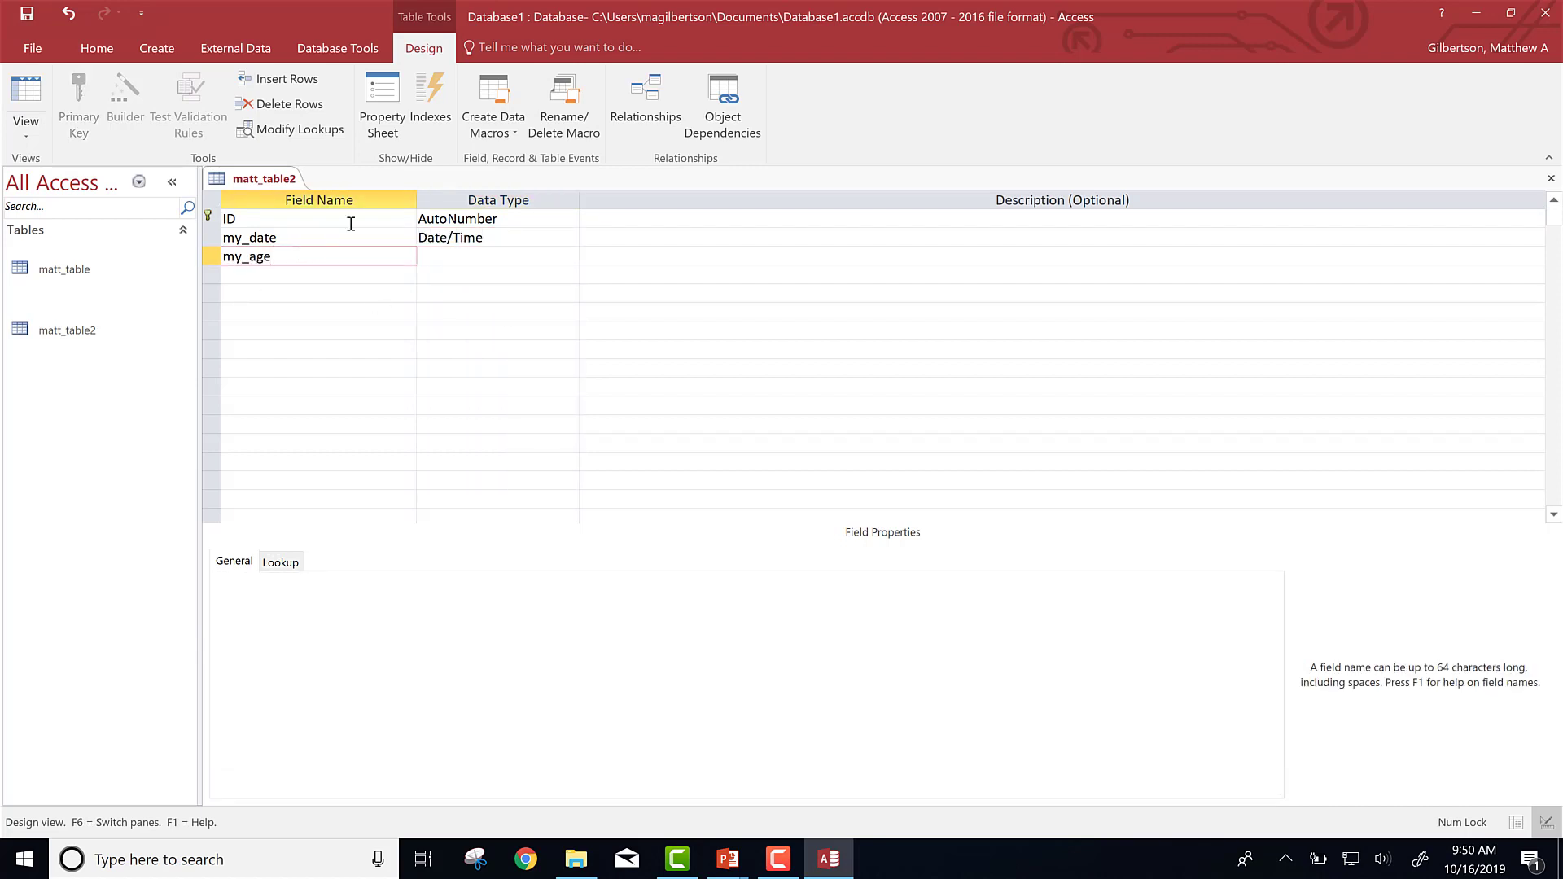
{"action": "key", "text": "Tab"}
{"action": "left_click", "coordinate": [570, 256]}
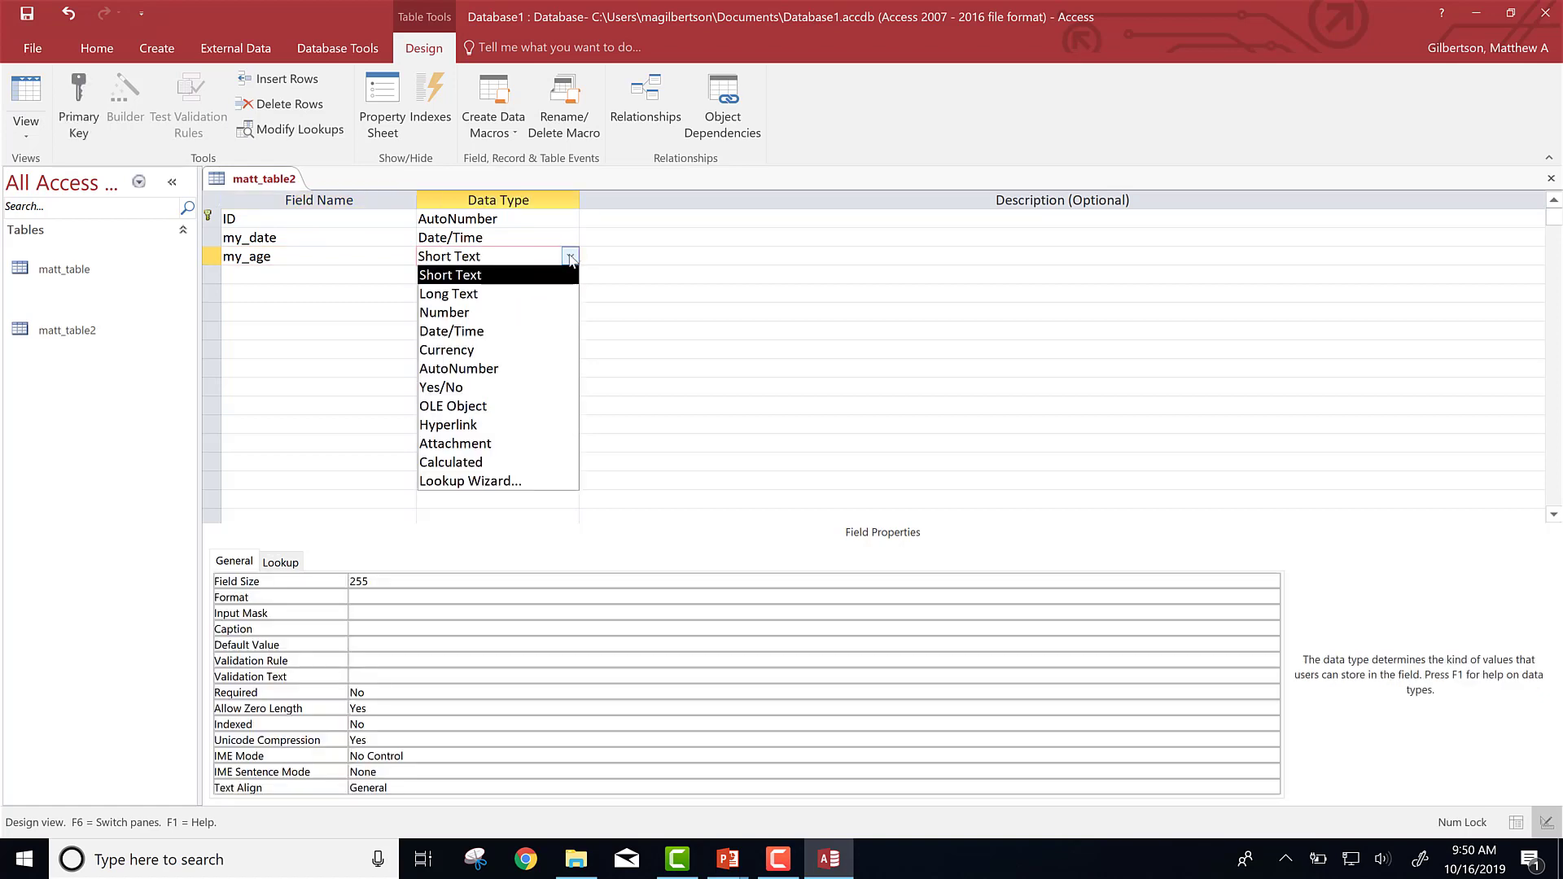
{"action": "left_click", "coordinate": [486, 318]}
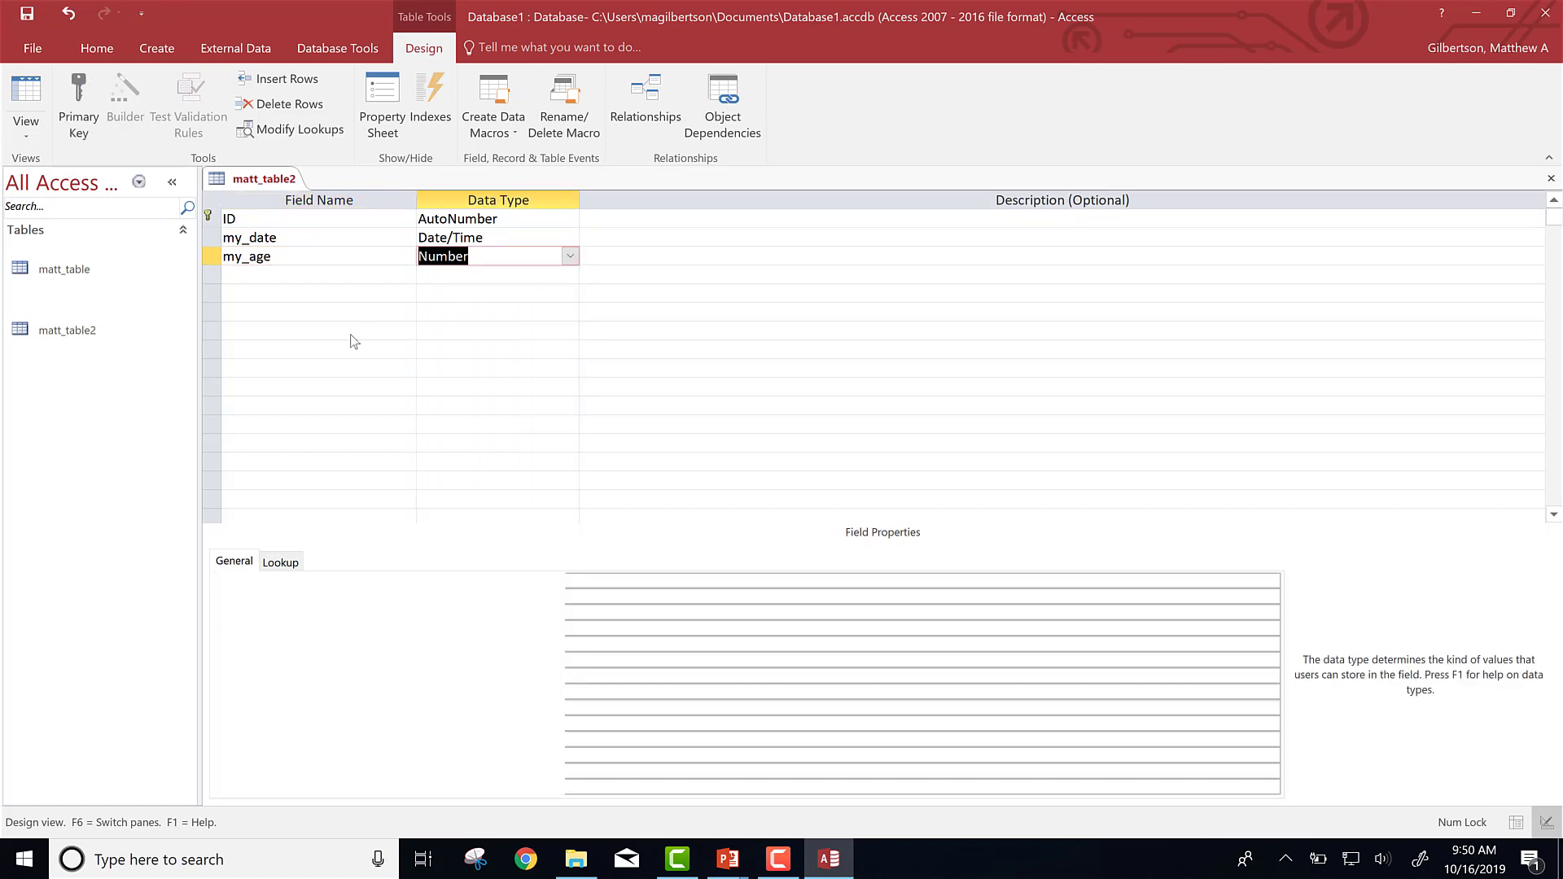
- Set the my_age field's caption to "my caption" and save the table to show it in Datasheet View
{"action": "left_click", "coordinate": [259, 255]}
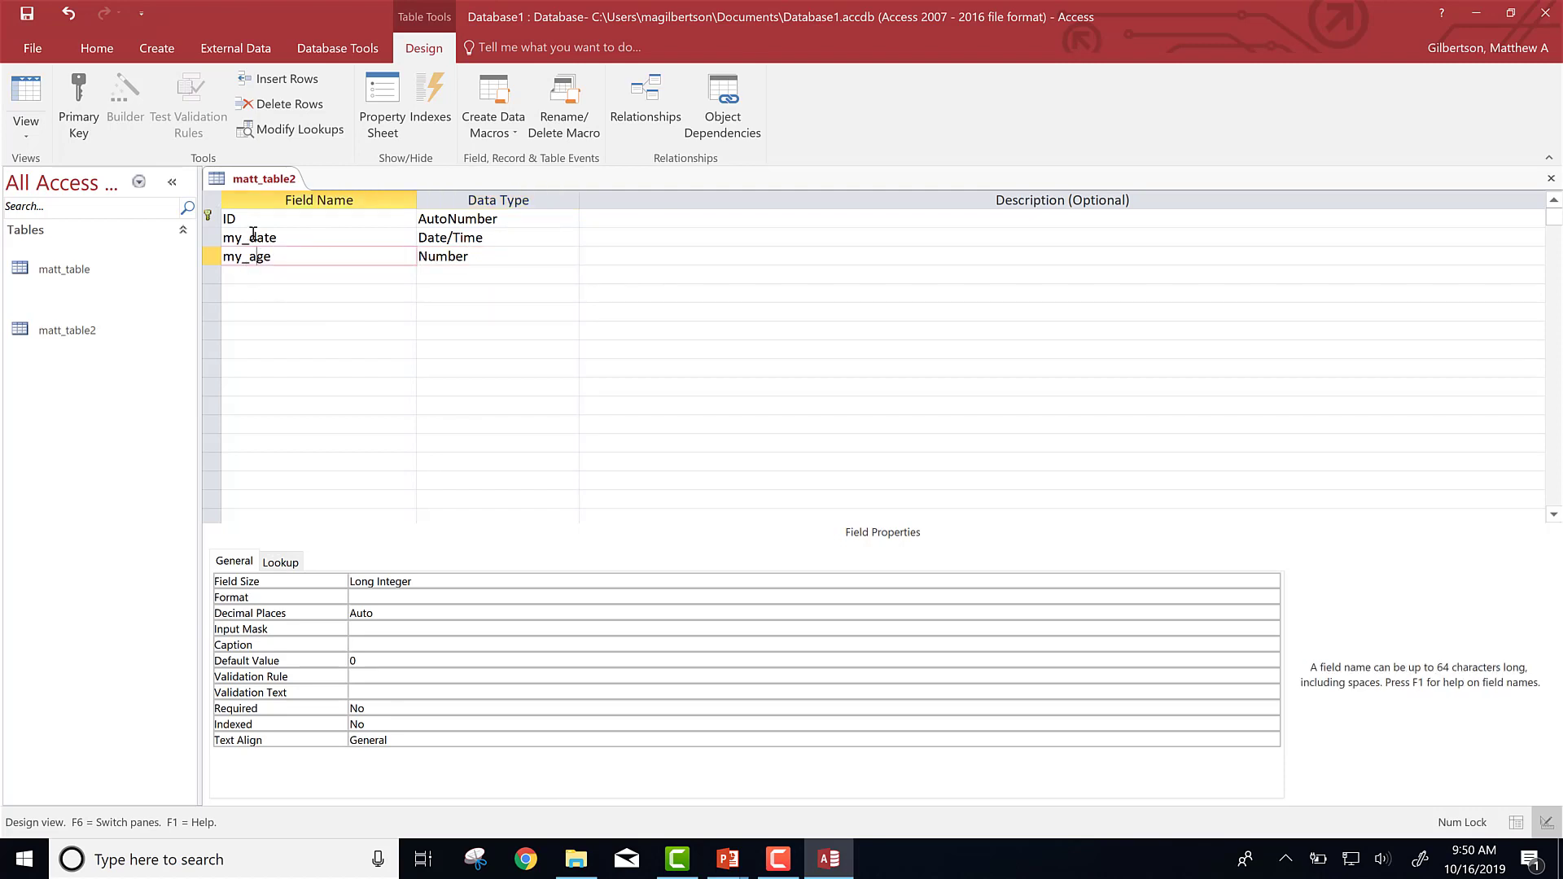
{"action": "left_click", "coordinate": [253, 237]}
{"action": "left_click", "coordinate": [284, 225]}
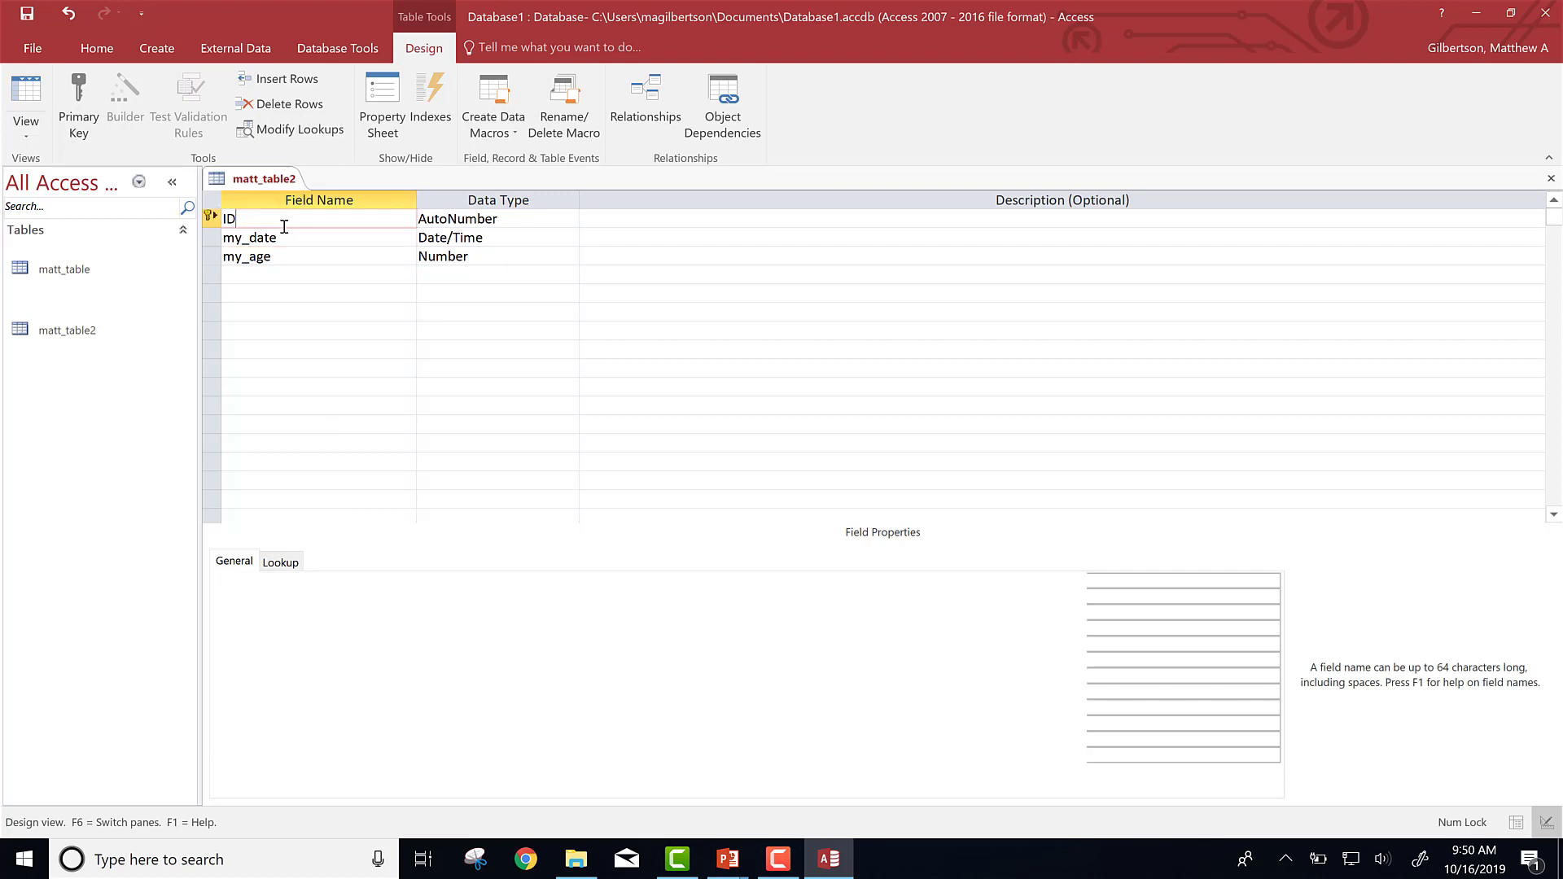
{"action": "left_click", "coordinate": [275, 256]}
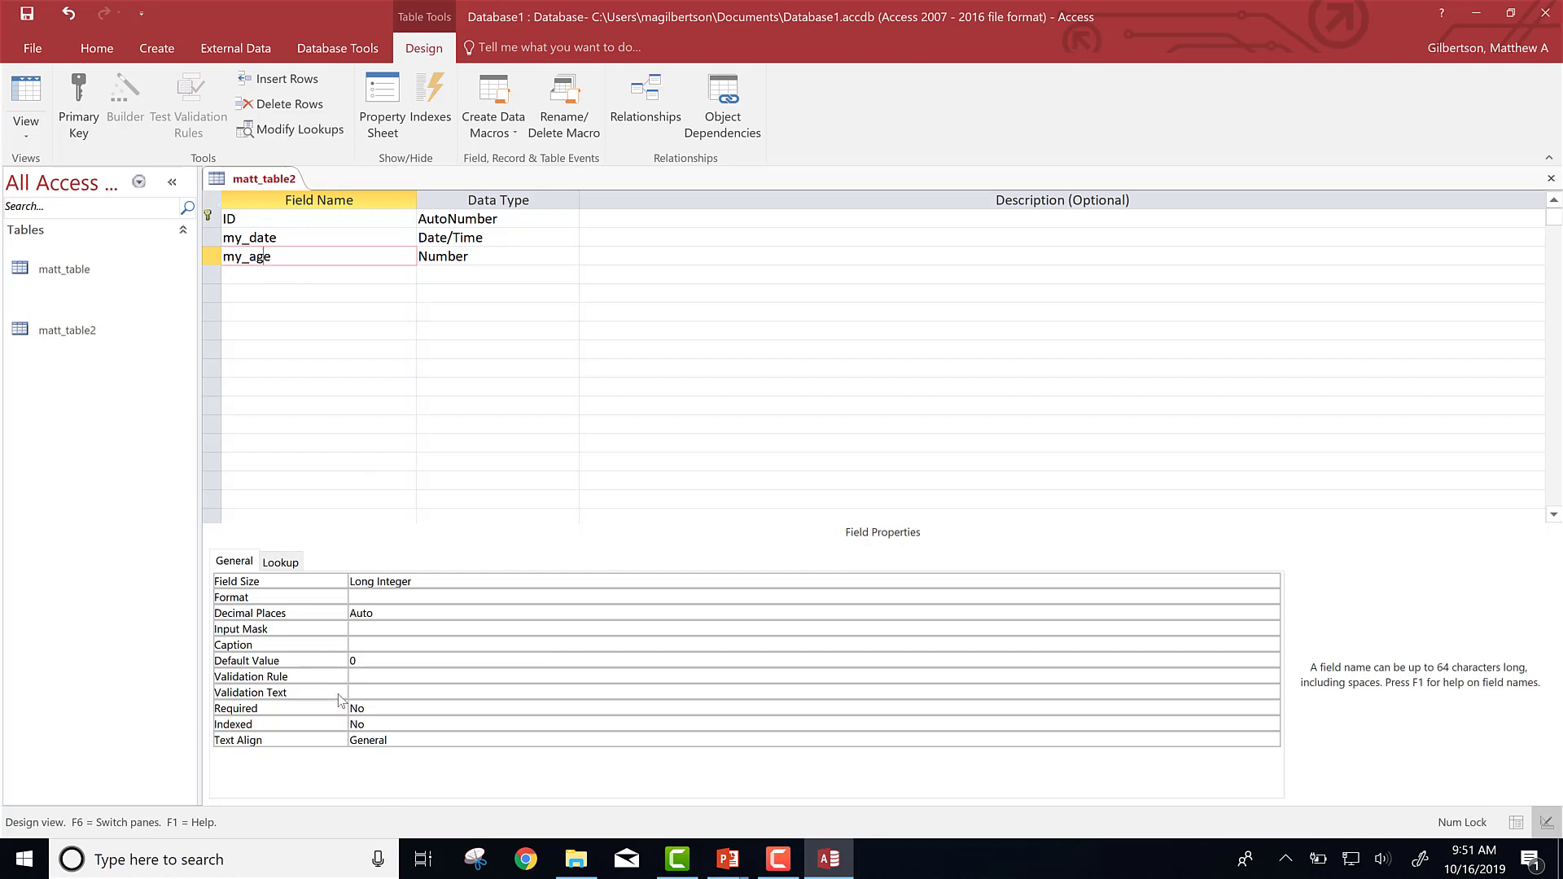
{"action": "left_click", "coordinate": [373, 644]}
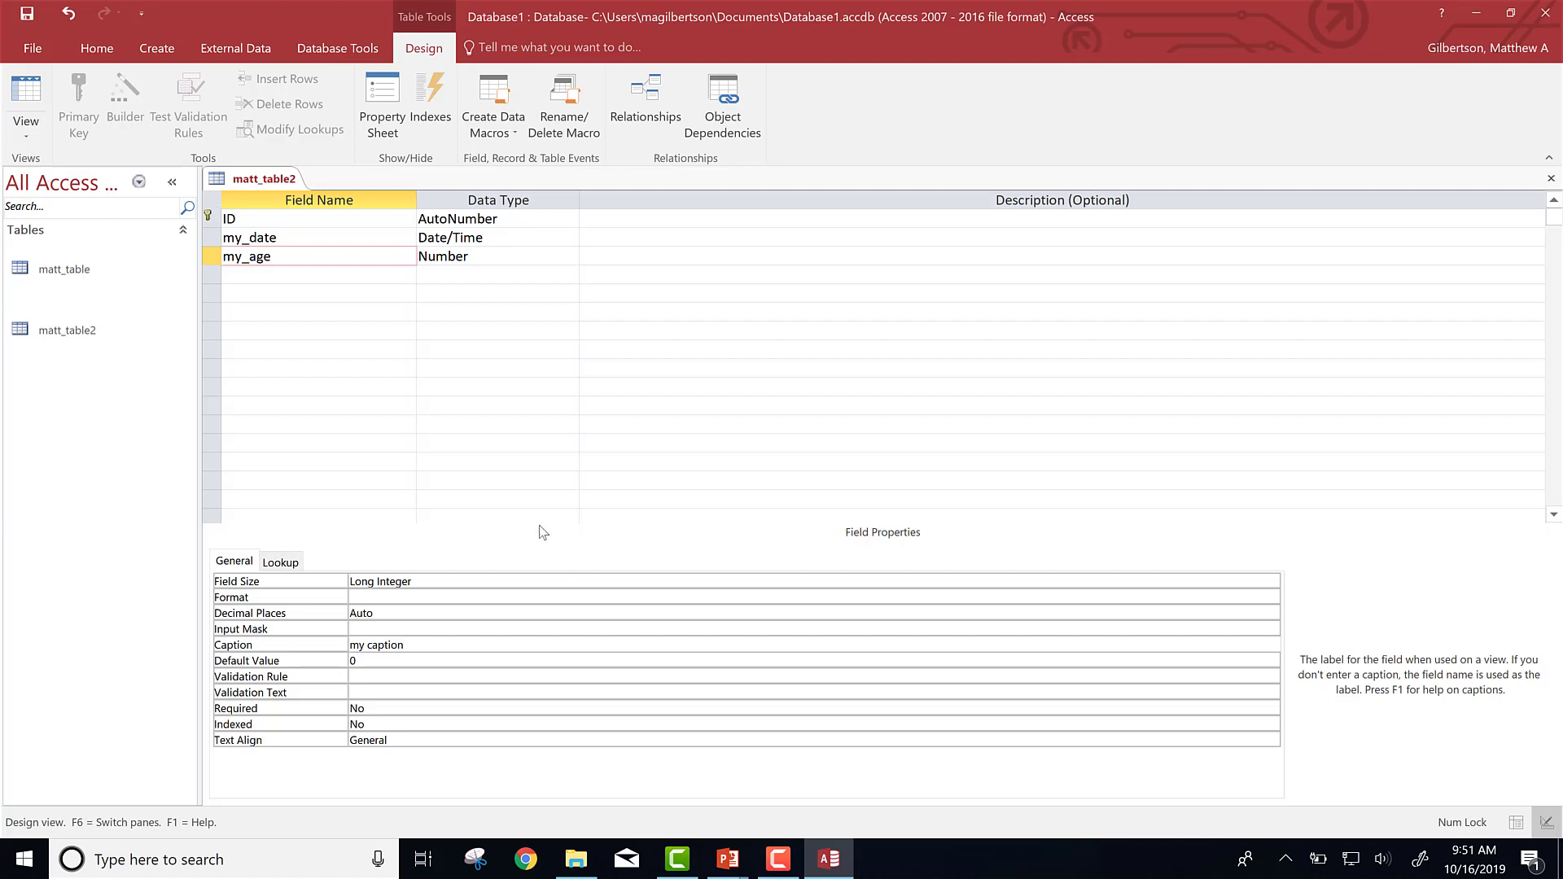
{"action": "left_click", "coordinate": [466, 629]}
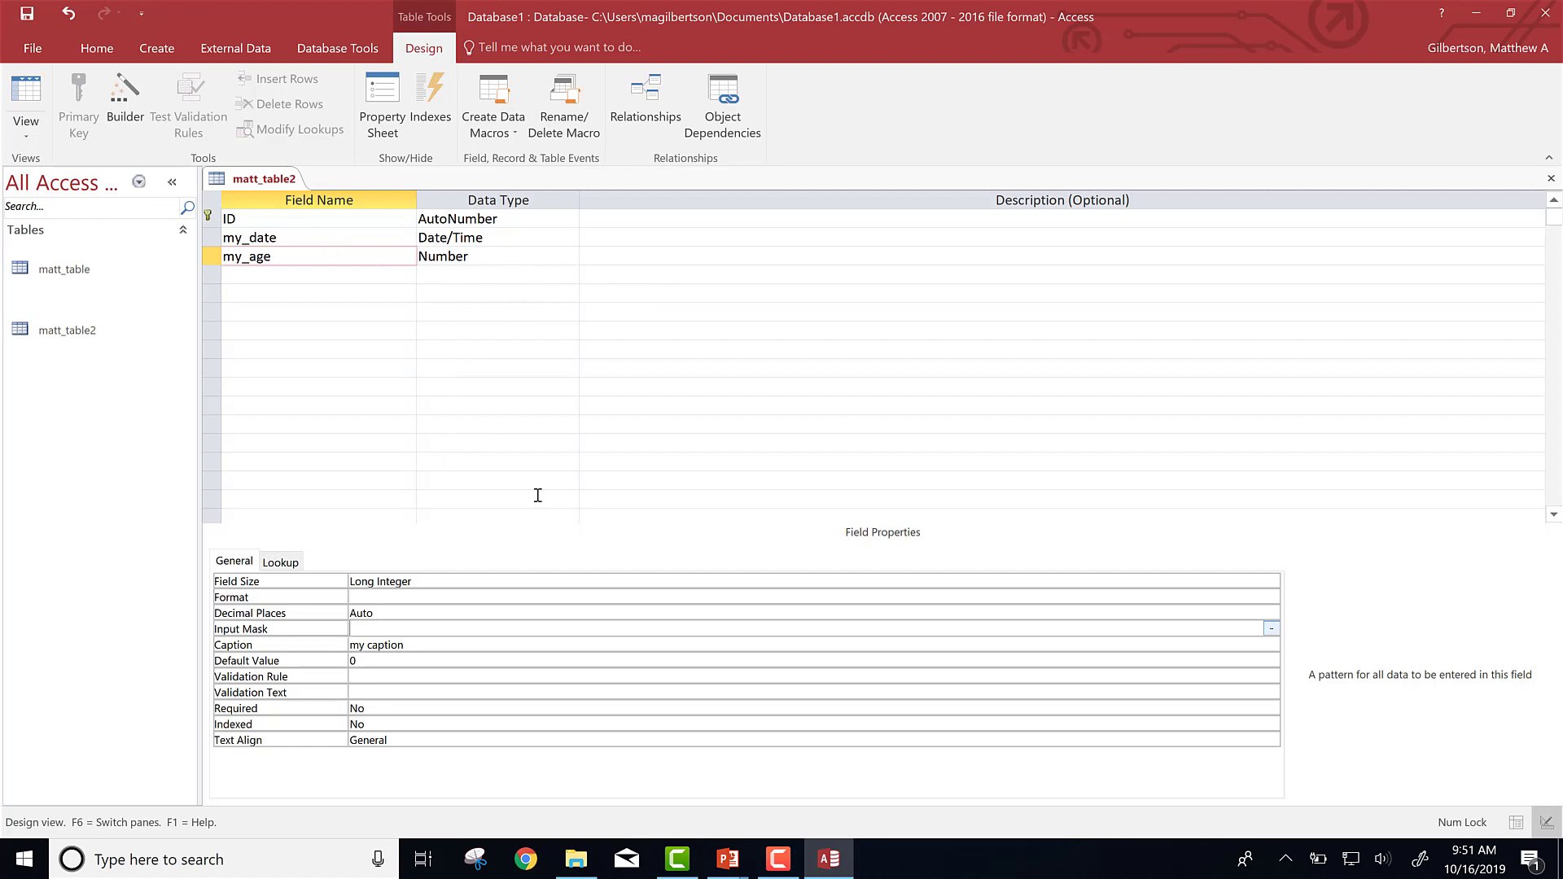
{"action": "left_click", "coordinate": [22, 94]}
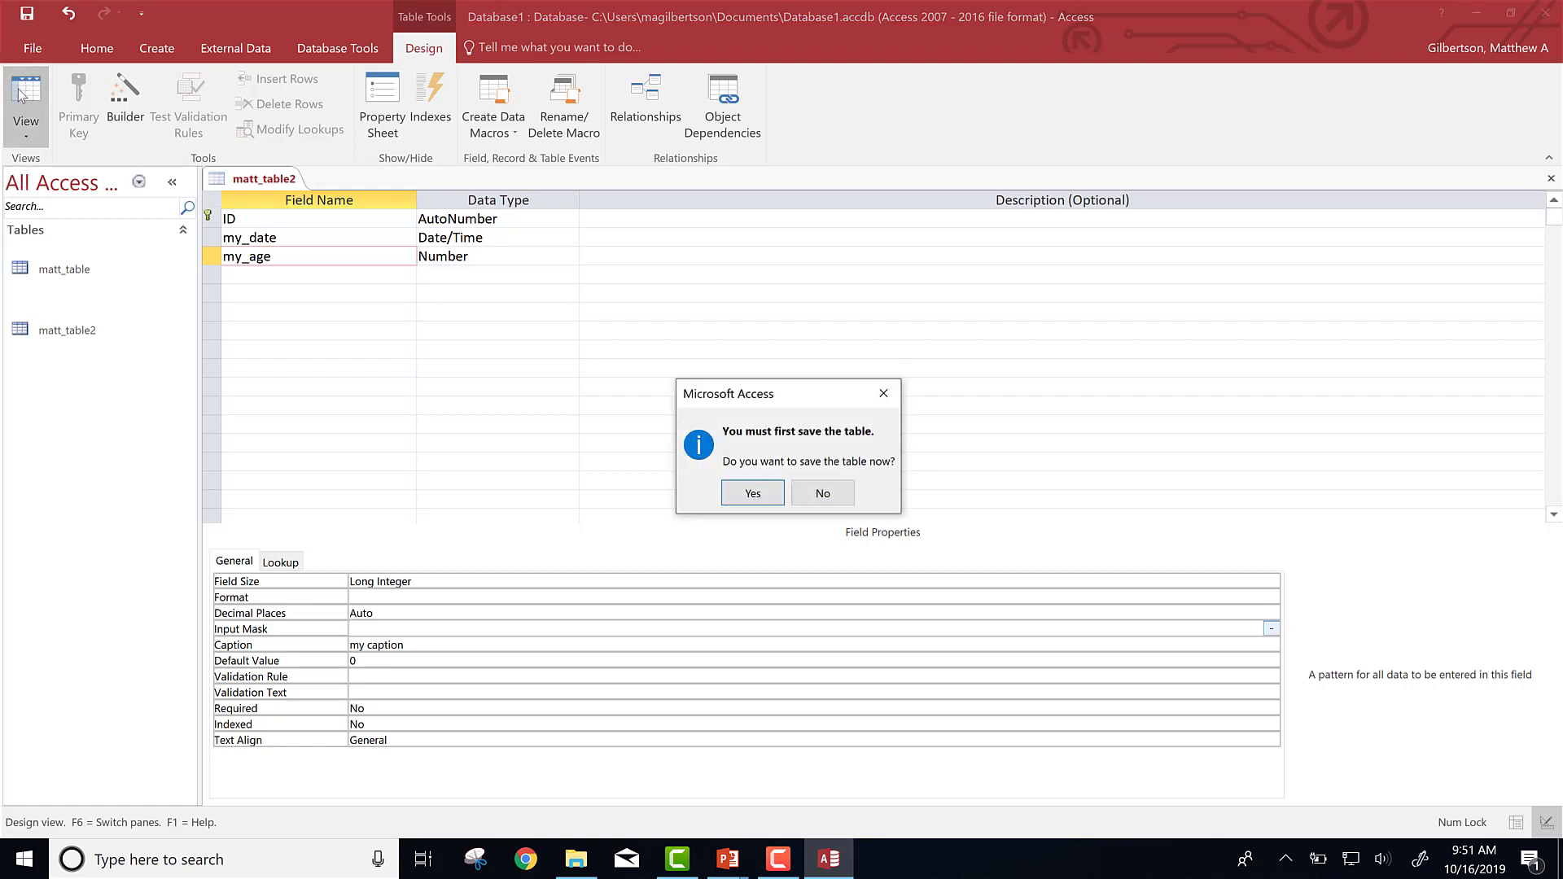
{"action": "left_click", "coordinate": [751, 493]}
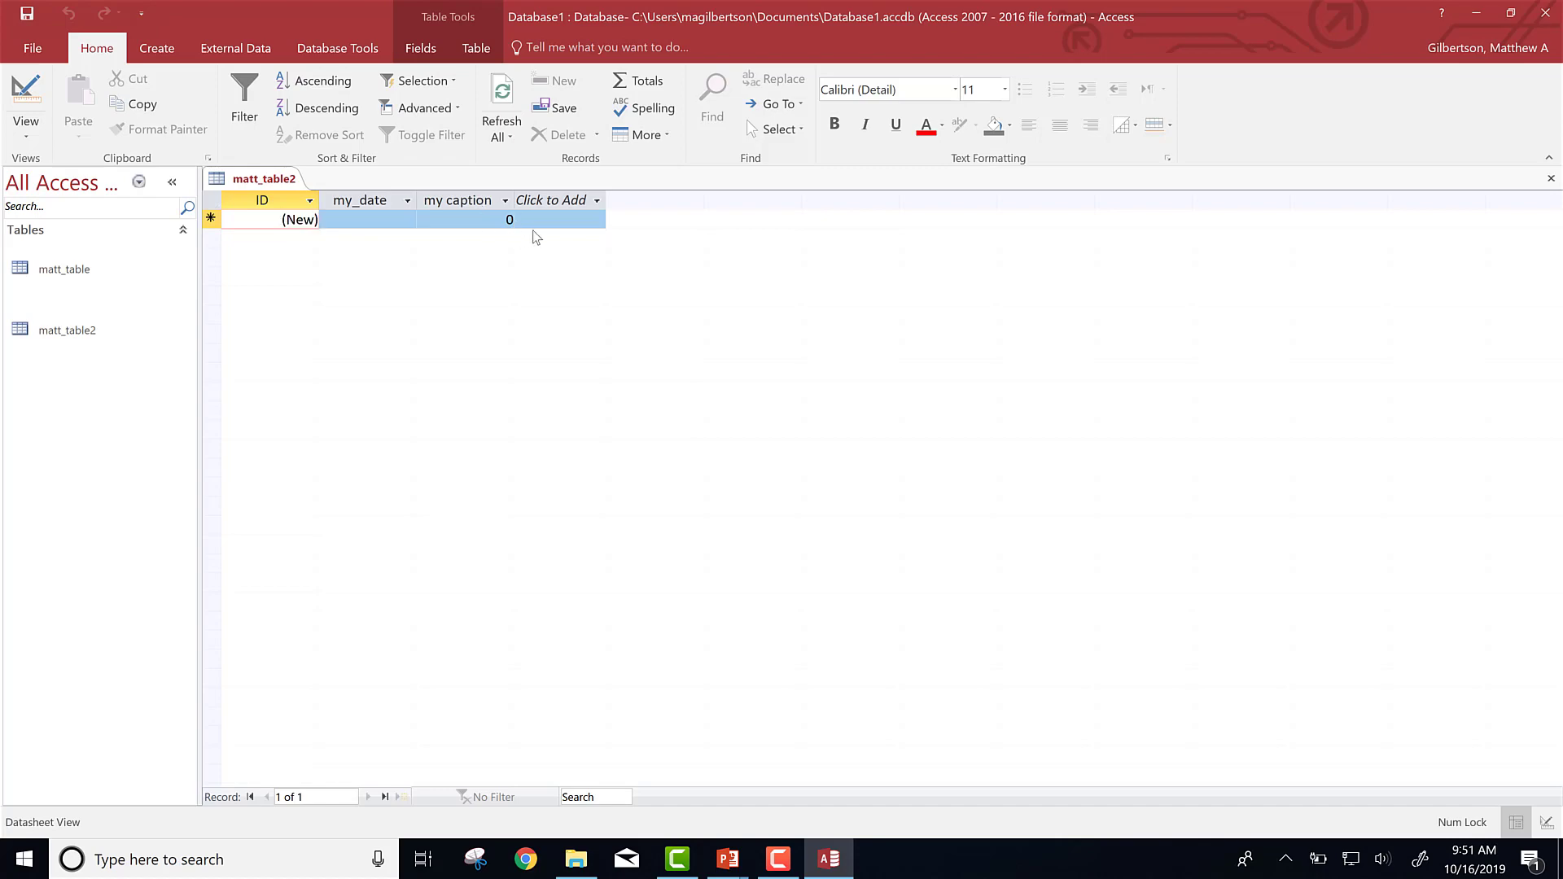
- Switch to PowerPoint and show the "Creating a Table (2 of 11)" slide on modifying the primary key
{"action": "key", "text": "alt+Tab"}
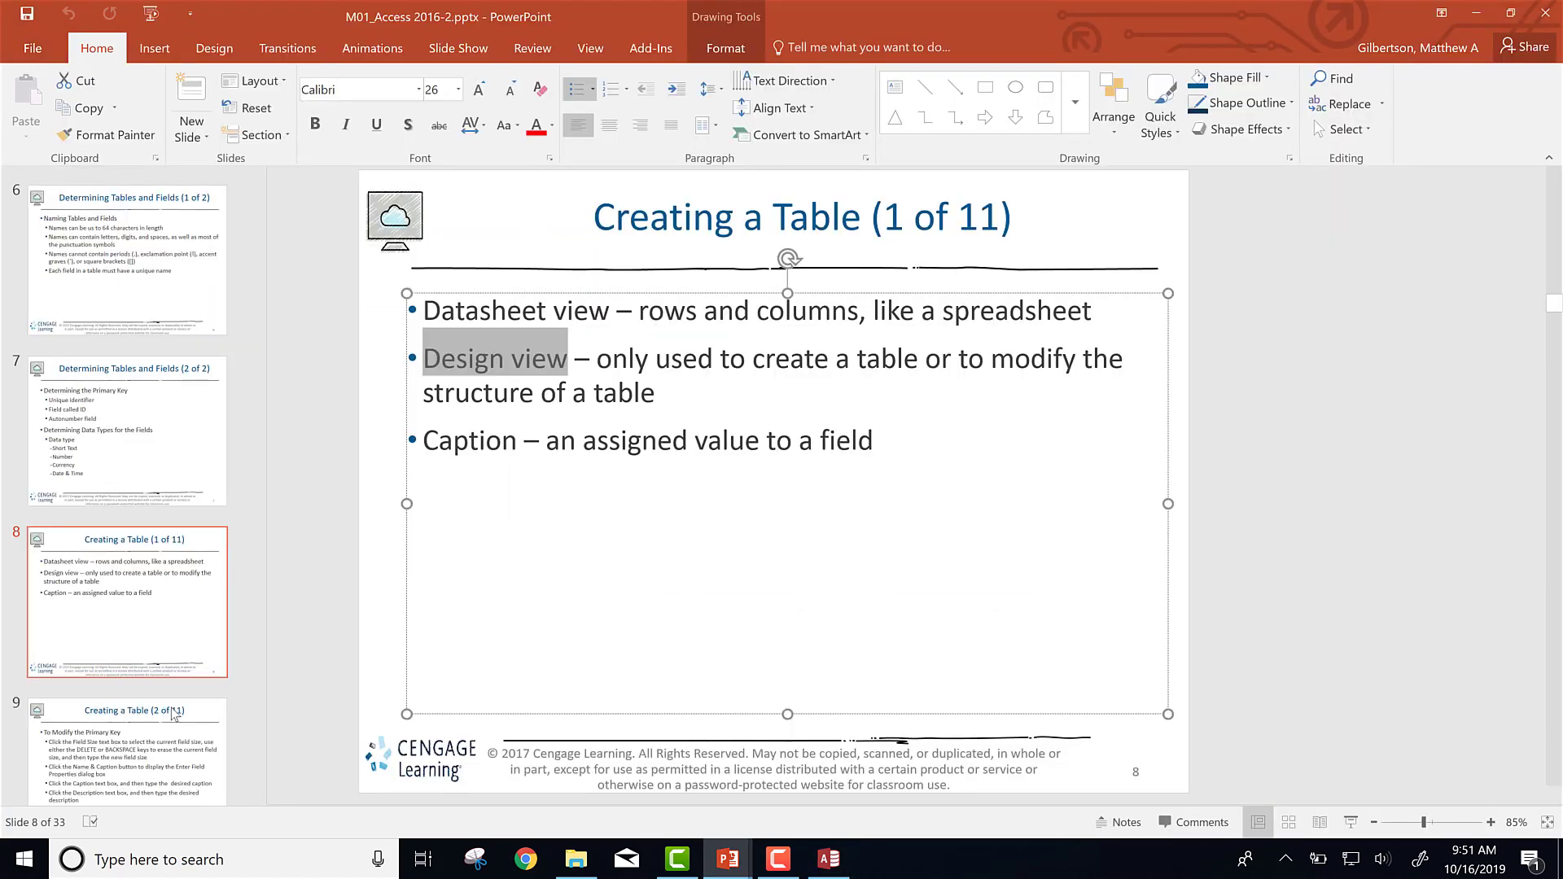
{"action": "left_click", "coordinate": [122, 753]}
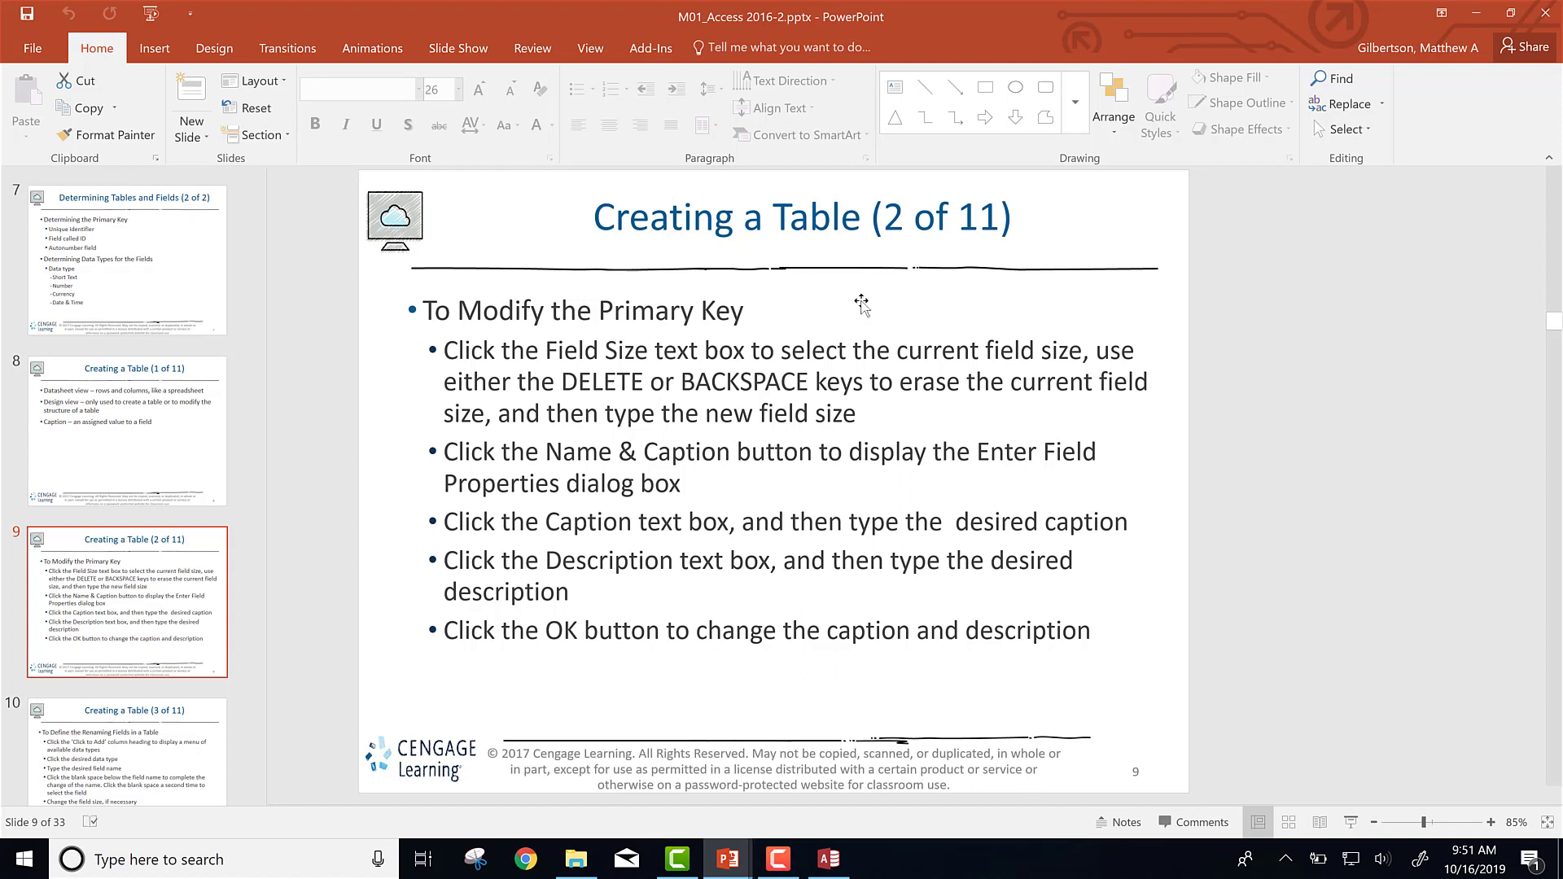
- Switch to Access and make my_age the primary key of matt_table2 in Design View
{"action": "key", "text": "alt+Tab"}
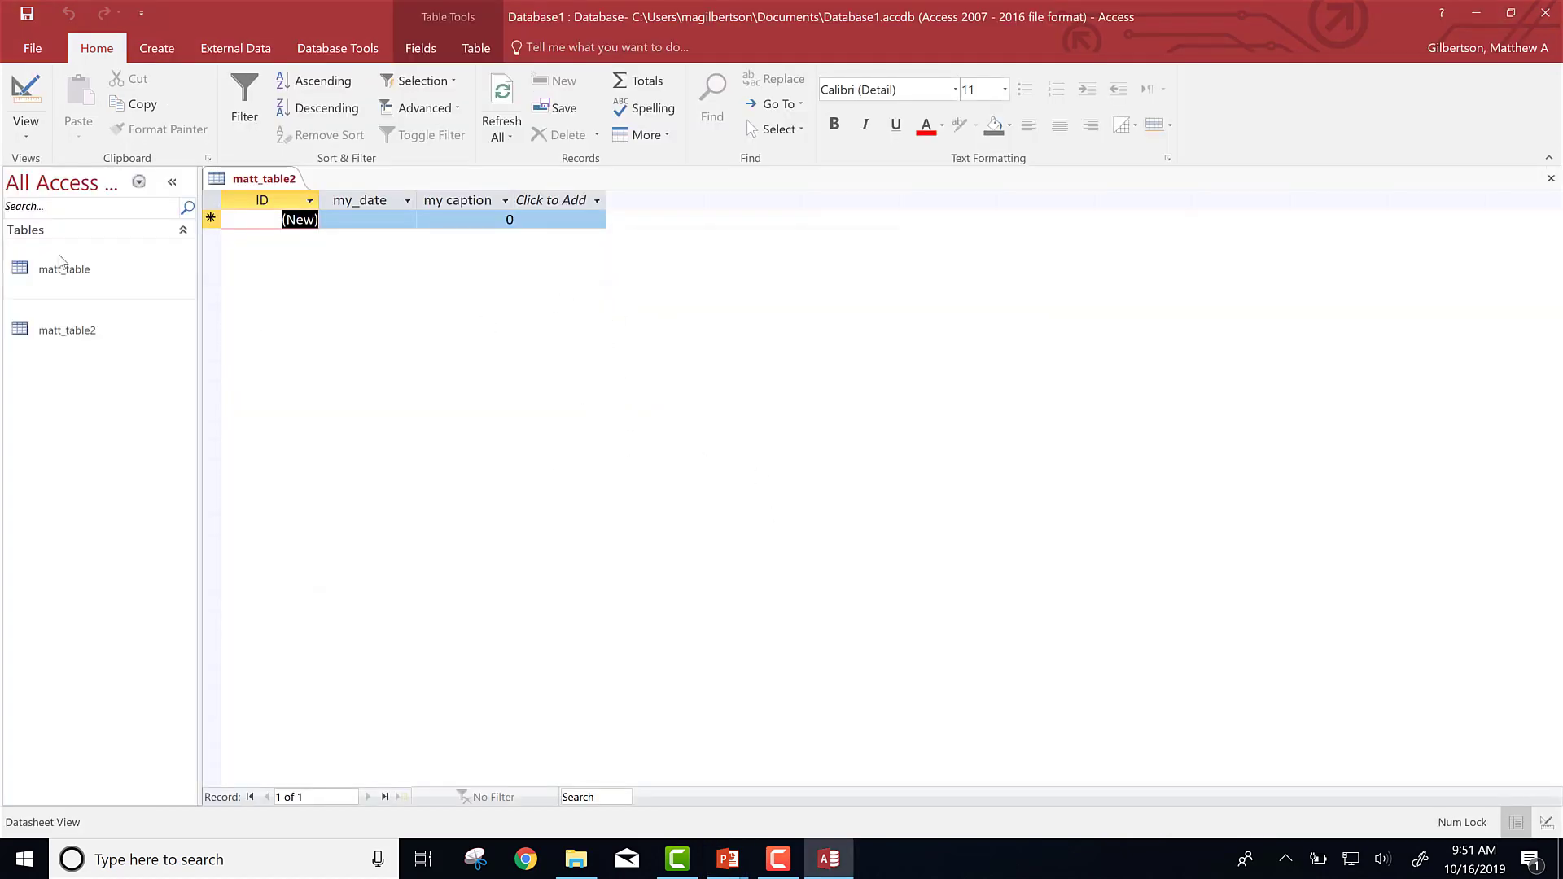
{"action": "left_click", "coordinate": [25, 96]}
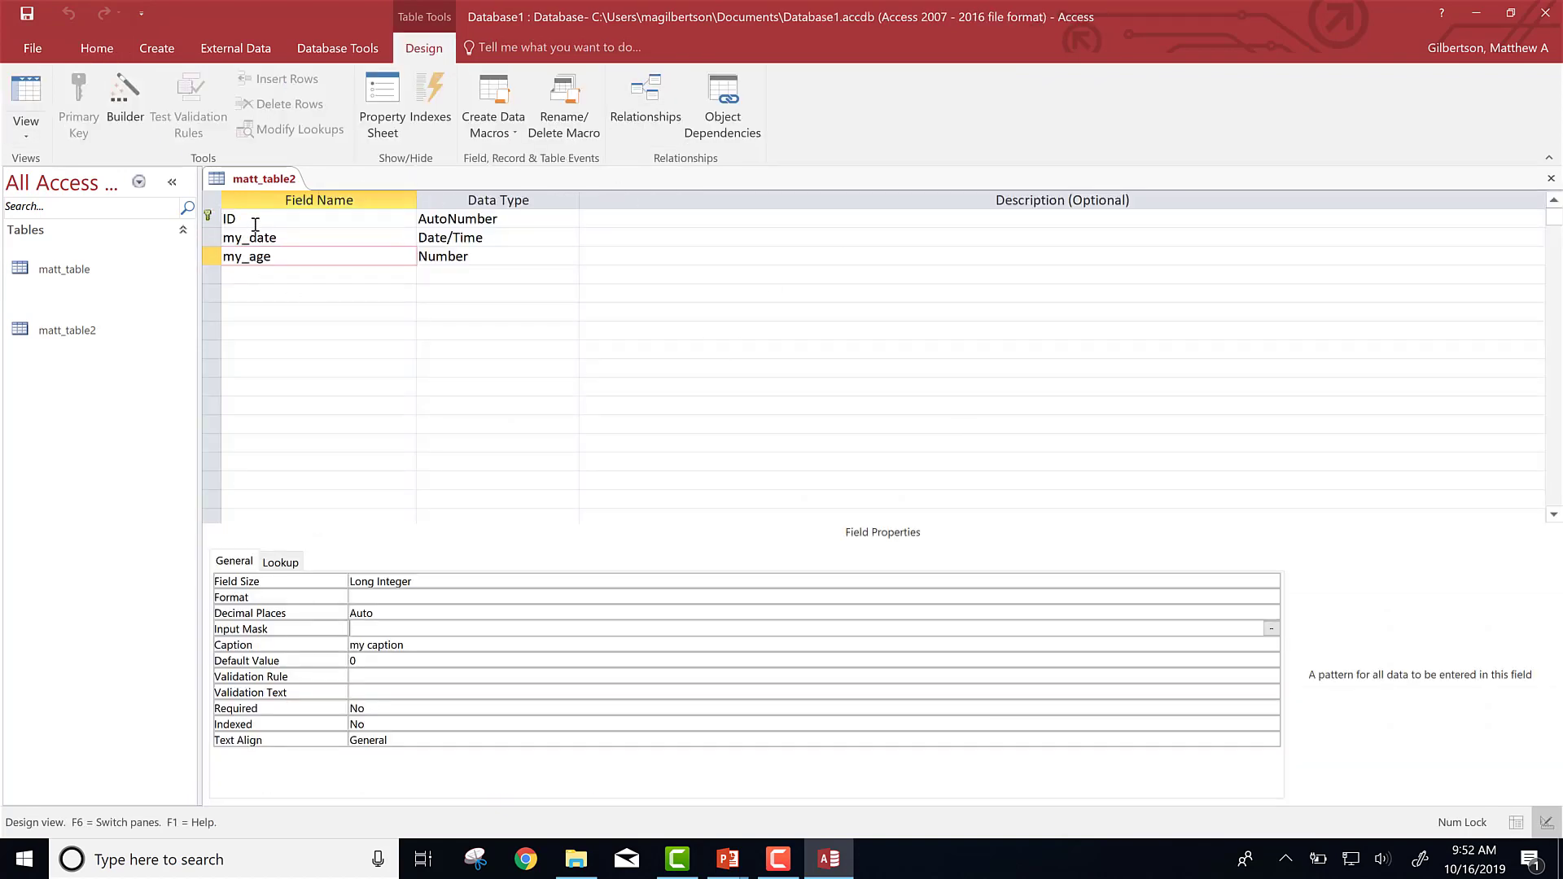
{"action": "left_click", "coordinate": [211, 257]}
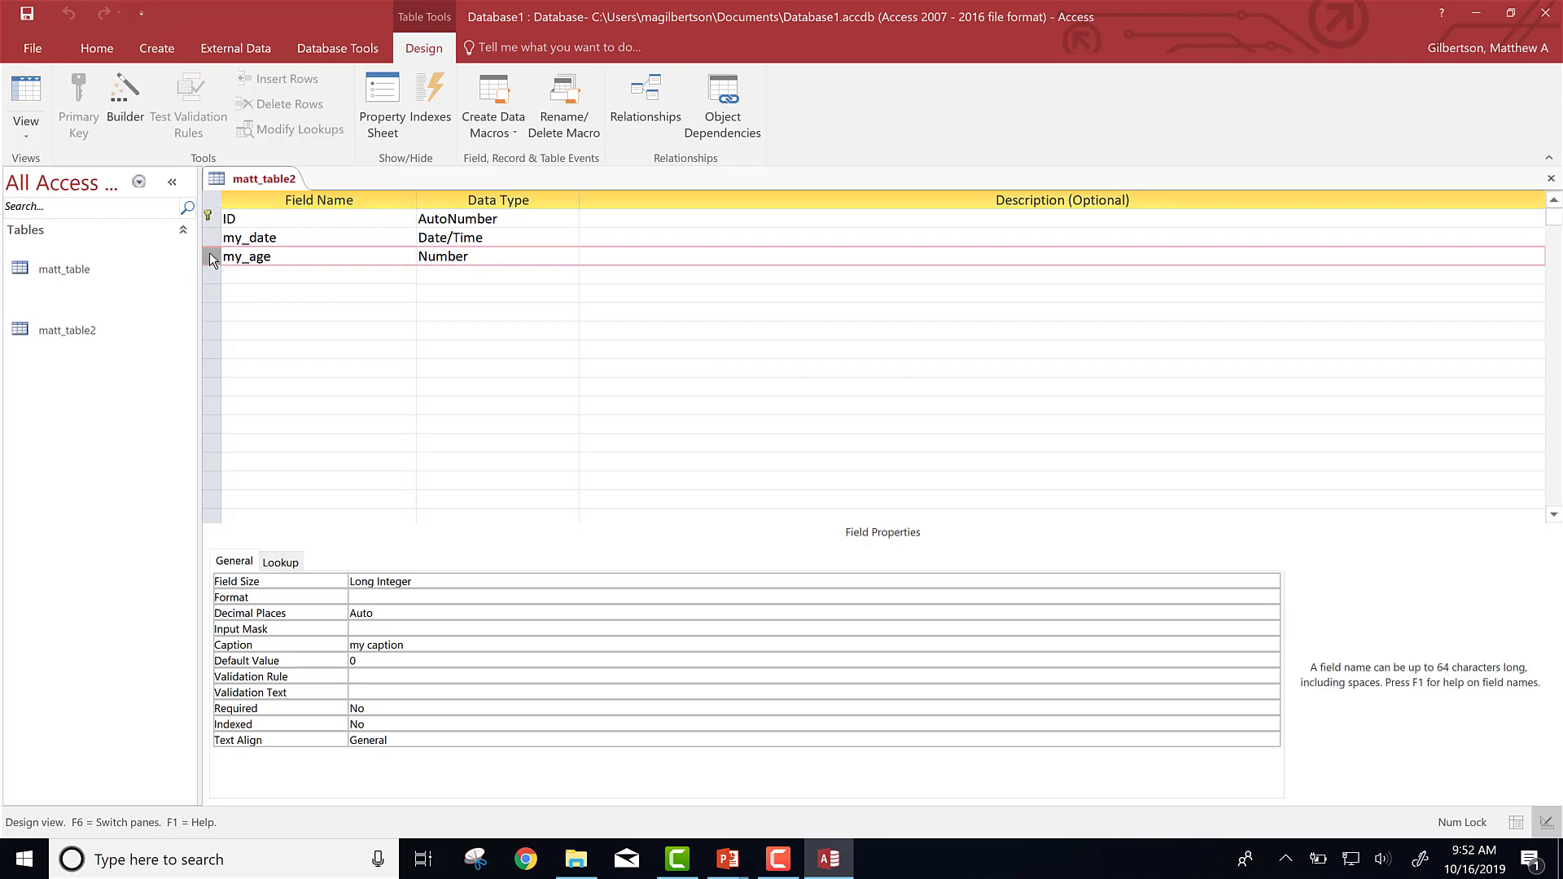
{"action": "right_click", "coordinate": [209, 253]}
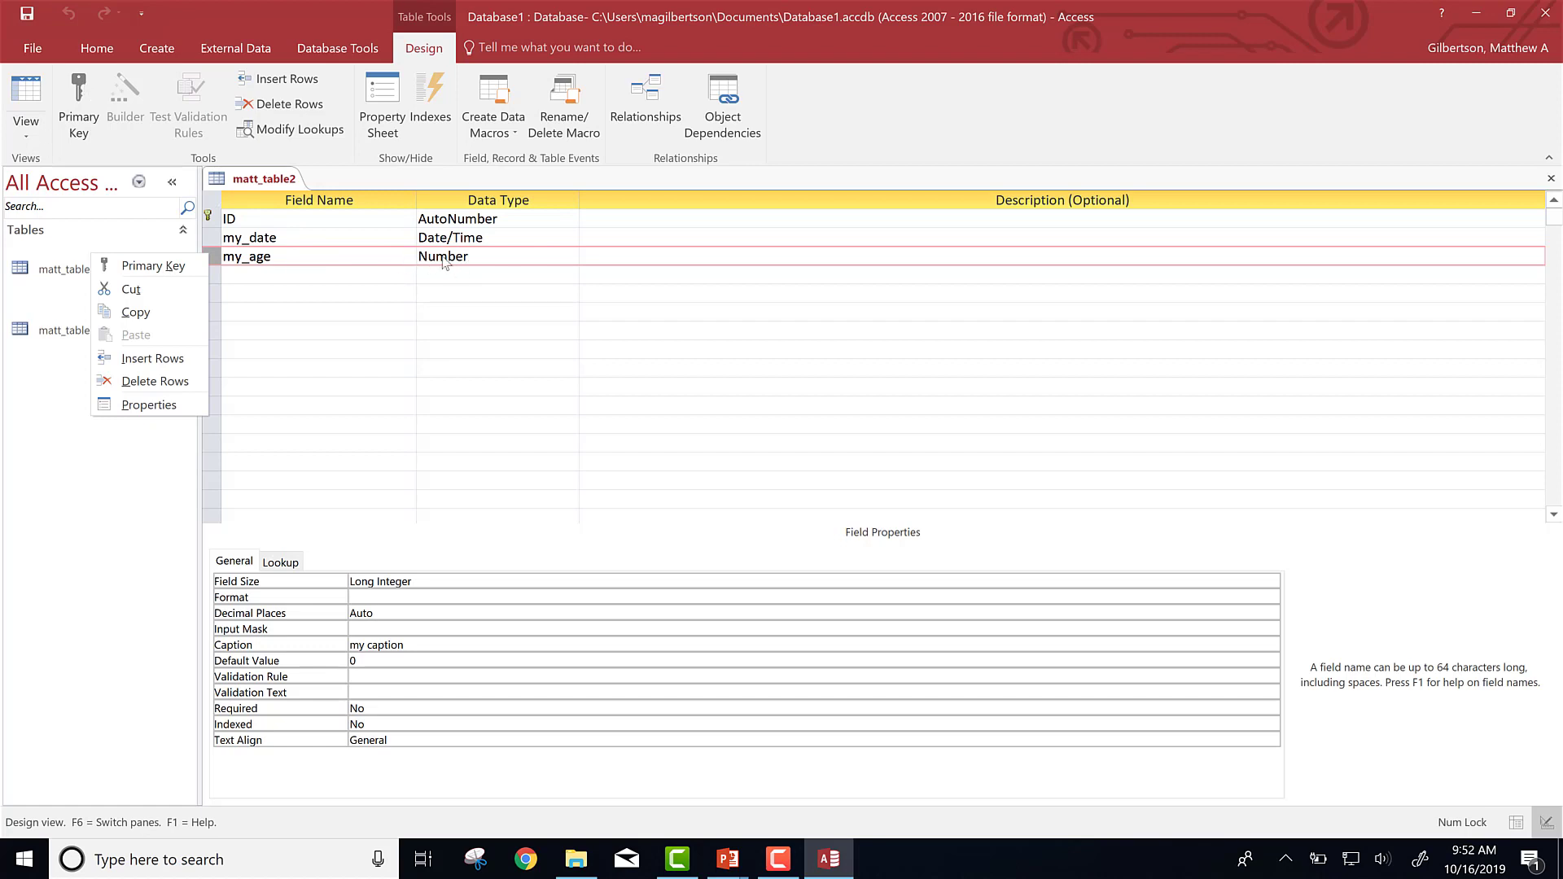
{"action": "left_click", "coordinate": [398, 254]}
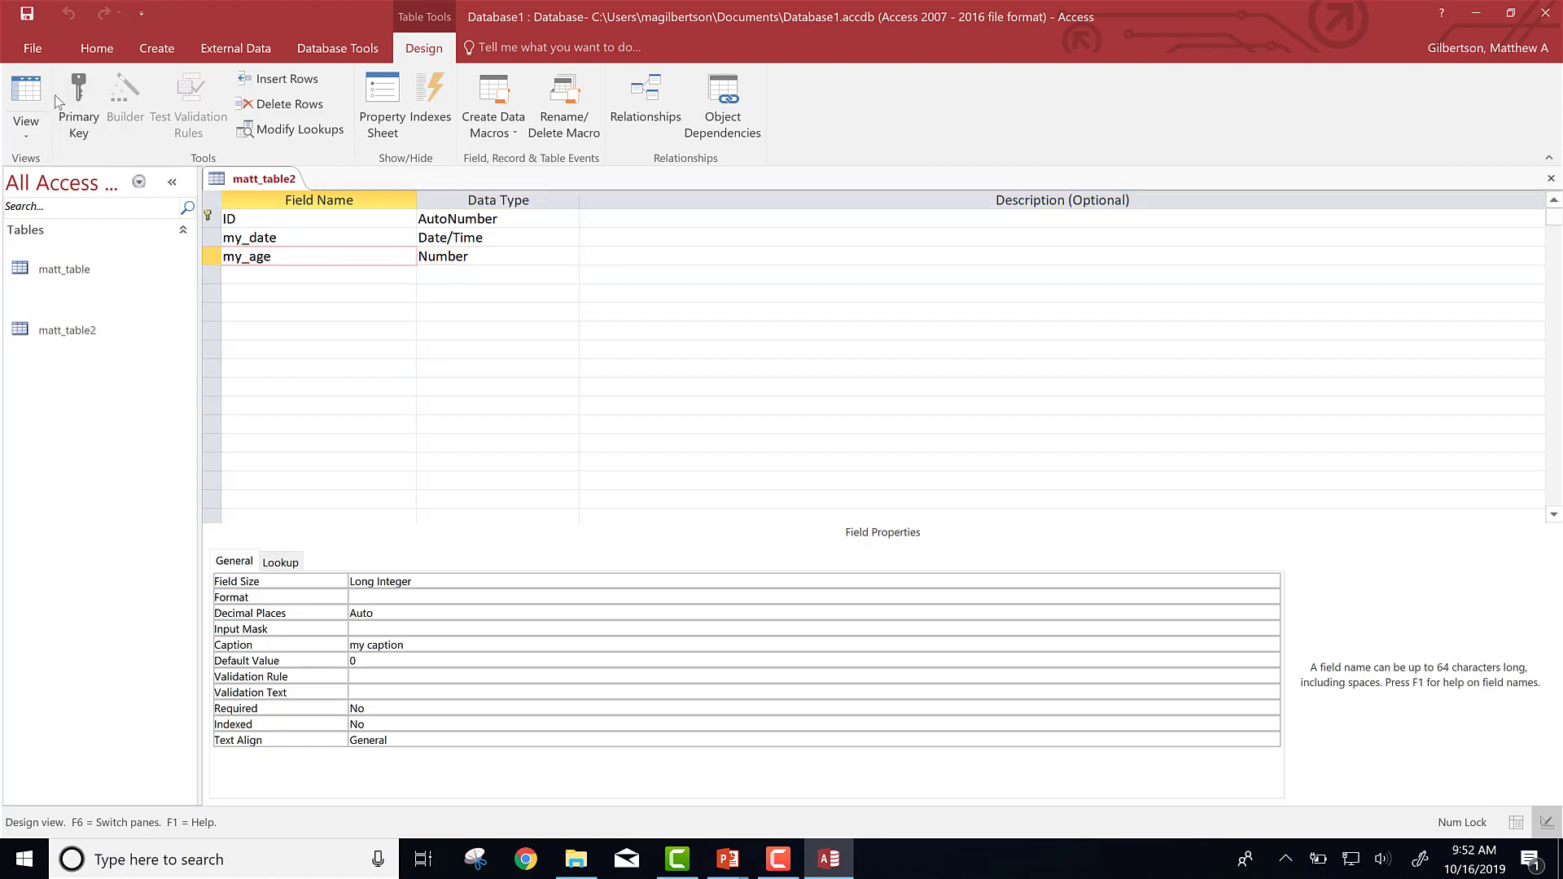
{"action": "left_click", "coordinate": [73, 106]}
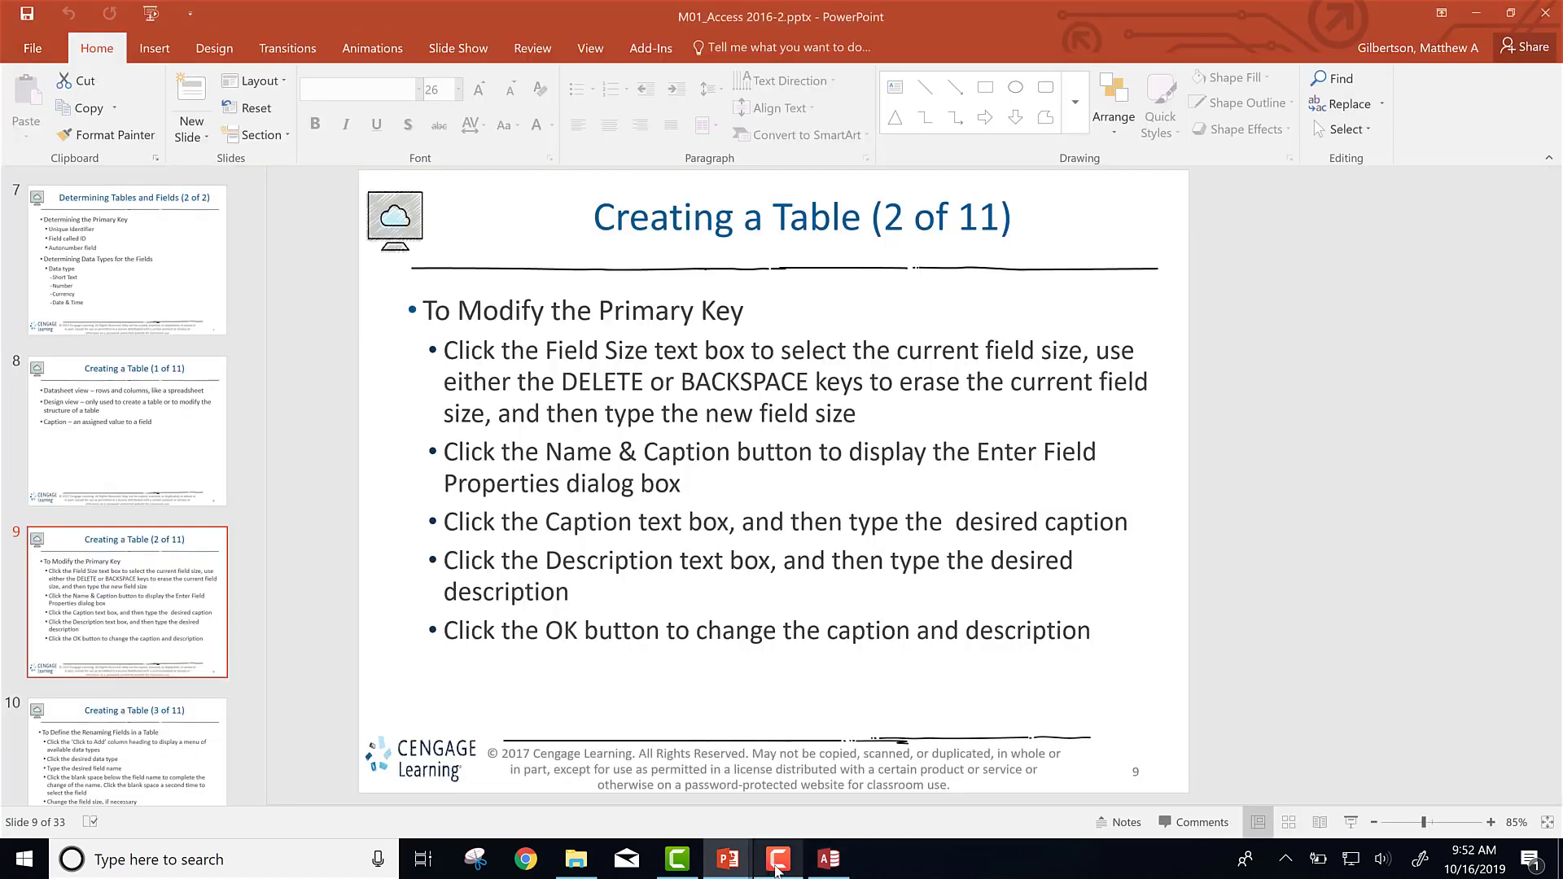
- Show the "Creating a Table (3 of 11)" slide on renaming fields in PowerPoint
{"action": "left_click", "coordinate": [779, 867]}
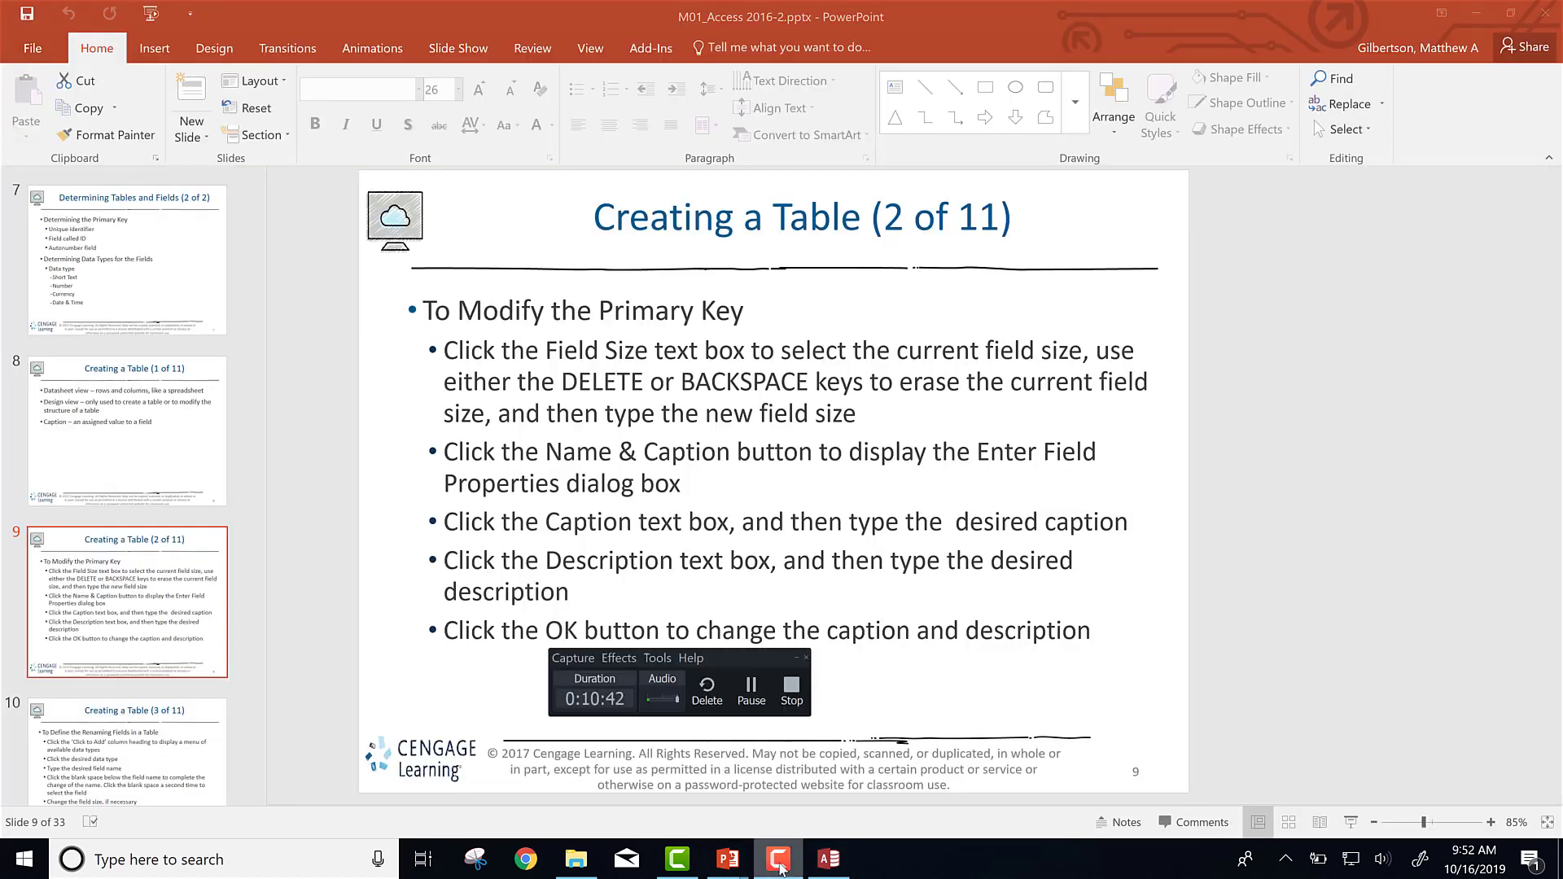
{"action": "left_click", "coordinate": [752, 690]}
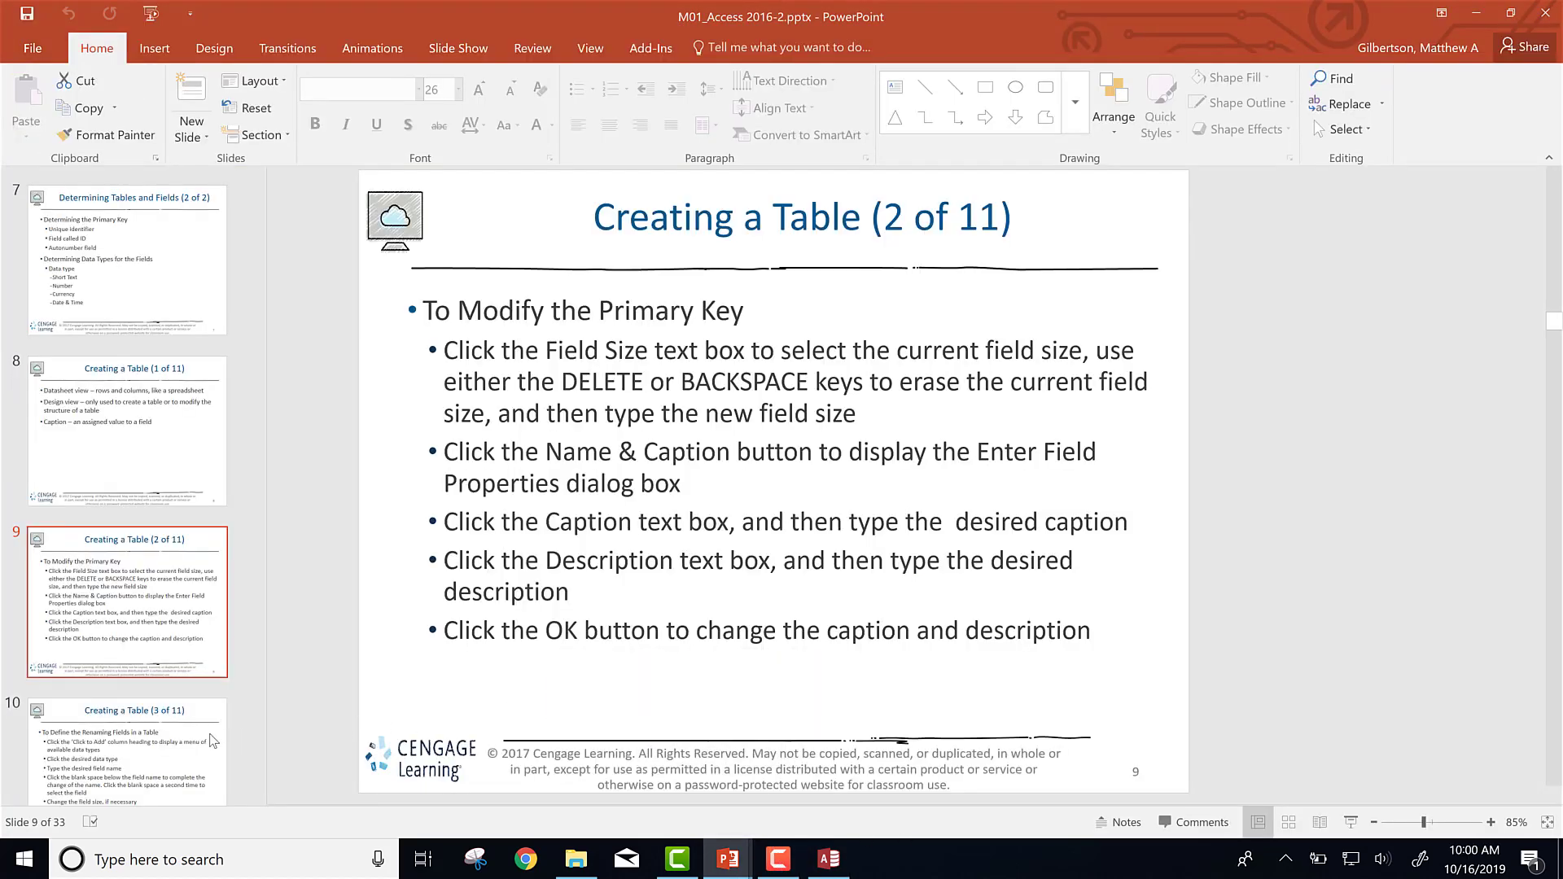
{"action": "left_click", "coordinate": [214, 739]}
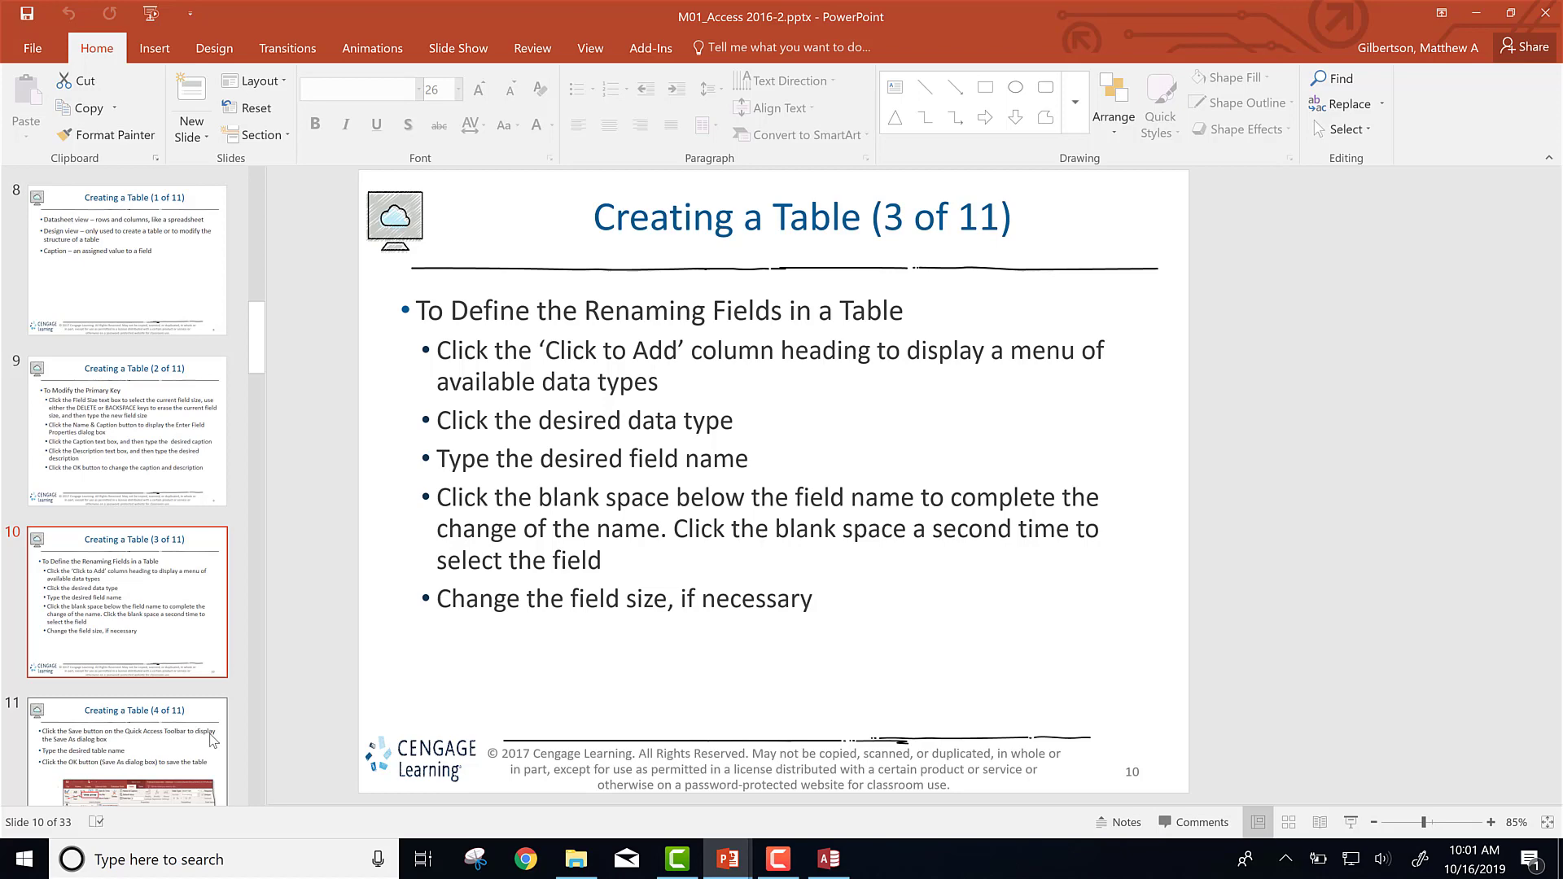
- Switch back to Access and rename the my_age field to my_number
{"action": "key", "text": "alt+Tab"}
{"action": "key", "text": "alt+Tab"}
{"action": "key", "text": "alt+Tab"}
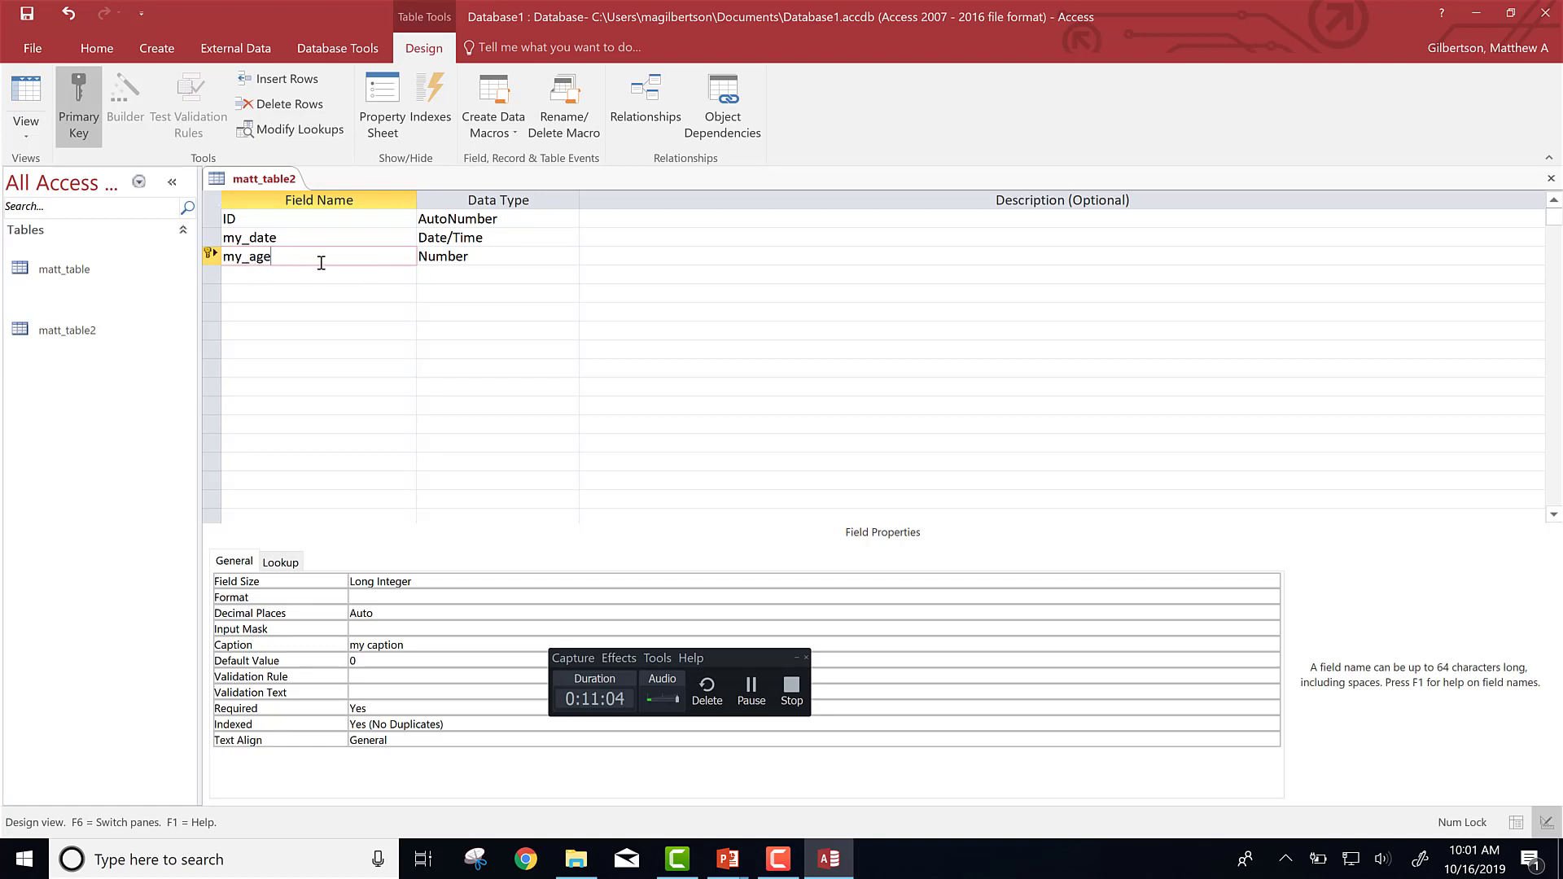
{"action": "key", "text": "BackSpace"}
{"action": "key", "text": "BackSpace"}
{"action": "type", "text": "m"}
{"action": "key", "text": "BackSpace"}
{"action": "key", "text": "BackSpace"}
{"action": "type", "text": "number"}
{"action": "left_click", "coordinate": [323, 269]}
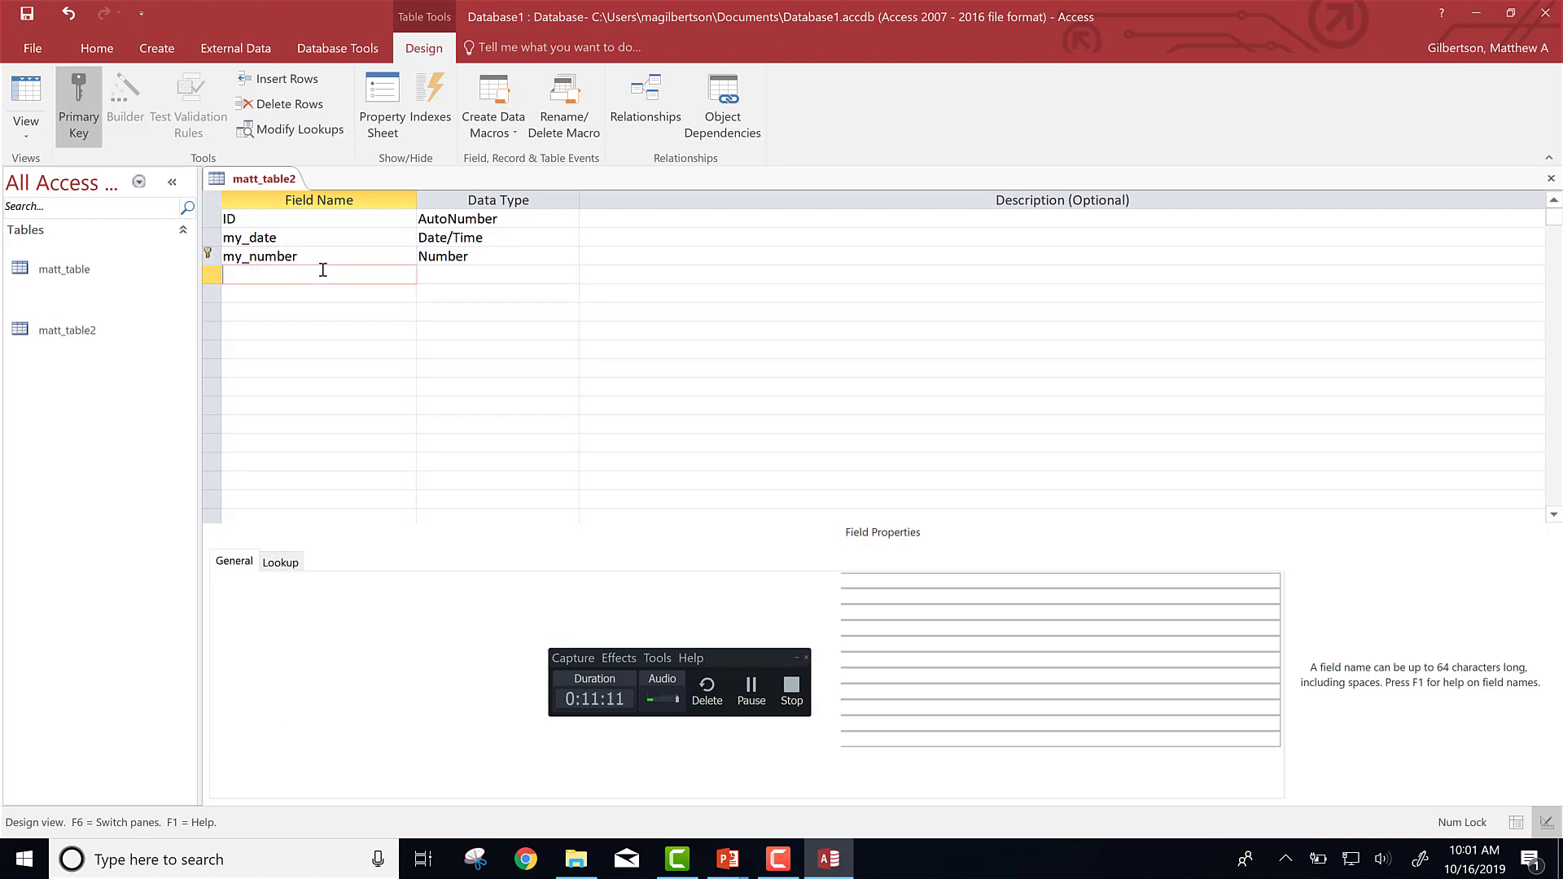
- Save the renamed field in matt_table2 and compare the column headings in Datasheet View with the field names in Design View
{"action": "left_click", "coordinate": [29, 88]}
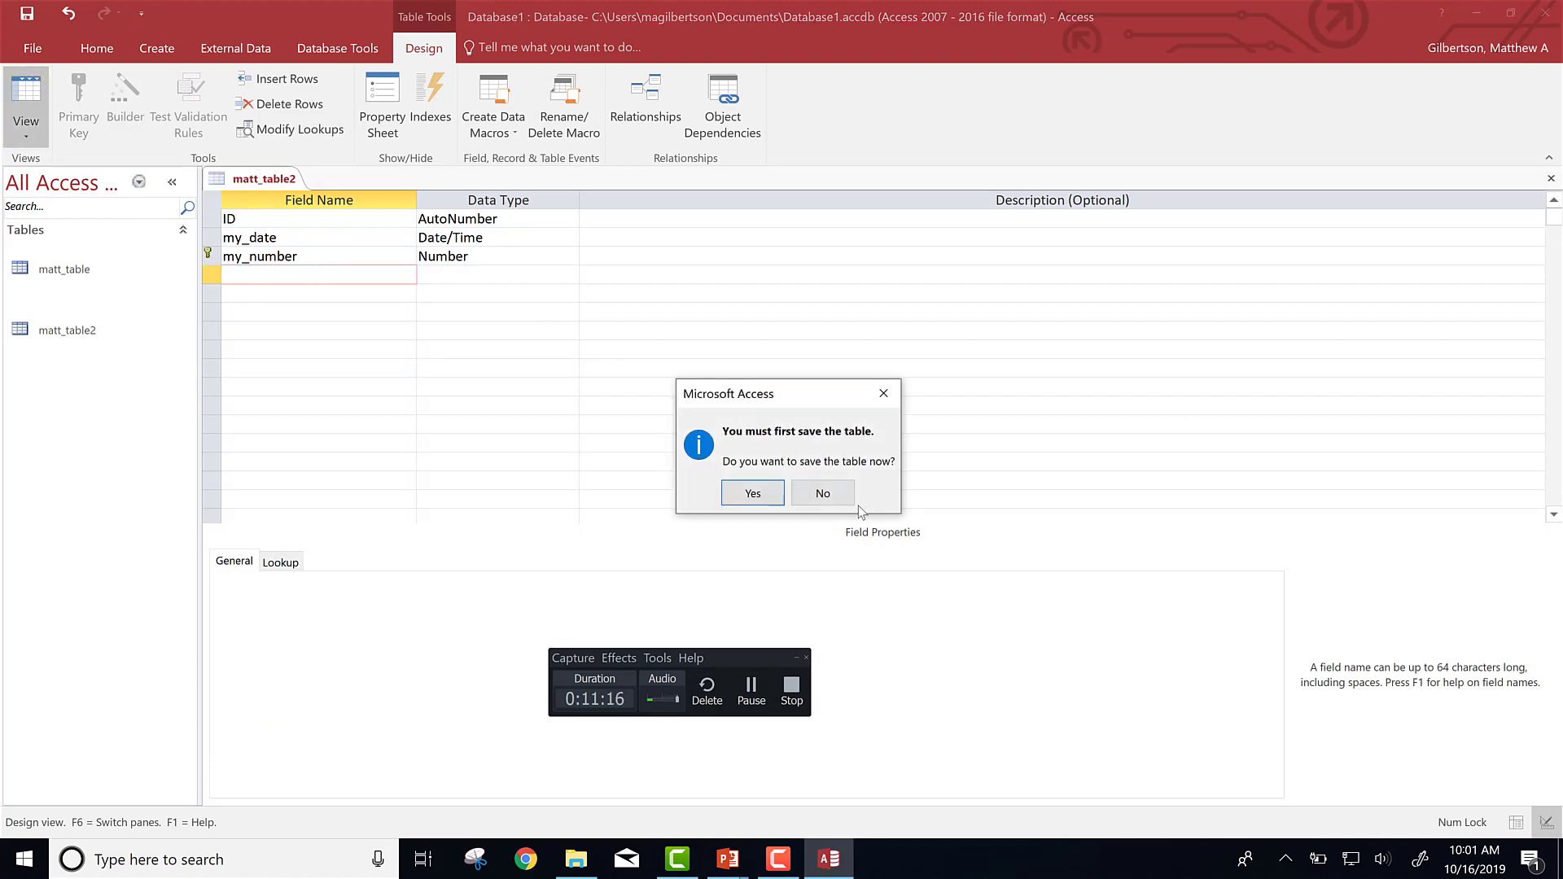
{"action": "left_click", "coordinate": [737, 495]}
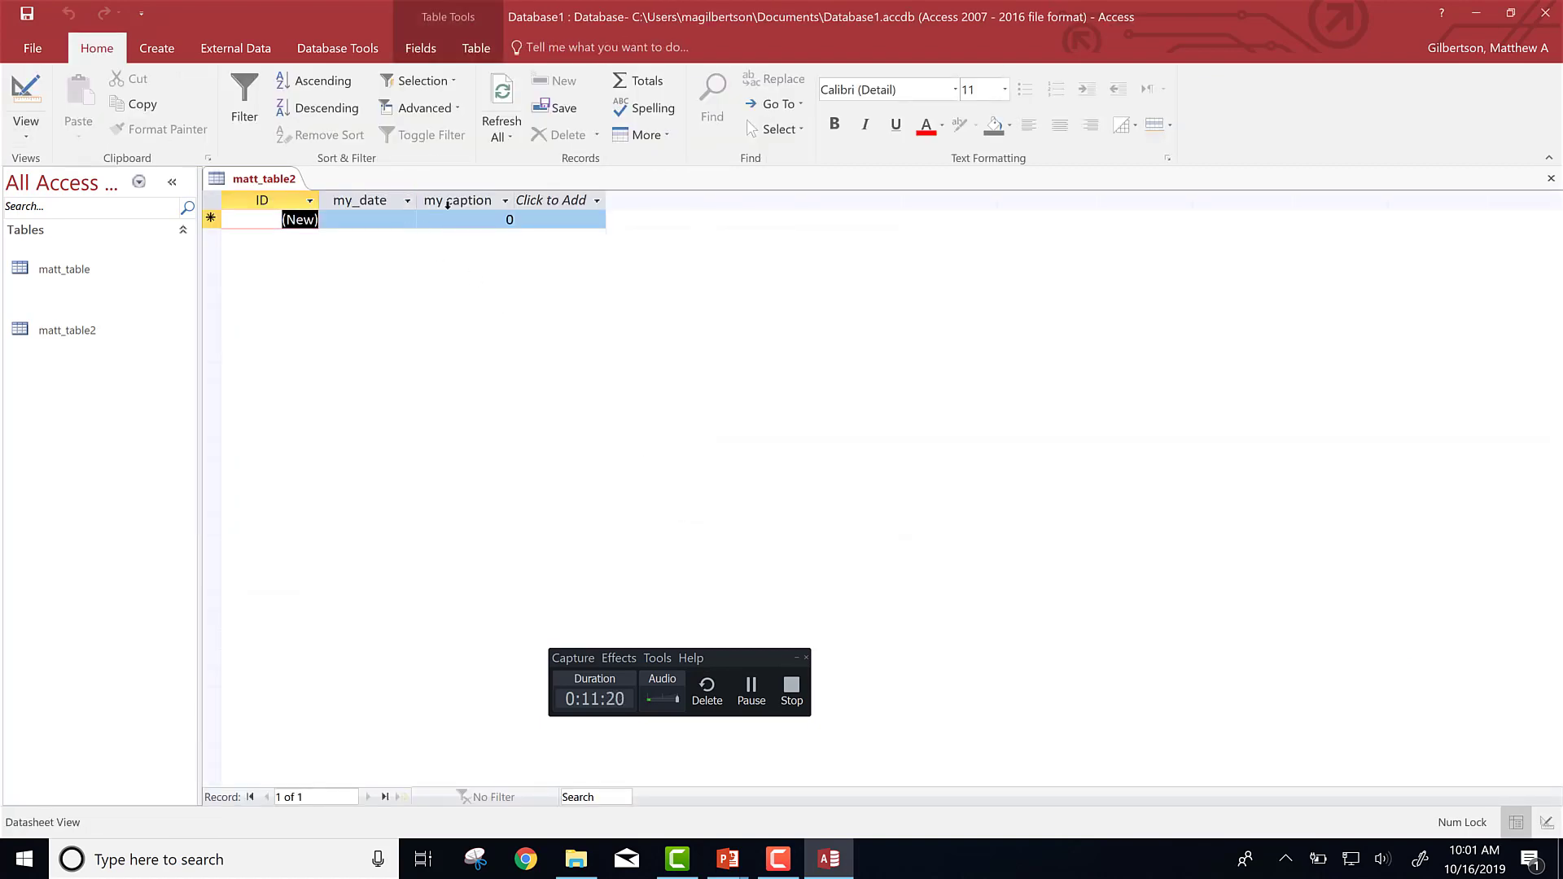
{"action": "left_click", "coordinate": [455, 202]}
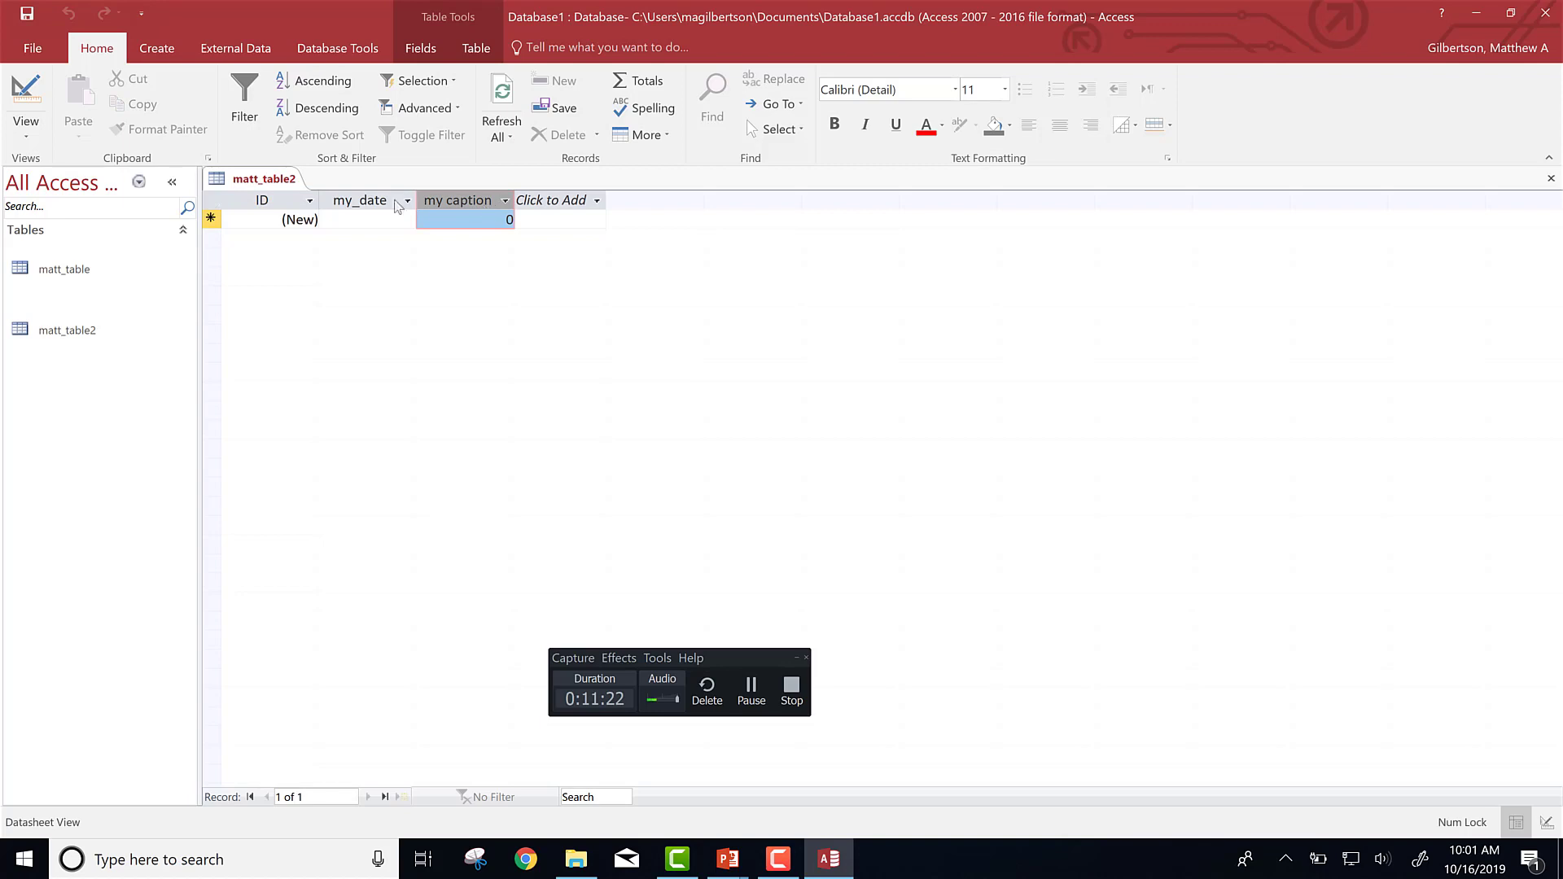
{"action": "left_click", "coordinate": [27, 96]}
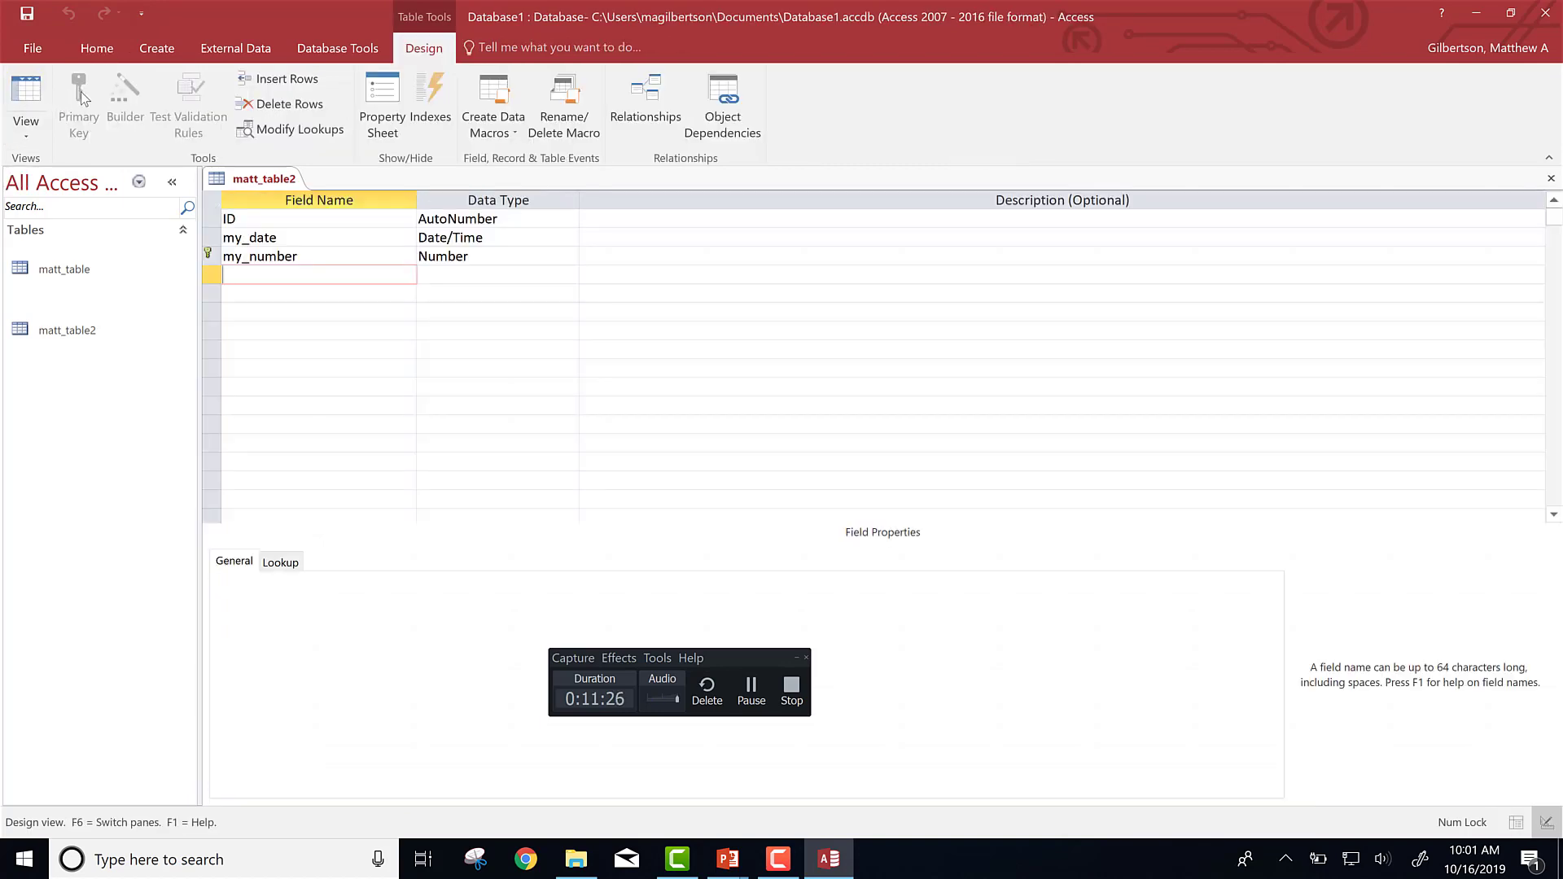
{"action": "left_click", "coordinate": [9, 99]}
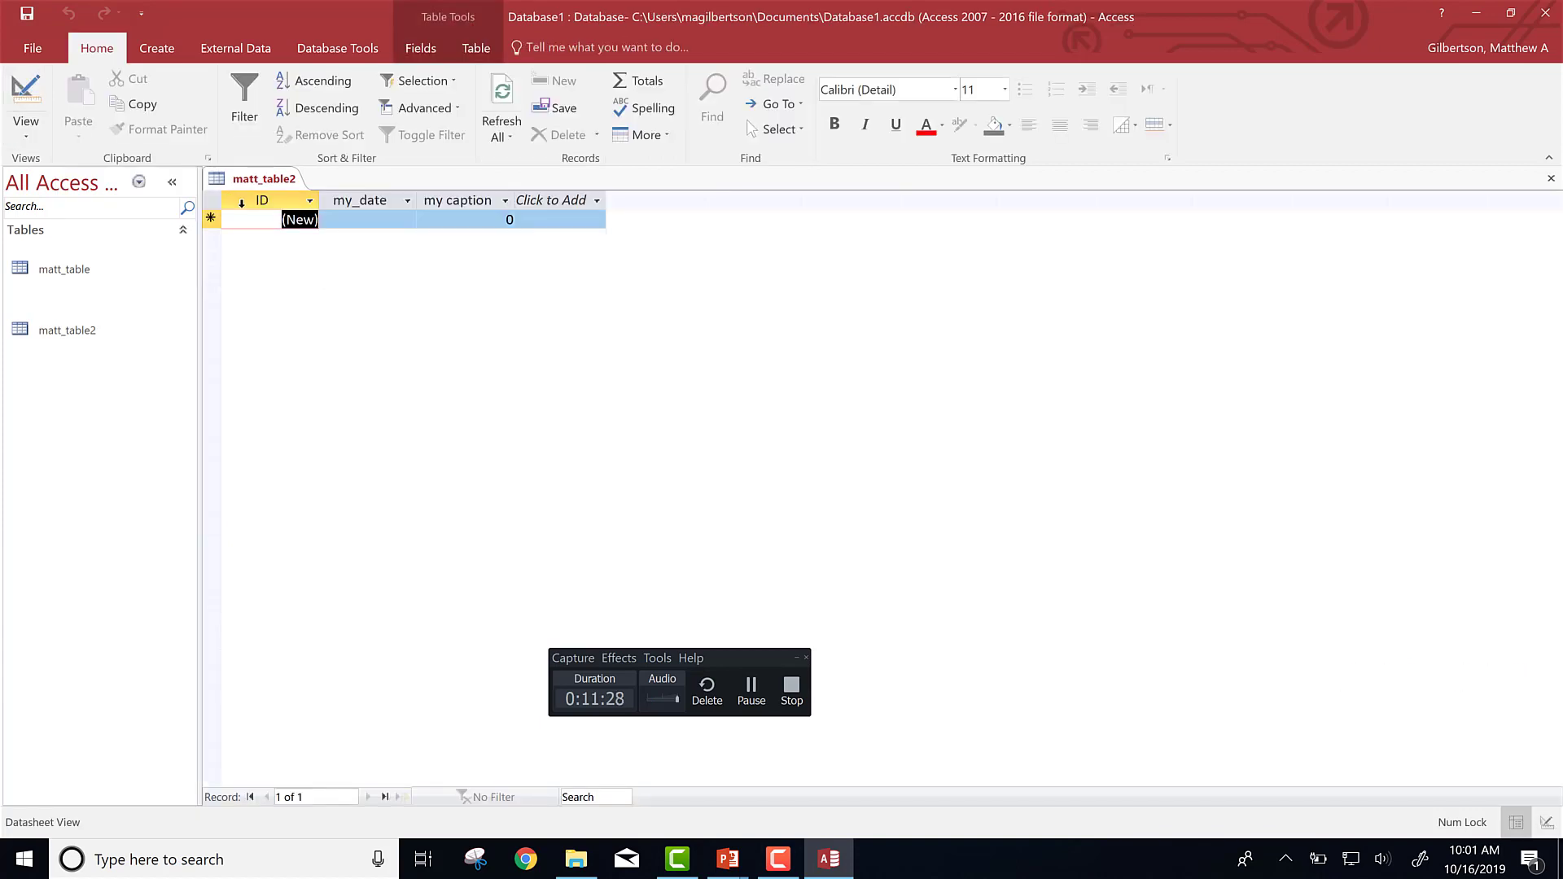
{"action": "left_click", "coordinate": [338, 201]}
{"action": "left_click", "coordinate": [450, 201]}
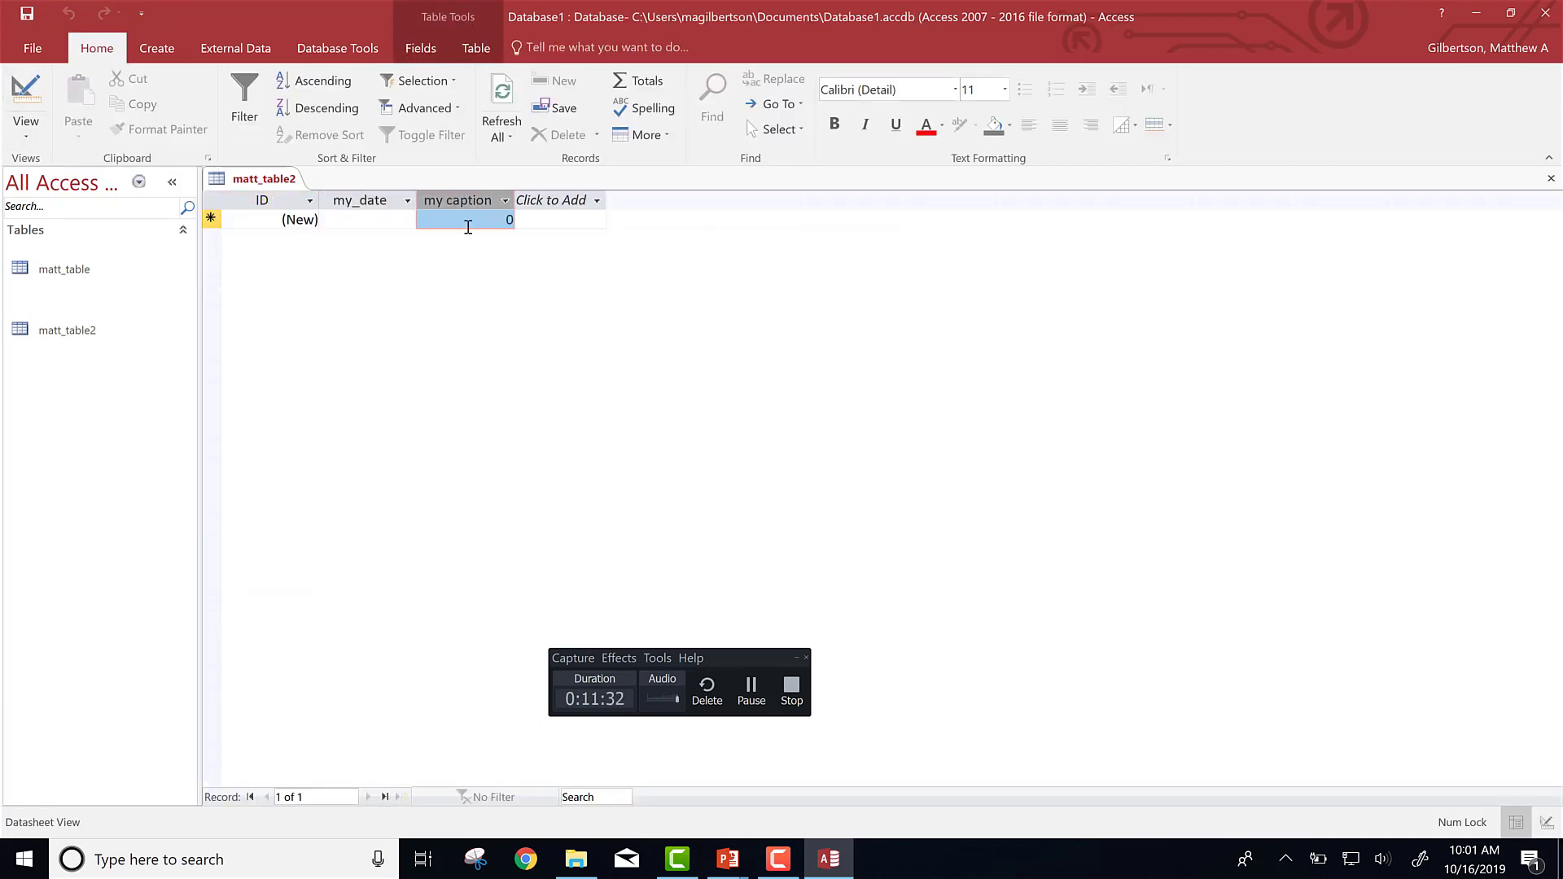
{"action": "left_click", "coordinate": [431, 263]}
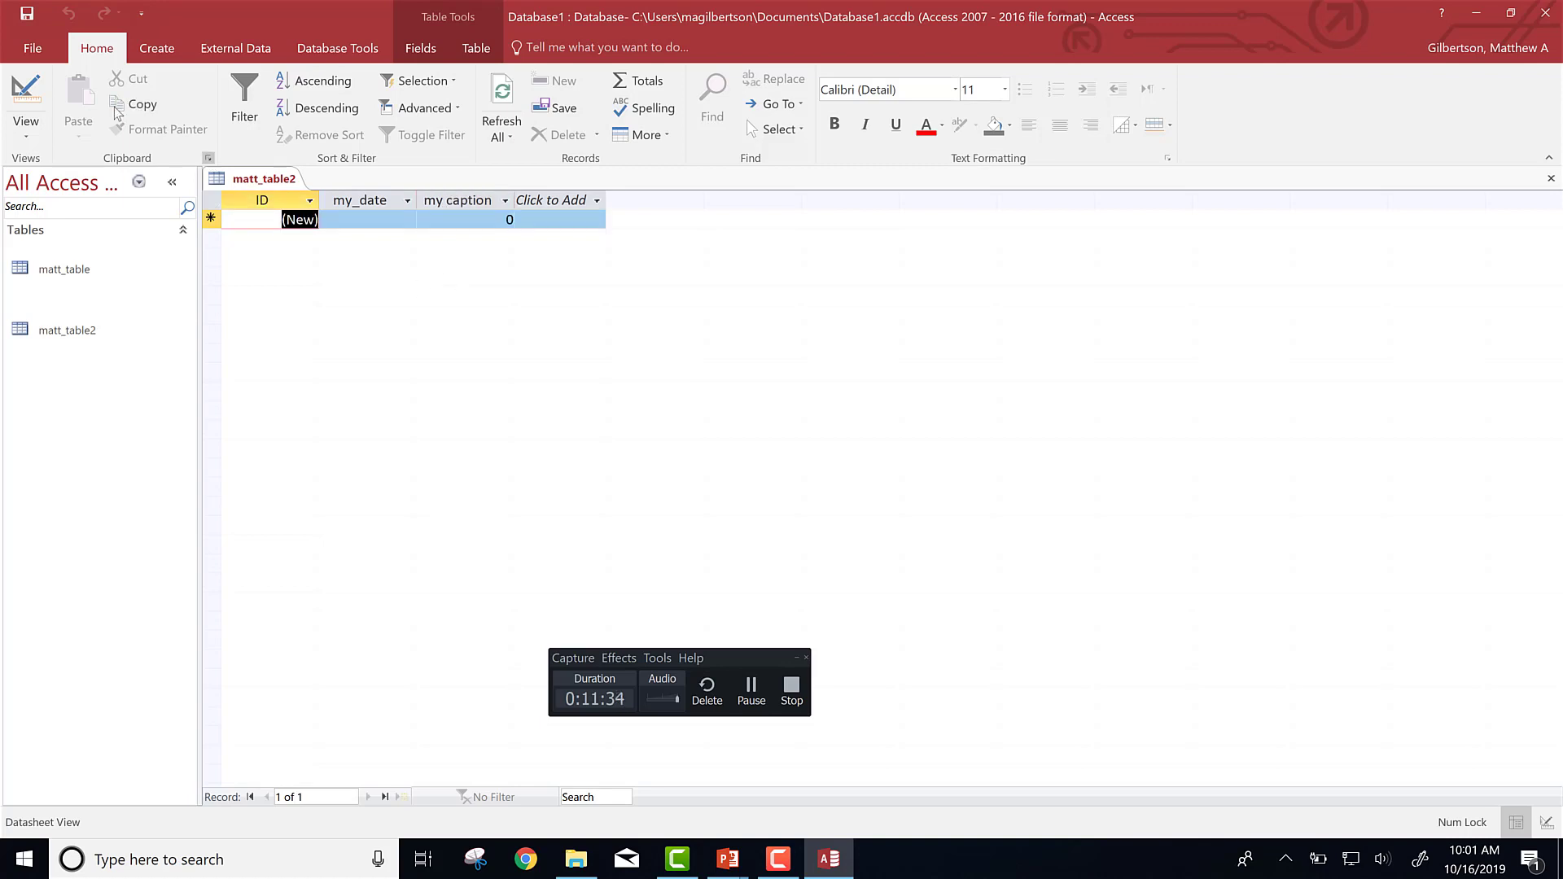
- Clear the my_number field's caption in Design View and save the table to show it in Datasheet View
{"action": "left_click", "coordinate": [37, 94]}
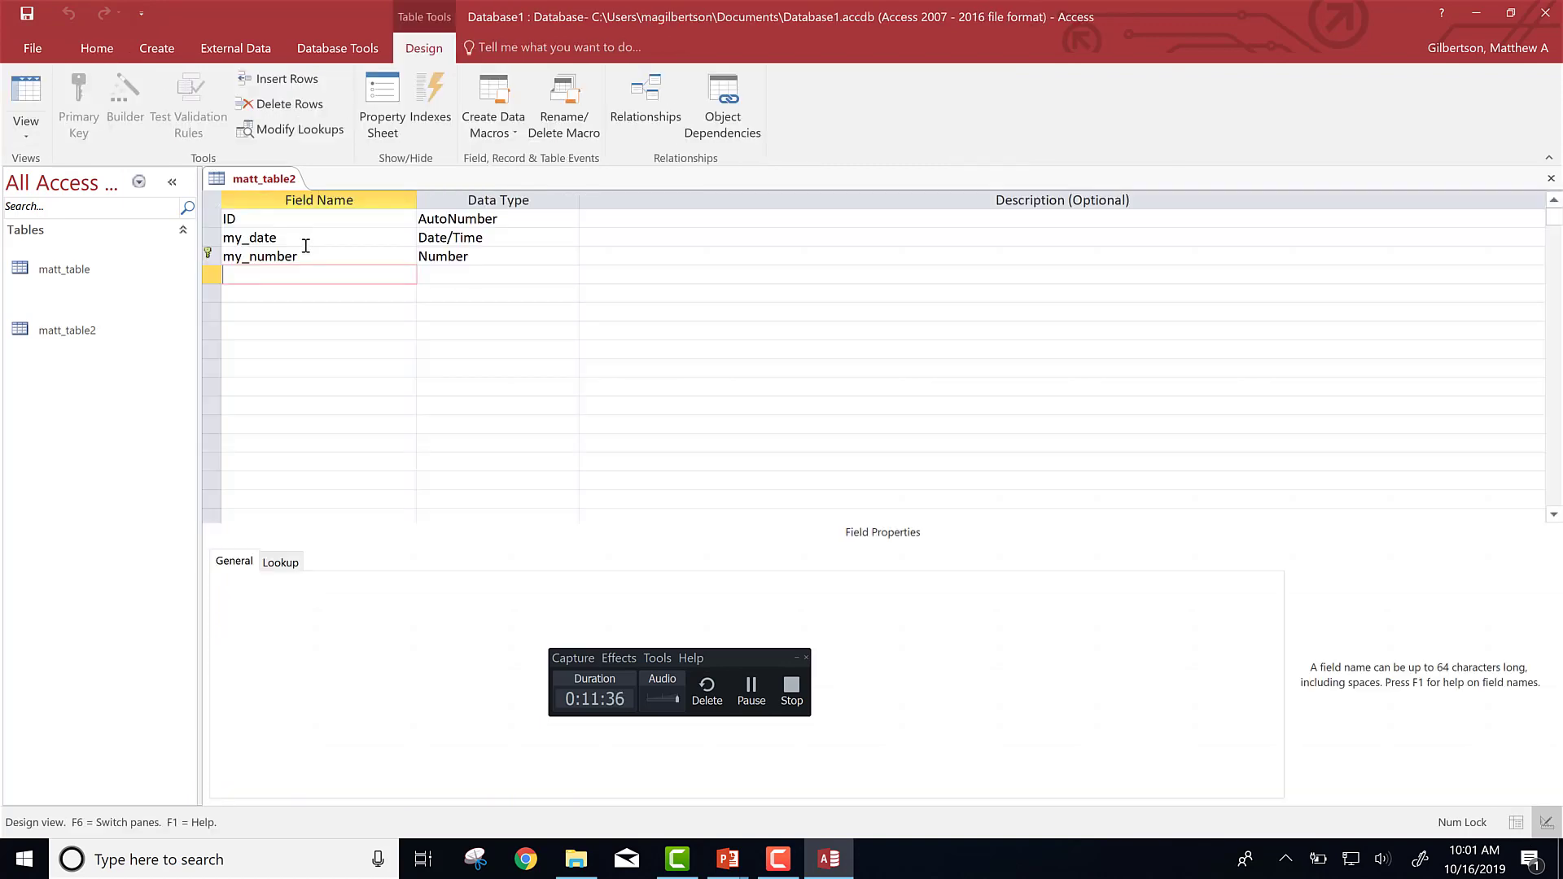
{"action": "left_click", "coordinate": [300, 257]}
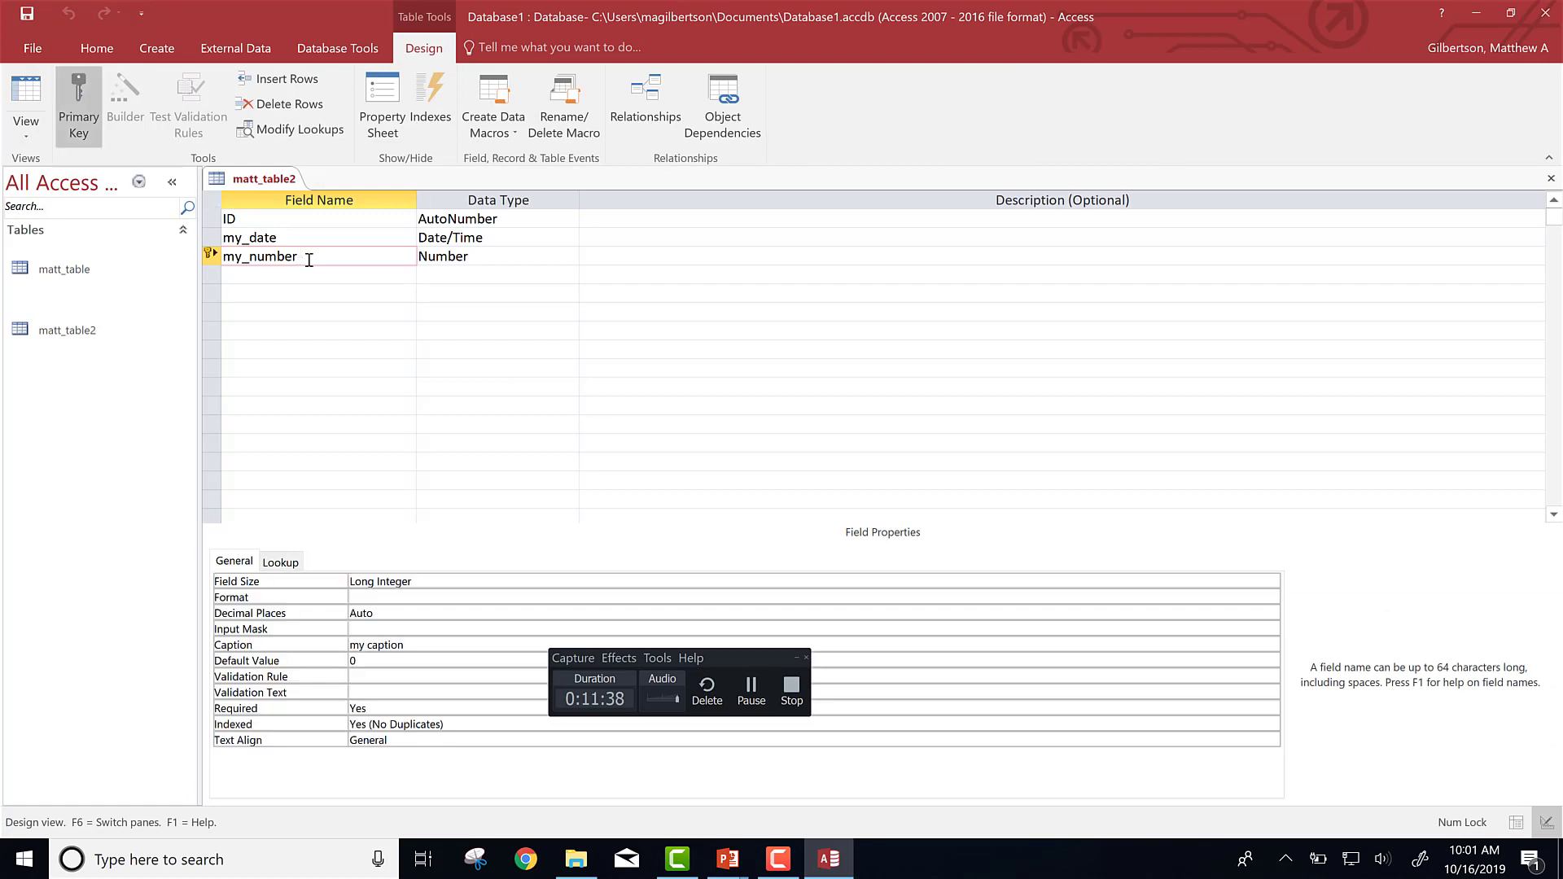
{"action": "left_click", "coordinate": [415, 645]}
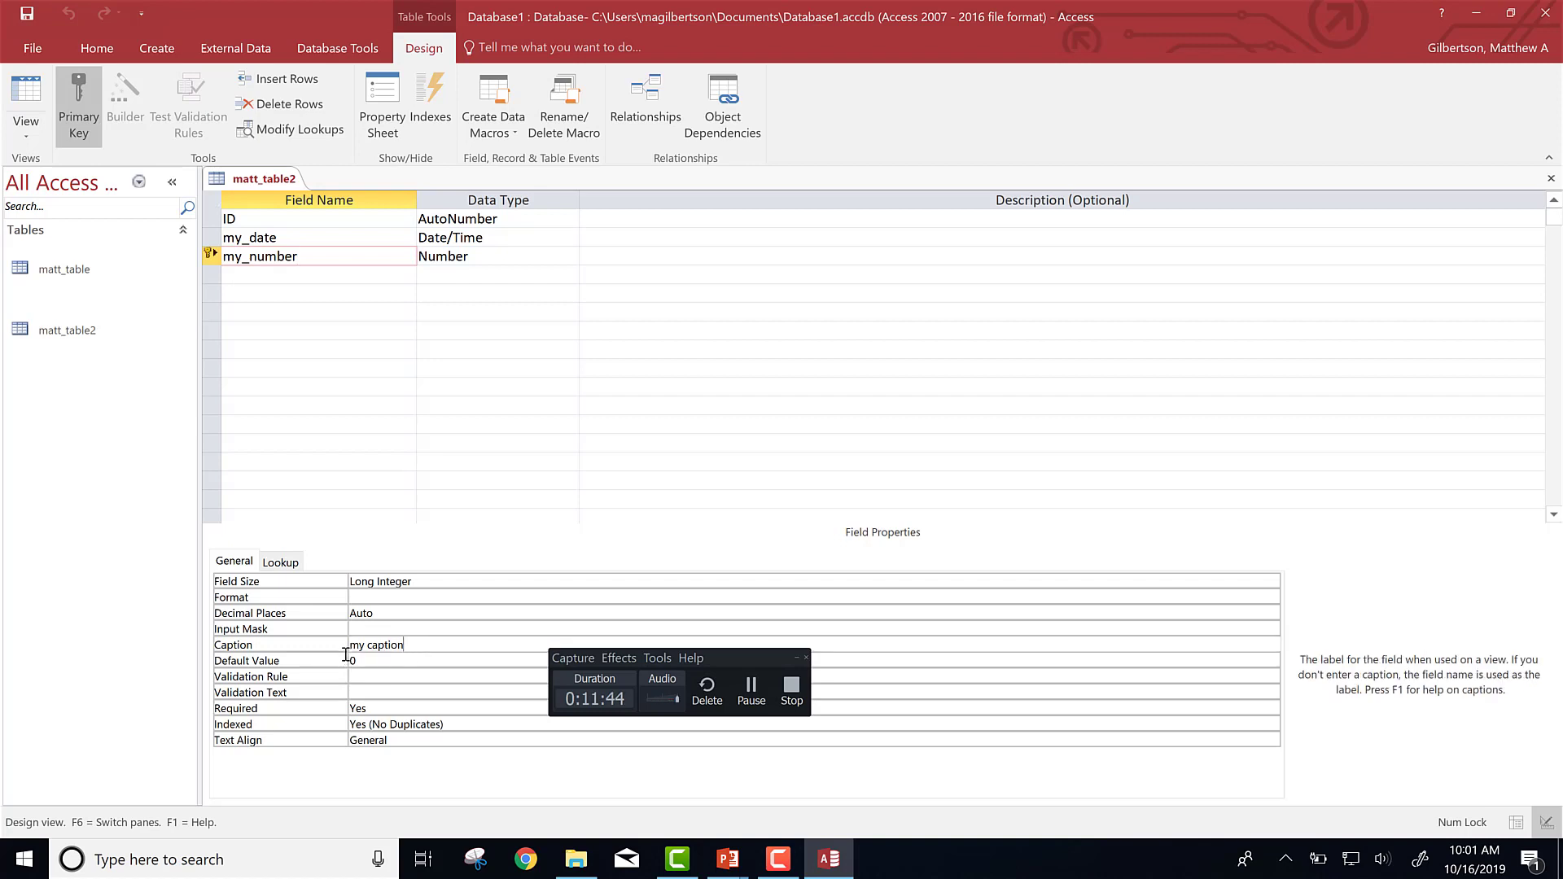
{"action": "key", "text": "BackSpace"}
{"action": "key", "text": "BackSpace"}
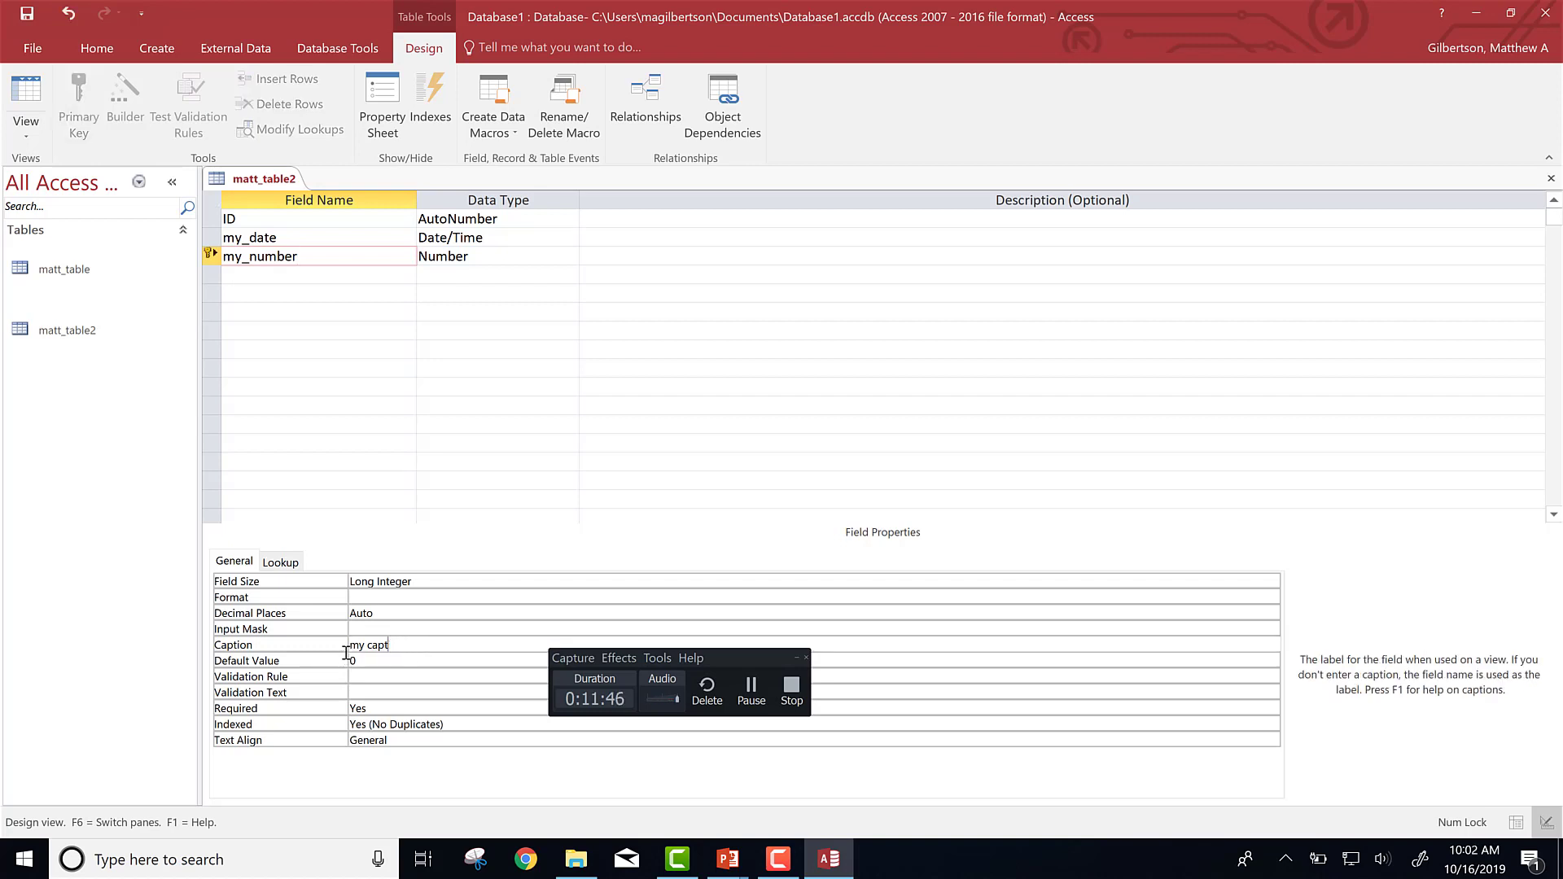
{"action": "key", "text": "BackSpace"}
{"action": "key", "text": "BackSpace"}
{"action": "key", "text": "BackSpace"}
{"action": "key", "text": "BackSpace"}
{"action": "key", "text": "BackSpace"}
{"action": "key", "text": "BackSpace"}
{"action": "key", "text": "BackSpace"}
{"action": "left_click", "coordinate": [255, 295]}
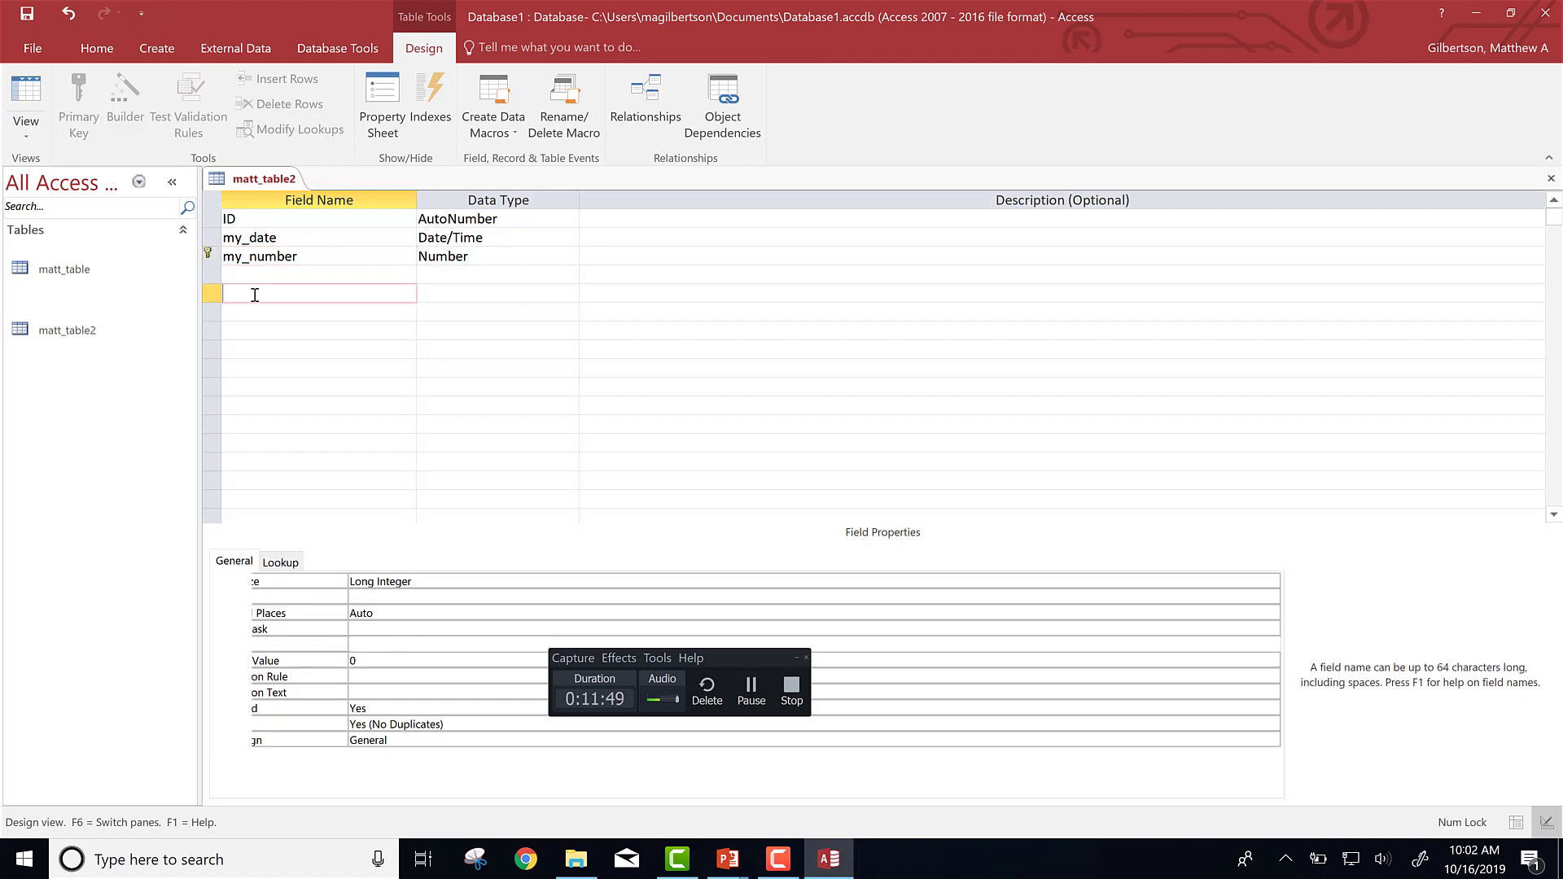
{"action": "left_click", "coordinate": [23, 96]}
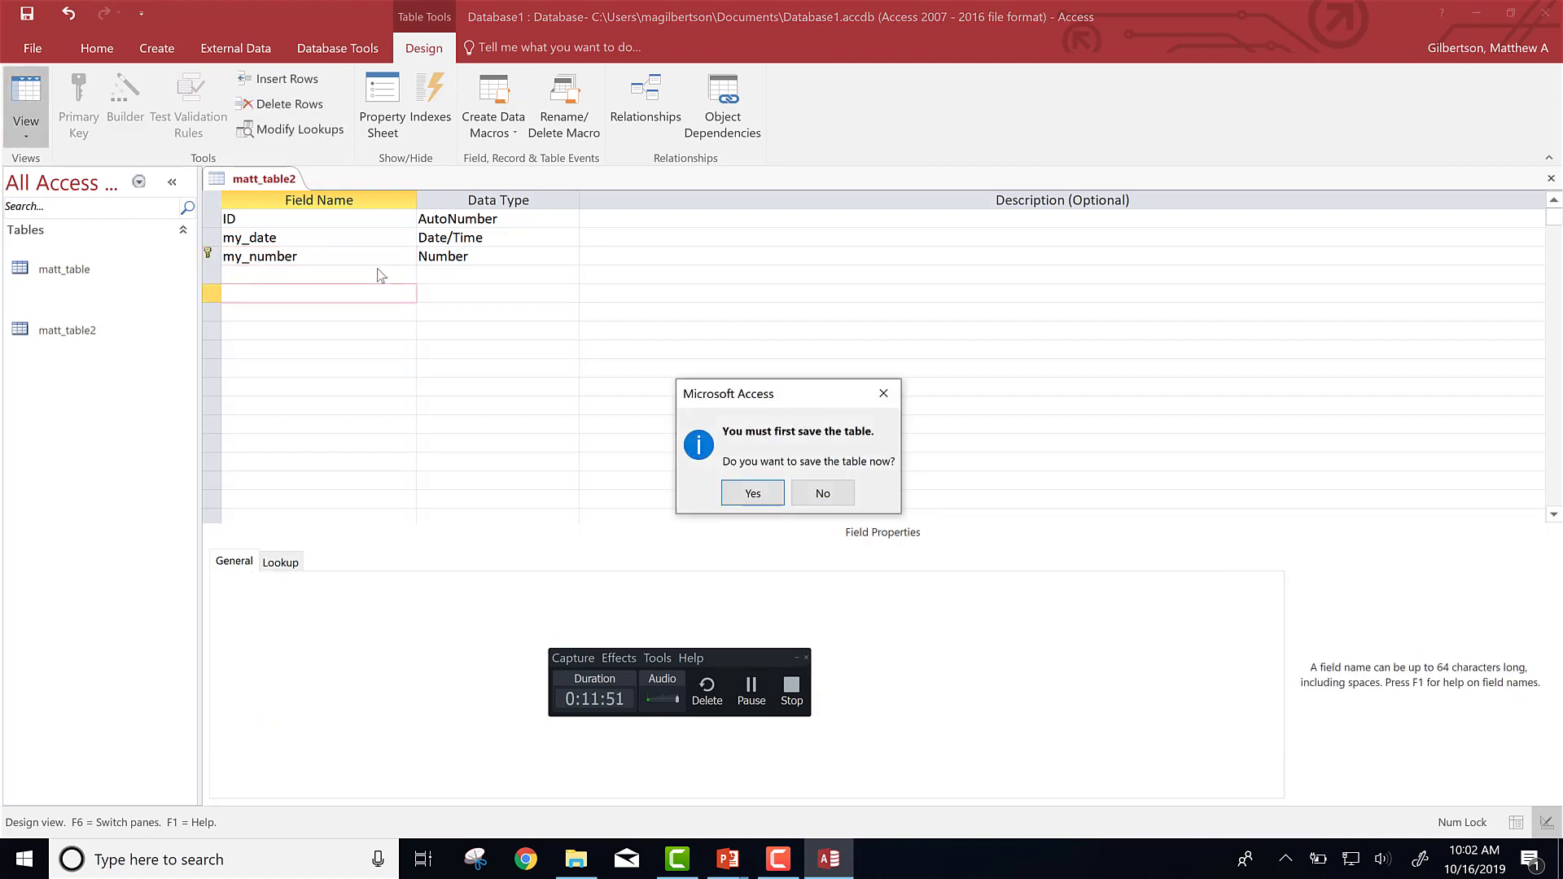
{"action": "left_click", "coordinate": [753, 494]}
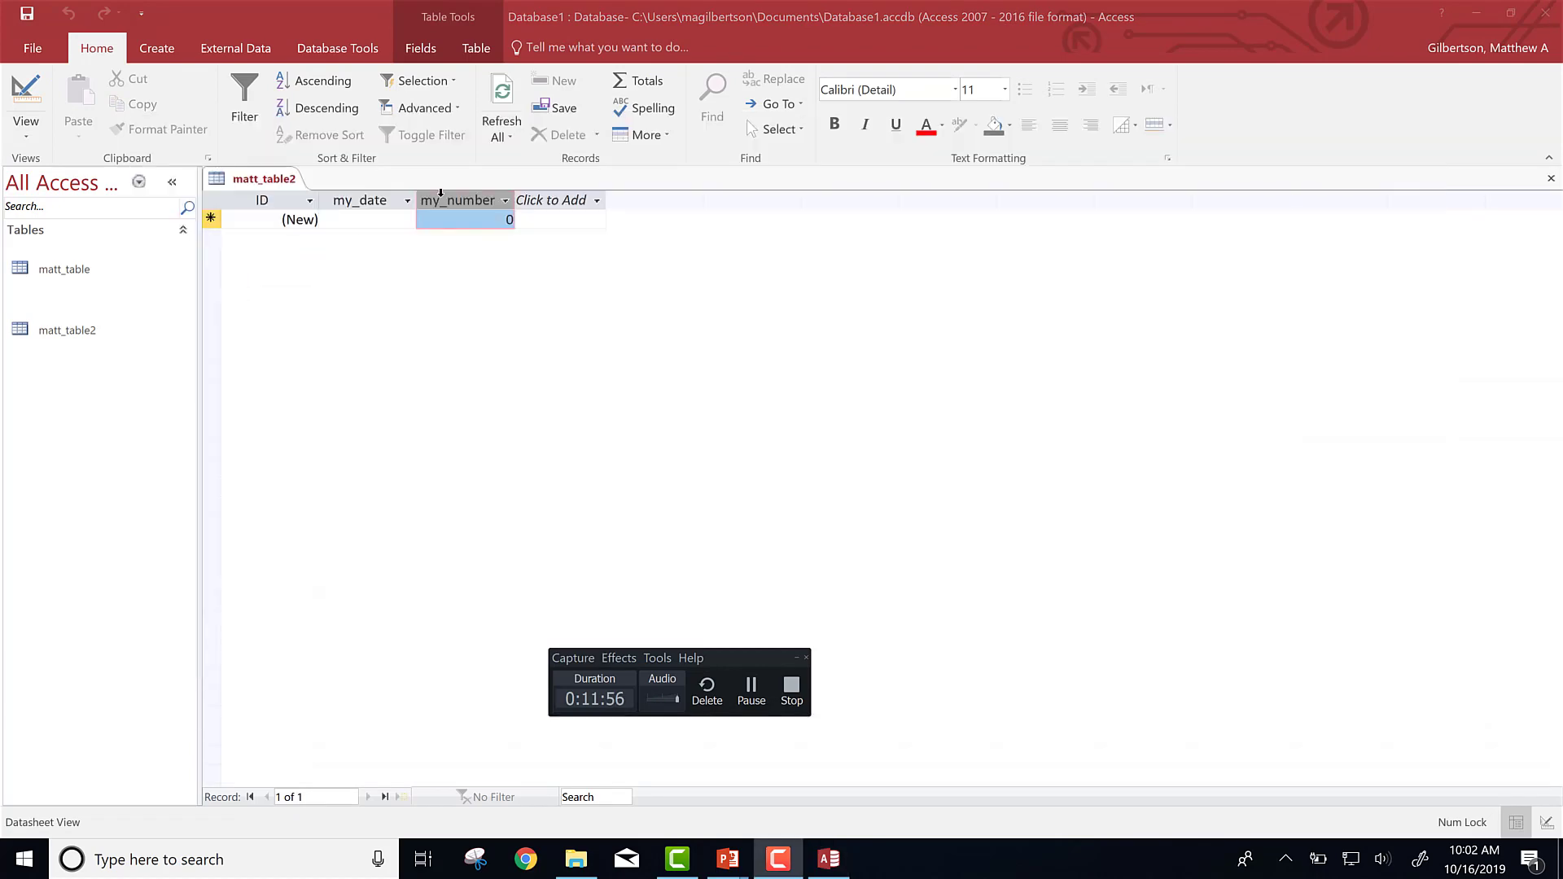
- Show the "Creating a Table (4 of 11)" slide on saving a table in PowerPoint and return to Access
{"action": "key", "text": "alt+Tab"}
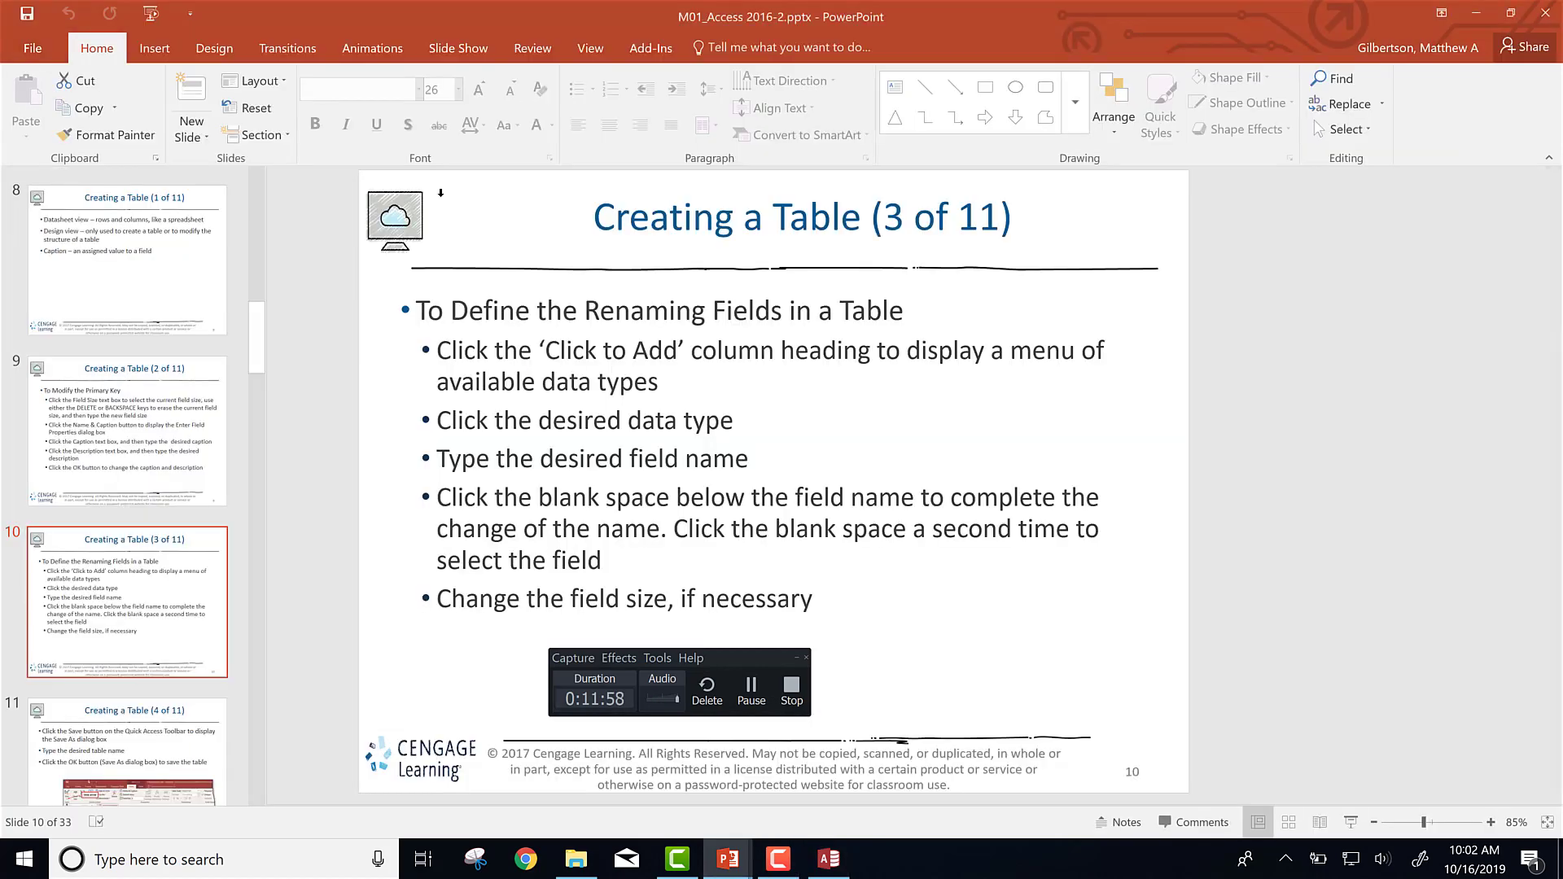
{"action": "key", "text": "Page_Down"}
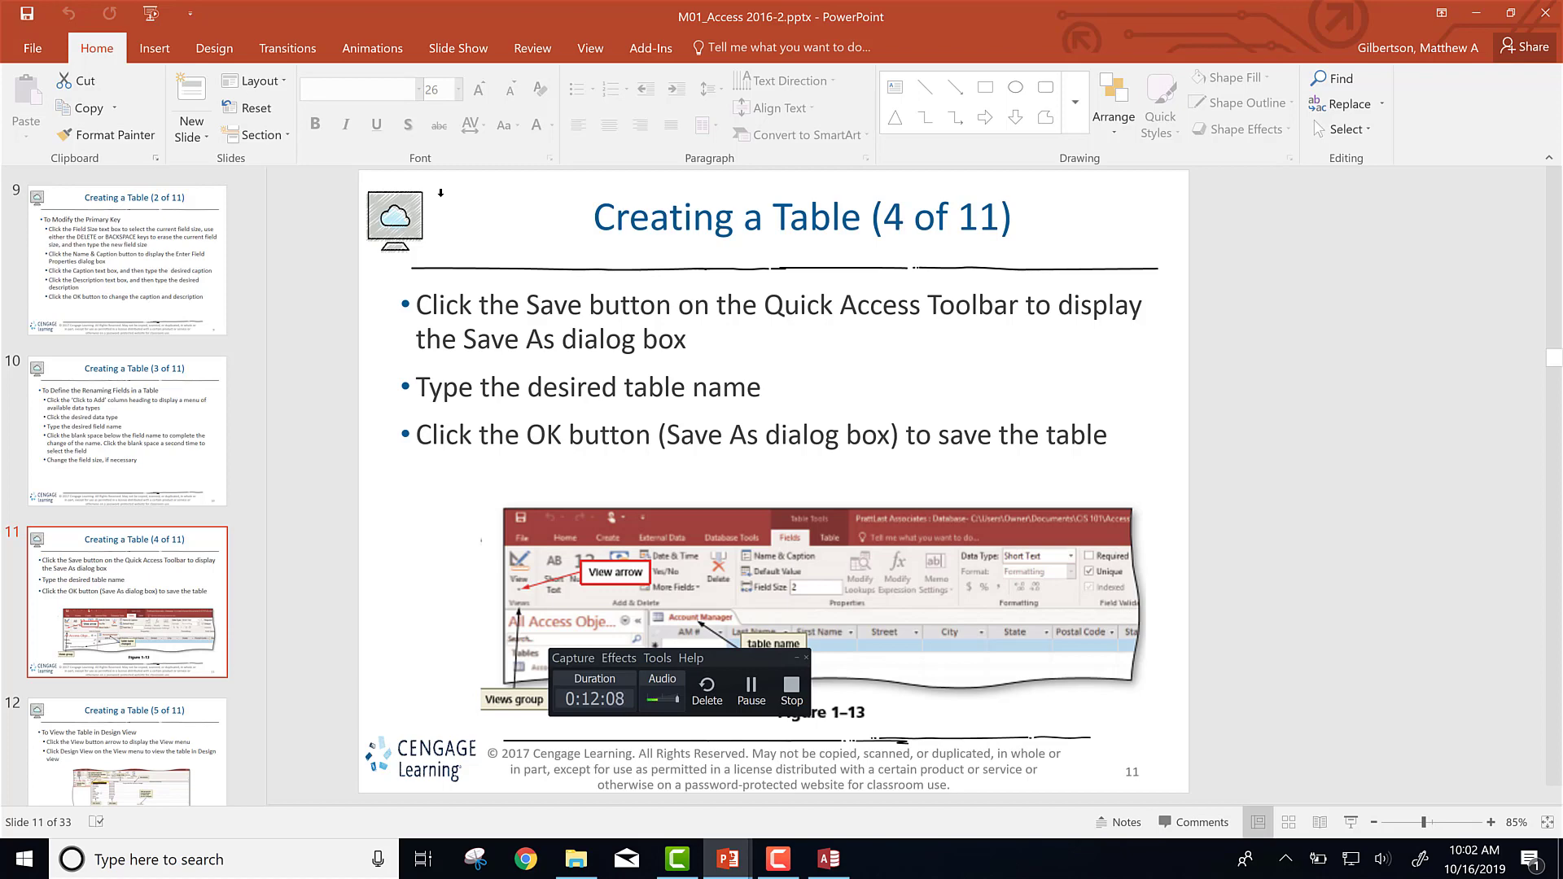
{"action": "key", "text": "alt+Tab"}
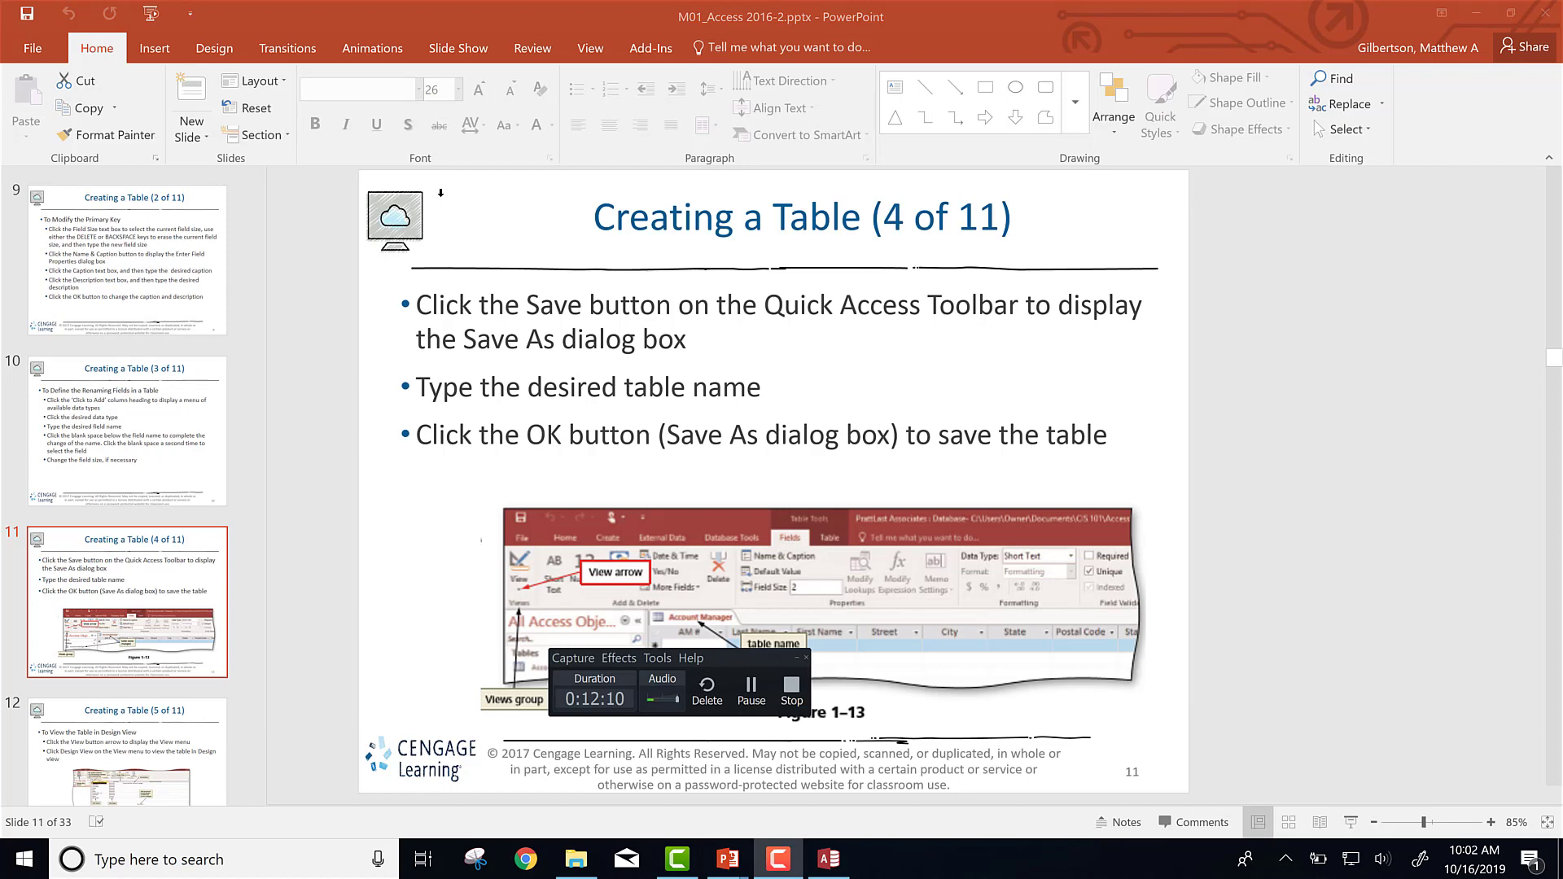
{"action": "key", "text": "alt+Tab"}
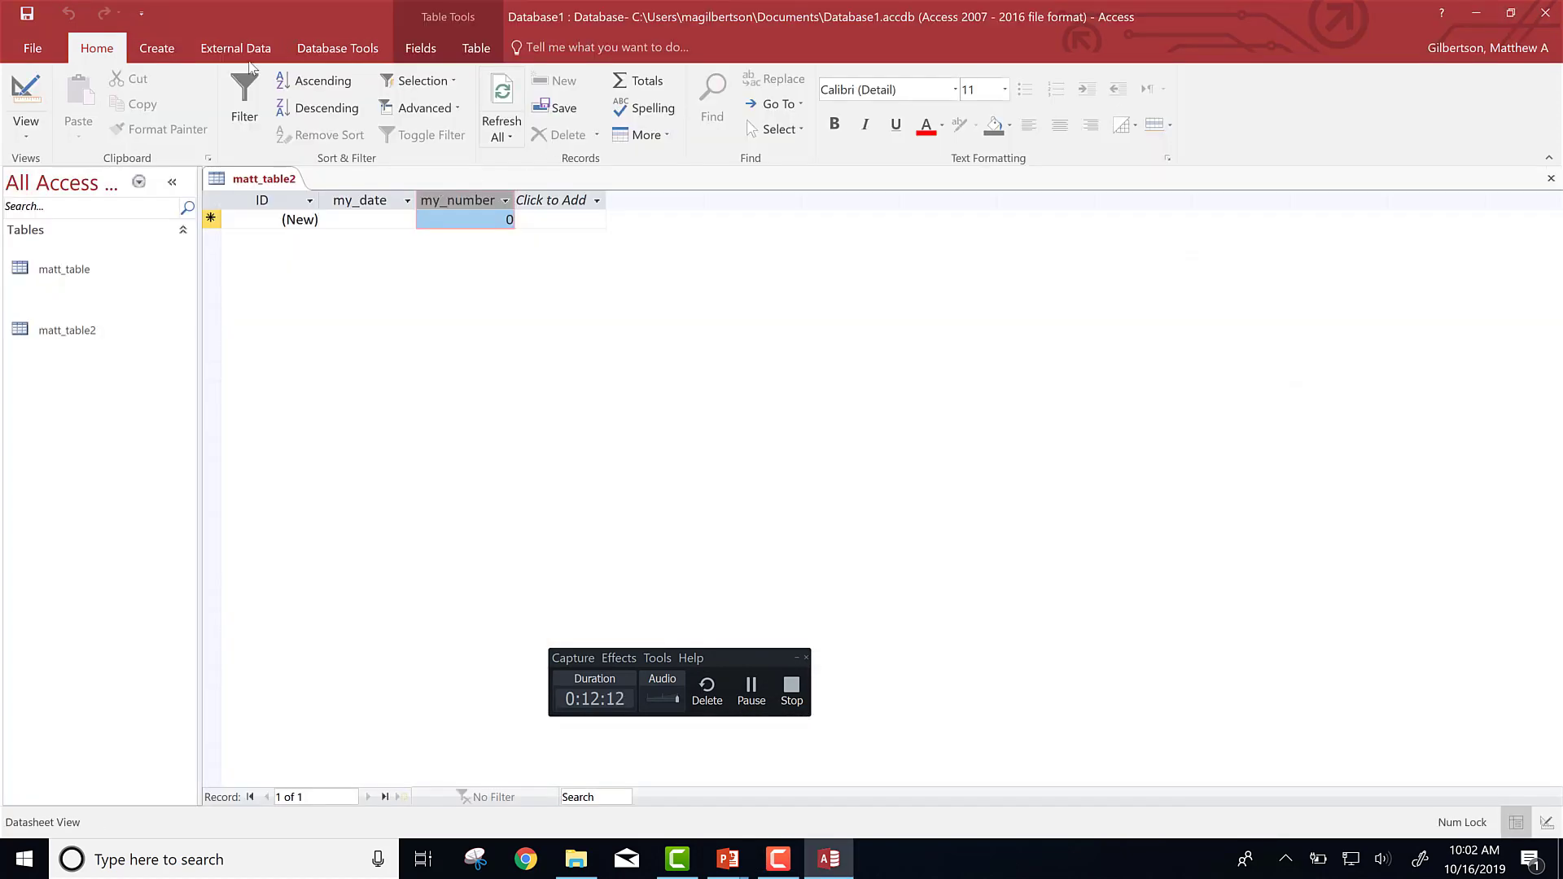
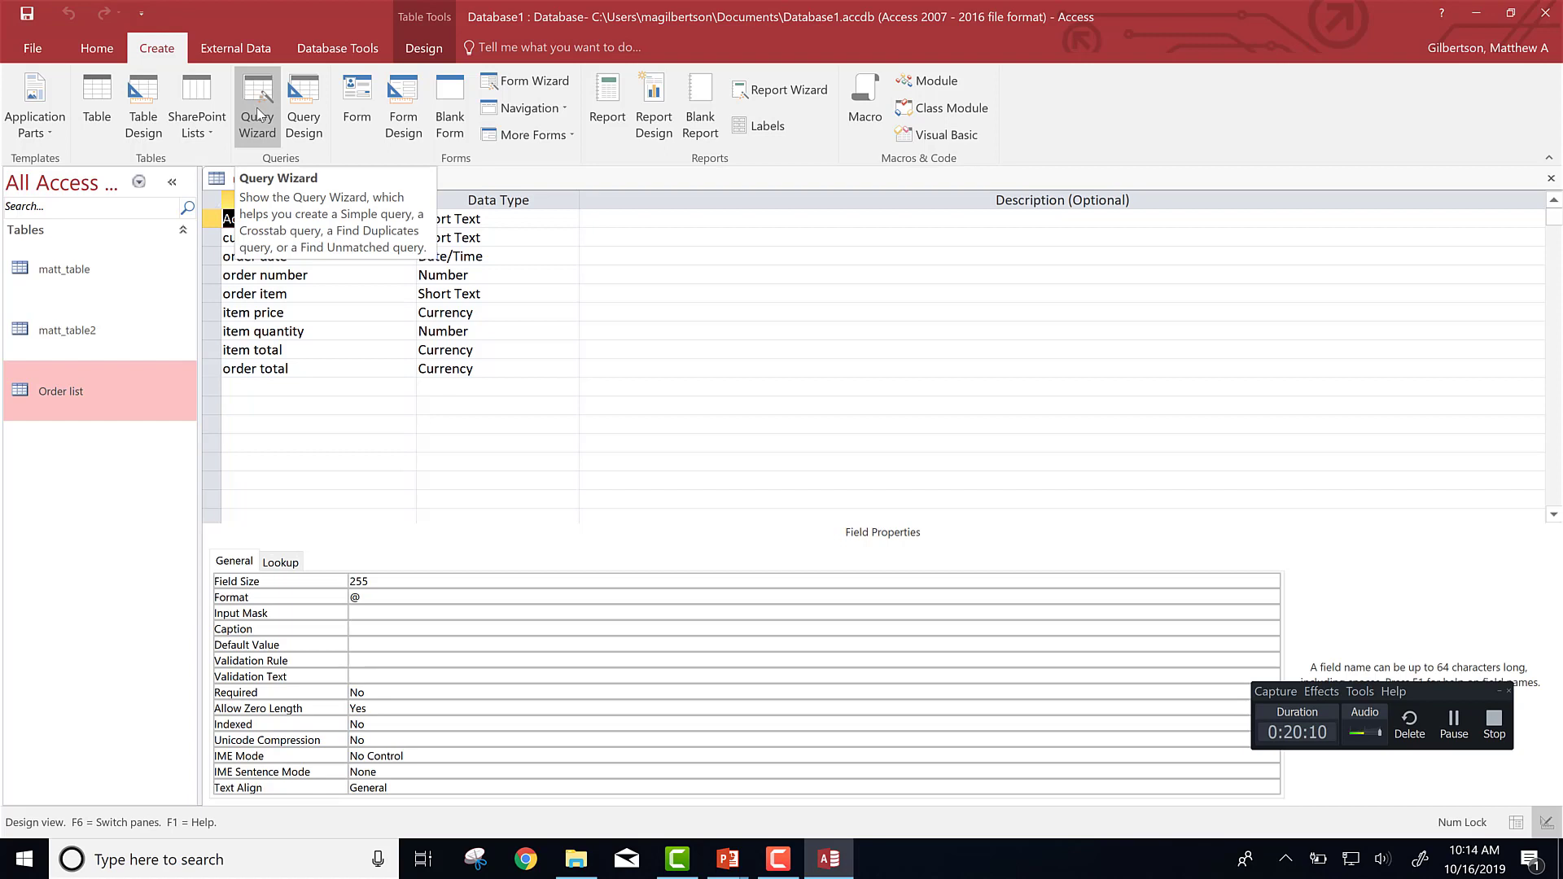
- Start a Simple Query Wizard query on the Order list table and add the customer name field
{"action": "left_click", "coordinate": [259, 114]}
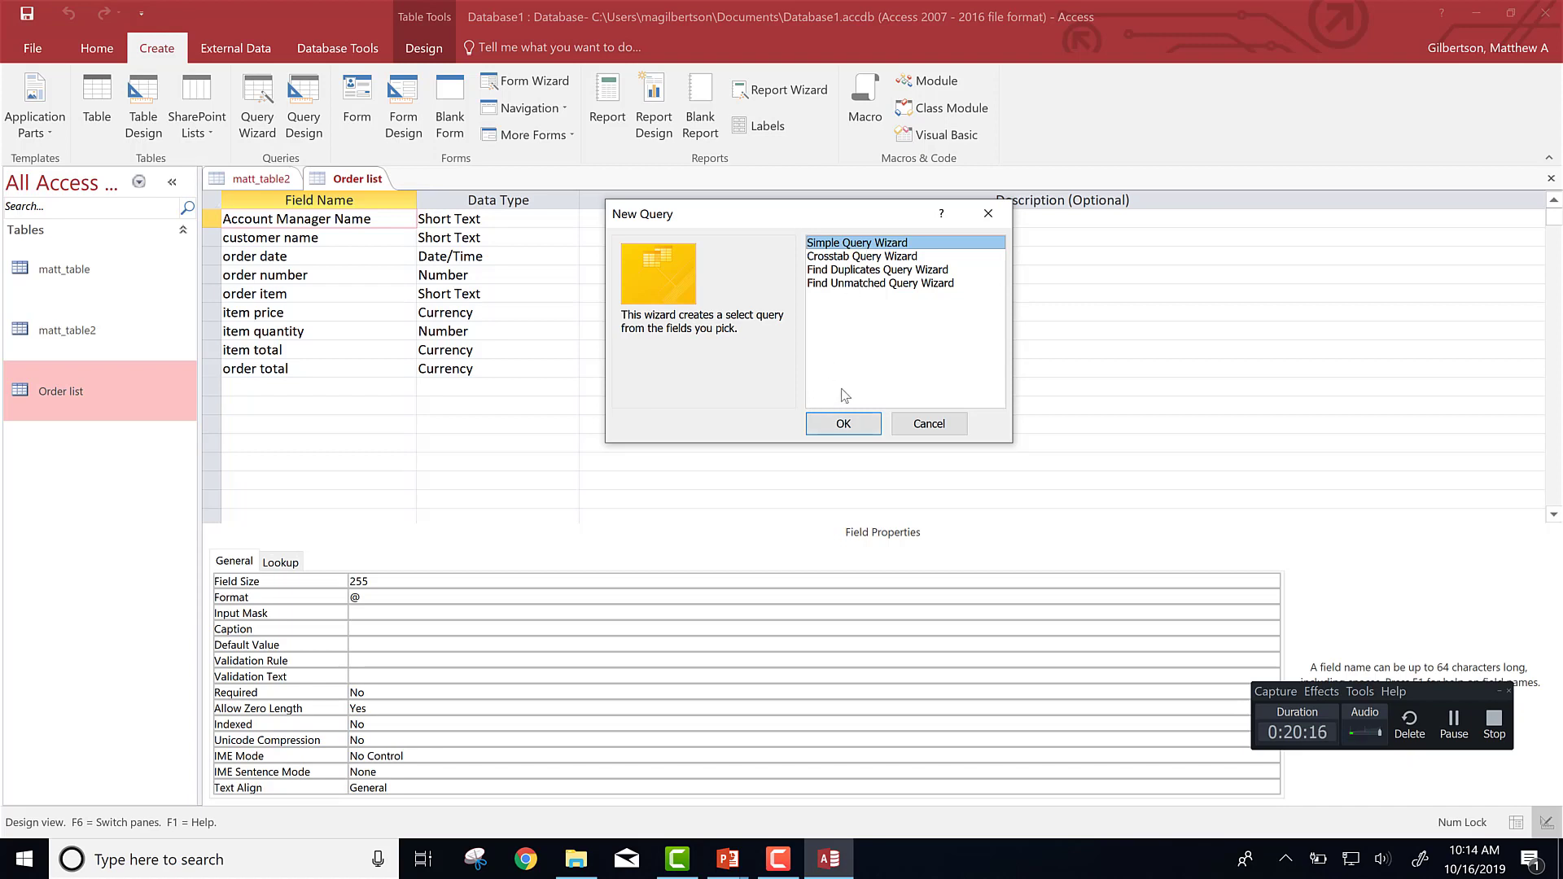
{"action": "left_click", "coordinate": [850, 425]}
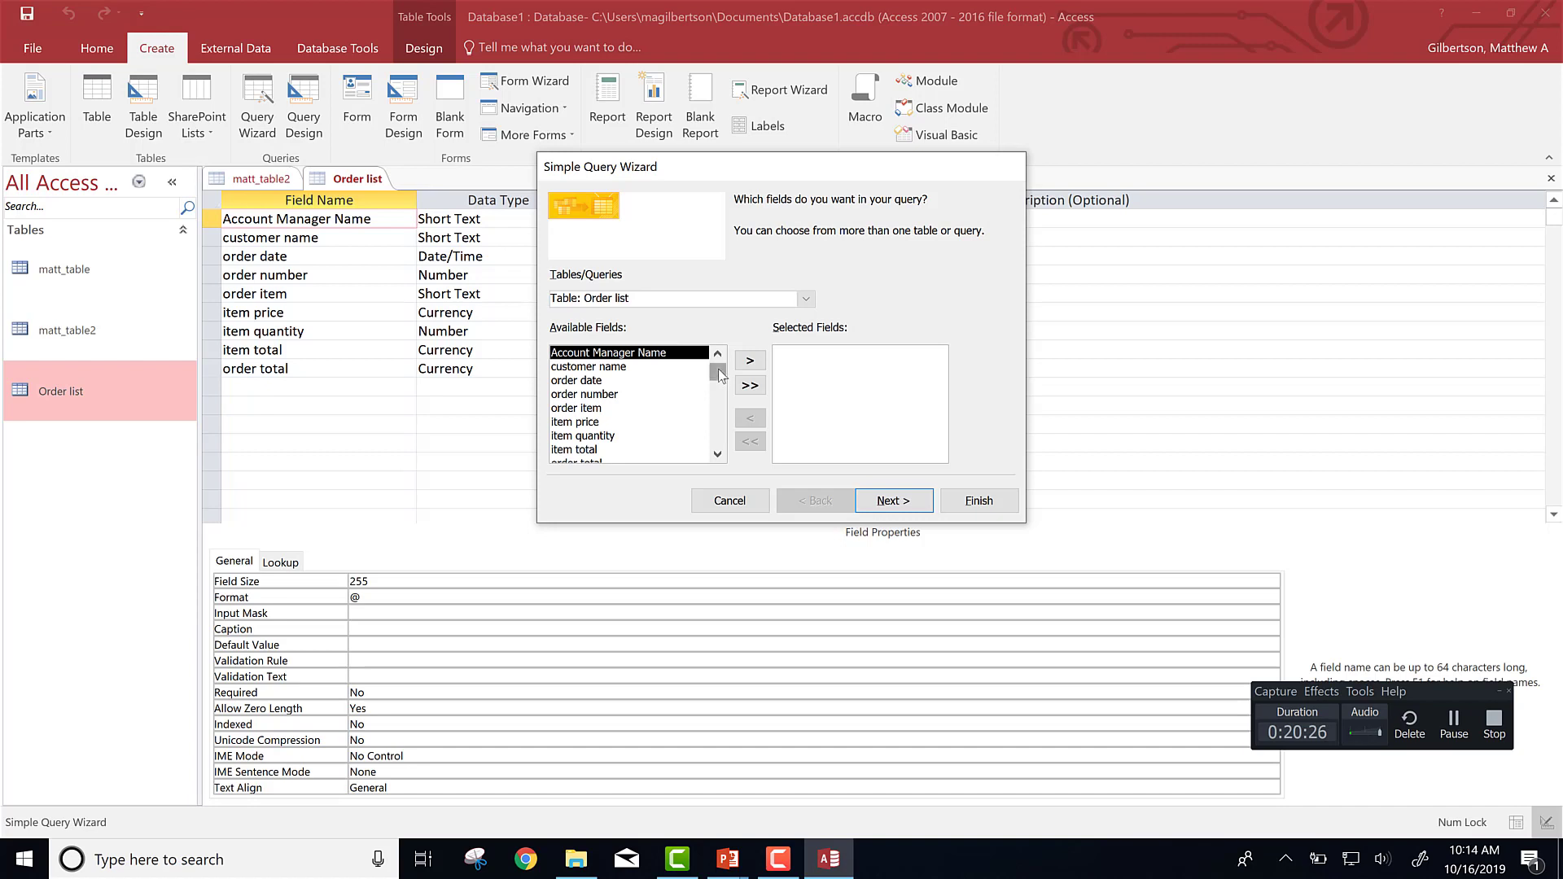
{"action": "left_click_drag", "start_coordinate": [719, 413], "coordinate": [714, 374]}
{"action": "double_click", "coordinate": [623, 369]}
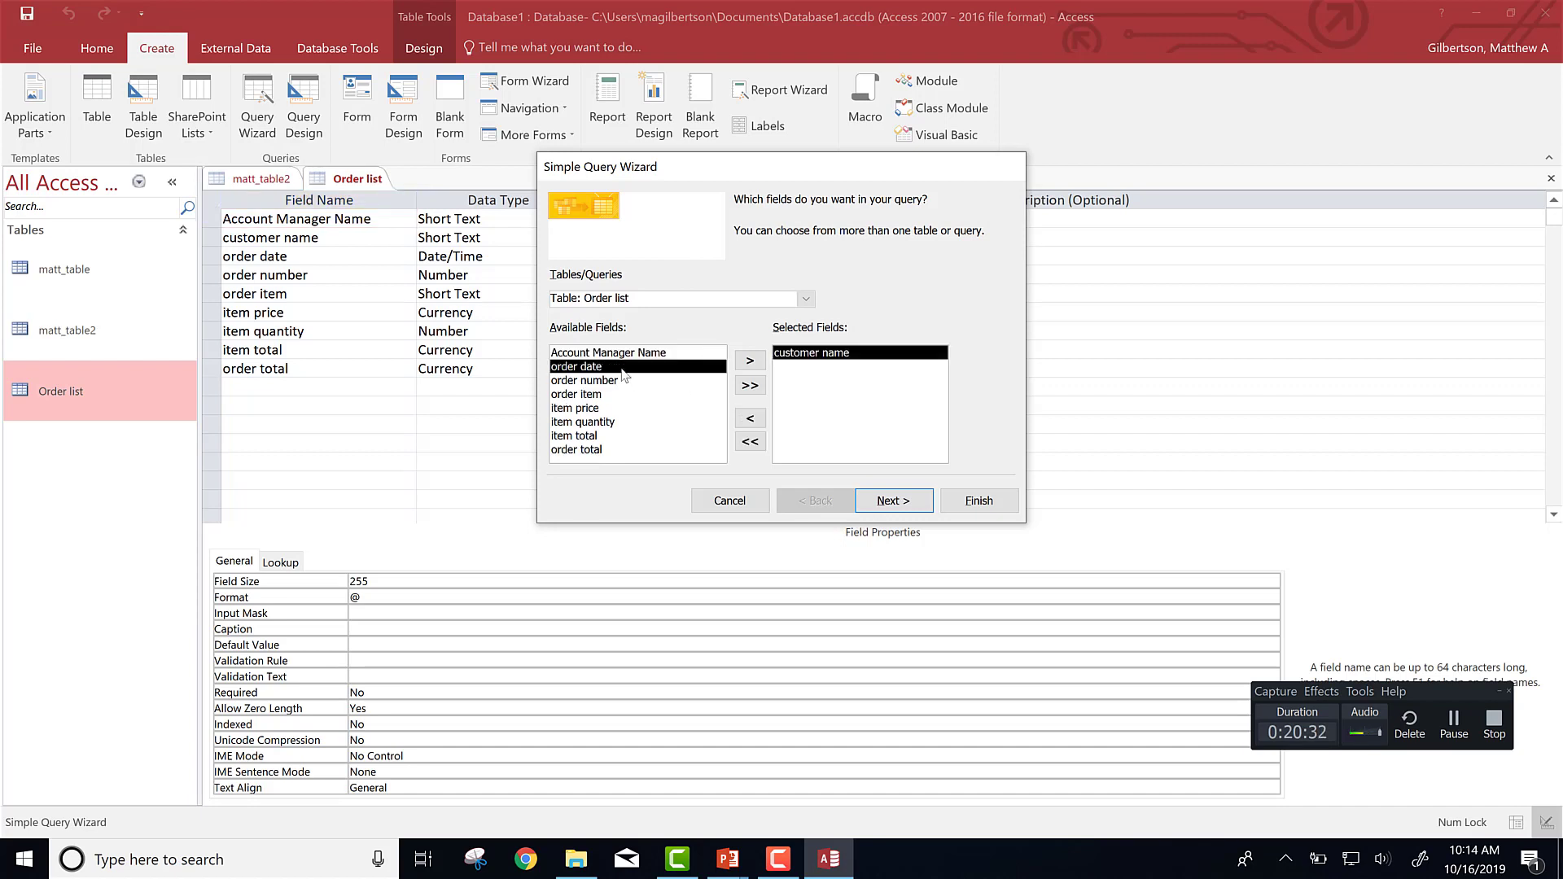
- Add the order total field to the query's selected fields and remove it again
{"action": "left_click", "coordinate": [591, 450]}
{"action": "double_click", "coordinate": [591, 450]}
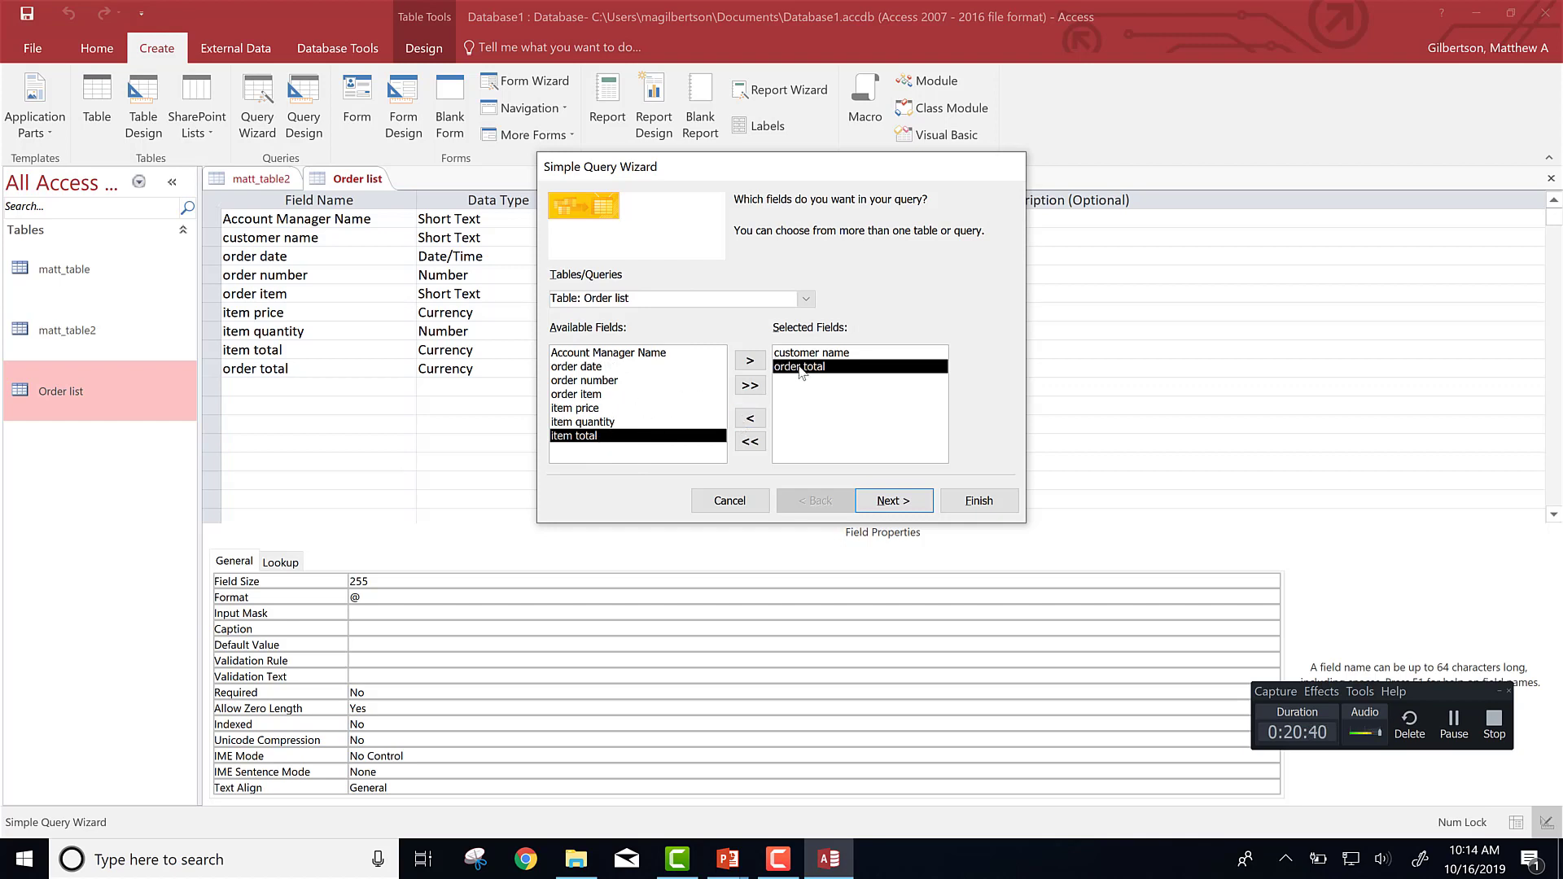
{"action": "left_click", "coordinate": [760, 422]}
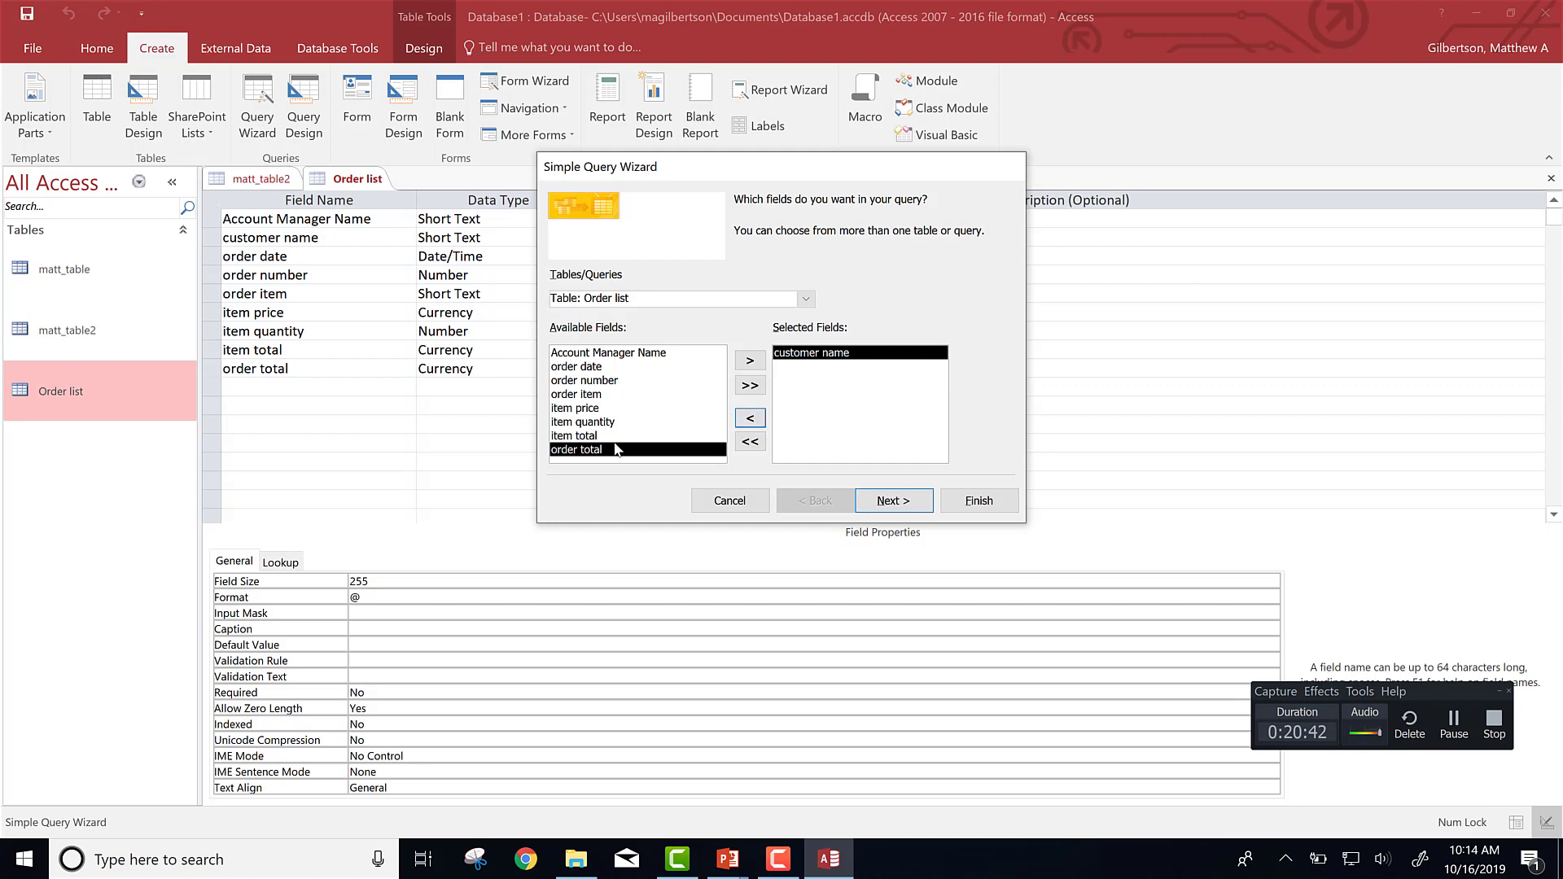
- Add the order total and all remaining fields to the query's selected fields and clear the whole selection again
{"action": "left_click", "coordinate": [749, 362]}
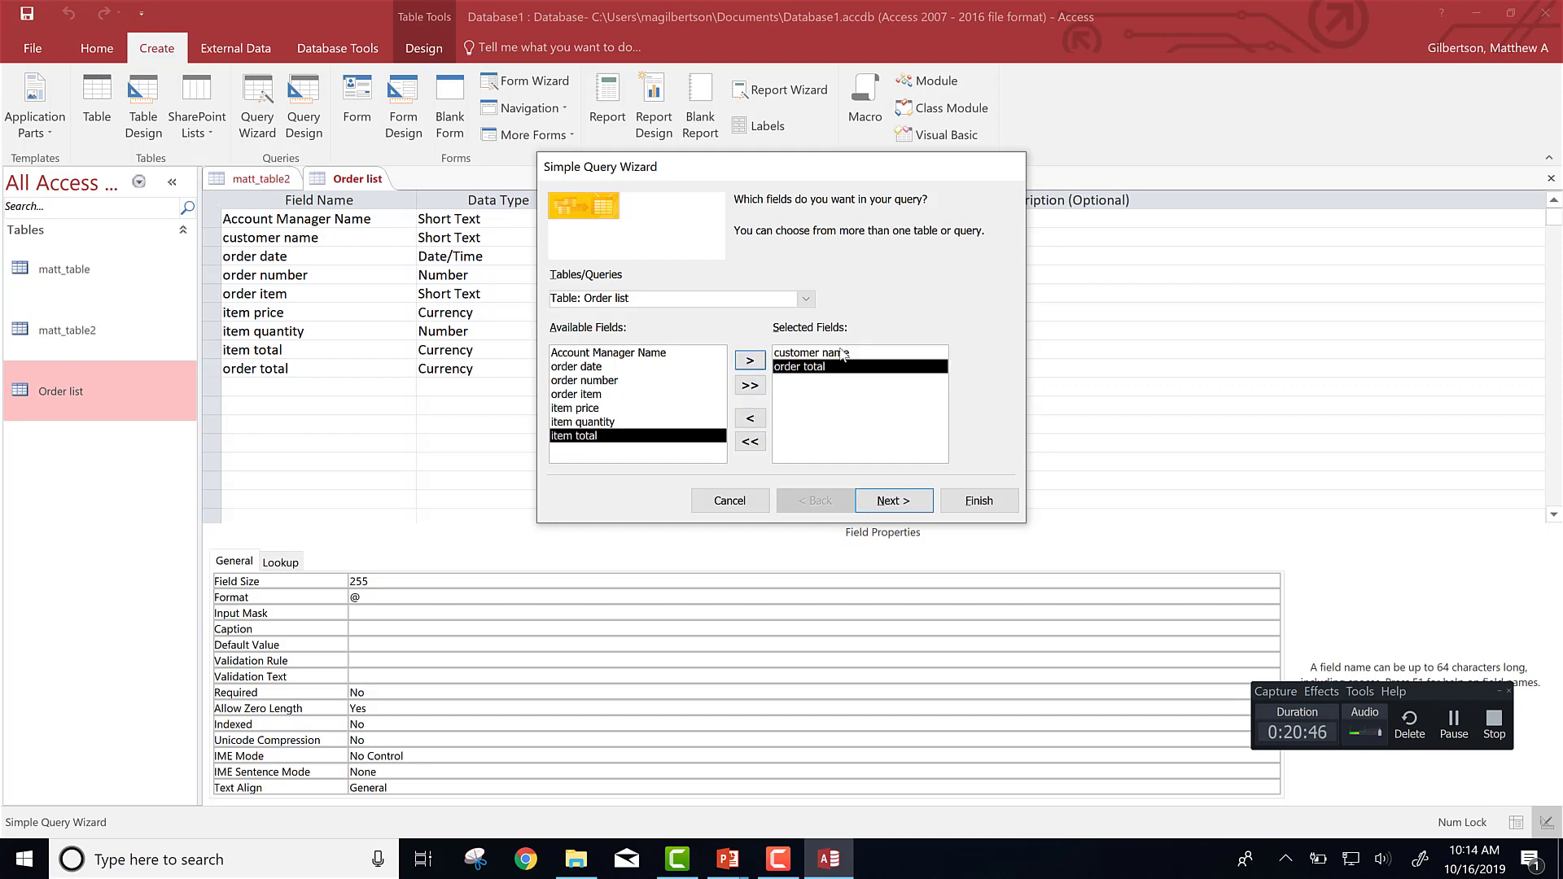
{"action": "left_click", "coordinate": [813, 372]}
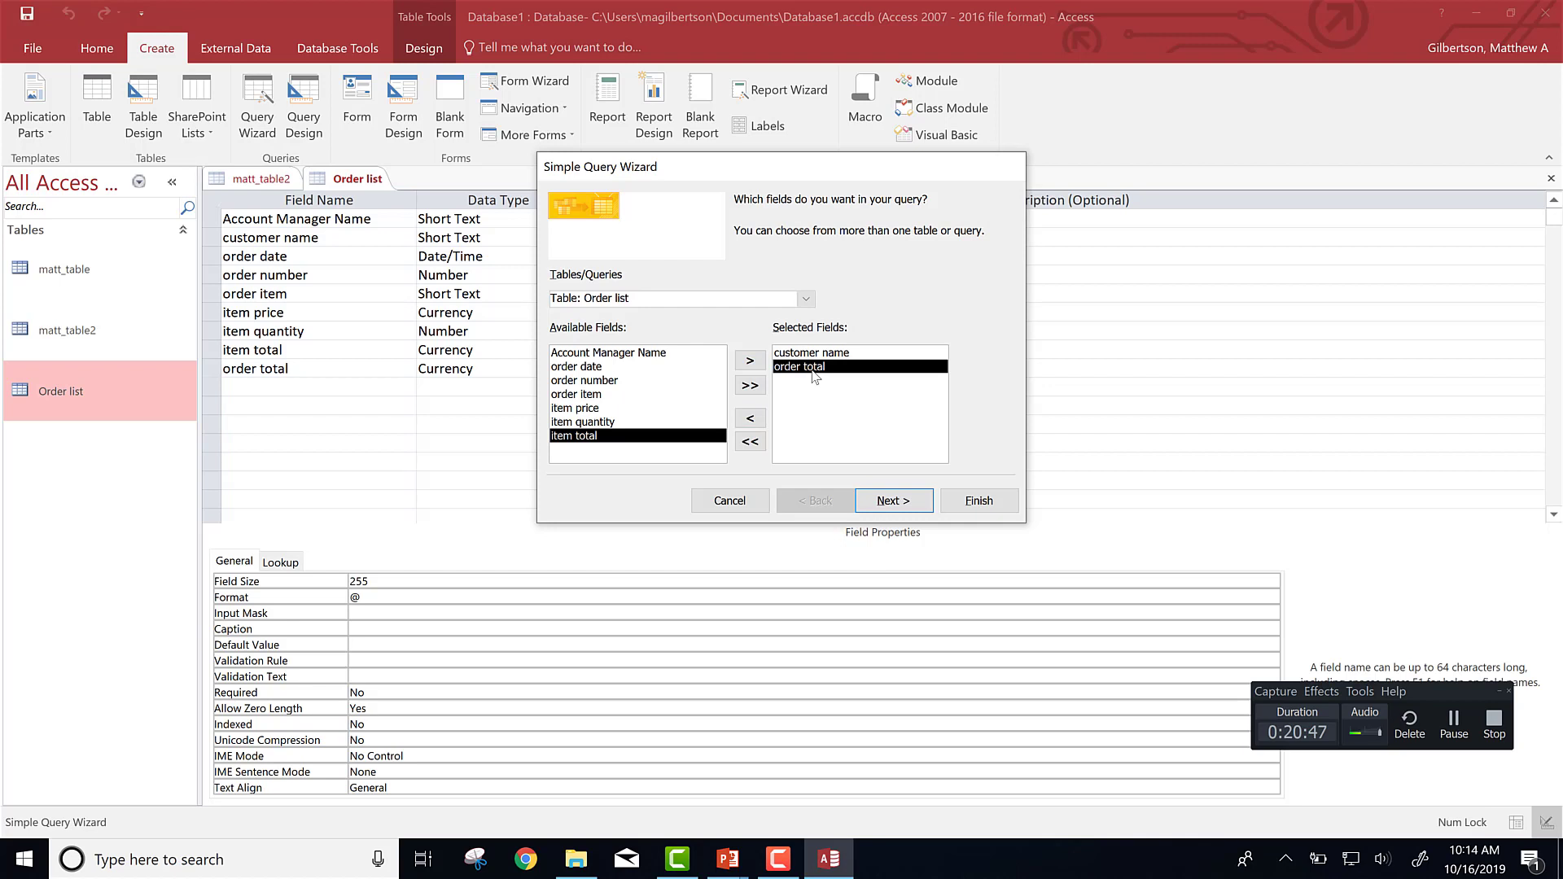
{"action": "left_click", "coordinate": [750, 386]}
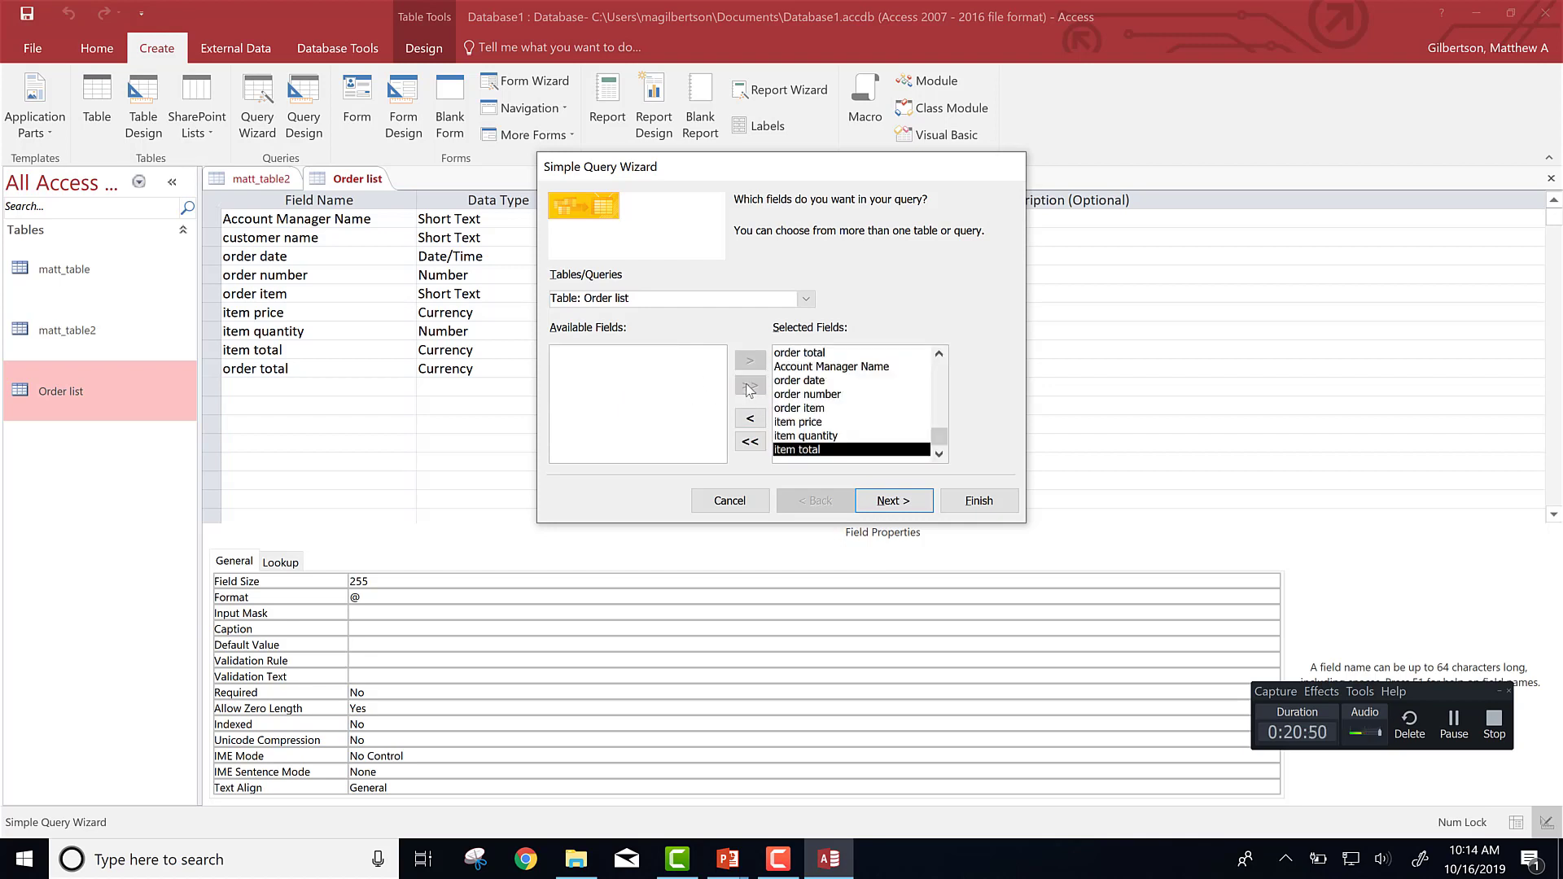
{"action": "left_click", "coordinate": [750, 442]}
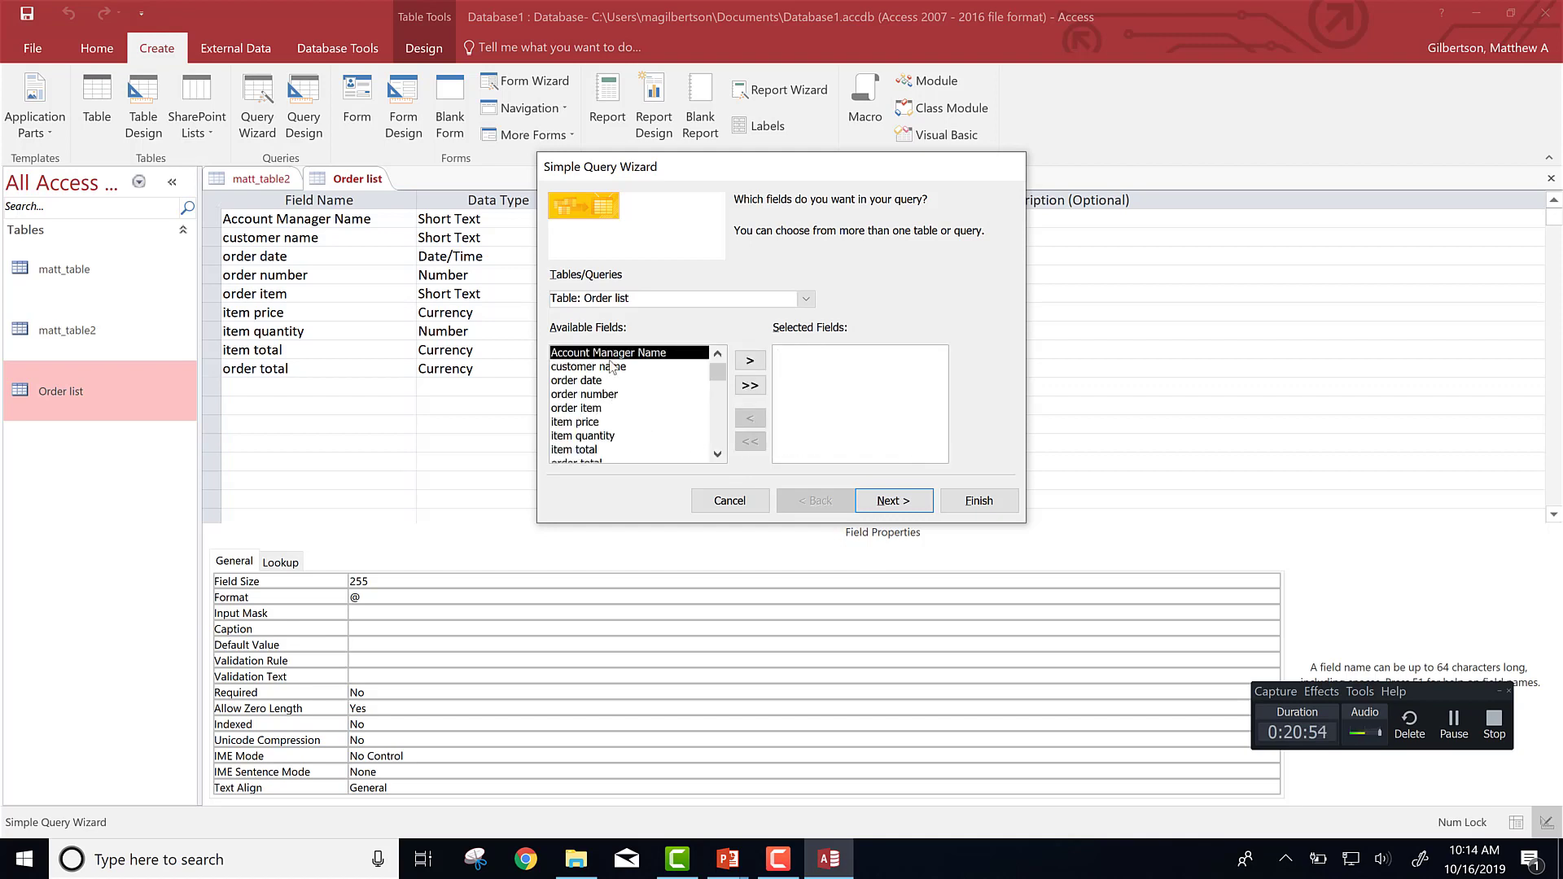
- Select the customer name and order total fields and finish the wizard as a detail query titled Order list Query
{"action": "double_click", "coordinate": [612, 368]}
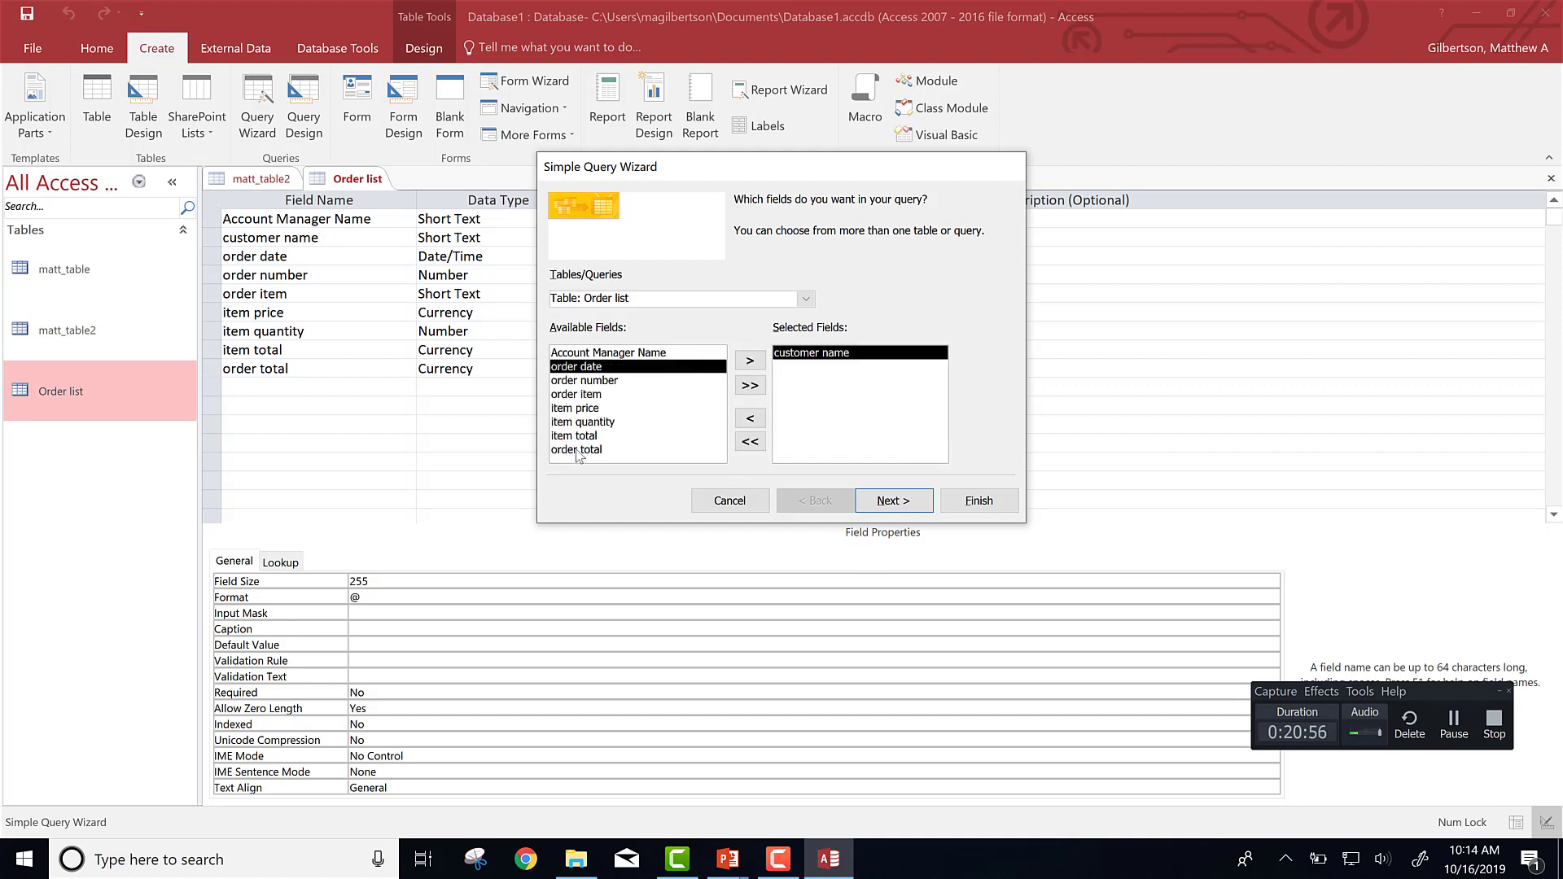
{"action": "double_click", "coordinate": [578, 450]}
{"action": "left_click", "coordinate": [877, 505]}
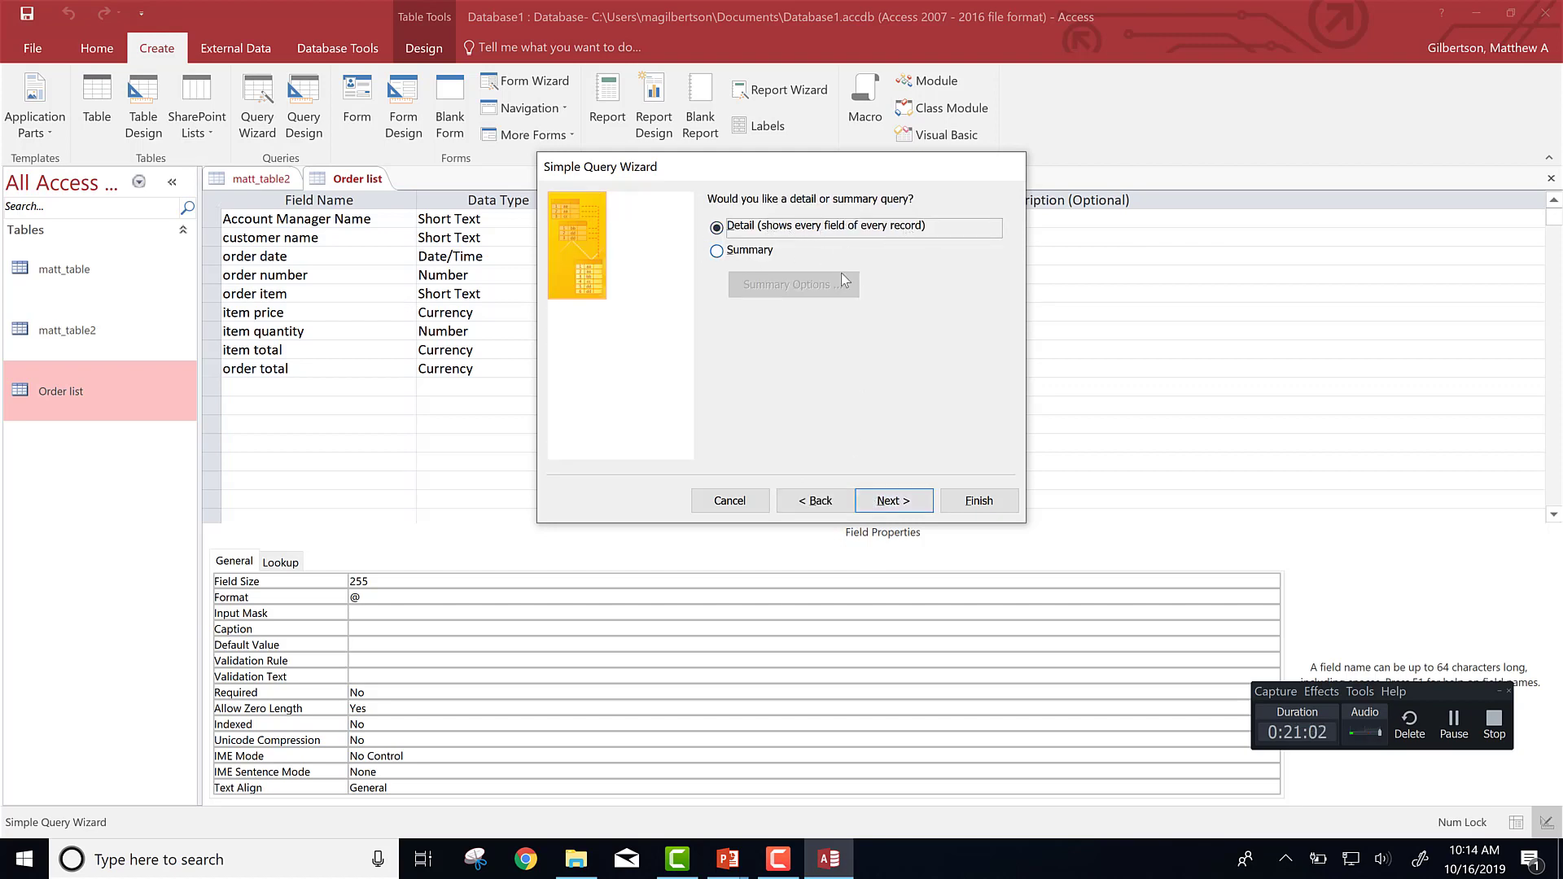
{"action": "left_click", "coordinate": [898, 505]}
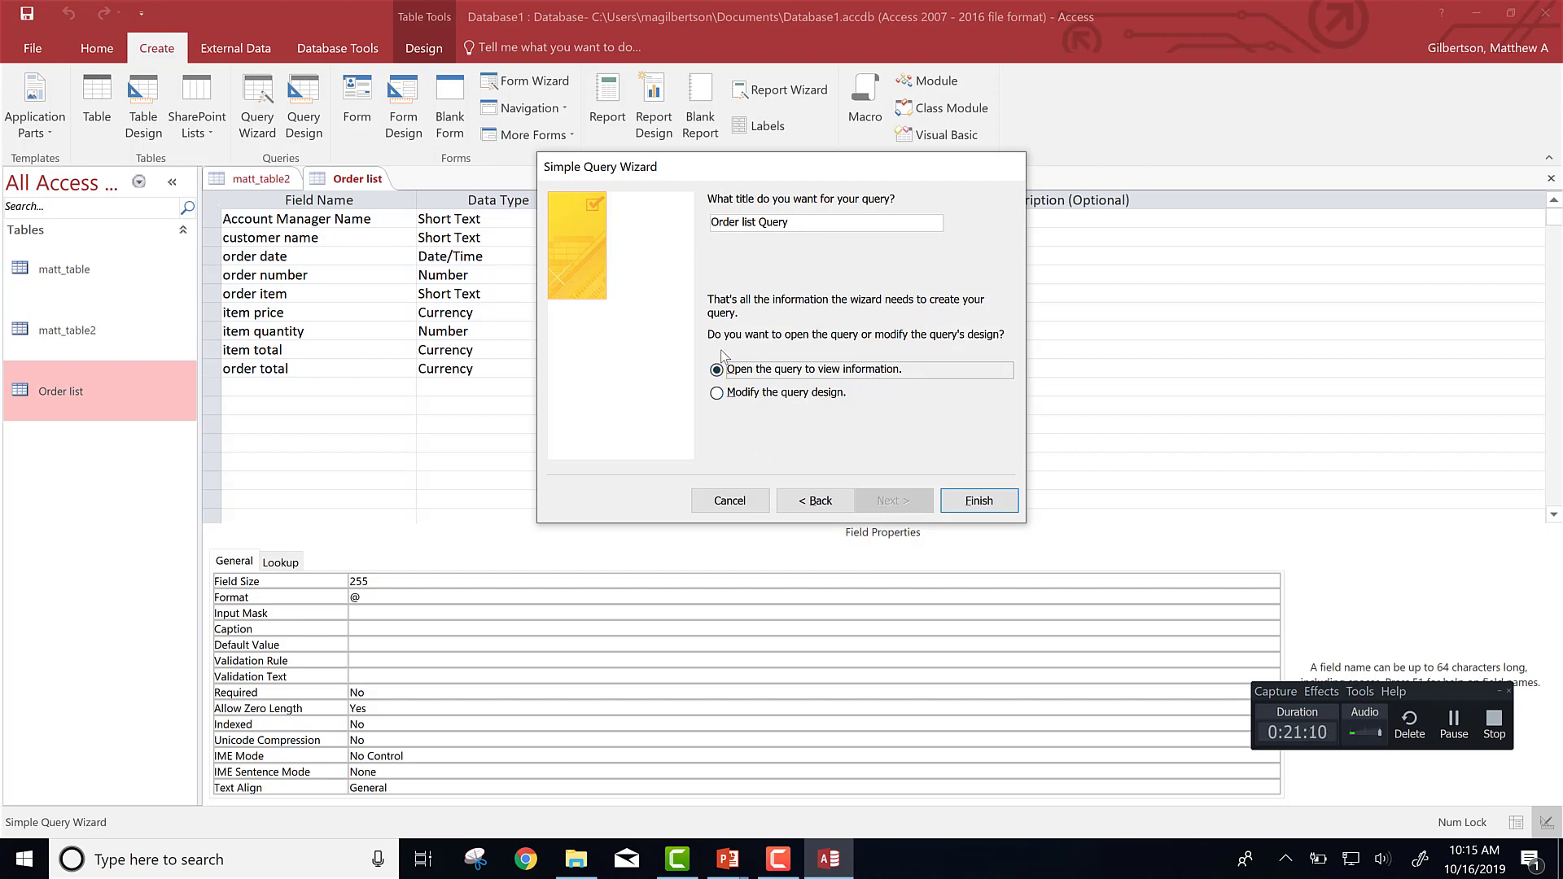
{"action": "left_click", "coordinate": [980, 503]}
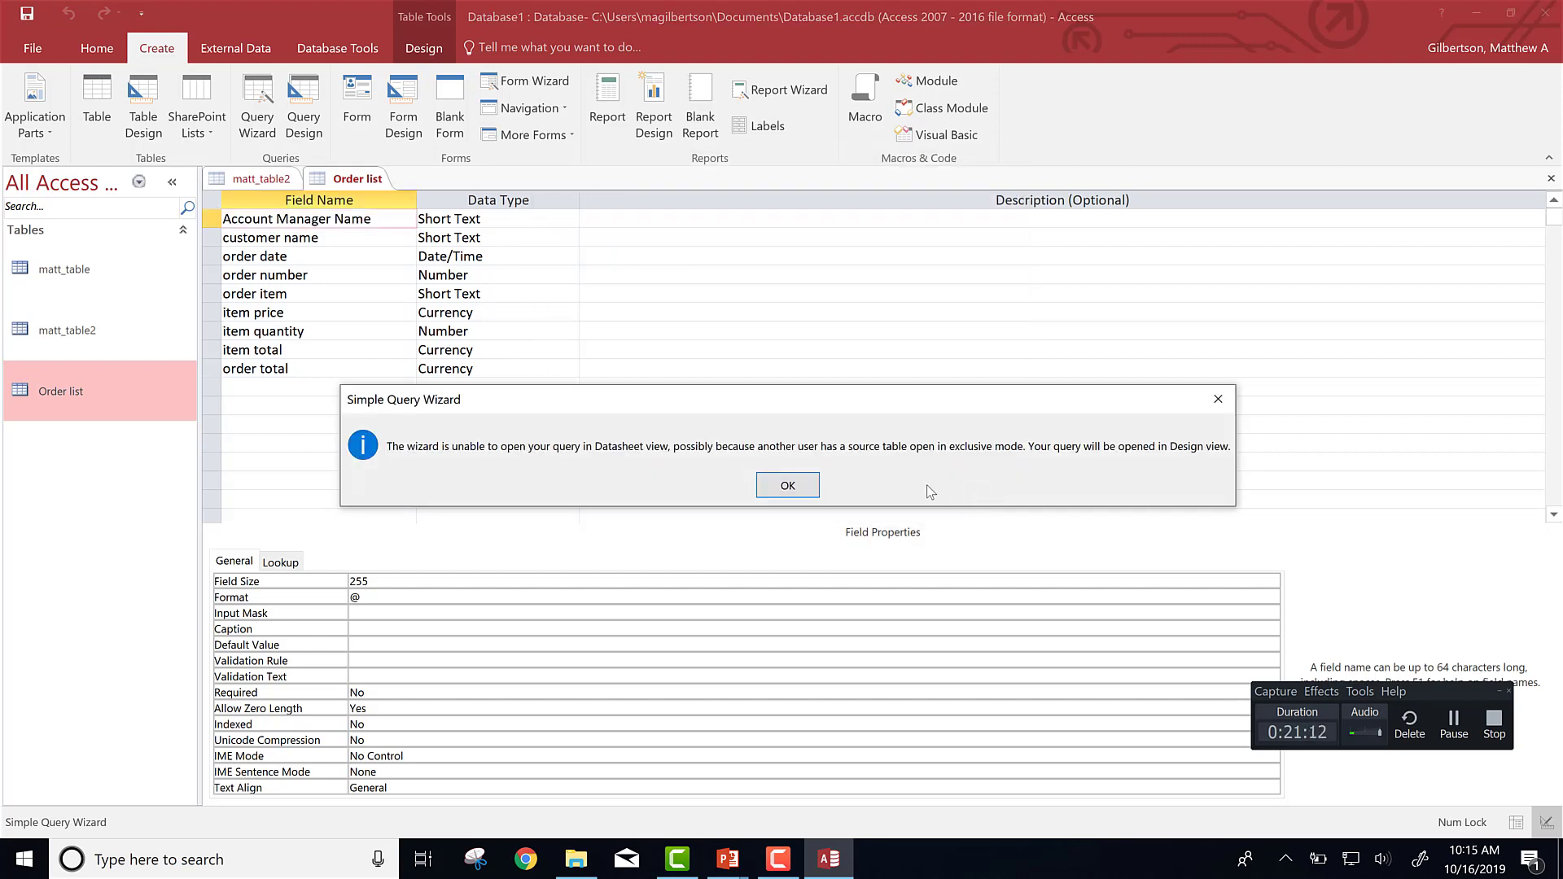
{"action": "left_click", "coordinate": [778, 488]}
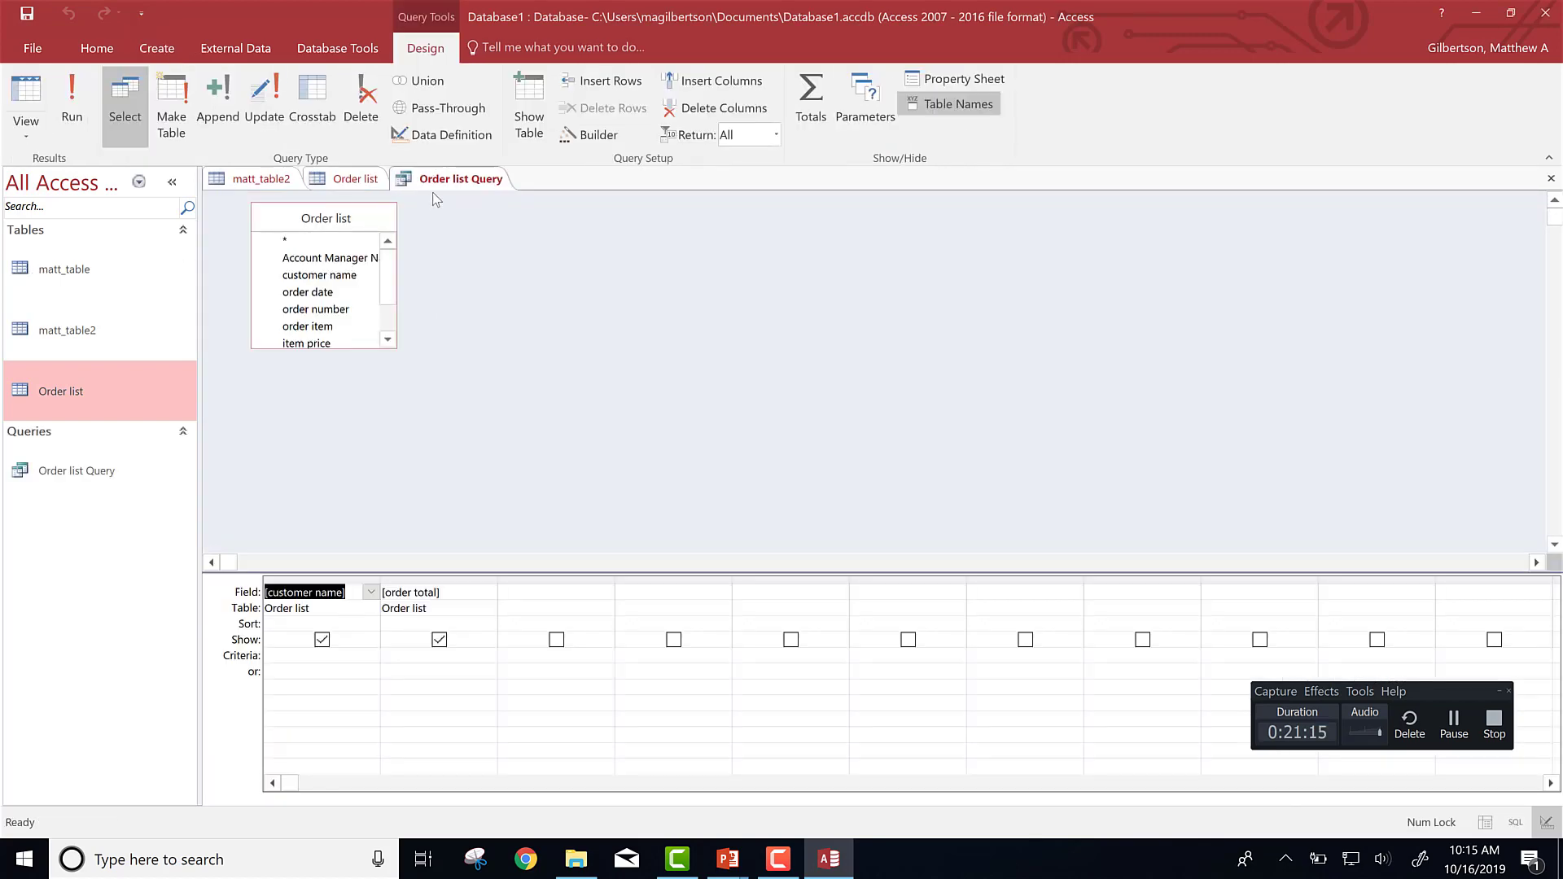
- Close the Order list table, show Order list Query in Datasheet View and widen its customer name column
{"action": "left_click", "coordinate": [353, 186]}
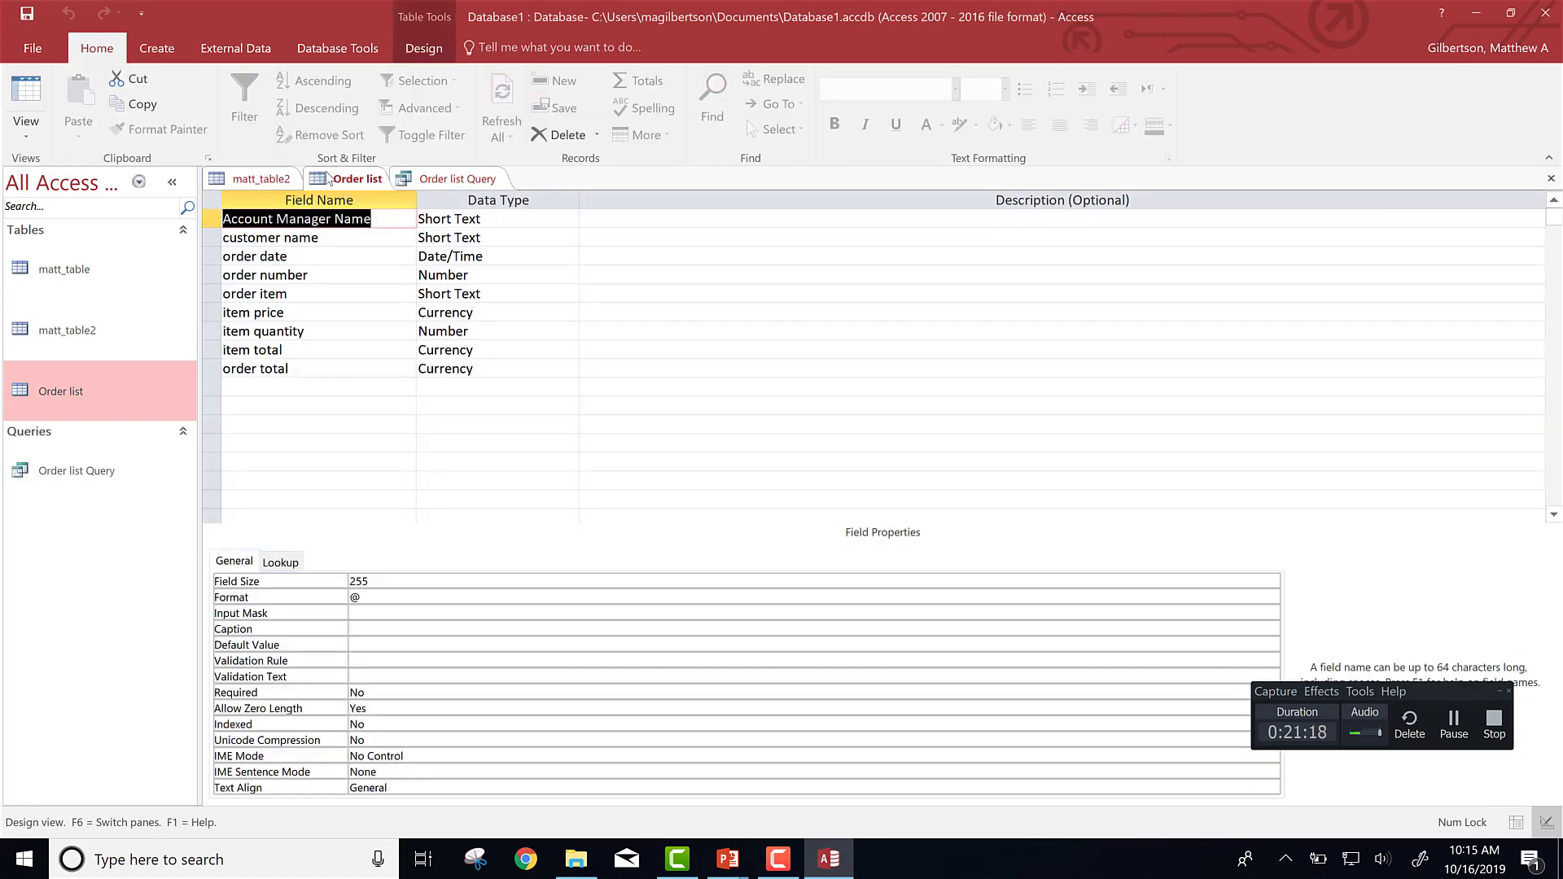
{"action": "left_click", "coordinate": [1551, 179]}
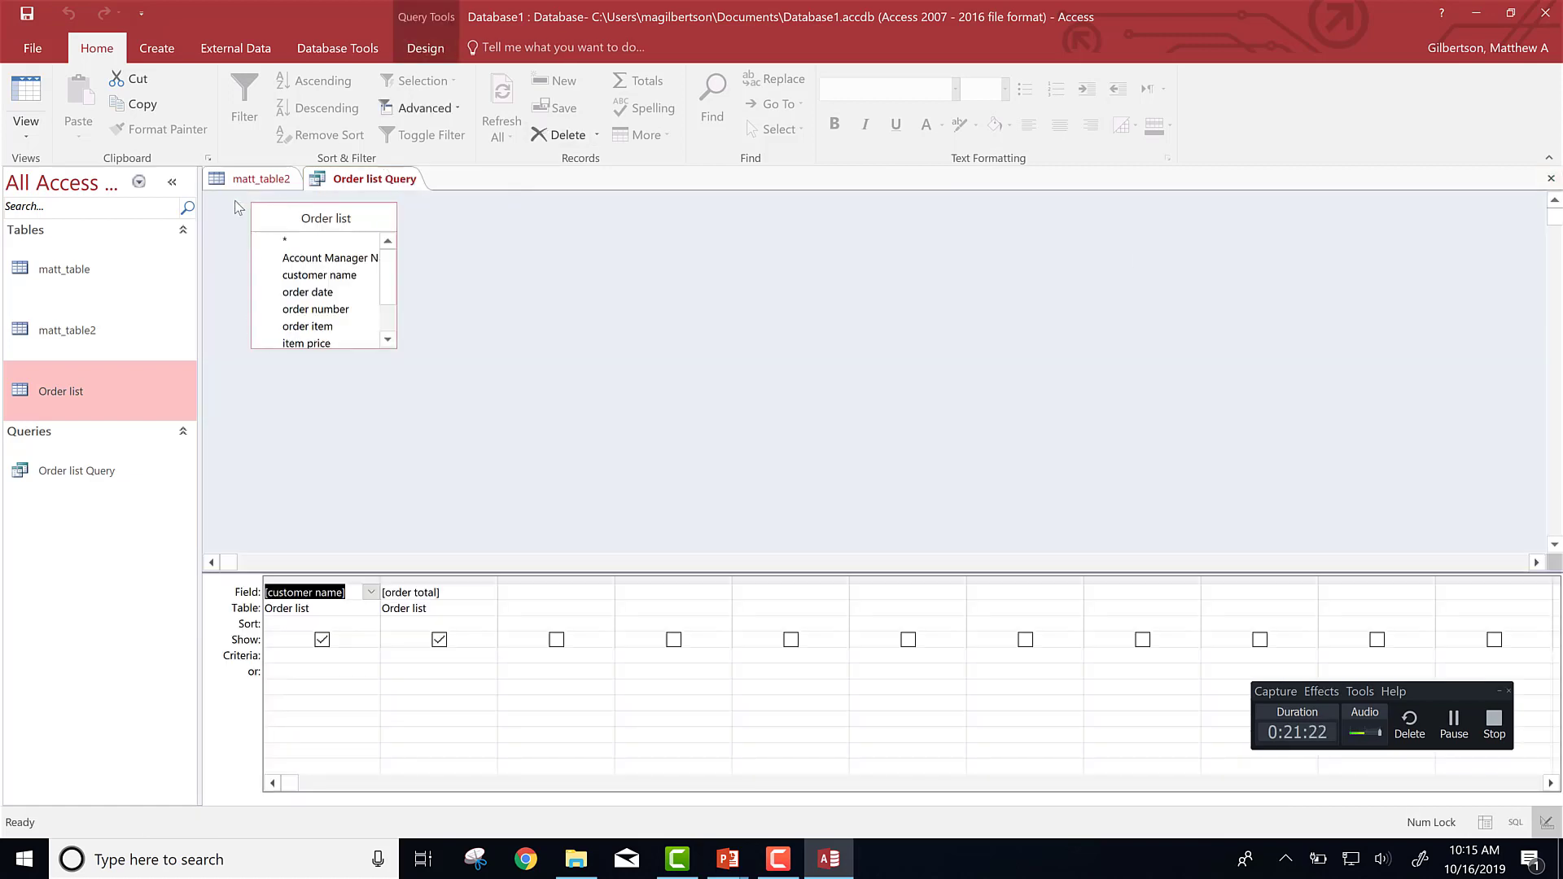
{"action": "left_click", "coordinate": [20, 101]}
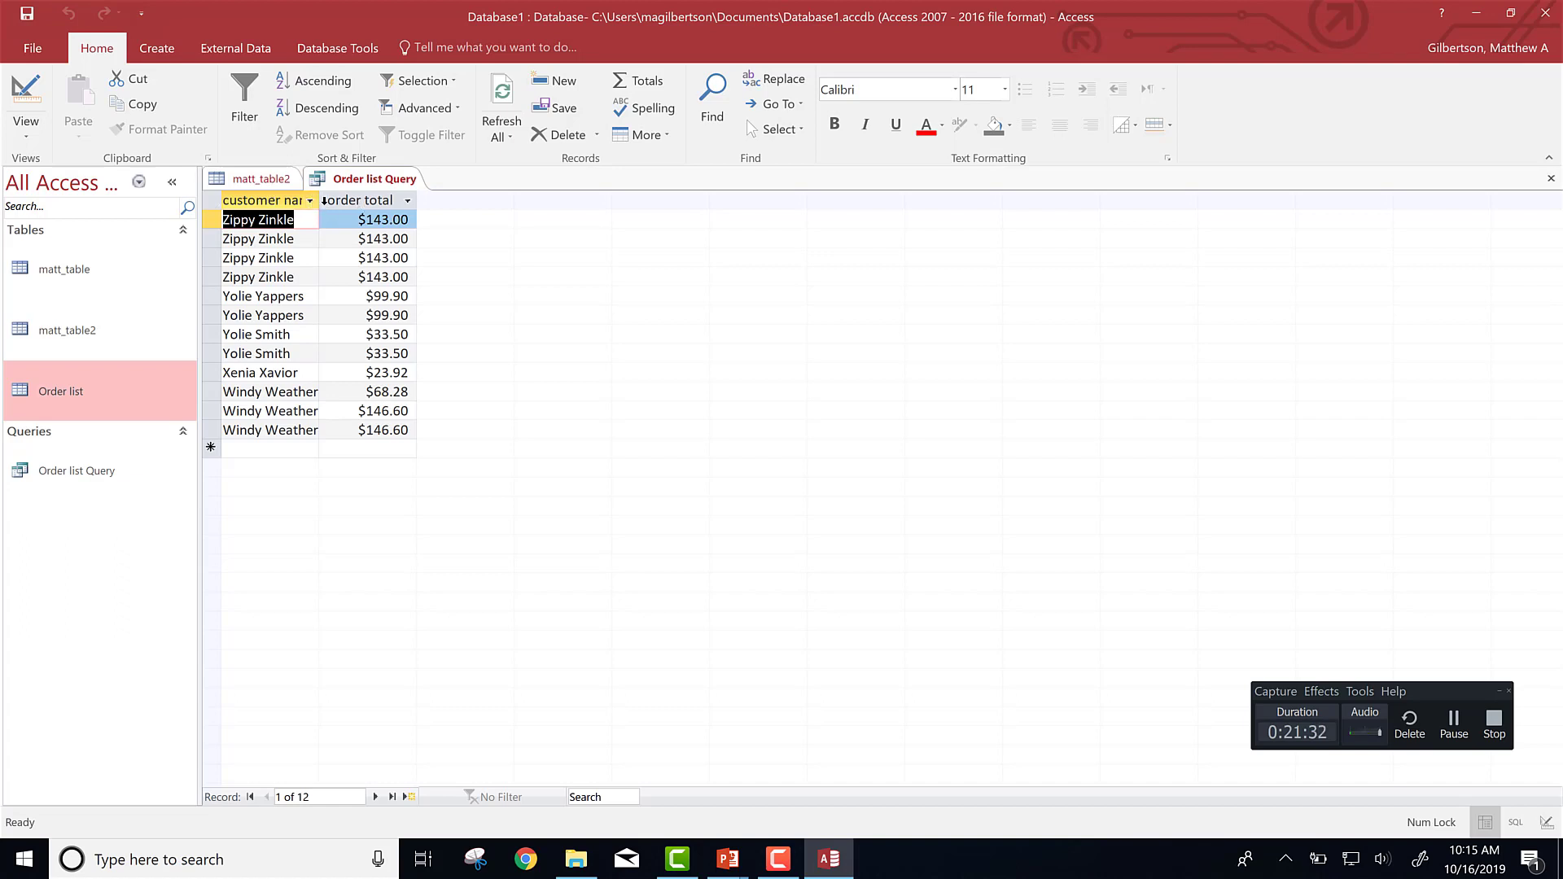
{"action": "left_click_drag", "start_coordinate": [321, 201], "coordinate": [367, 191]}
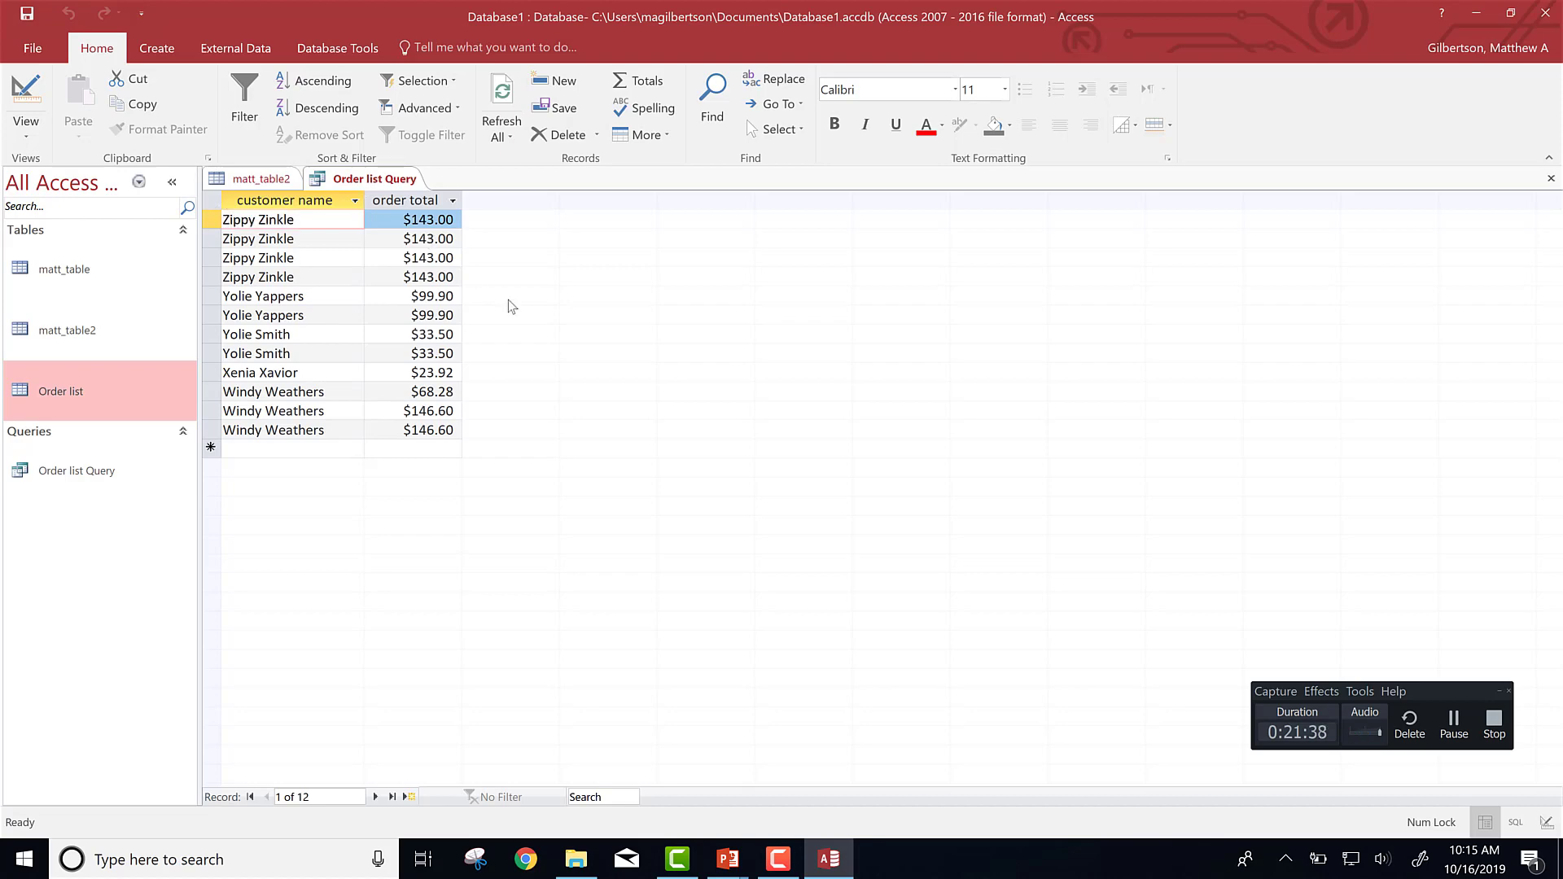
- Show the "Additional Database Objects (2 of 6)" slide on query criteria in PowerPoint and return to Access
{"action": "key", "text": "alt+Tab"}
{"action": "key", "text": "Page_Down"}
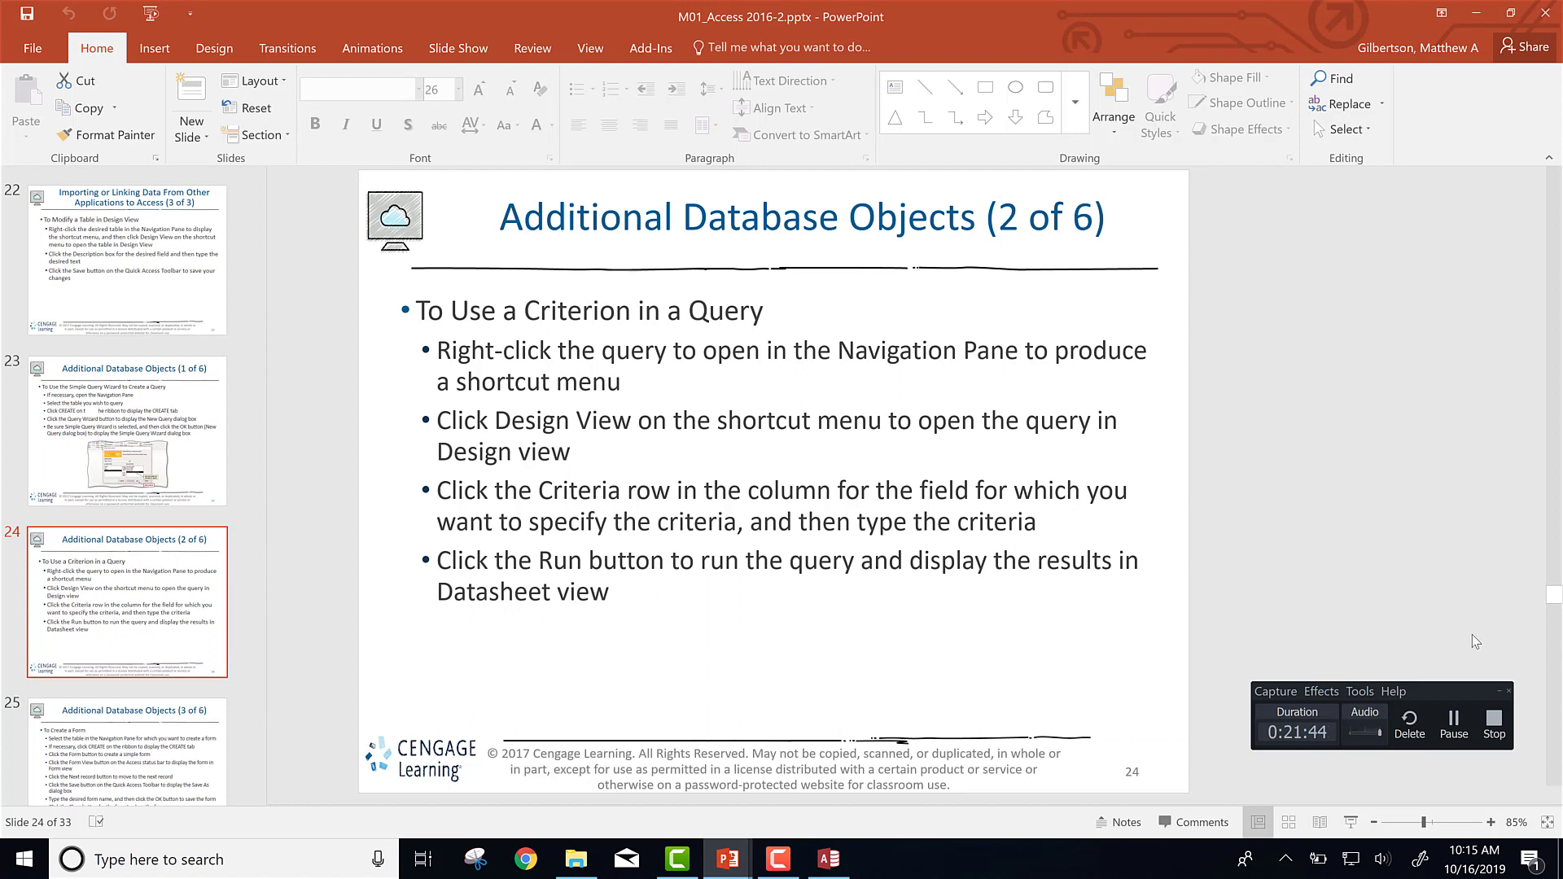
{"action": "left_click", "coordinate": [1455, 722]}
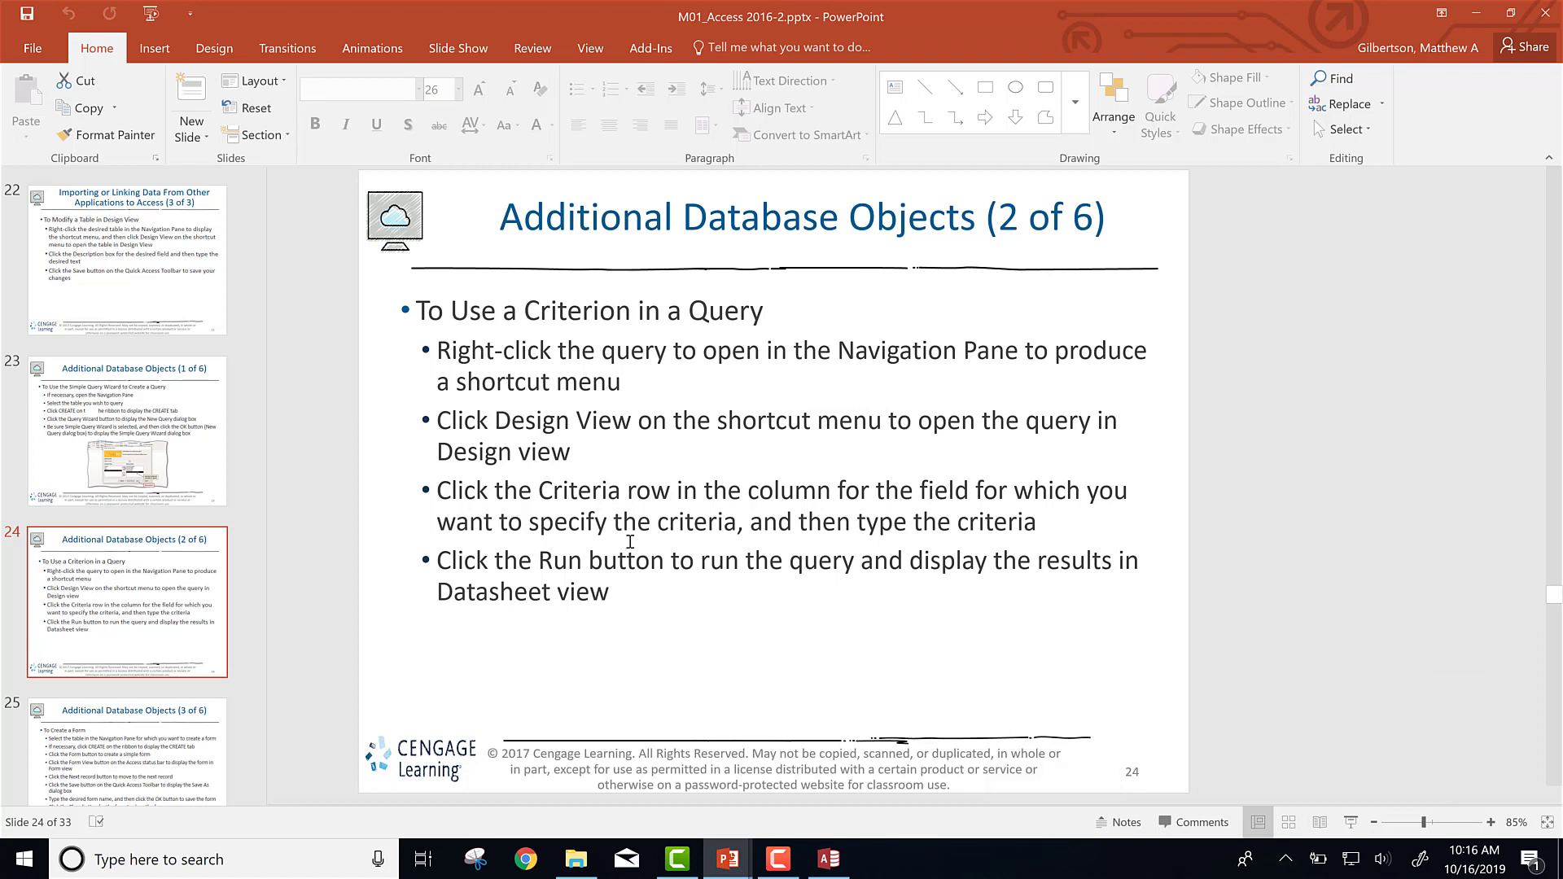
{"action": "key", "text": "alt+Tab"}
{"action": "key", "text": "alt+Tab"}
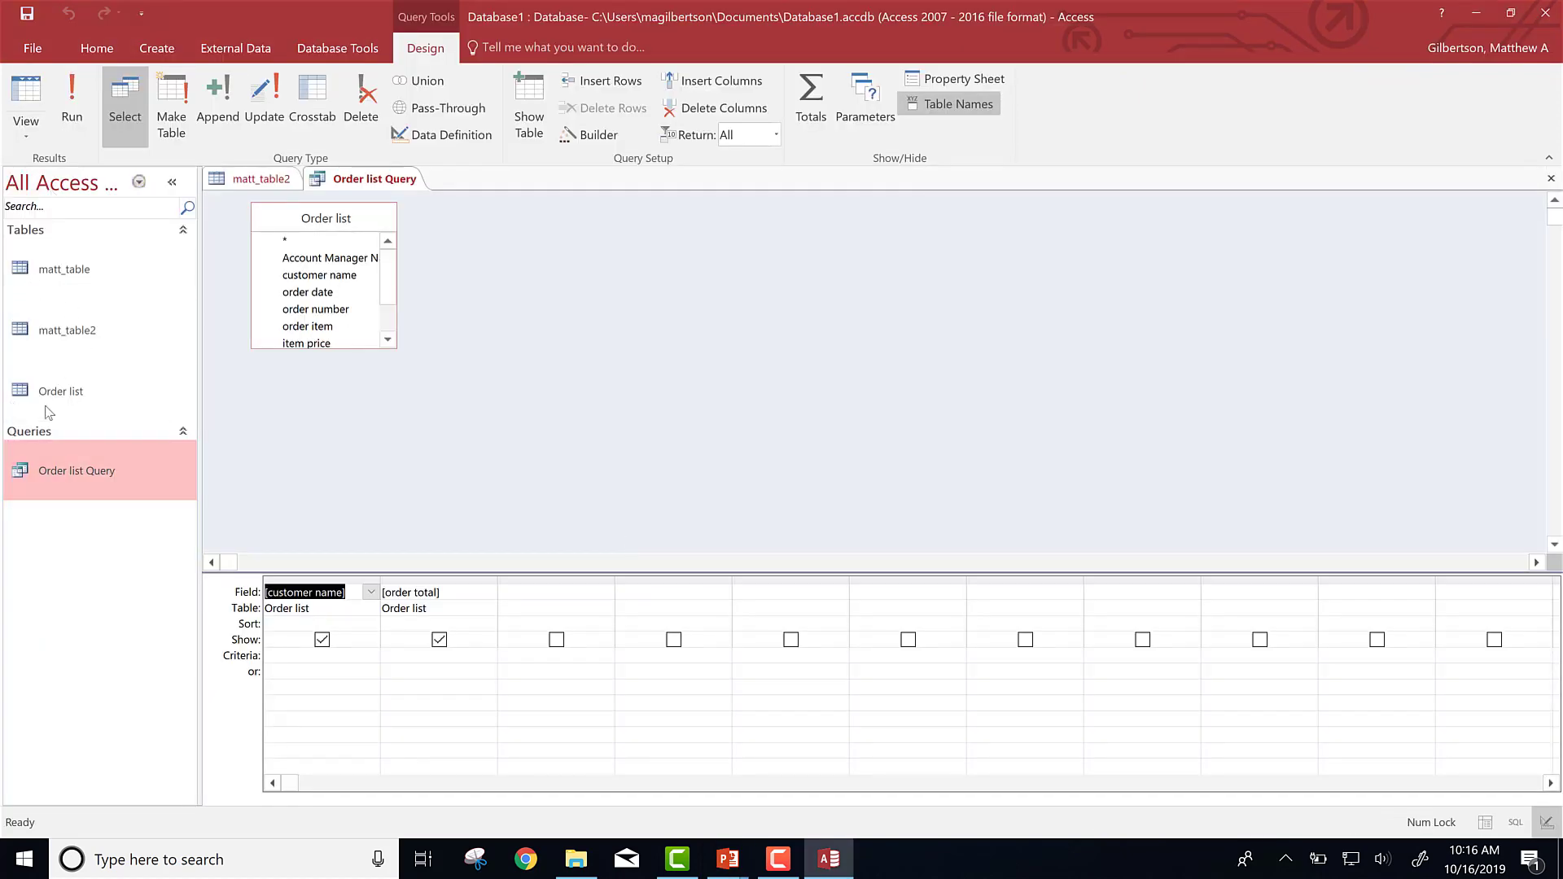
- Open Order list Query in Design View and look through the fields of its Order list table
{"action": "right_click", "coordinate": [57, 471]}
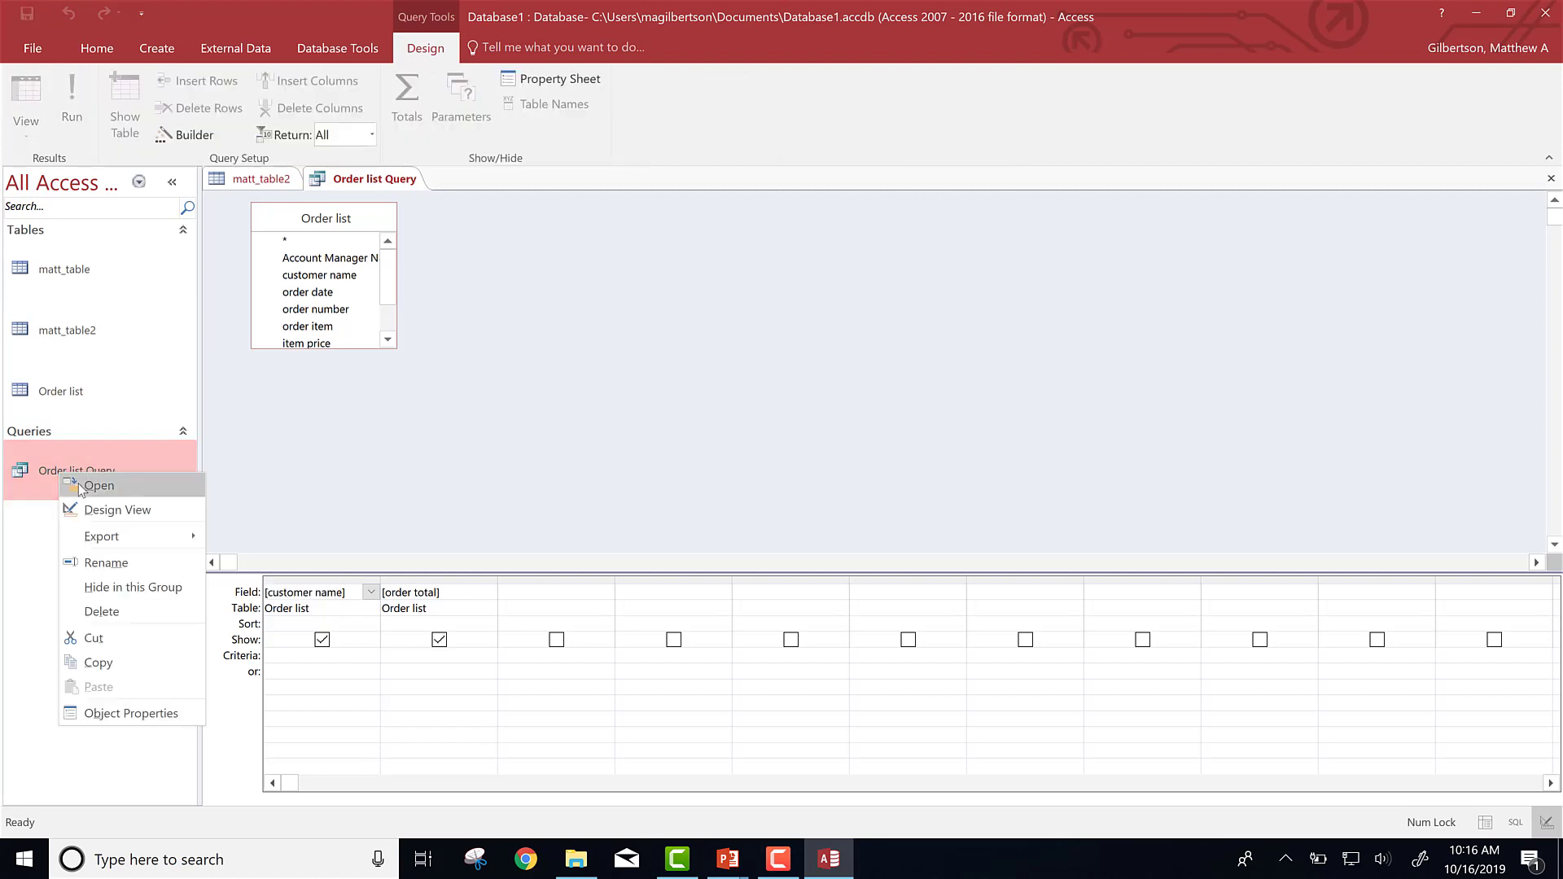
{"action": "left_click", "coordinate": [119, 512]}
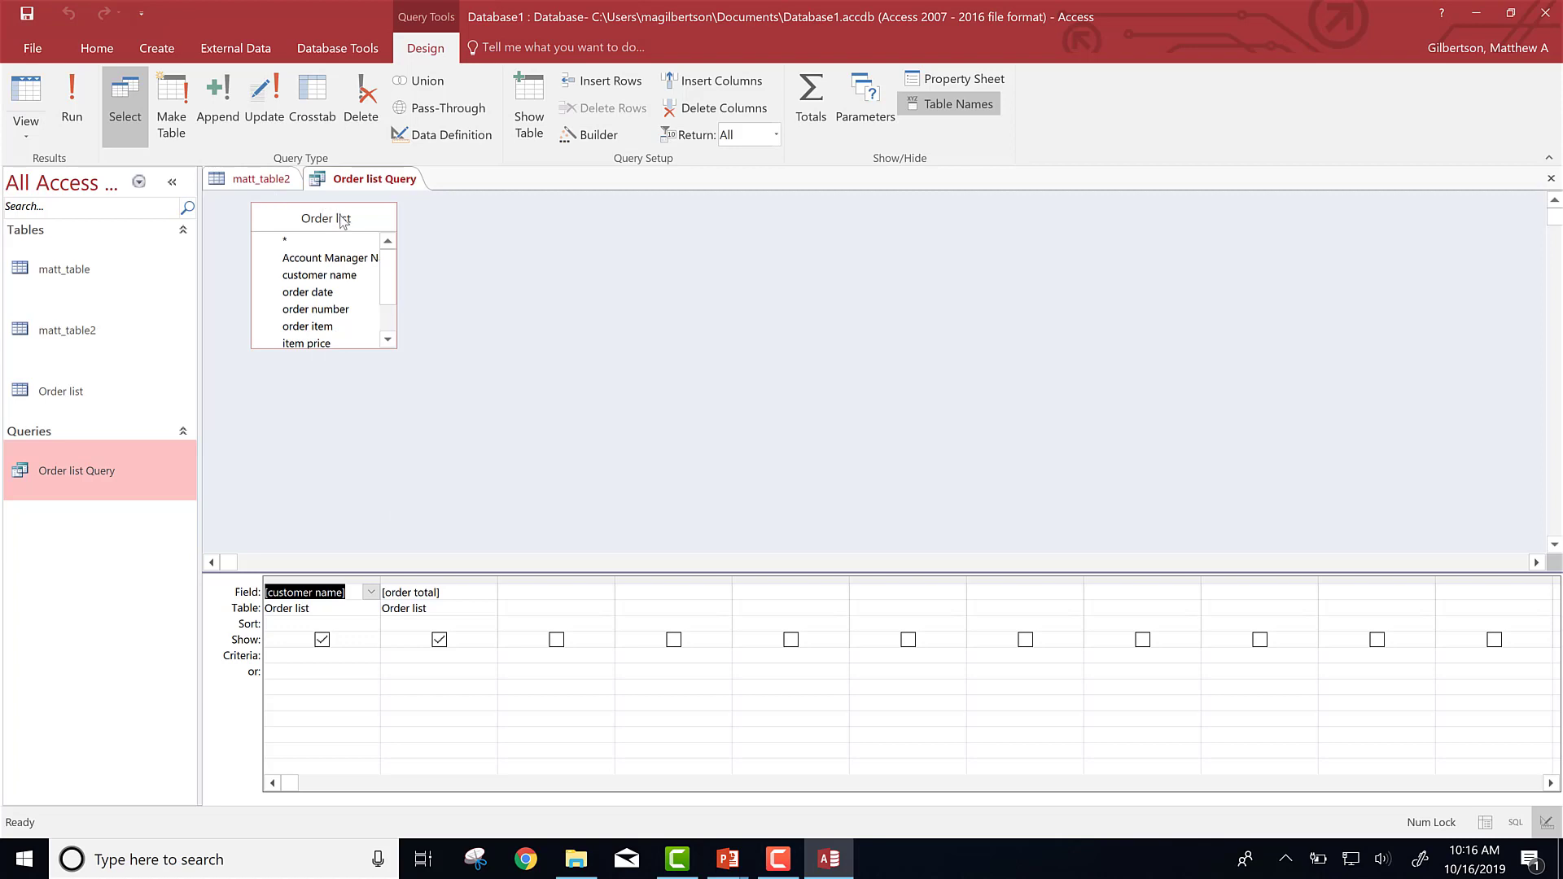
{"action": "left_click", "coordinate": [354, 343]}
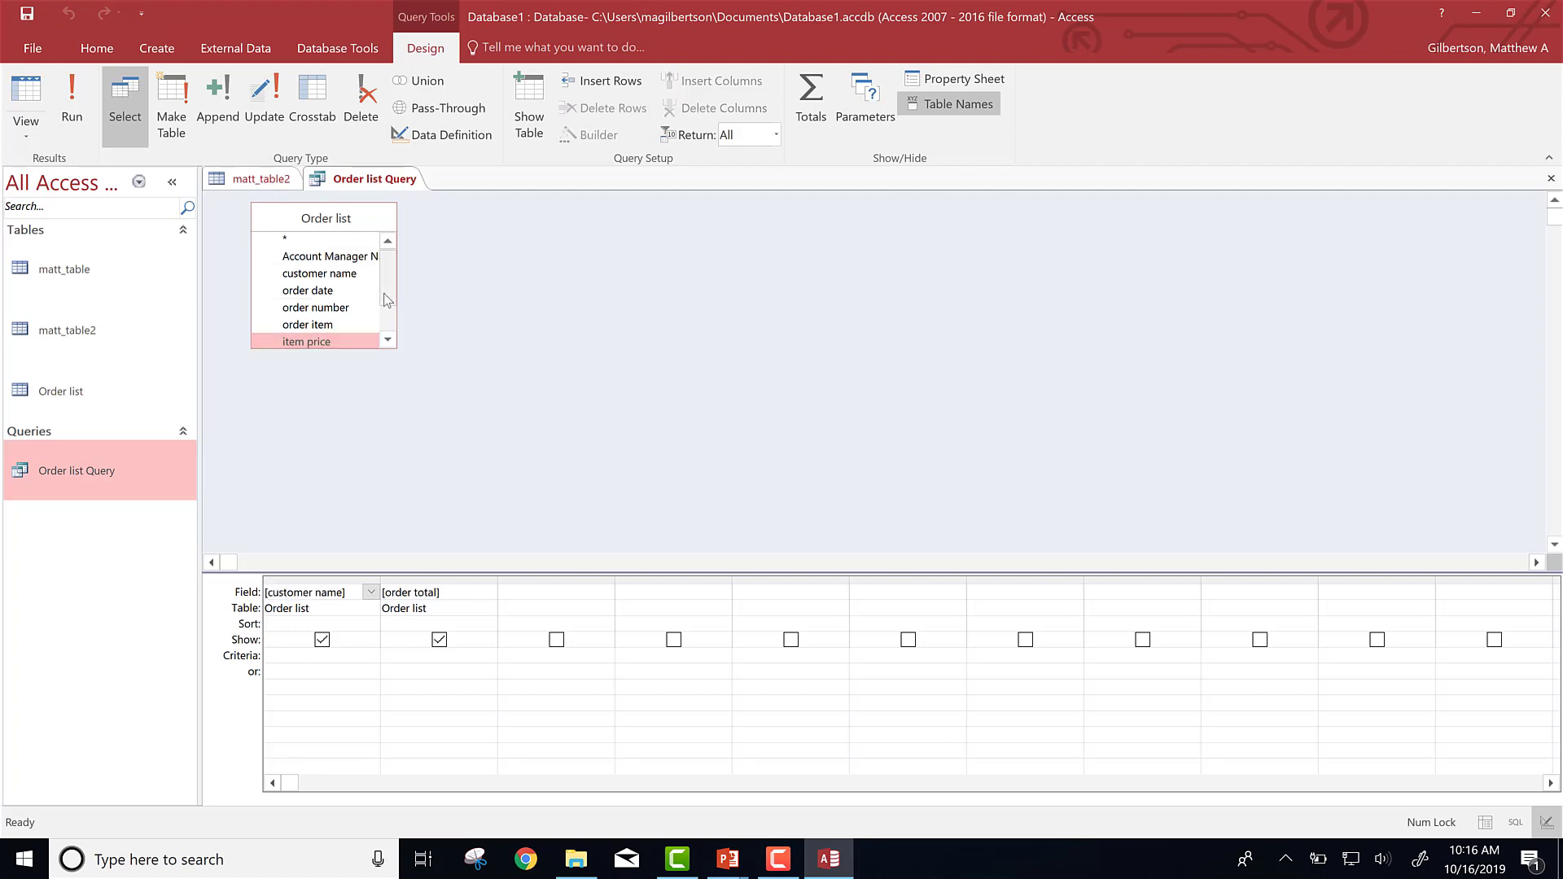
{"action": "left_click", "coordinate": [386, 334]}
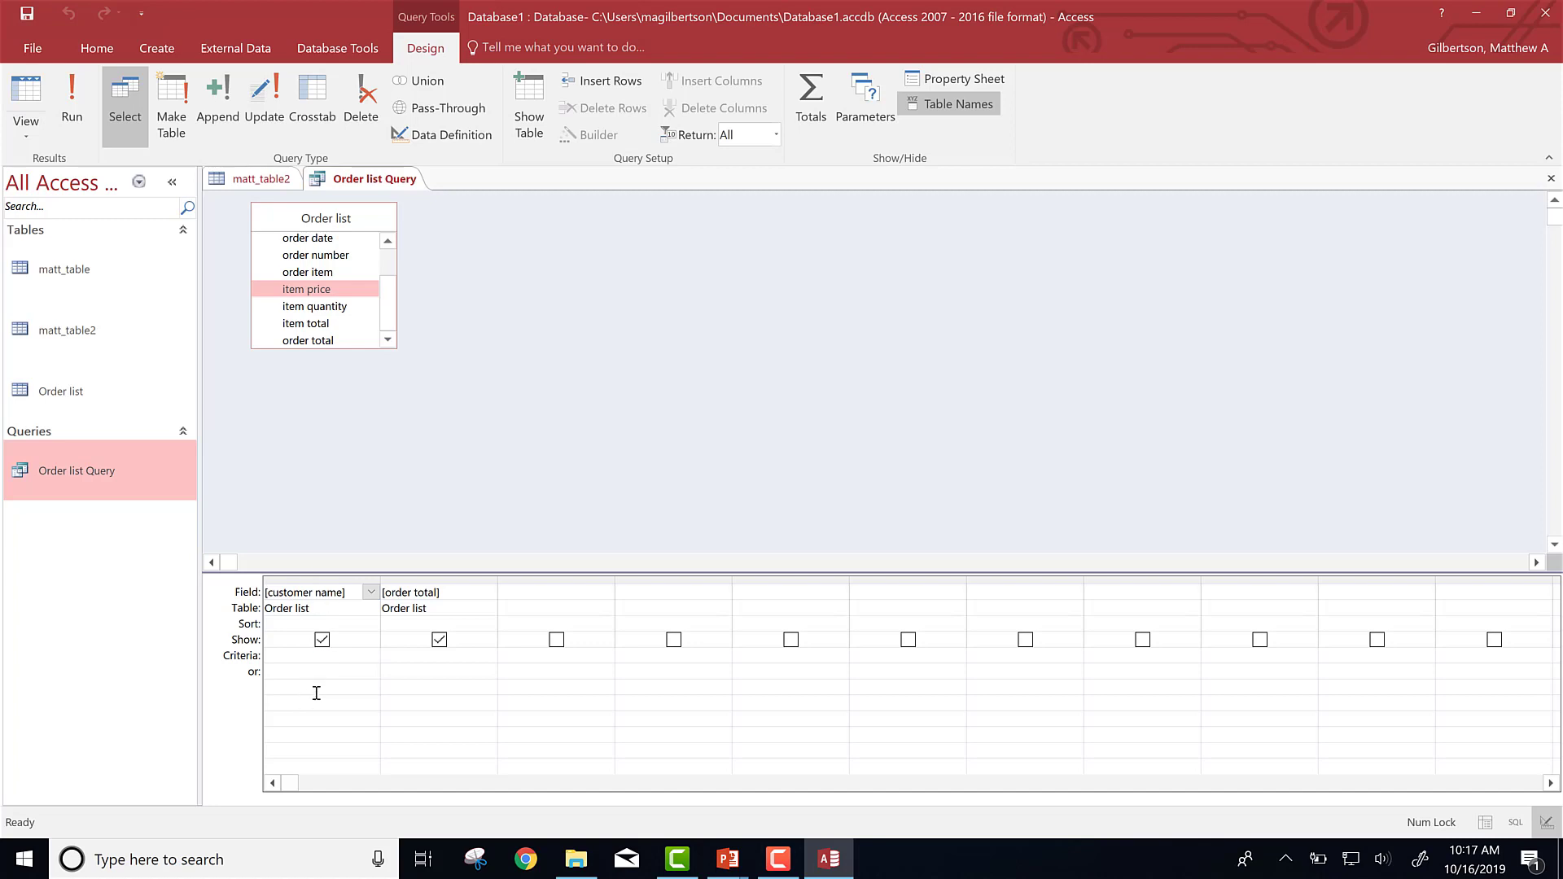
- Open the Order list table in Datasheet View and copy the account manager's name from the sixth record
{"action": "left_click", "coordinate": [344, 655]}
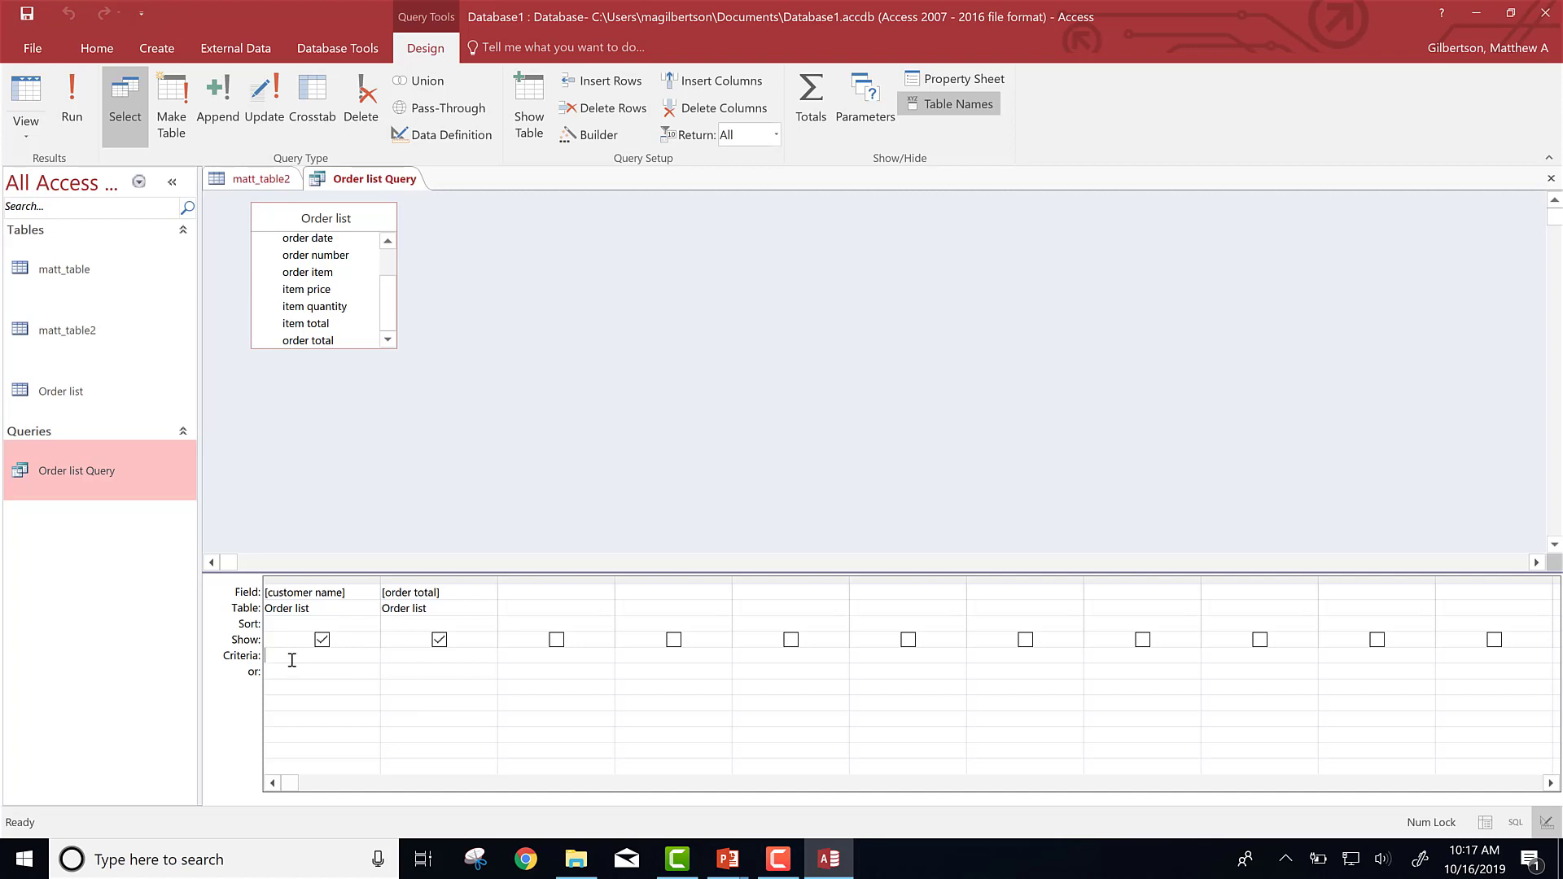
{"action": "left_click", "coordinate": [251, 184]}
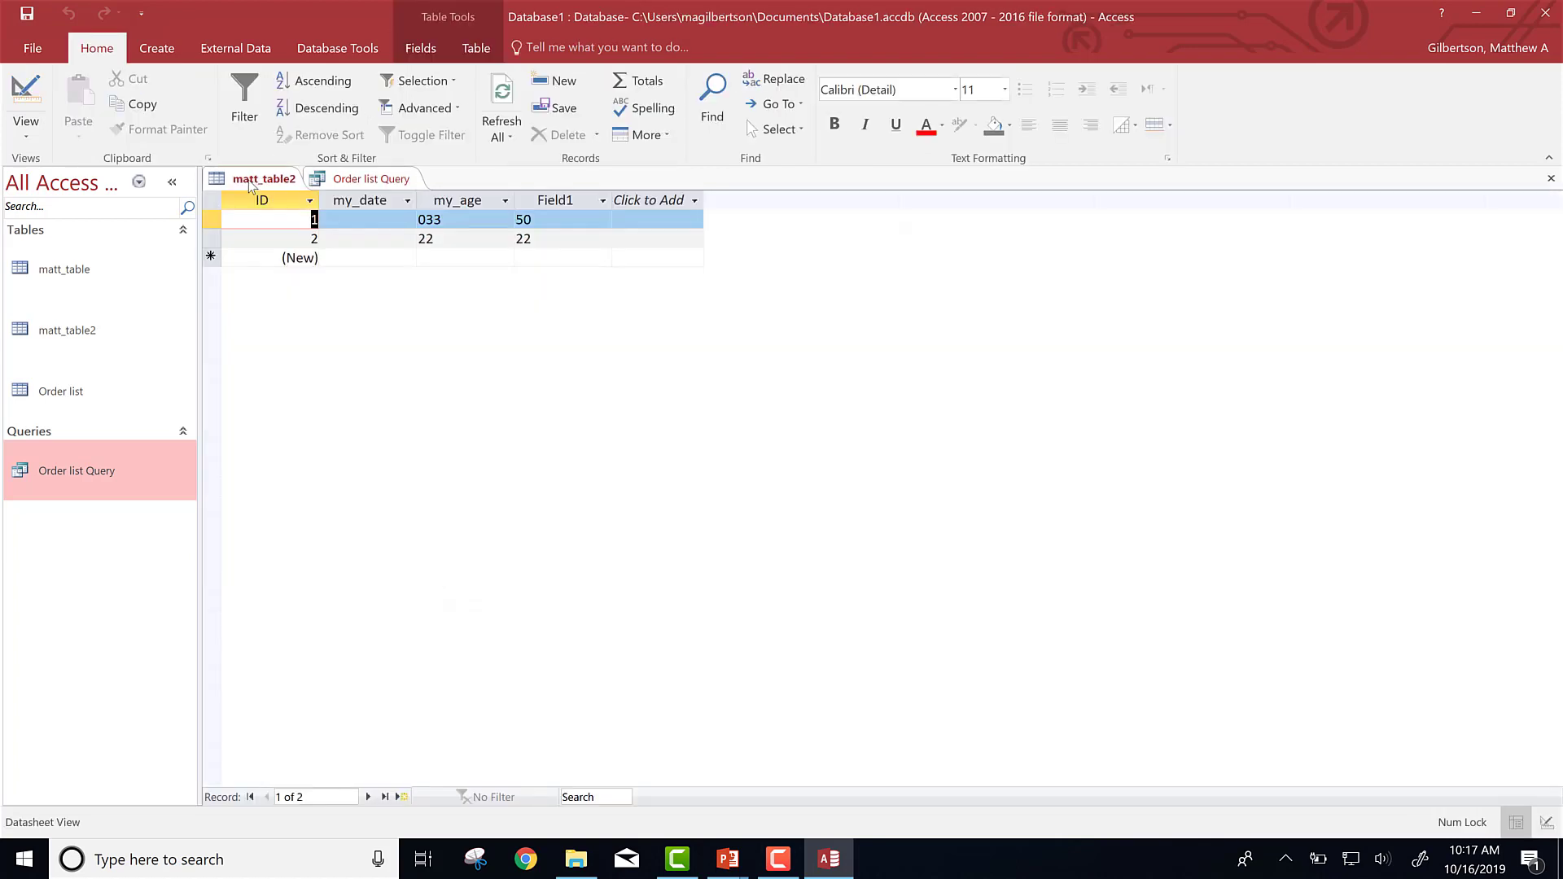
{"action": "left_click", "coordinate": [330, 180]}
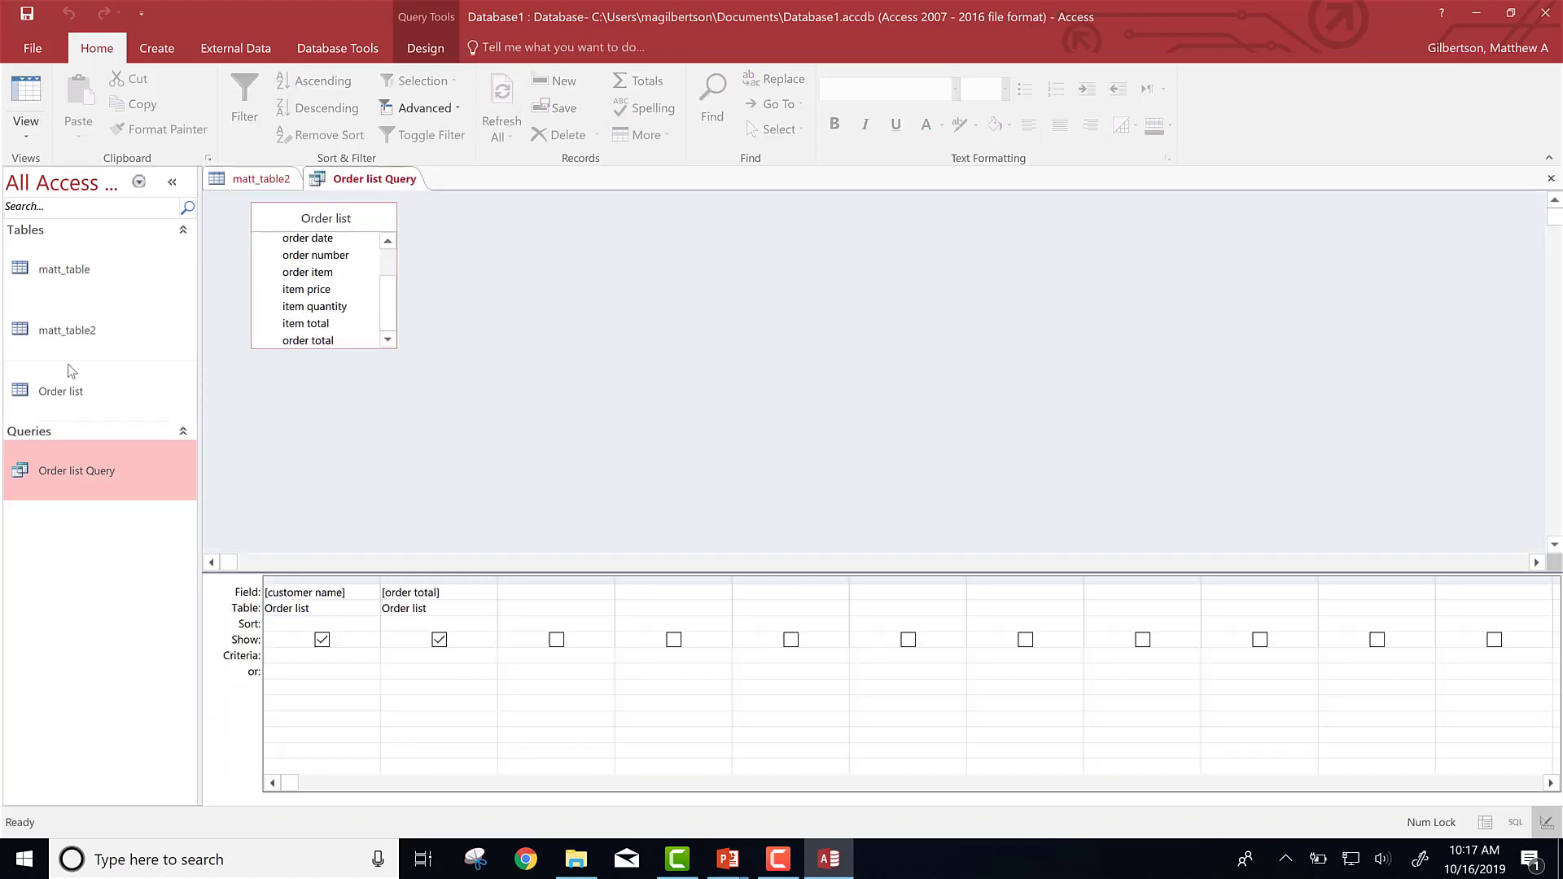
{"action": "double_click", "coordinate": [39, 384]}
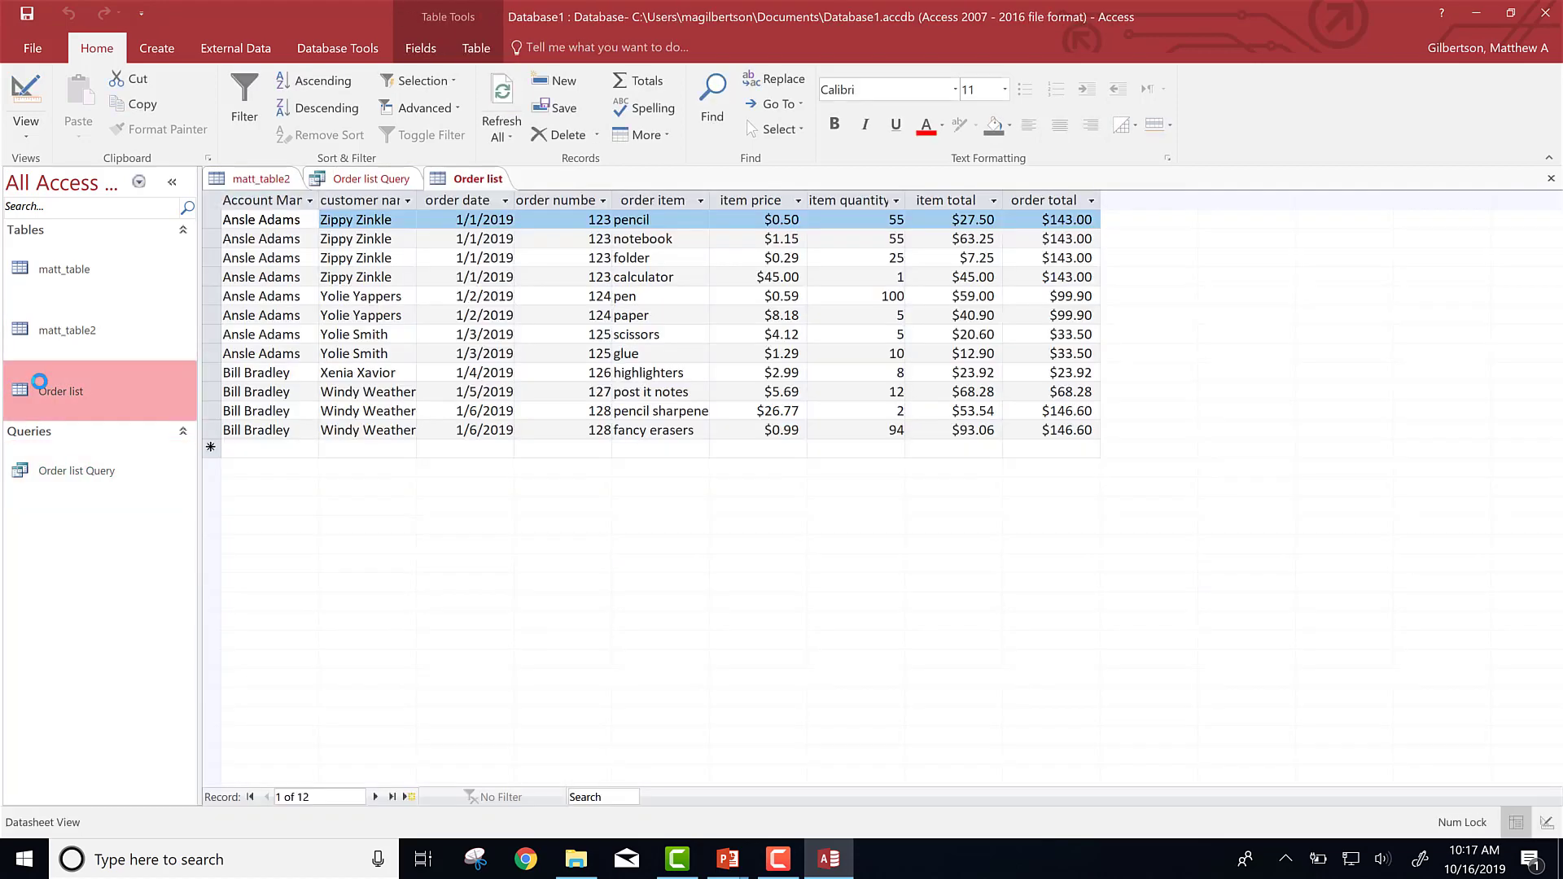
{"action": "double_click", "coordinate": [243, 314]}
{"action": "double_click", "coordinate": [243, 314]}
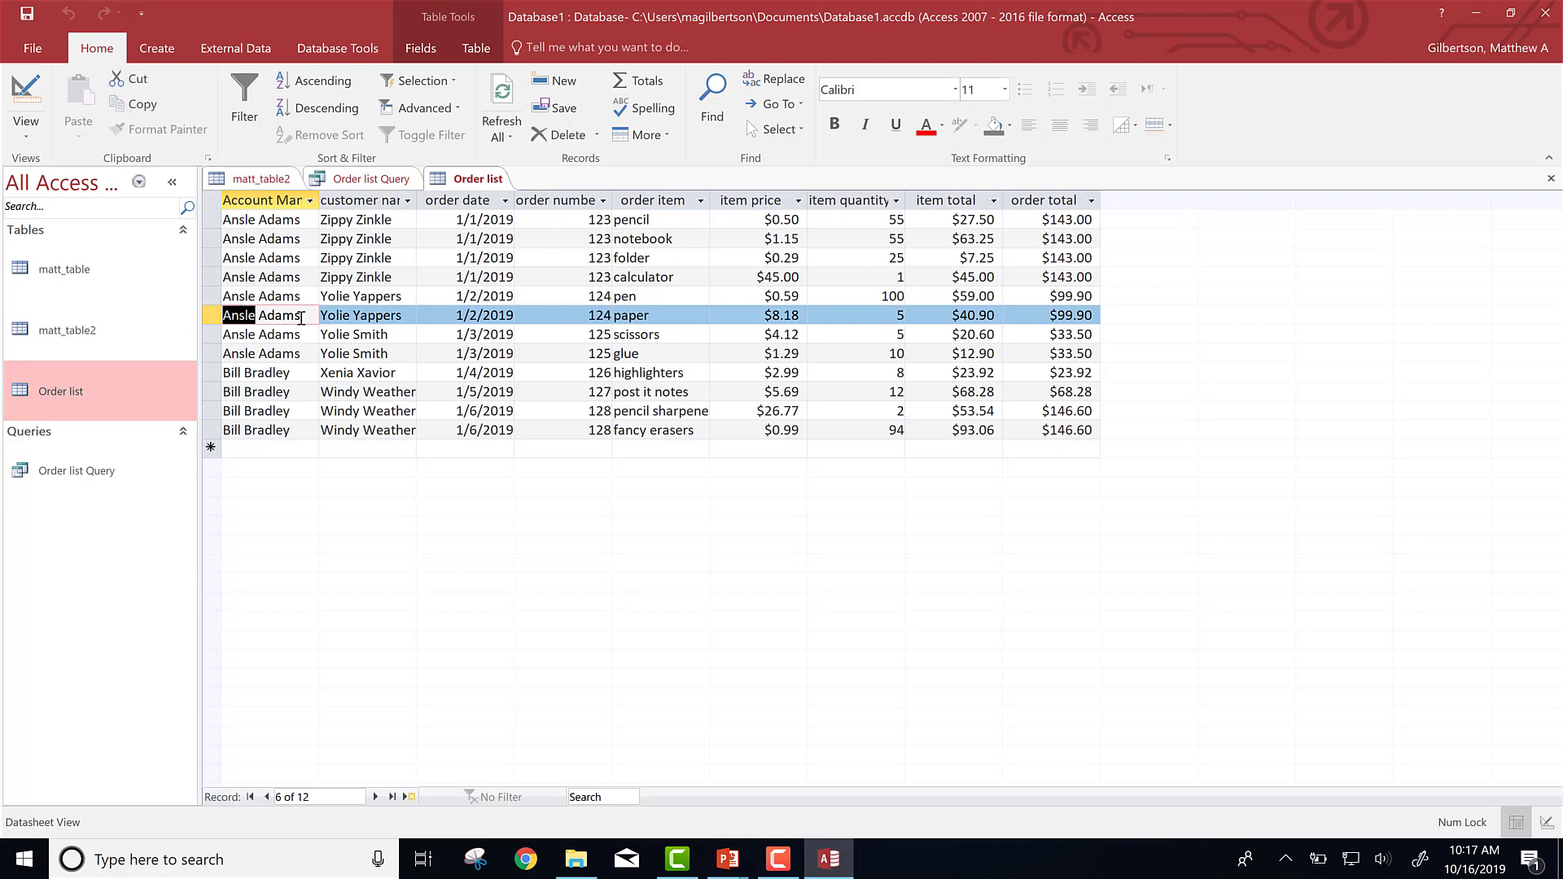
{"action": "left_click_drag", "start_coordinate": [301, 318], "coordinate": [213, 318]}
{"action": "key", "text": "ctrl+c"}
- Try the copied account manager's name as the criterion for the customer name field and run Order list Query
{"action": "left_click", "coordinate": [361, 181]}
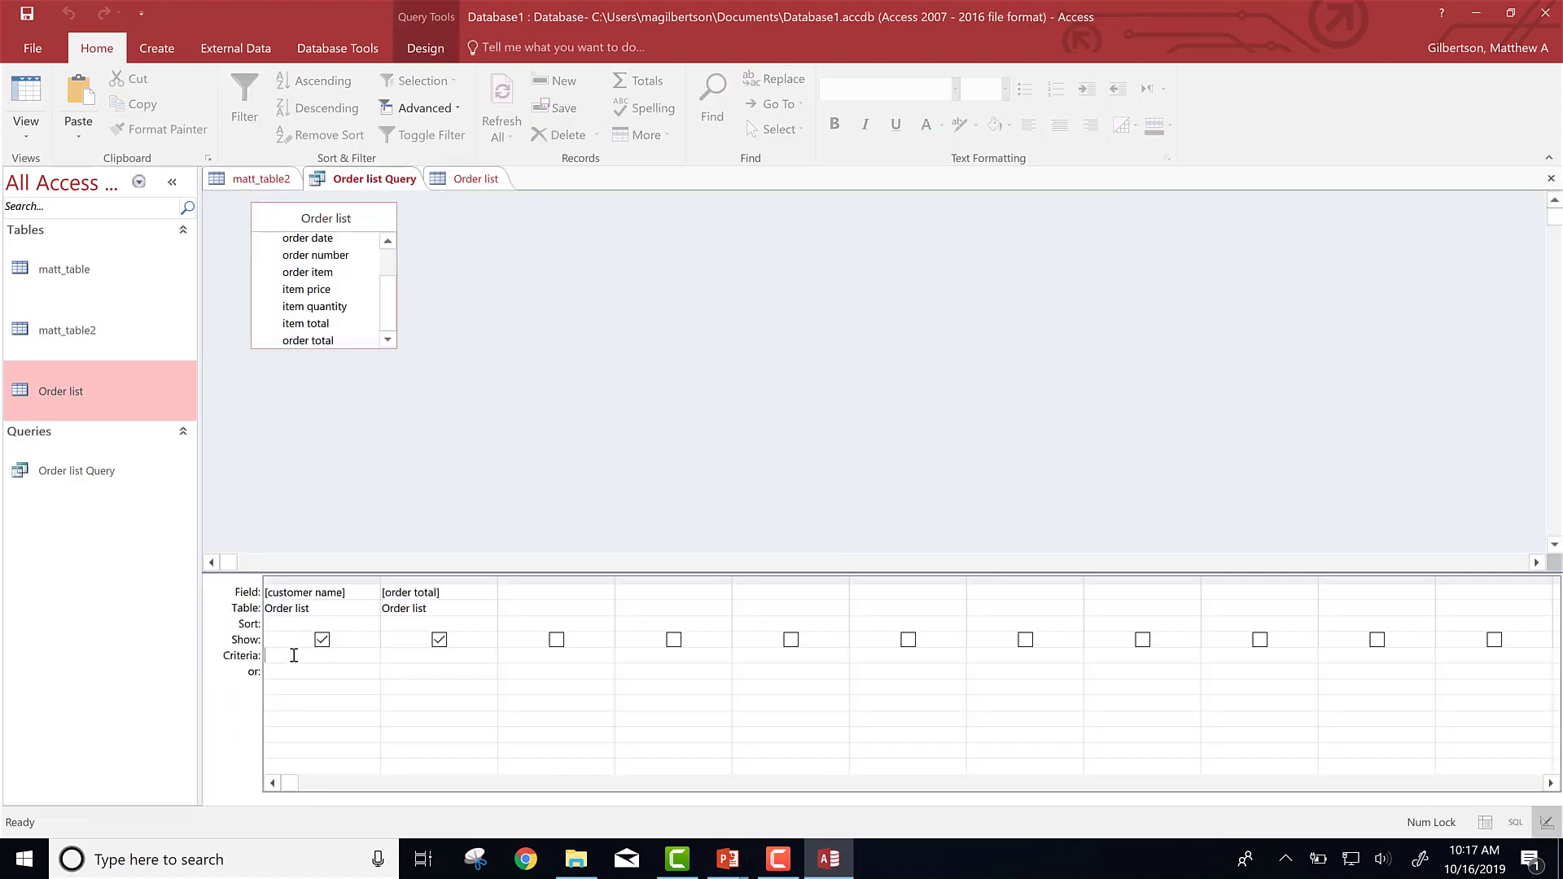
{"action": "key", "text": "ctrl+v"}
{"action": "left_click", "coordinate": [327, 678]}
{"action": "double_click", "coordinate": [24, 93]}
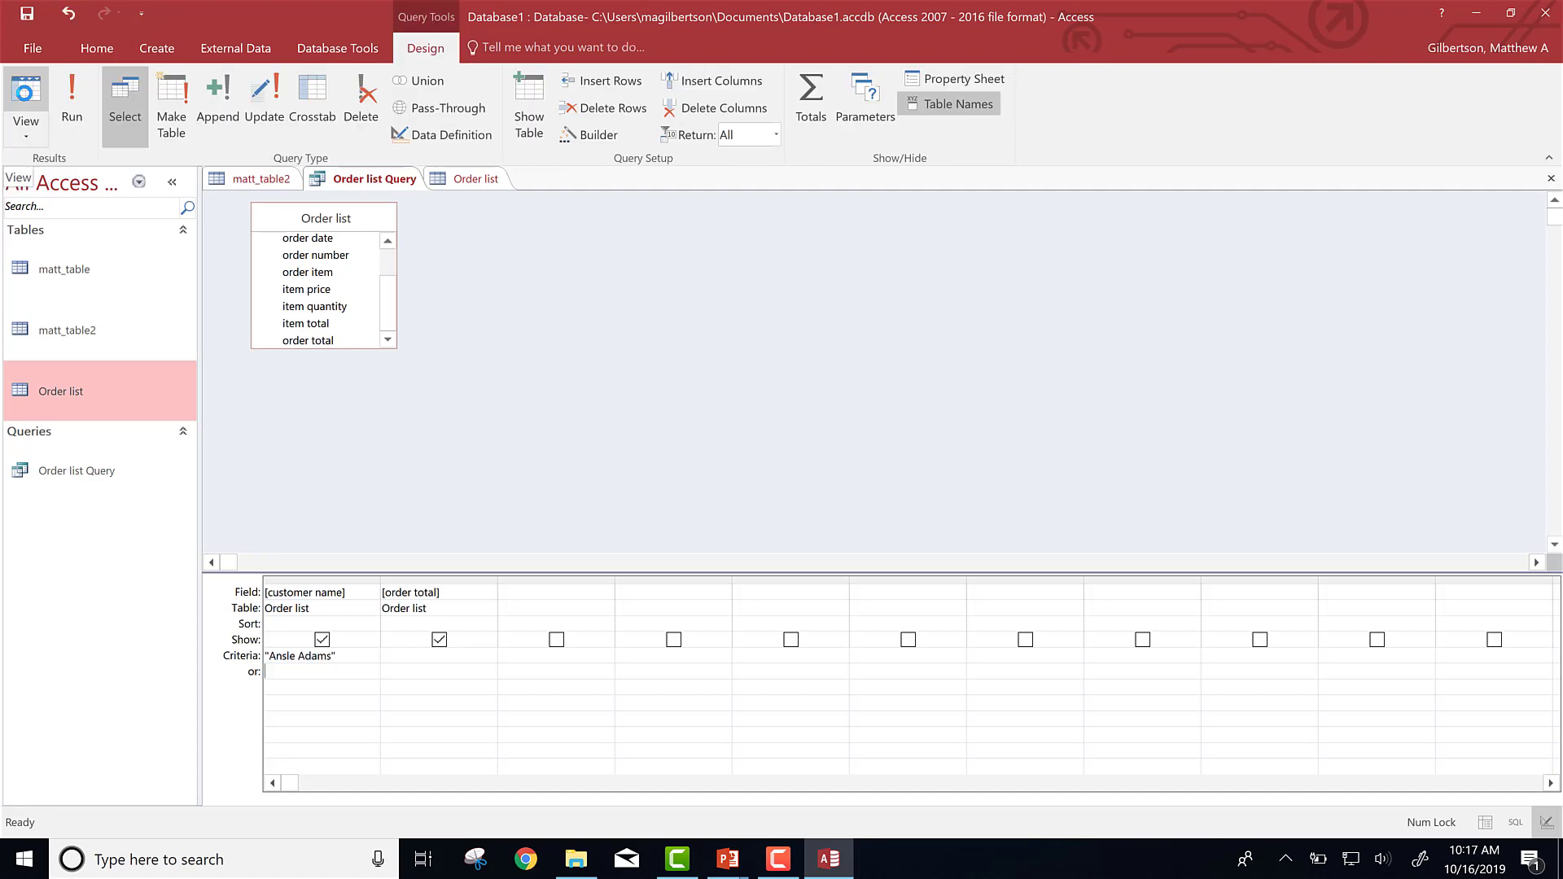
{"action": "left_click", "coordinate": [65, 108]}
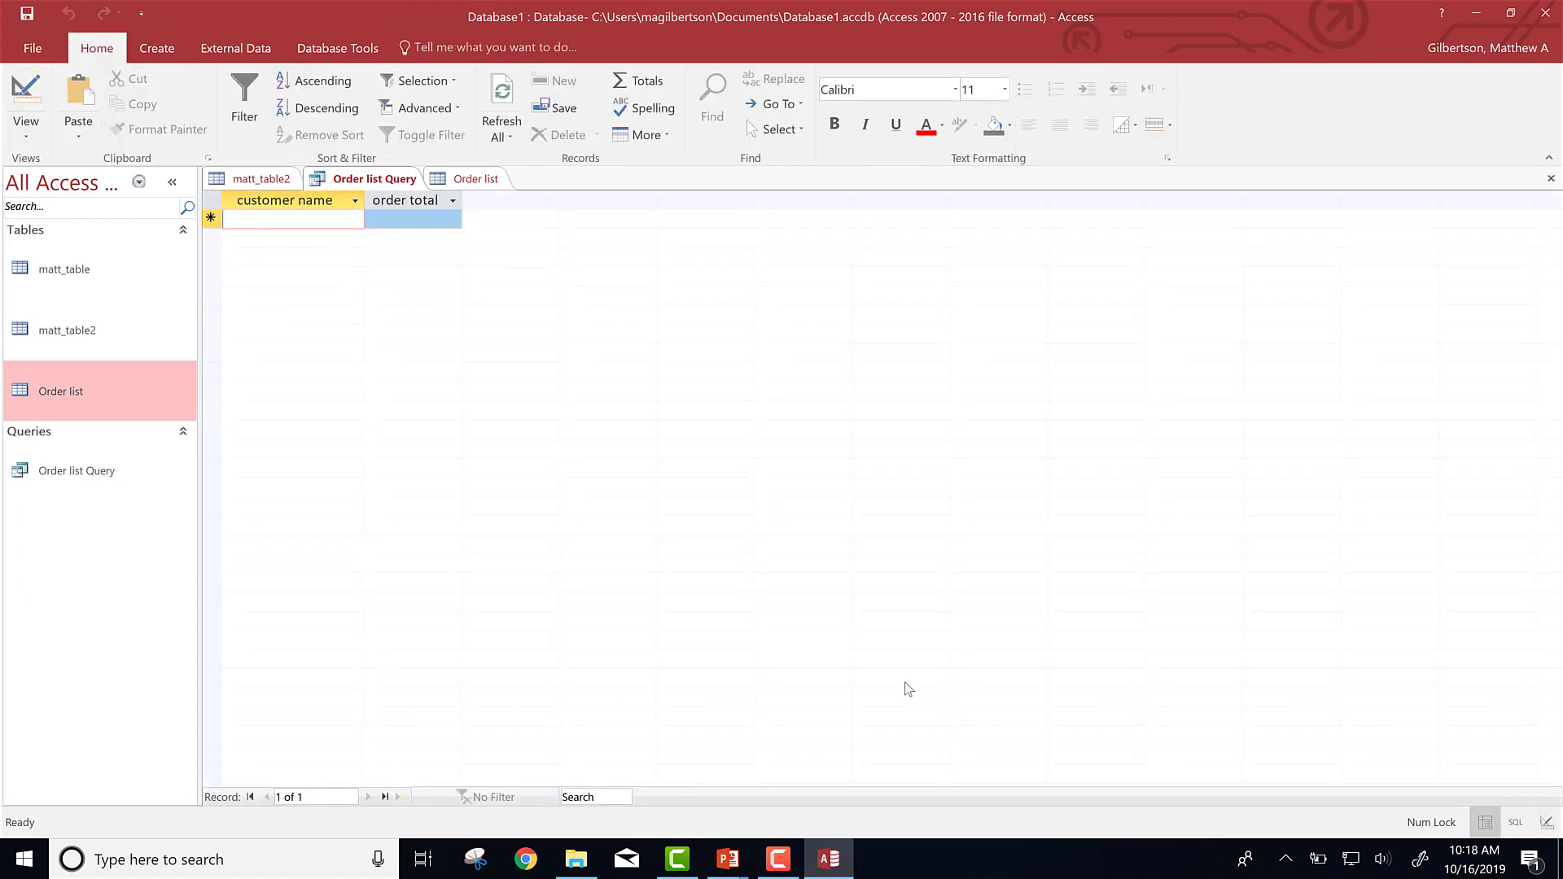
{"action": "key", "text": "alt+Tab"}
{"action": "key", "text": "alt+Tab"}
{"action": "key", "text": "alt+Tab"}
{"action": "key", "text": "alt+Tab"}
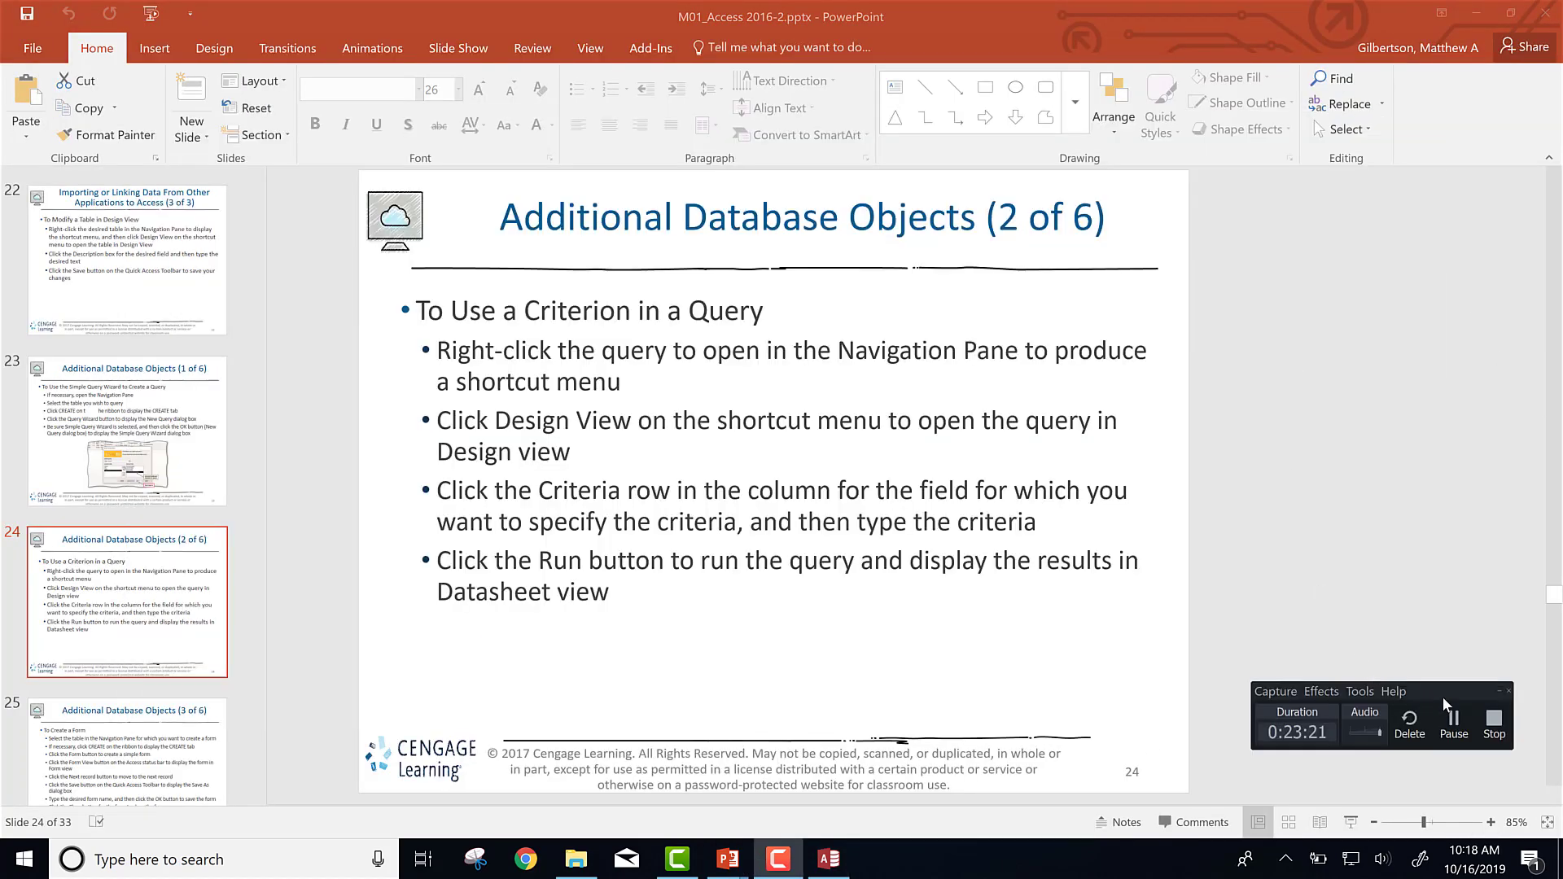
{"action": "left_click", "coordinate": [1454, 721]}
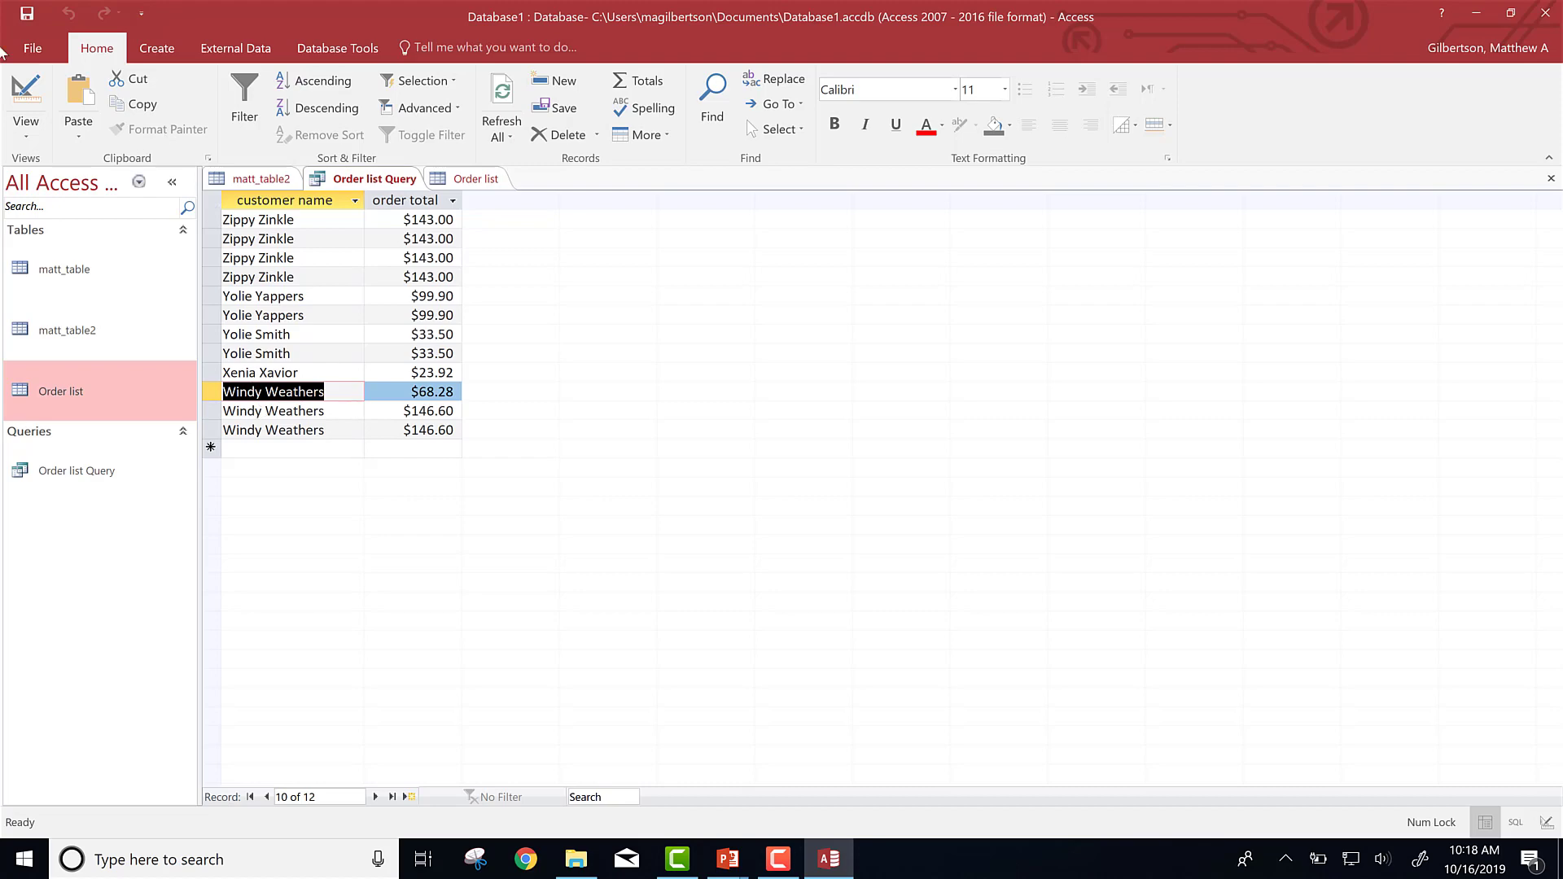
- Enter the customer's full name from the tenth query record as the customer name criterion in Design View and run the query
{"action": "left_click", "coordinate": [29, 95]}
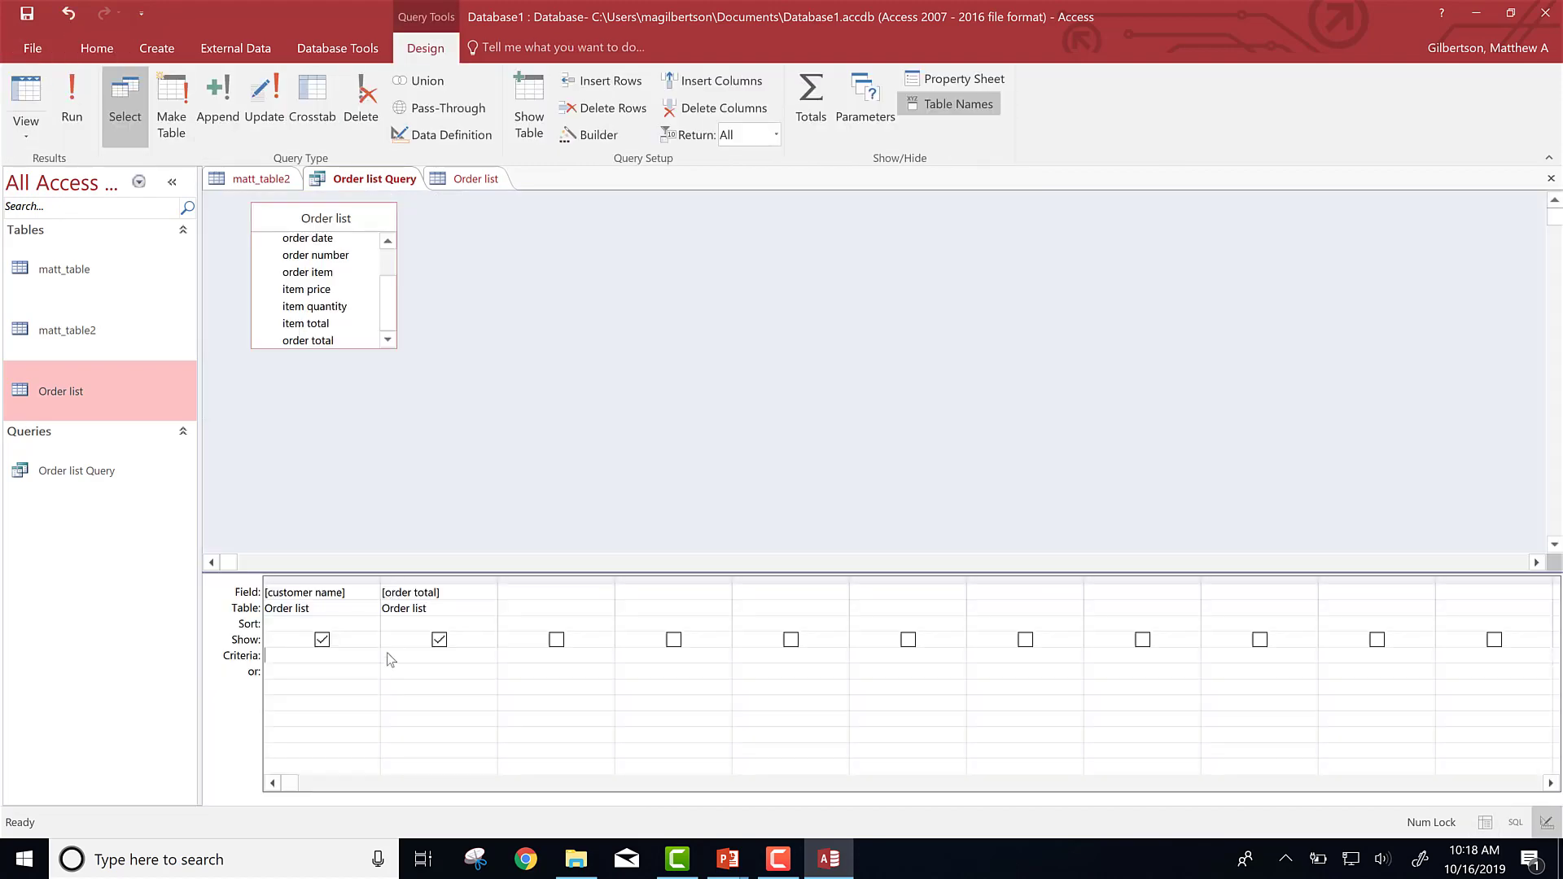
{"action": "left_click", "coordinate": [330, 654]}
{"action": "type", "text": "Windy Weathers"}
{"action": "left_click", "coordinate": [347, 681]}
{"action": "left_click", "coordinate": [71, 100]}
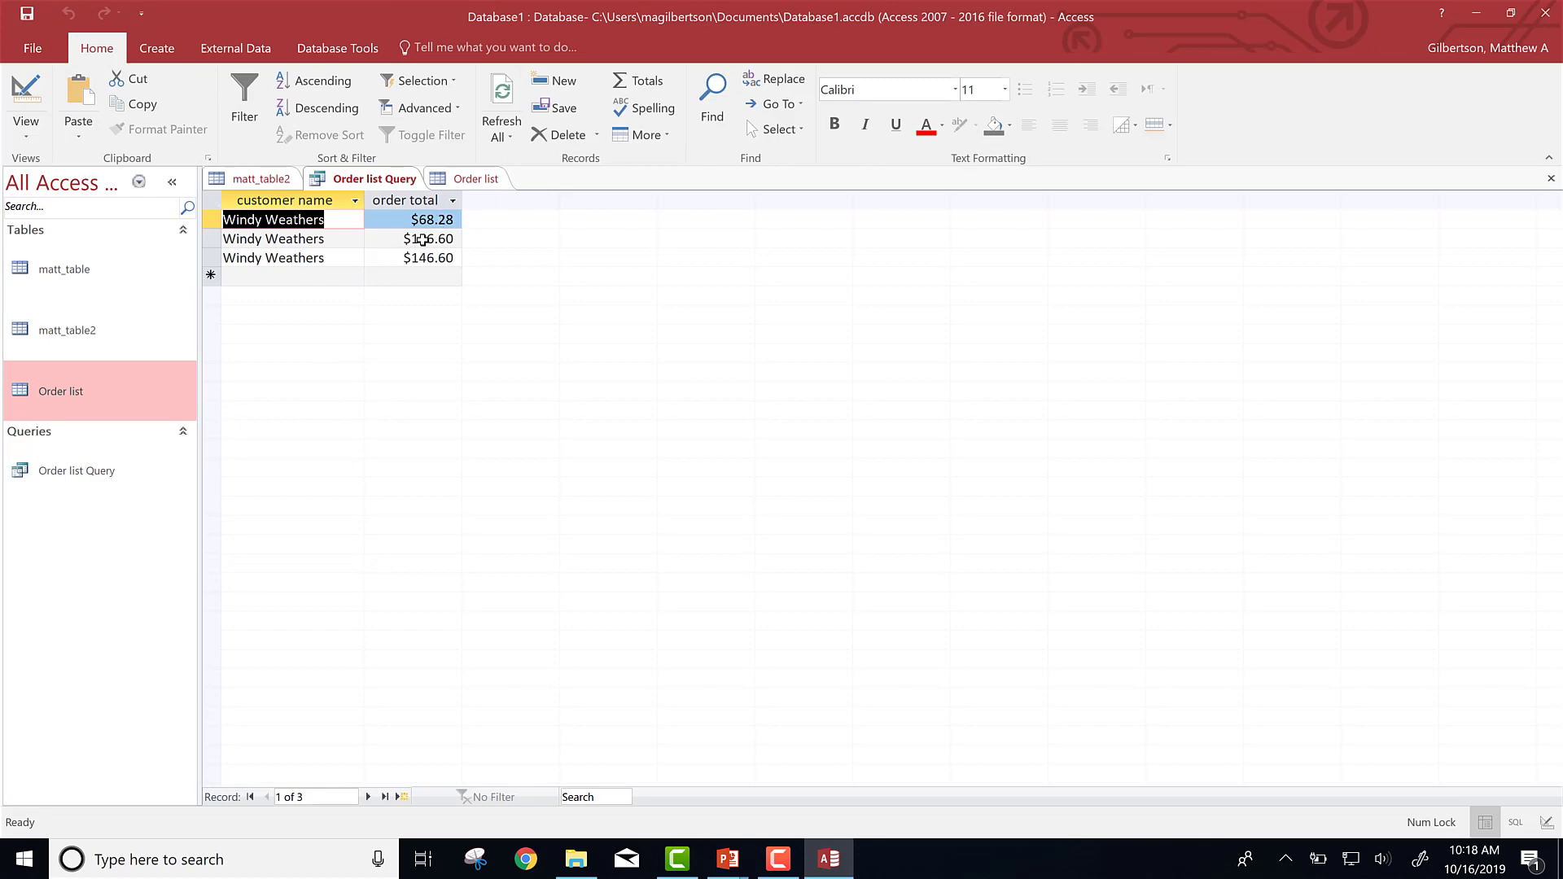
- Switch to PowerPoint and advance to the "Additional Database Objects (3 of 6)" slide on creating a form
{"action": "key", "text": "alt+Tab"}
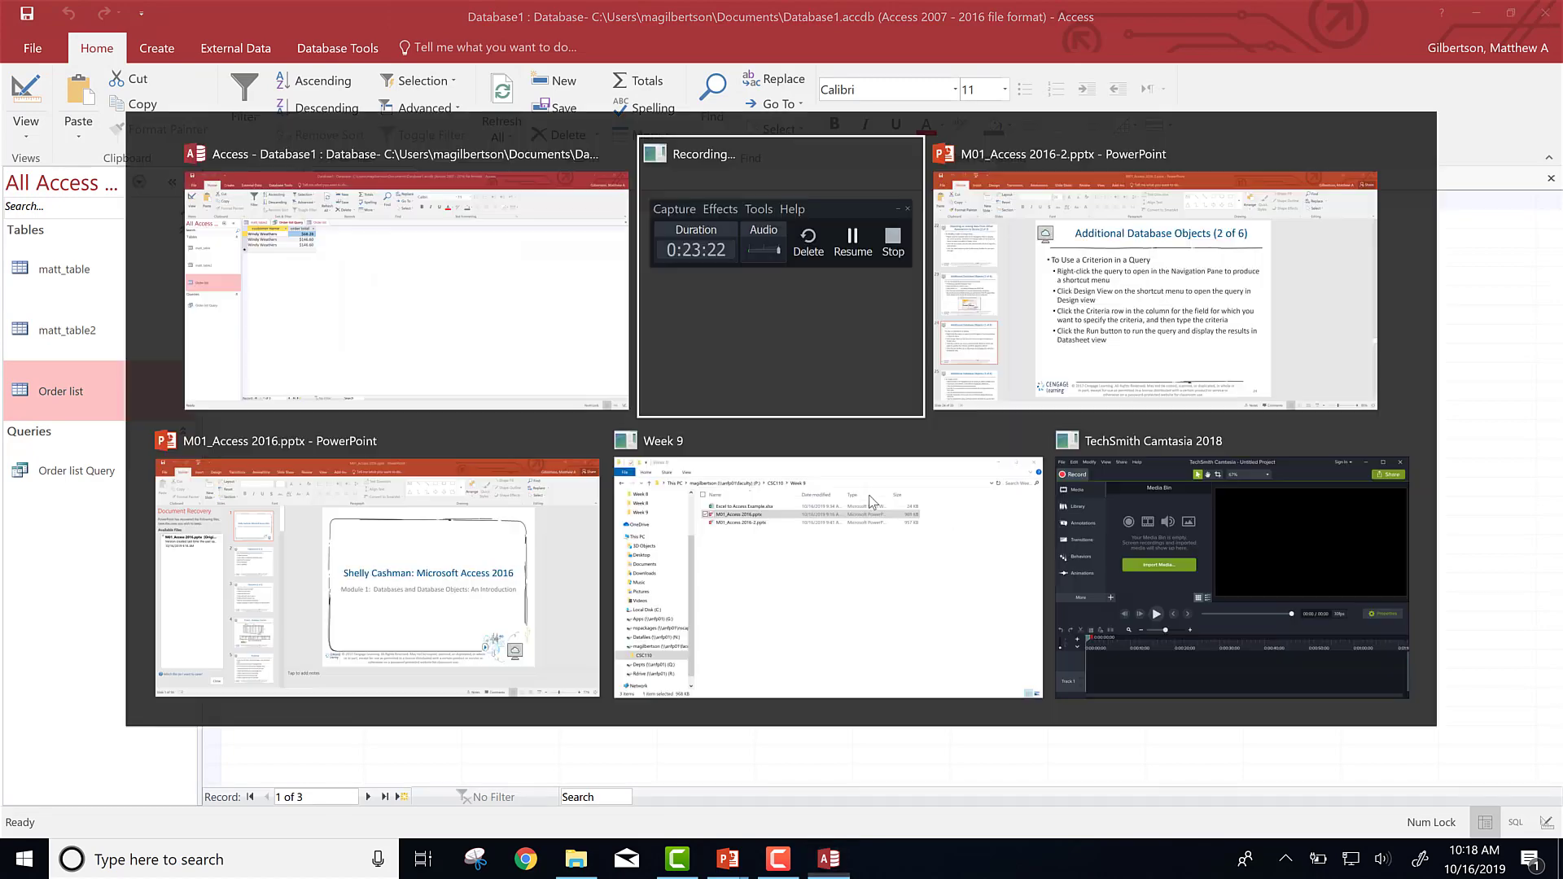
{"action": "key", "text": "alt+Tab"}
{"action": "key", "text": "alt+Tab"}
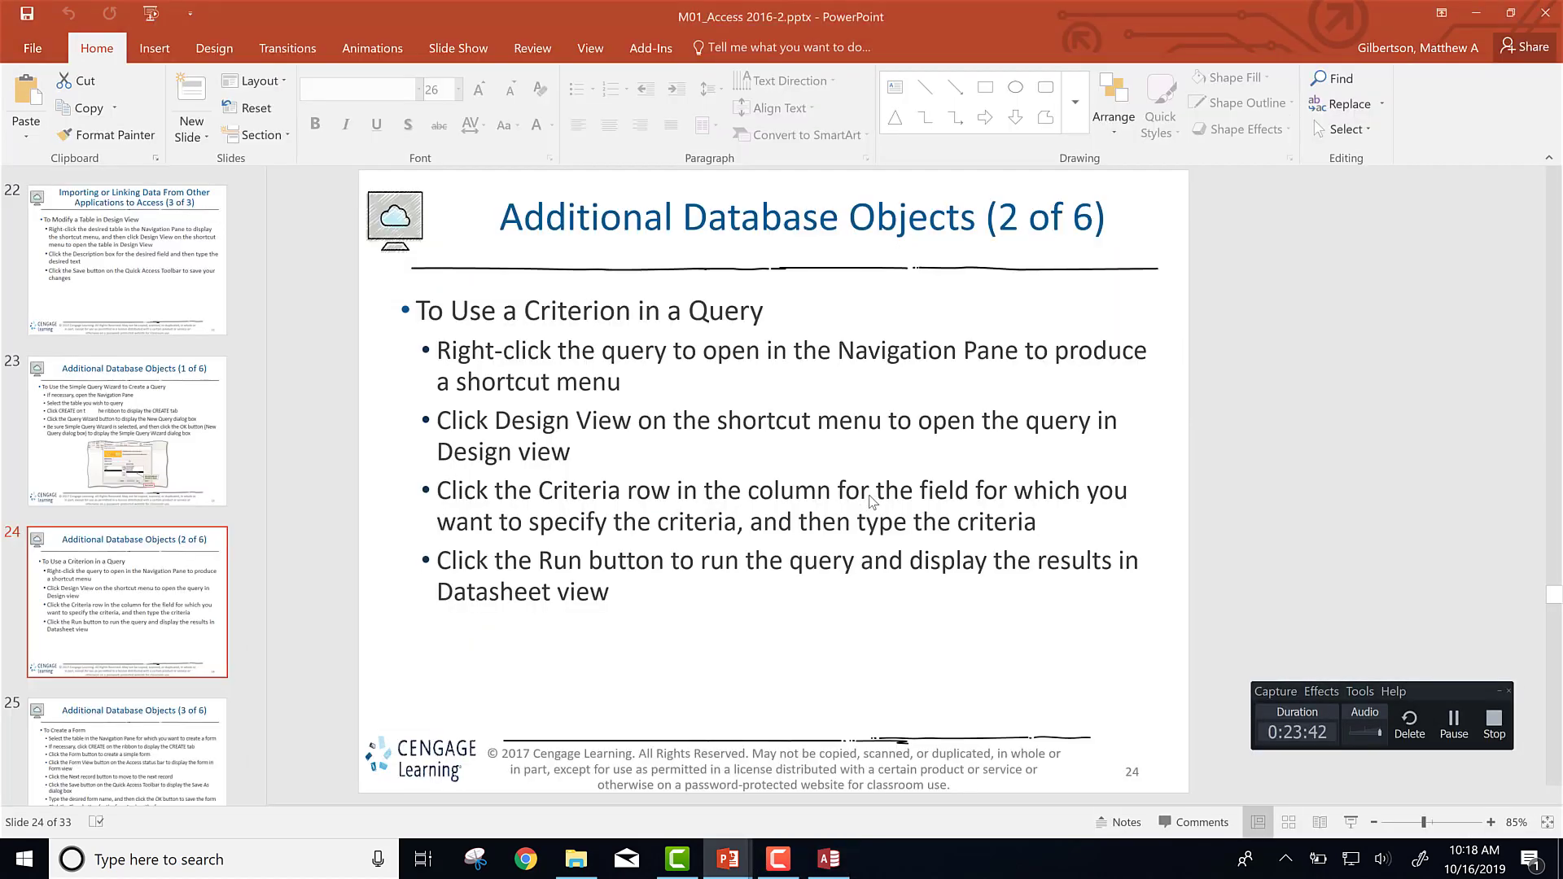
{"action": "key", "text": "Page_Down"}
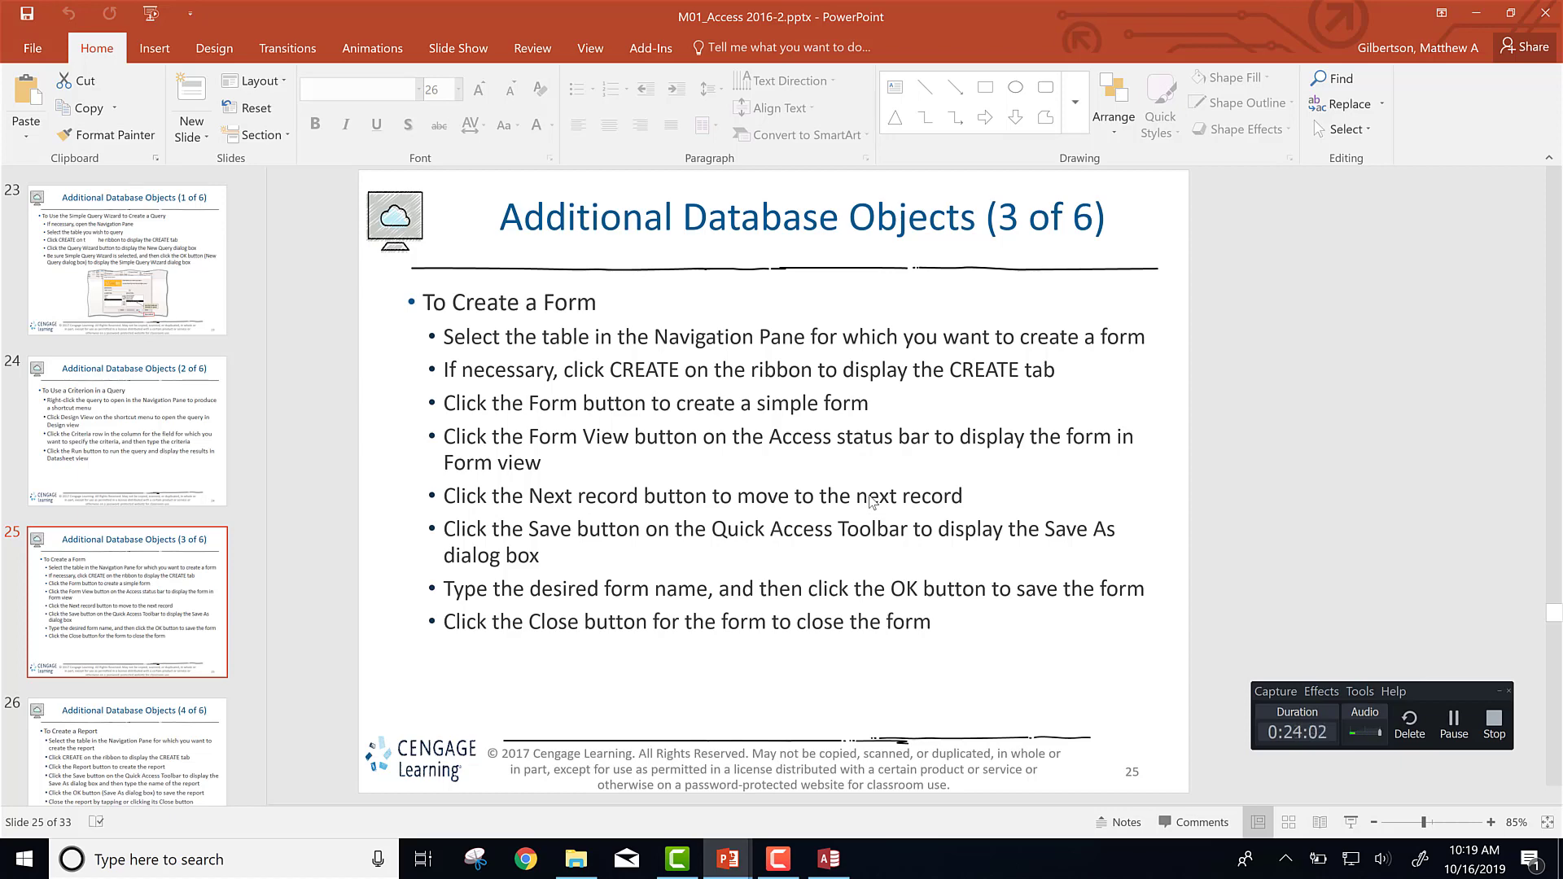
- Switch to Access, save Order list Query to try creating a simple form from it, and discard that form unsaved
{"action": "key", "text": "alt+Tab"}
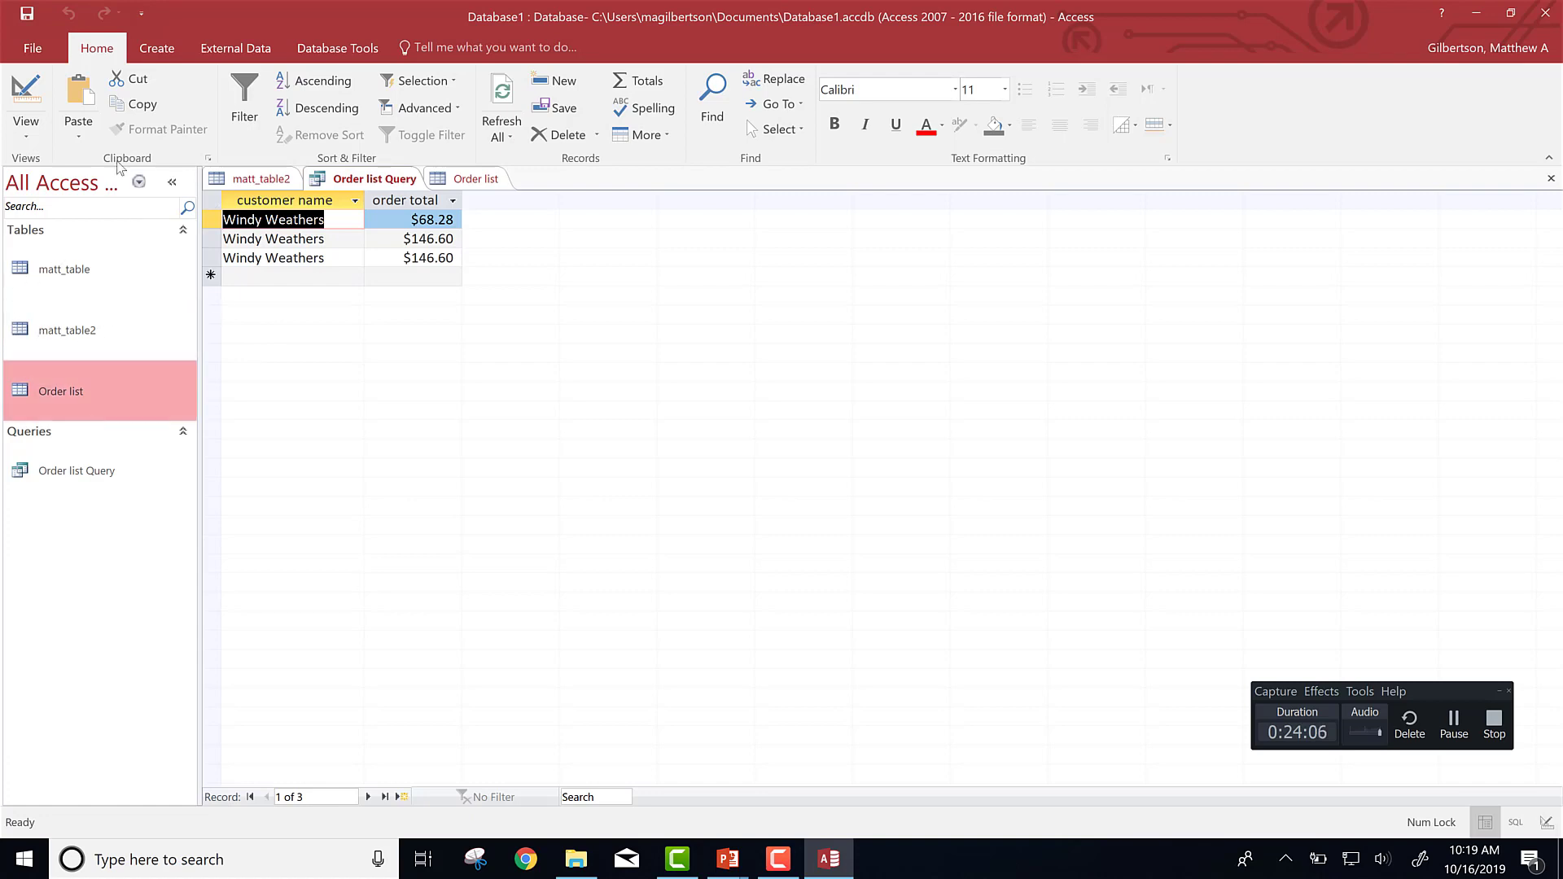
{"action": "left_click", "coordinate": [147, 57]}
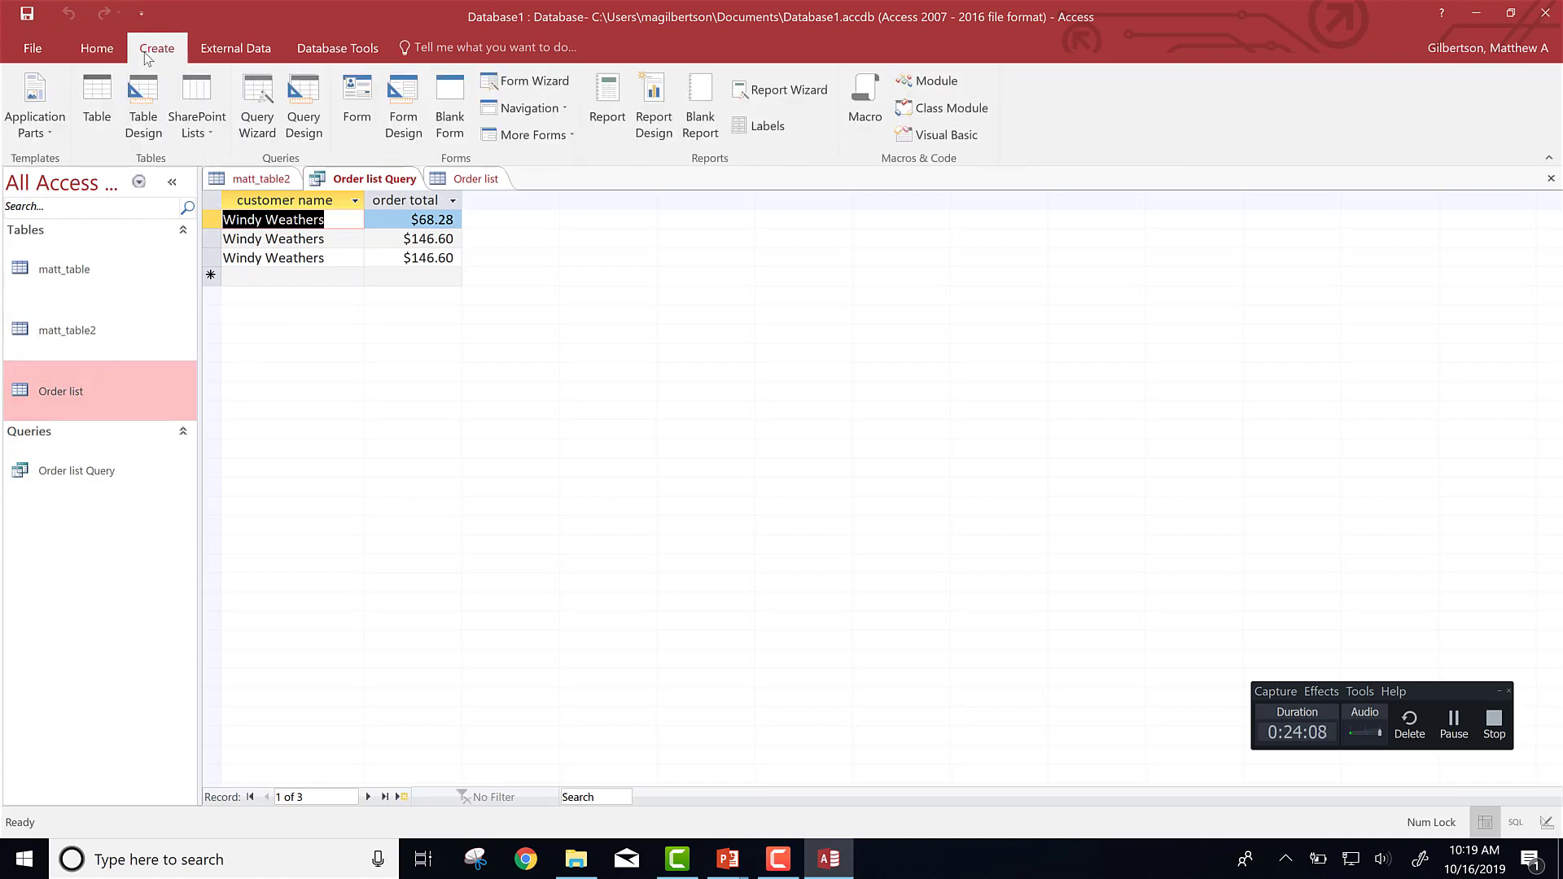
{"action": "left_click", "coordinate": [350, 88]}
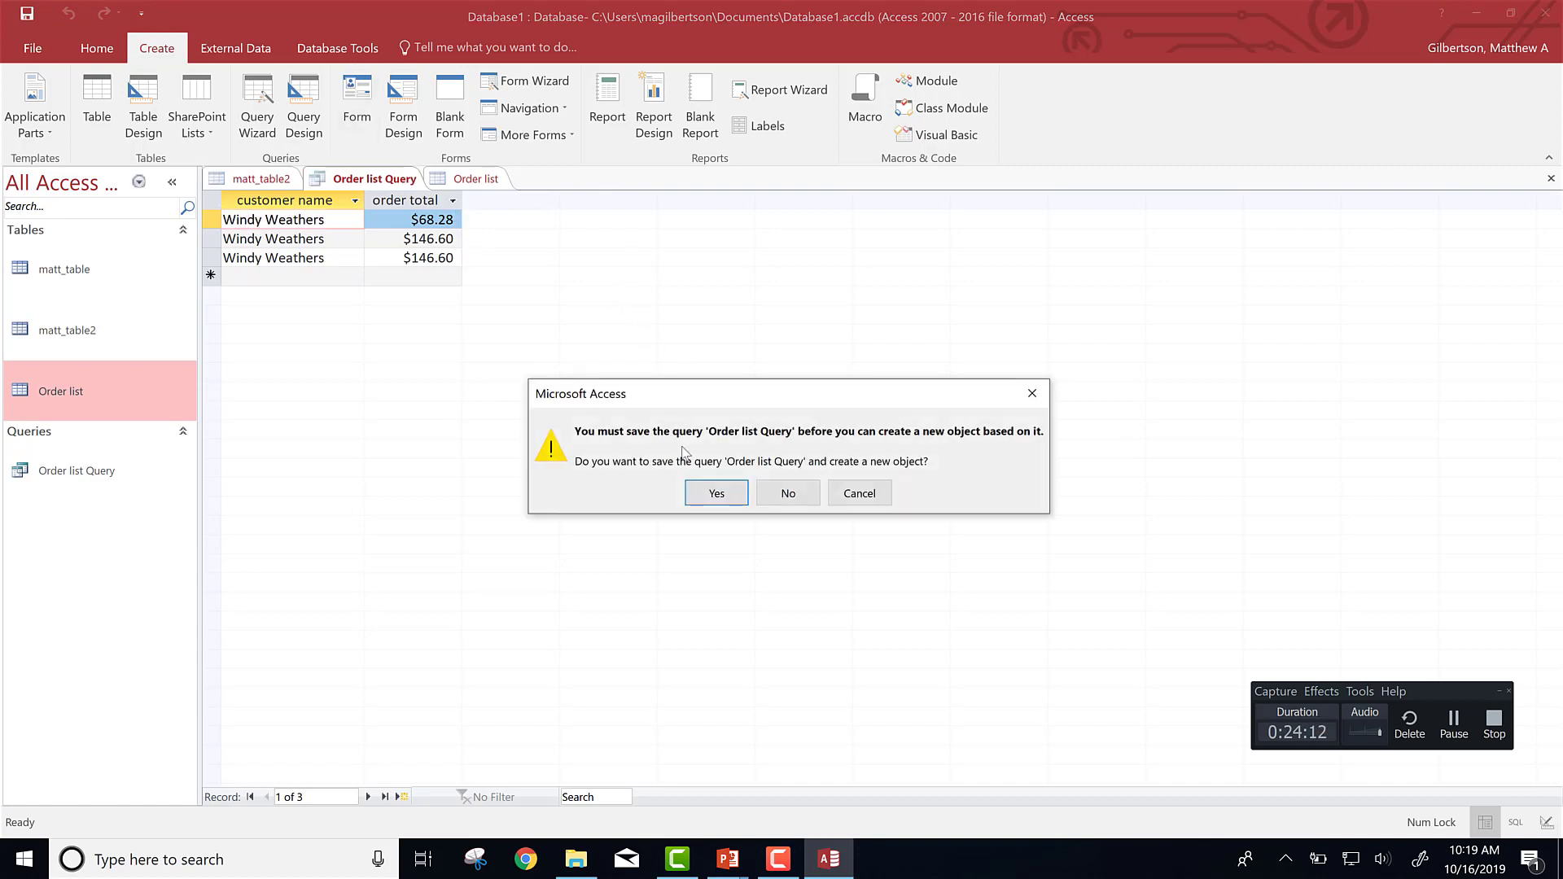
{"action": "left_click", "coordinate": [720, 494]}
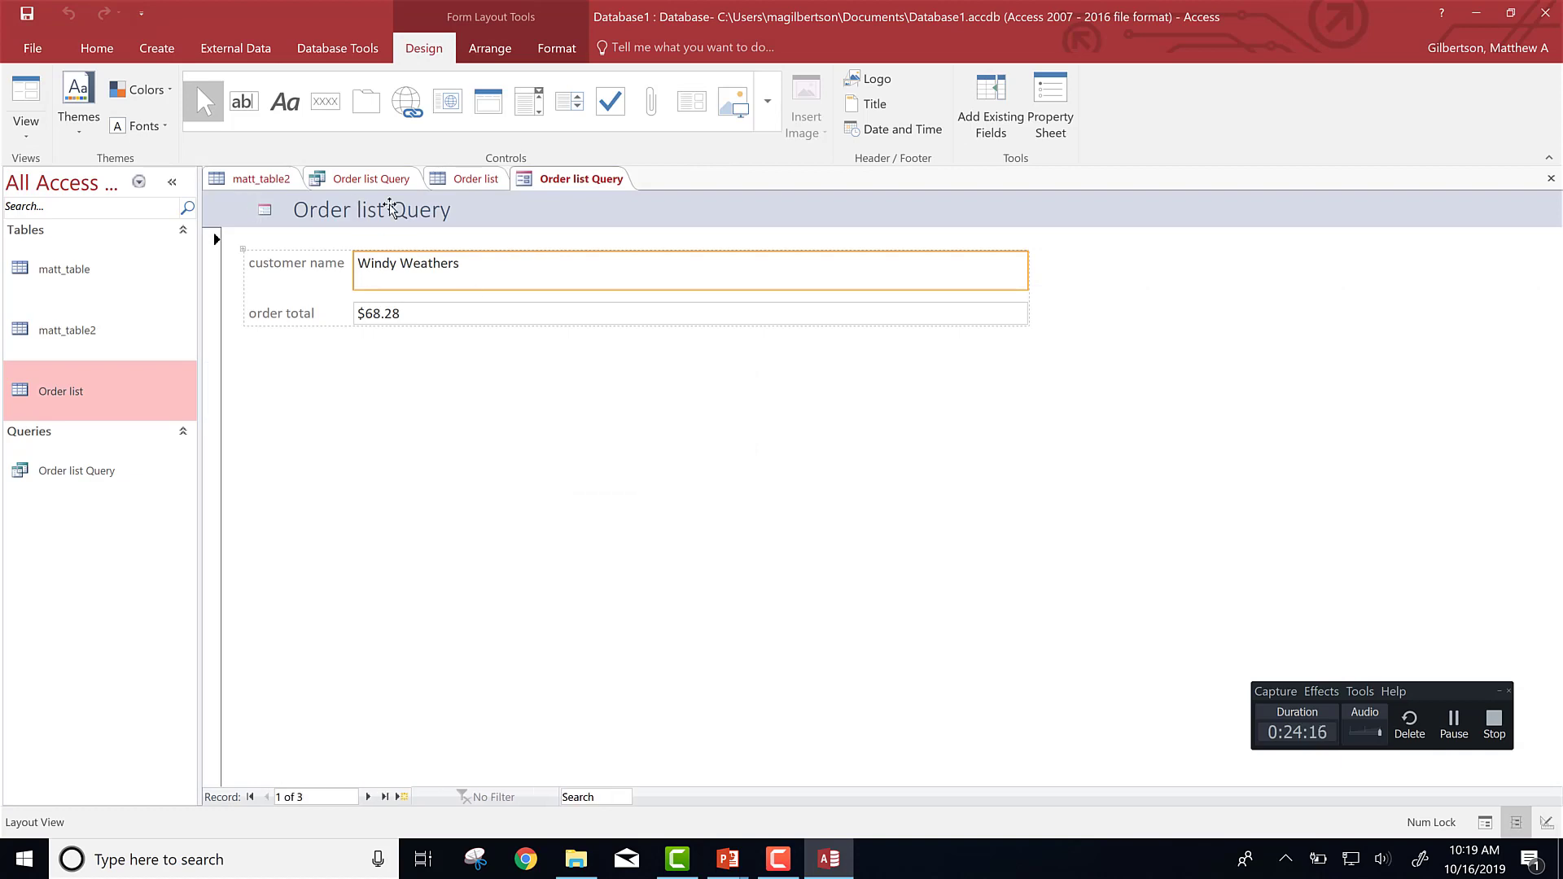
{"action": "left_click", "coordinate": [1551, 179]}
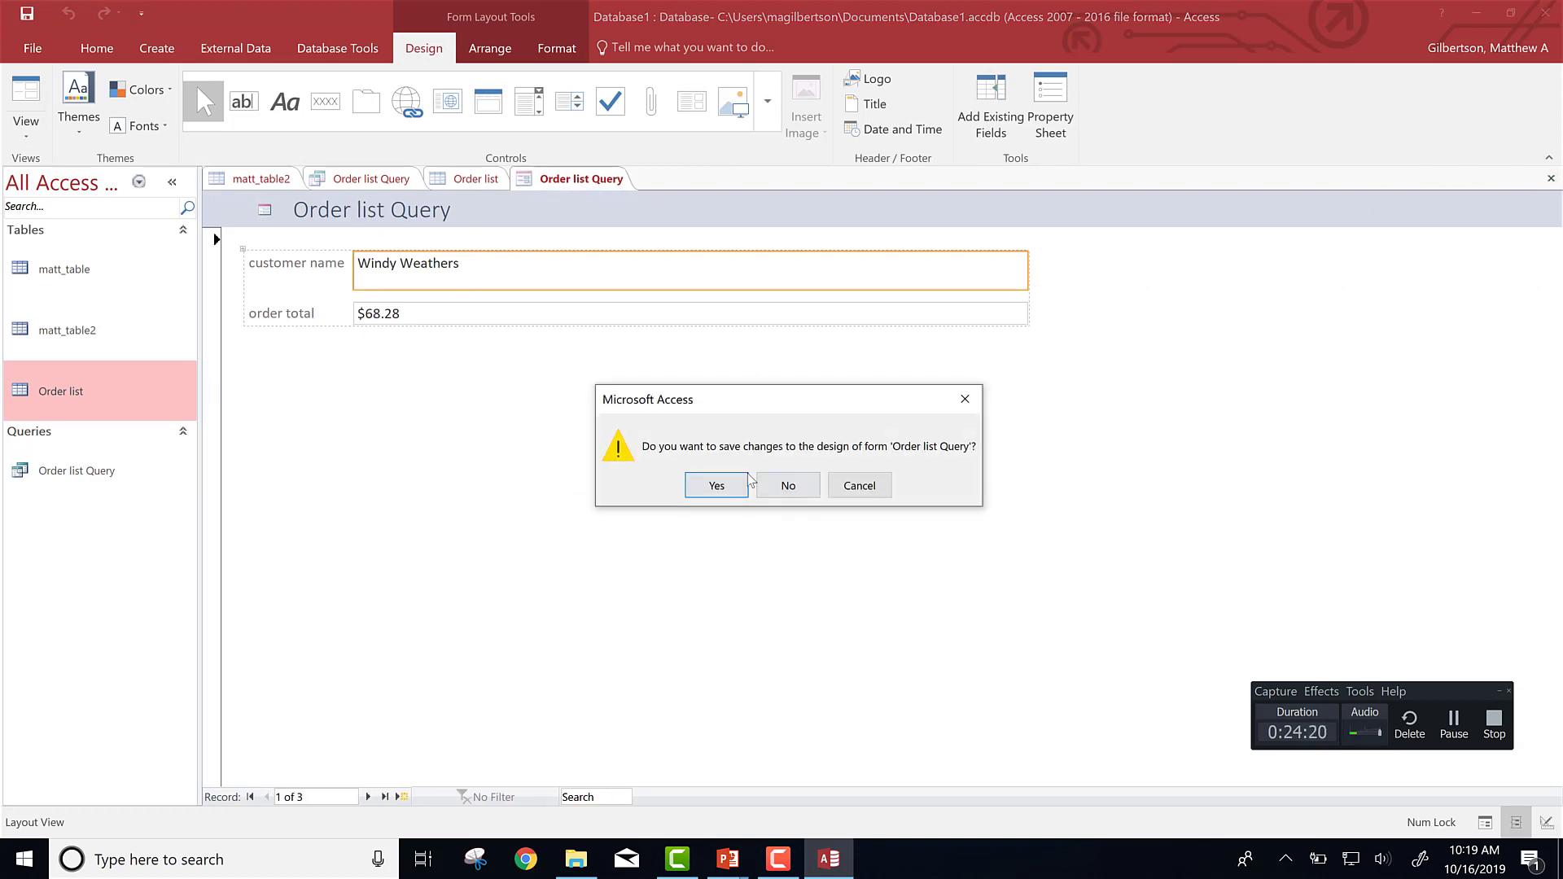
{"action": "left_click", "coordinate": [787, 487]}
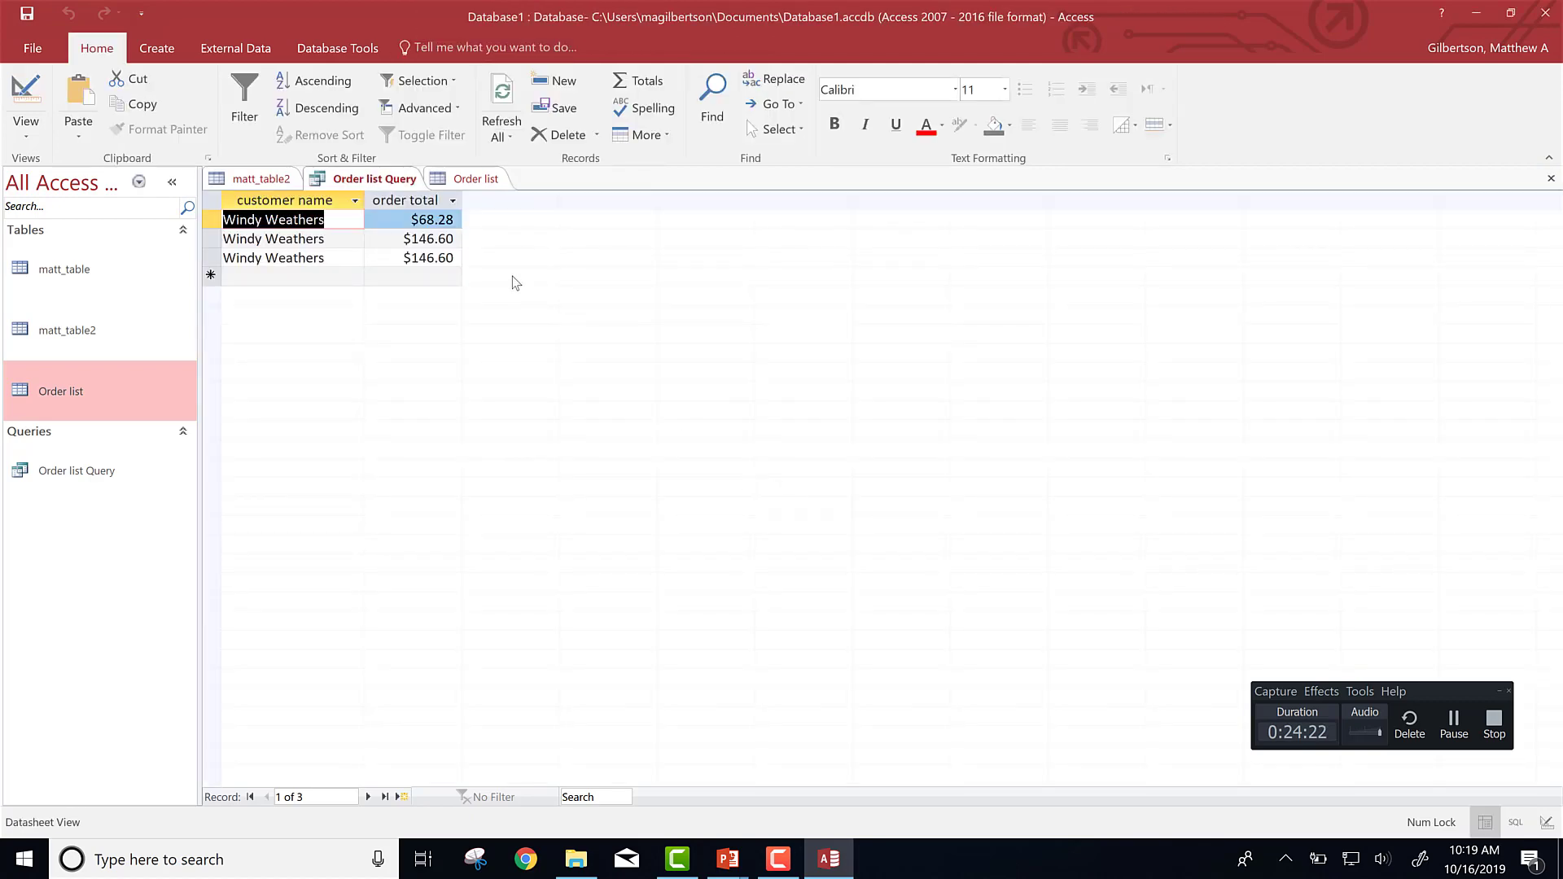
- Create a simple form based on the Order list table
{"action": "left_click", "coordinate": [462, 179]}
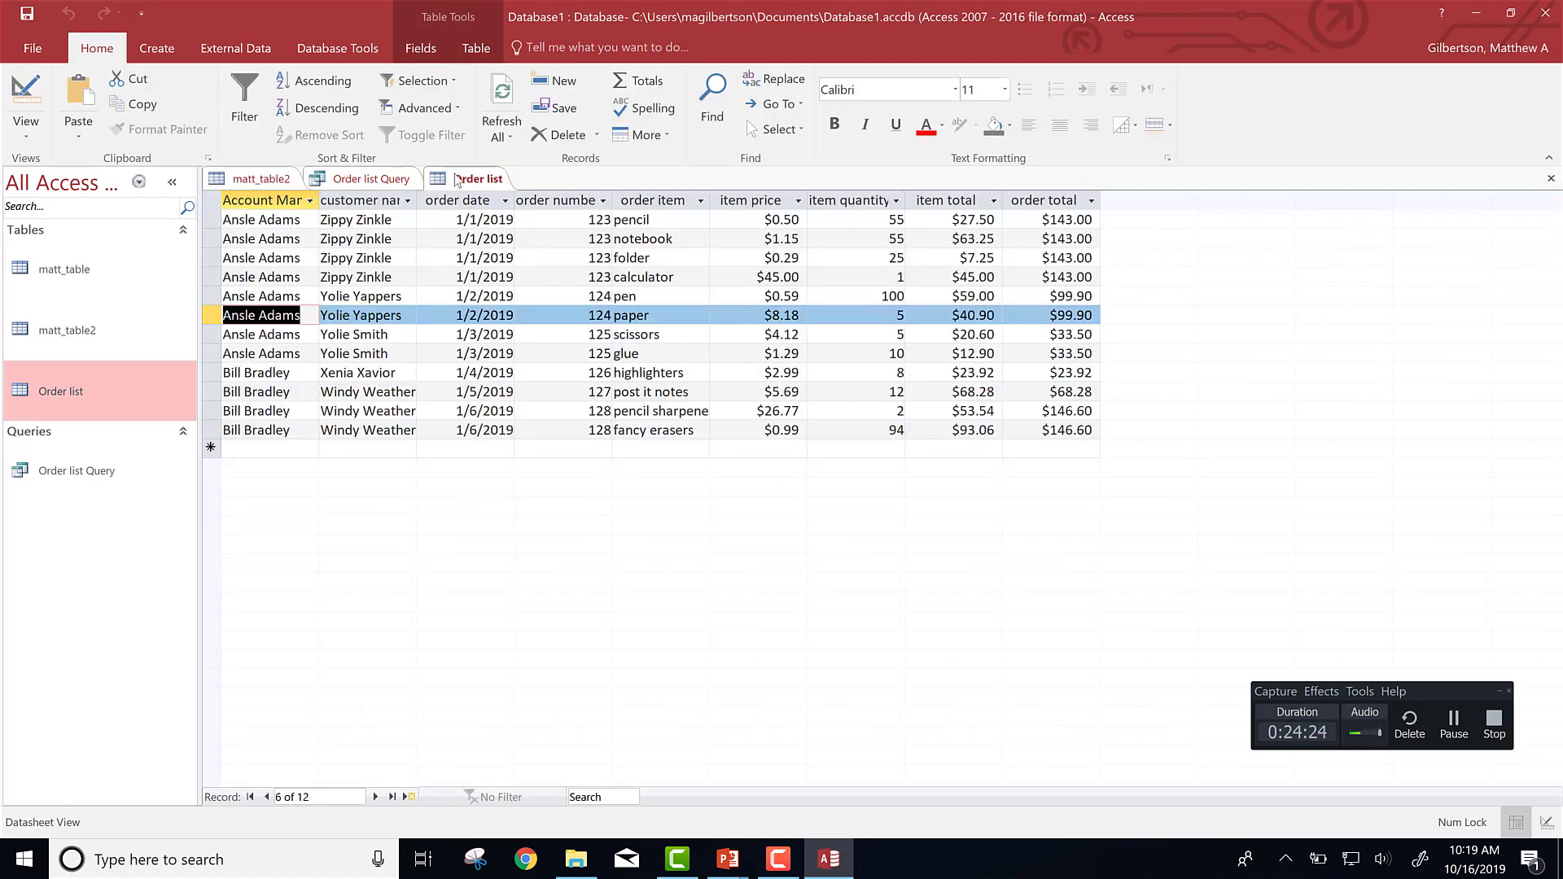
{"action": "left_click", "coordinate": [172, 40]}
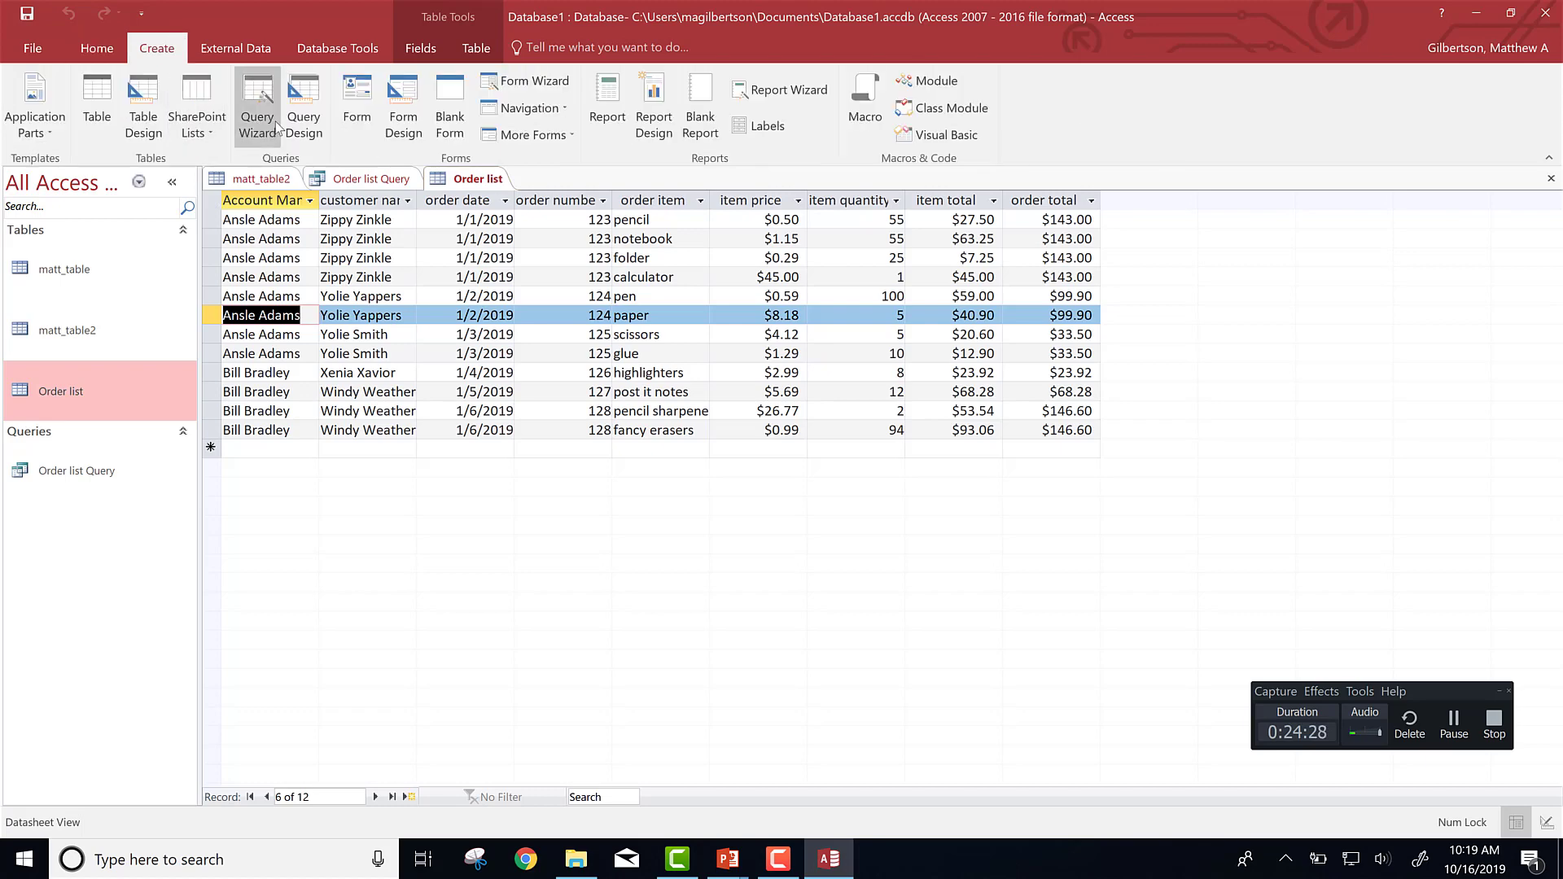
{"action": "left_click", "coordinate": [358, 96]}
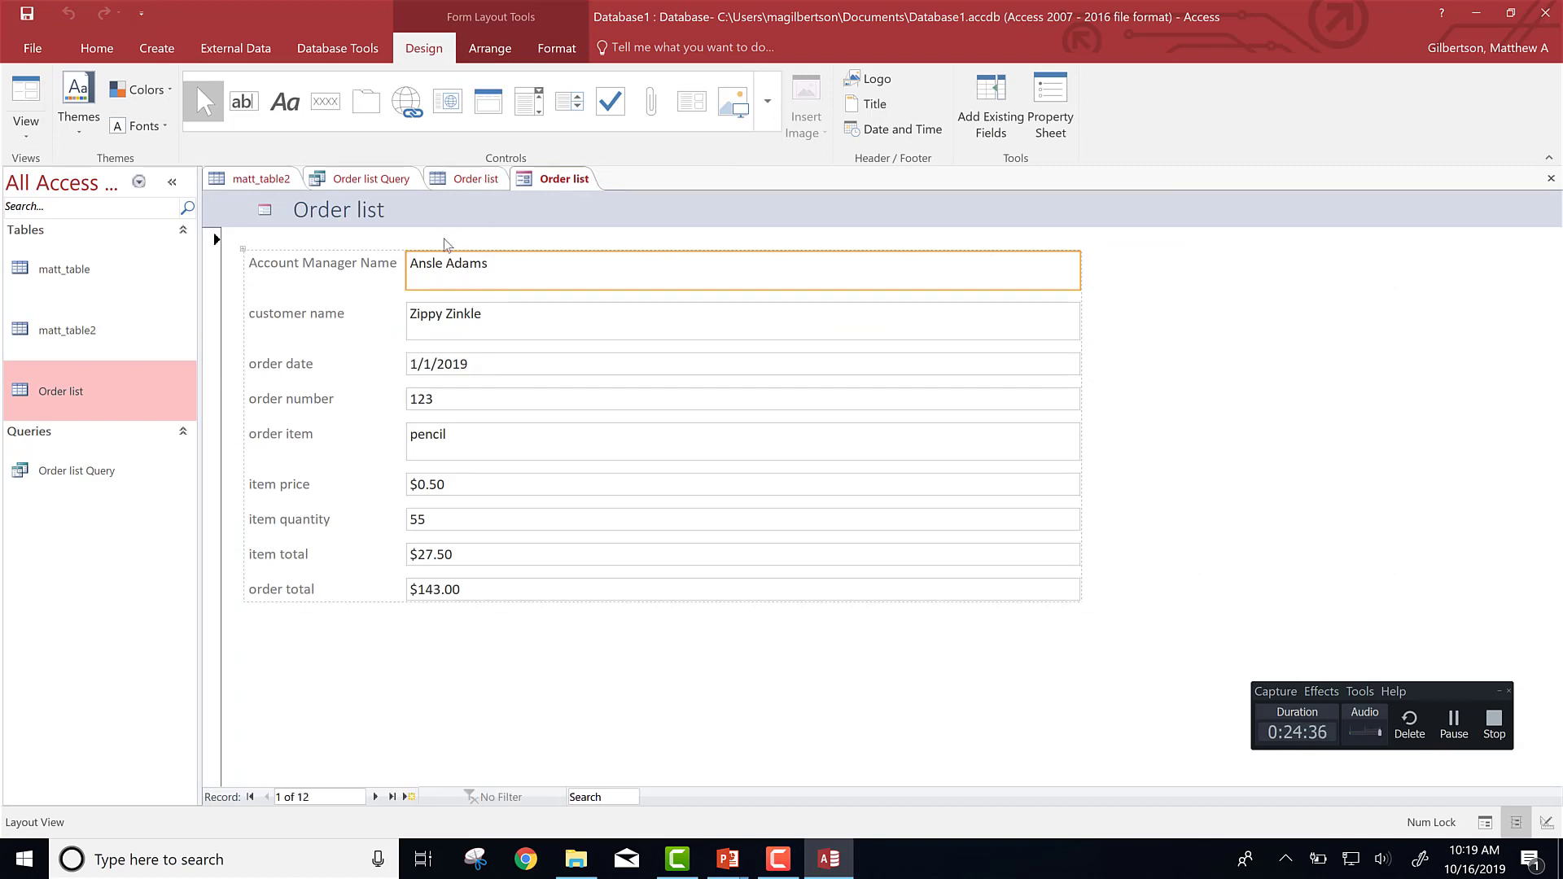
- Compare the Order list table with its form, selecting the form's order number, order item and item price fields
{"action": "left_click", "coordinate": [462, 181]}
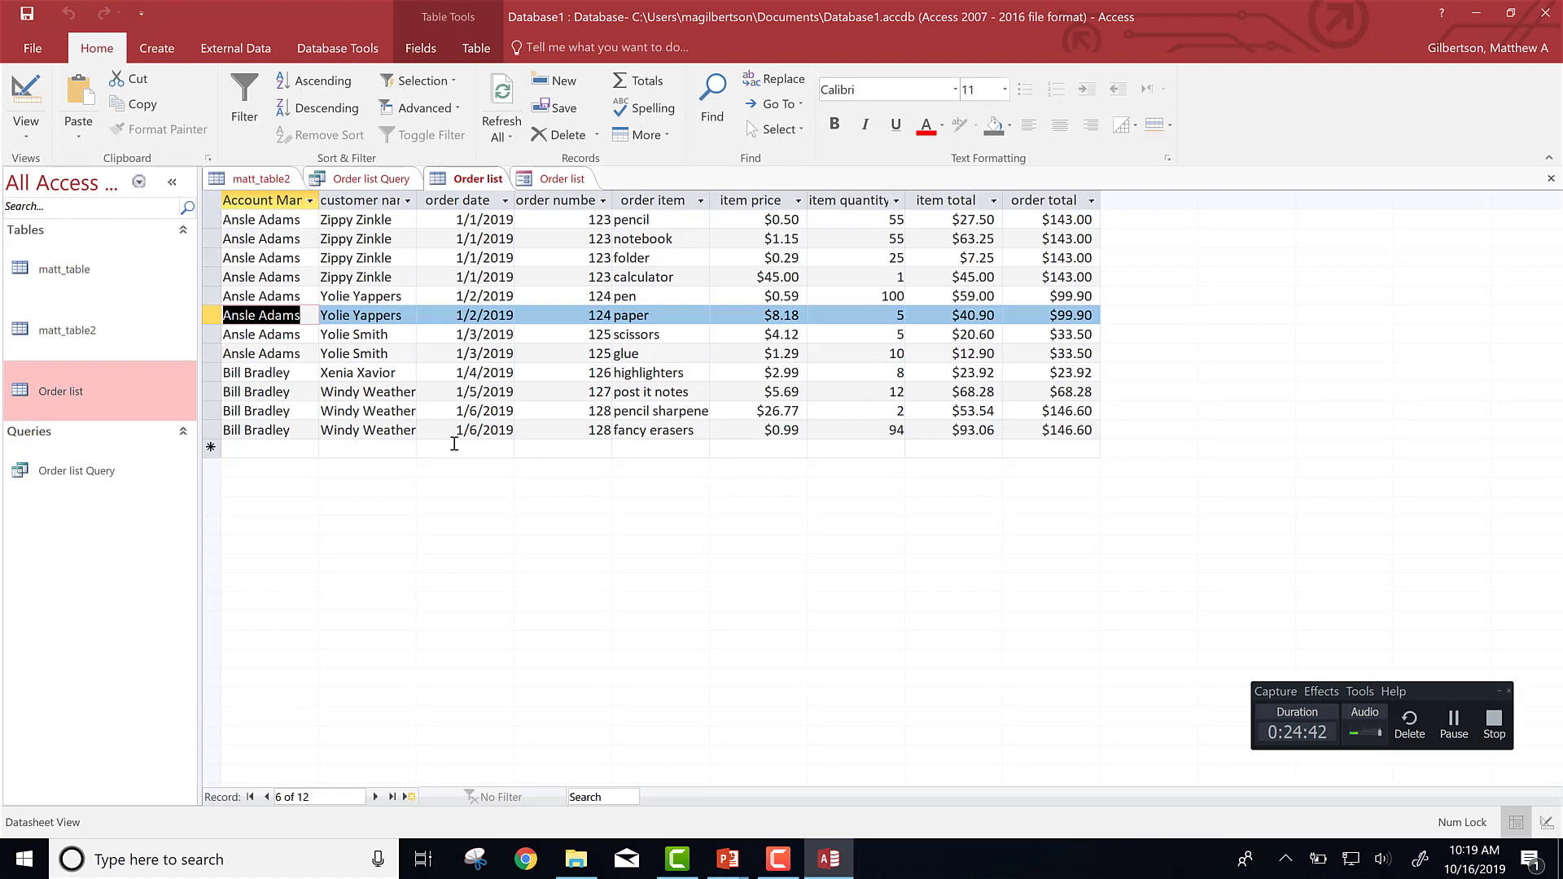
{"action": "left_click", "coordinate": [544, 183]}
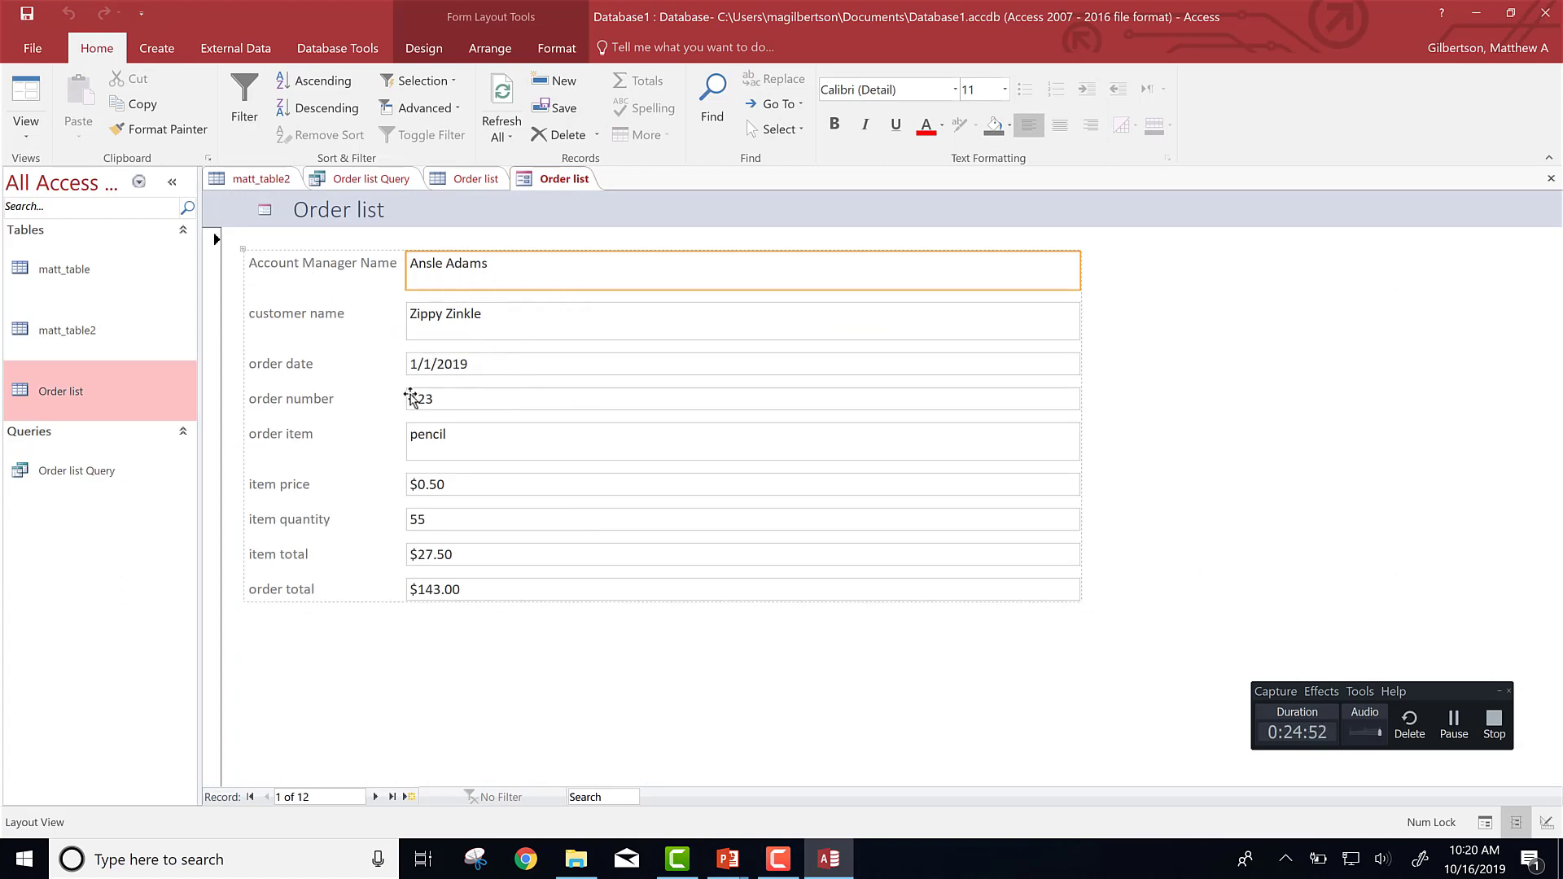
{"action": "left_click", "coordinate": [448, 401]}
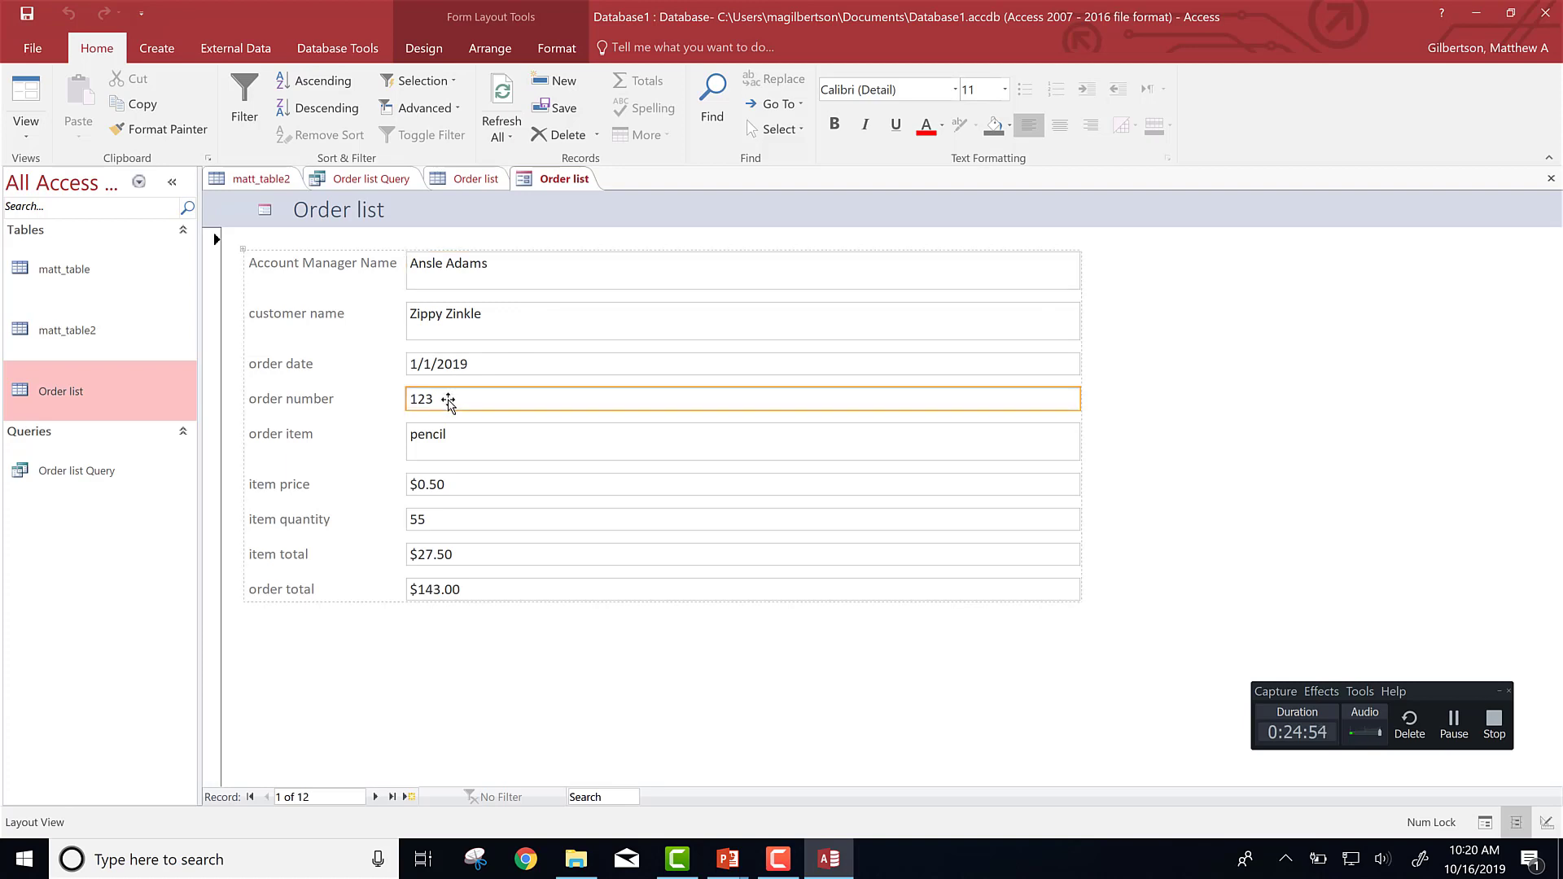
{"action": "left_click", "coordinate": [421, 439]}
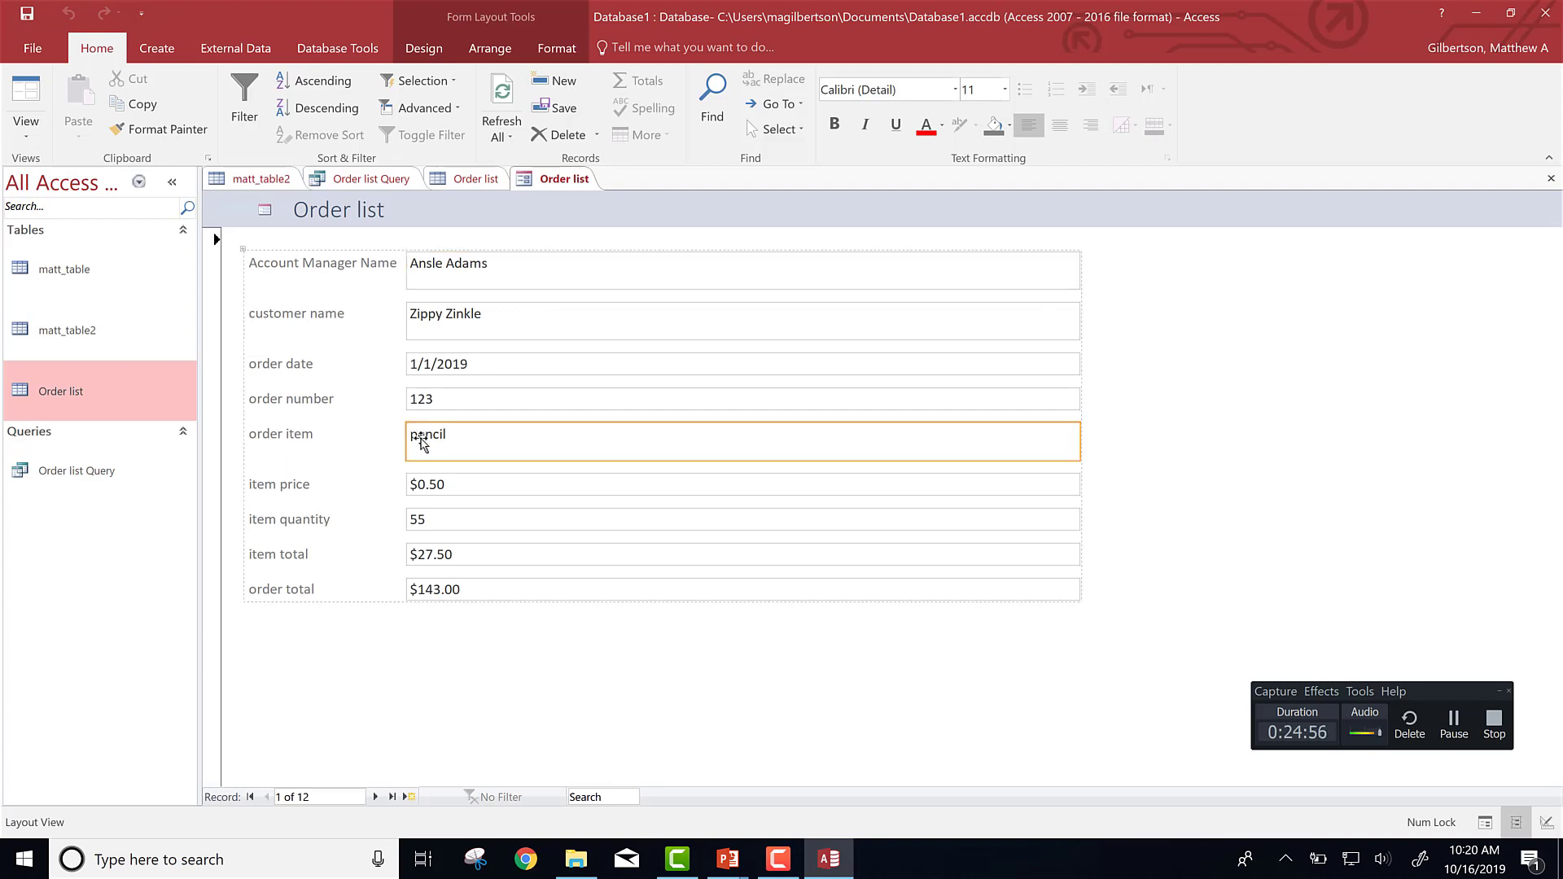
{"action": "left_click", "coordinate": [422, 491]}
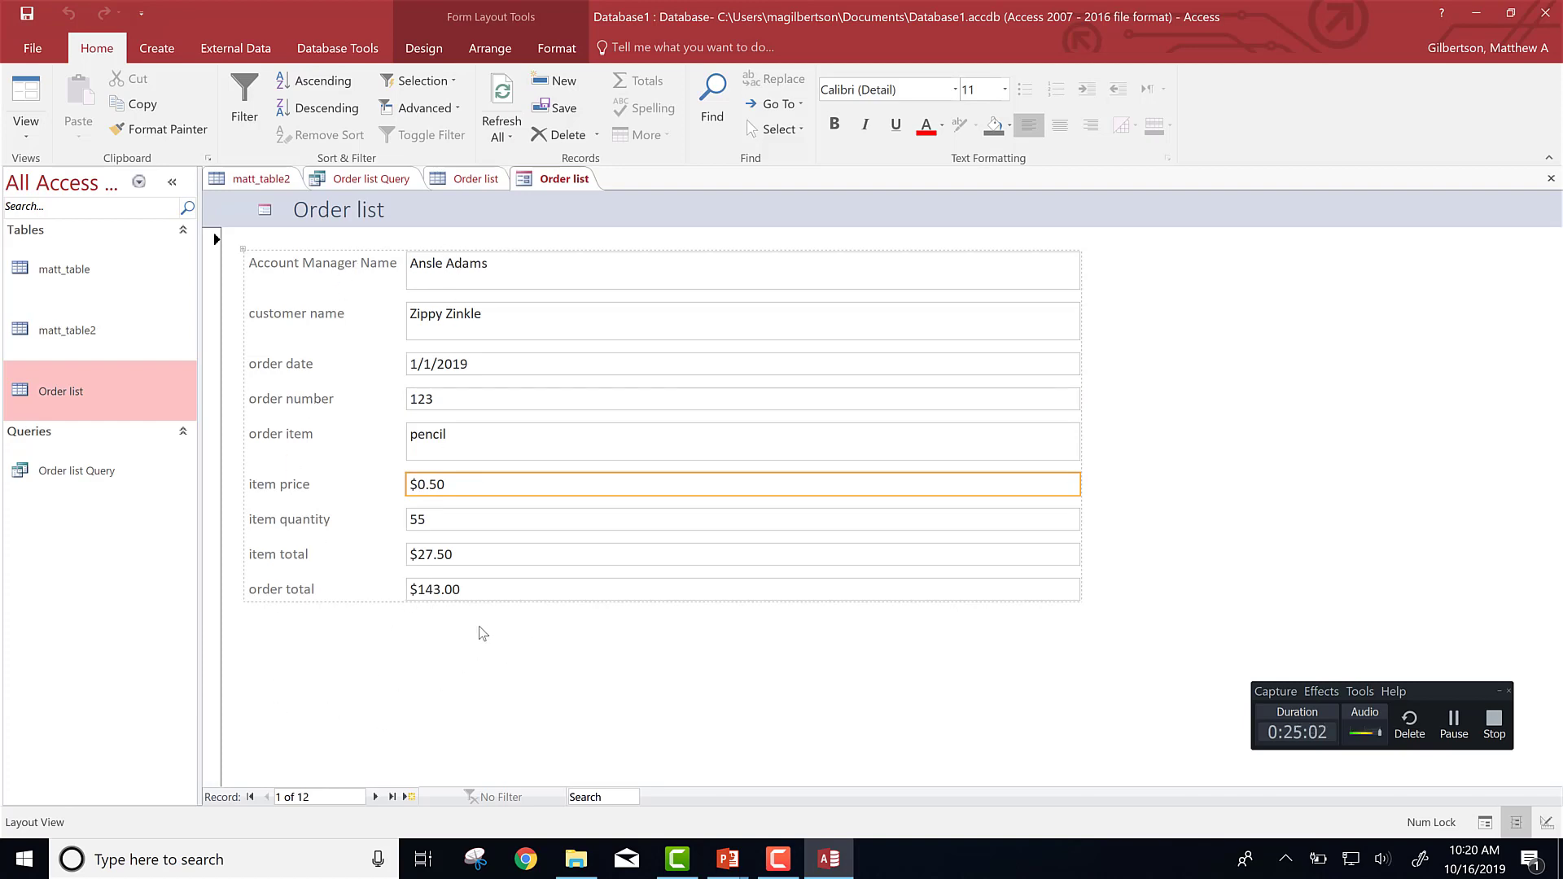
- Page through the Order list form in Layout View from the first to the seventh record
{"action": "left_click", "coordinate": [375, 797]}
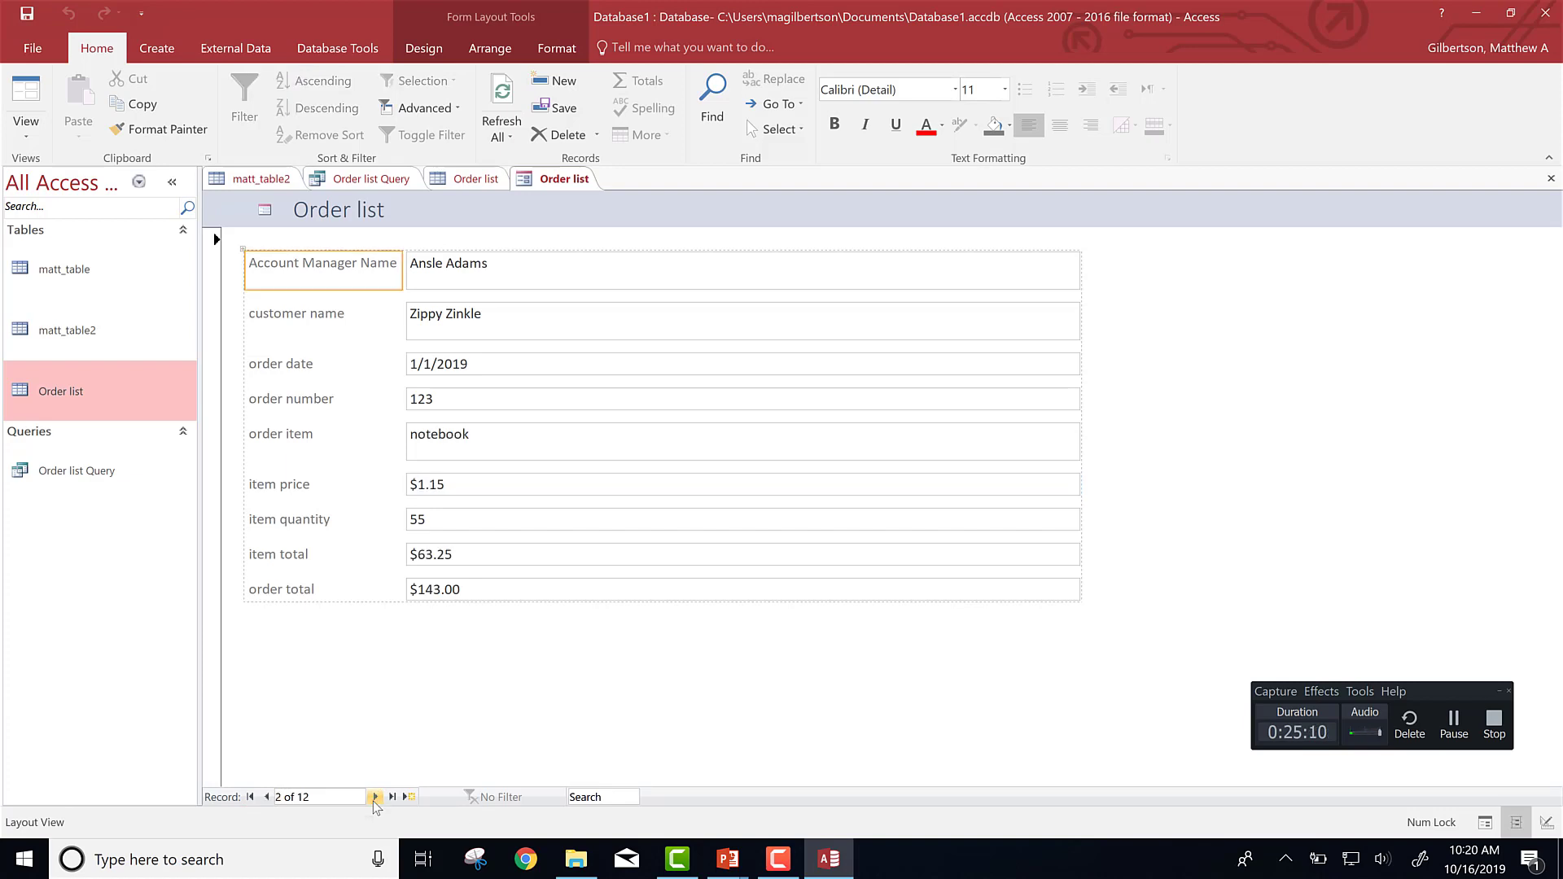
{"action": "left_click", "coordinate": [376, 797]}
{"action": "left_click", "coordinate": [375, 797]}
{"action": "left_click", "coordinate": [375, 797]}
{"action": "left_click", "coordinate": [376, 797]}
{"action": "left_click", "coordinate": [375, 798]}
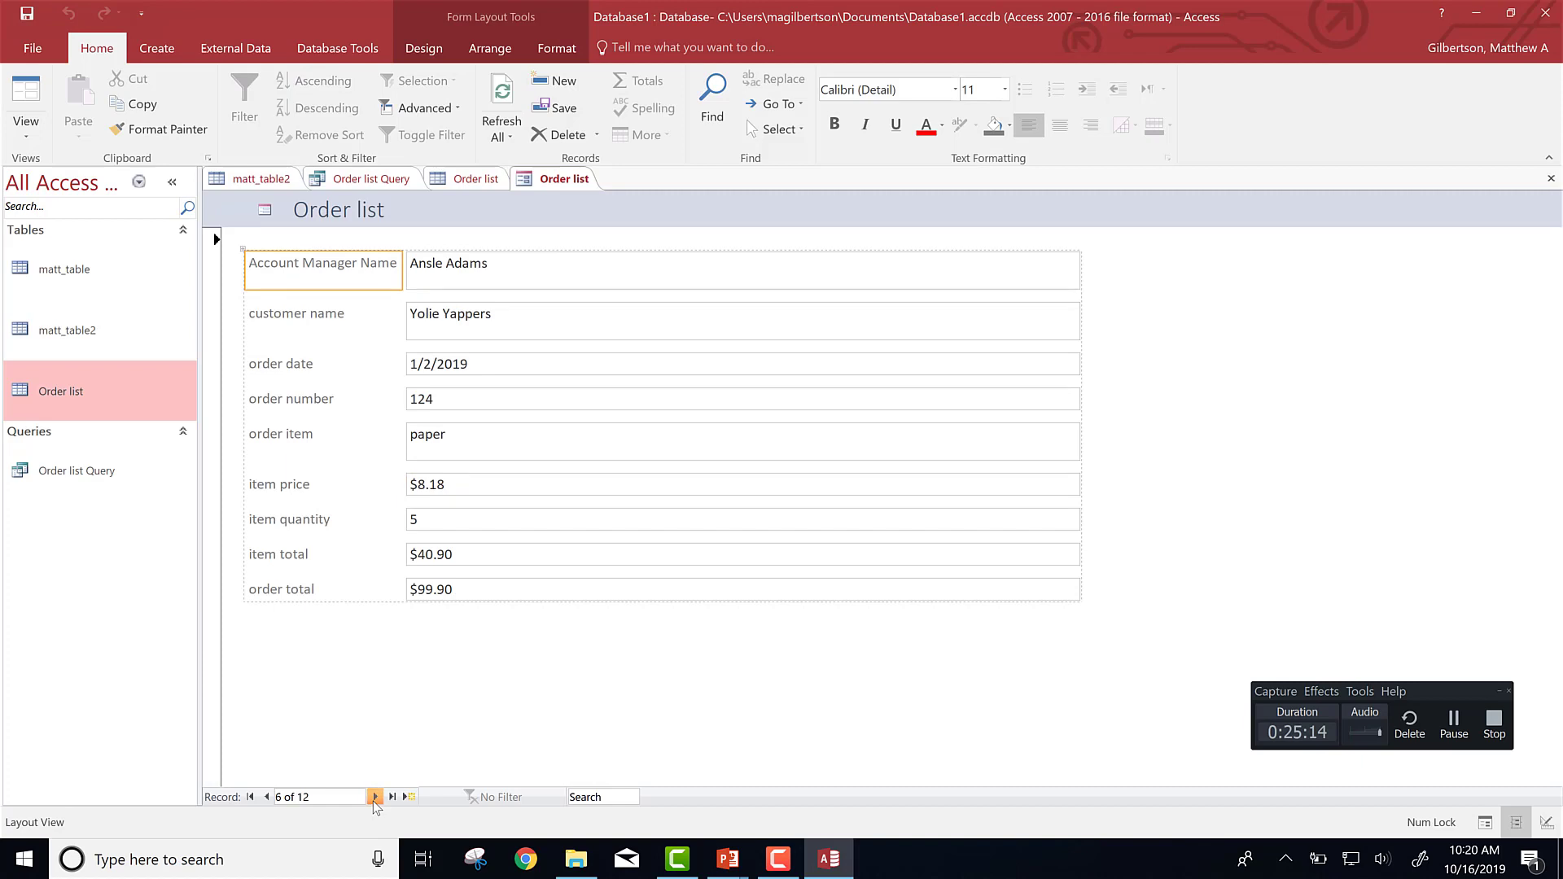
{"action": "left_click", "coordinate": [429, 493]}
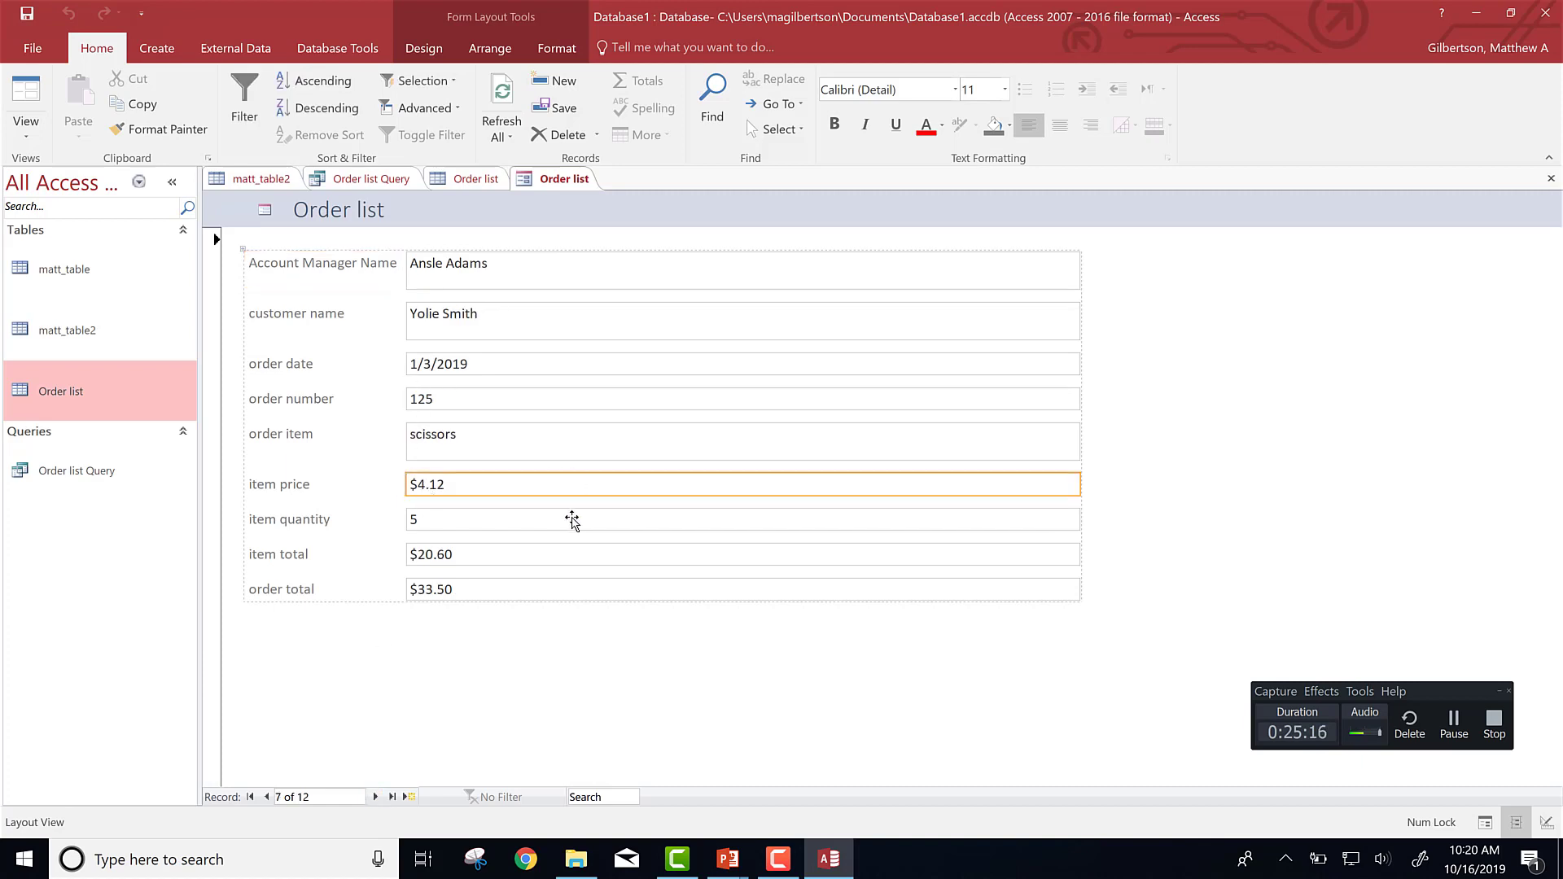
- Select the form's order number, order date and customer name fields in turn, and return to the Order list table
{"action": "left_click", "coordinate": [575, 408]}
{"action": "right_click", "coordinate": [575, 407]}
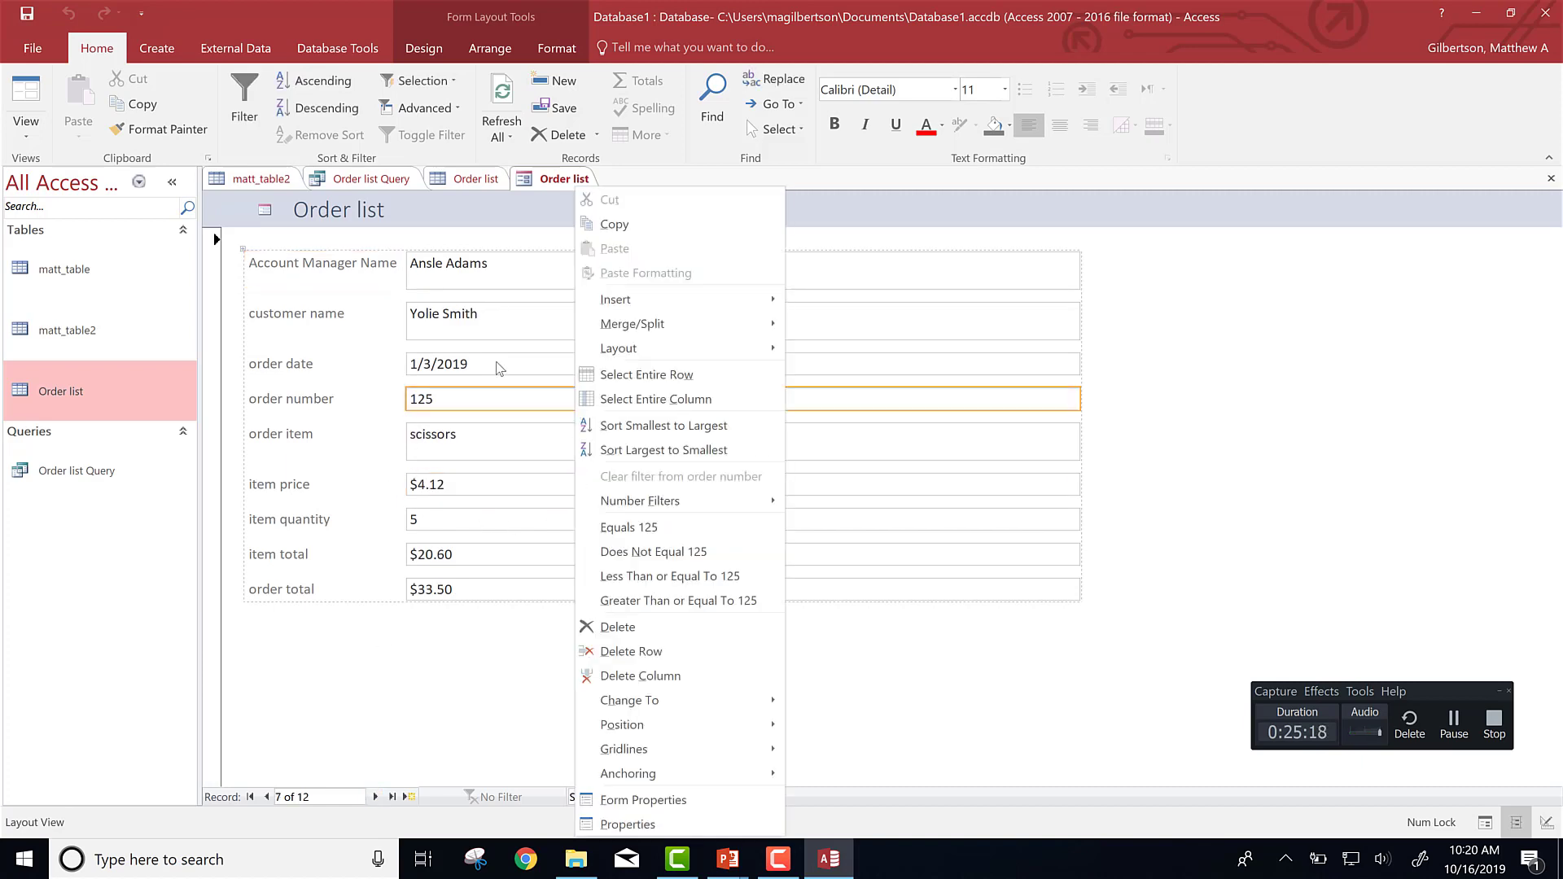
{"action": "left_click", "coordinate": [499, 361]}
{"action": "left_click", "coordinate": [486, 363]}
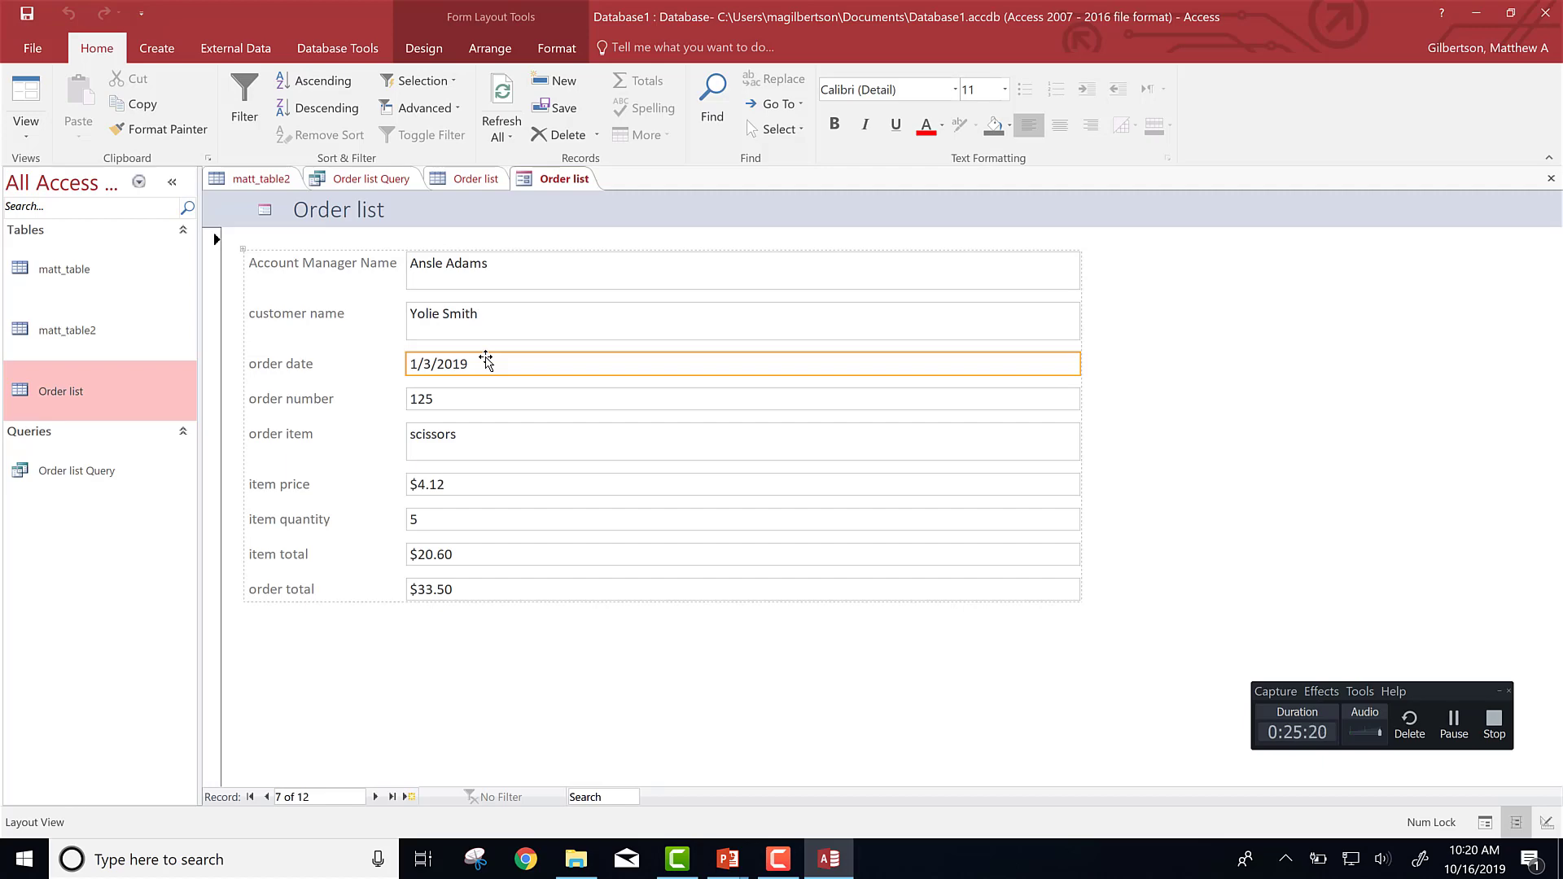
{"action": "left_click", "coordinate": [491, 318]}
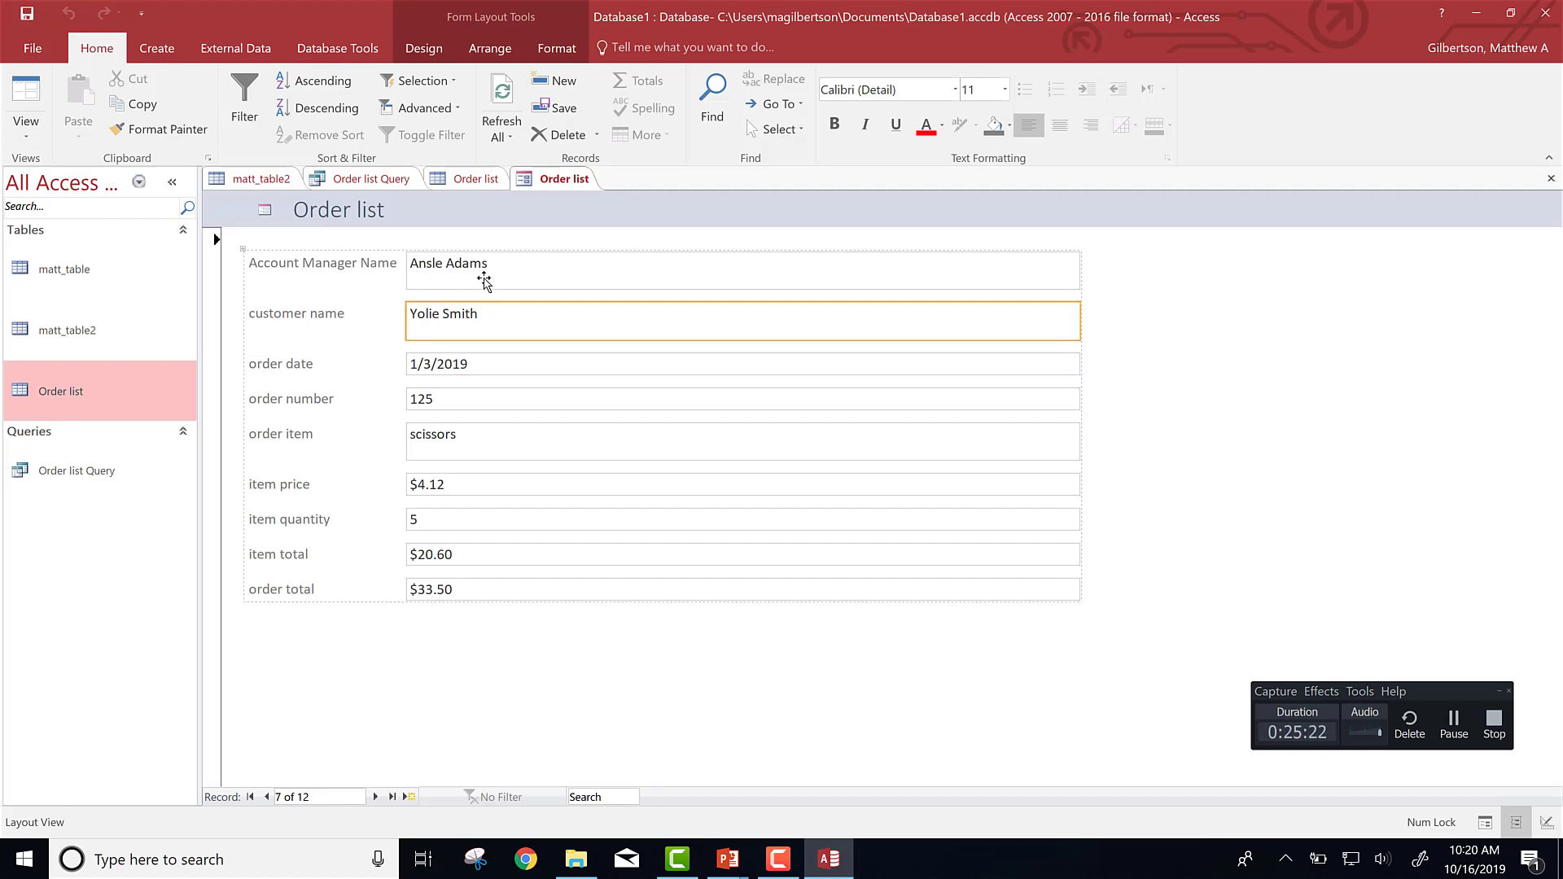
{"action": "left_click", "coordinate": [473, 178]}
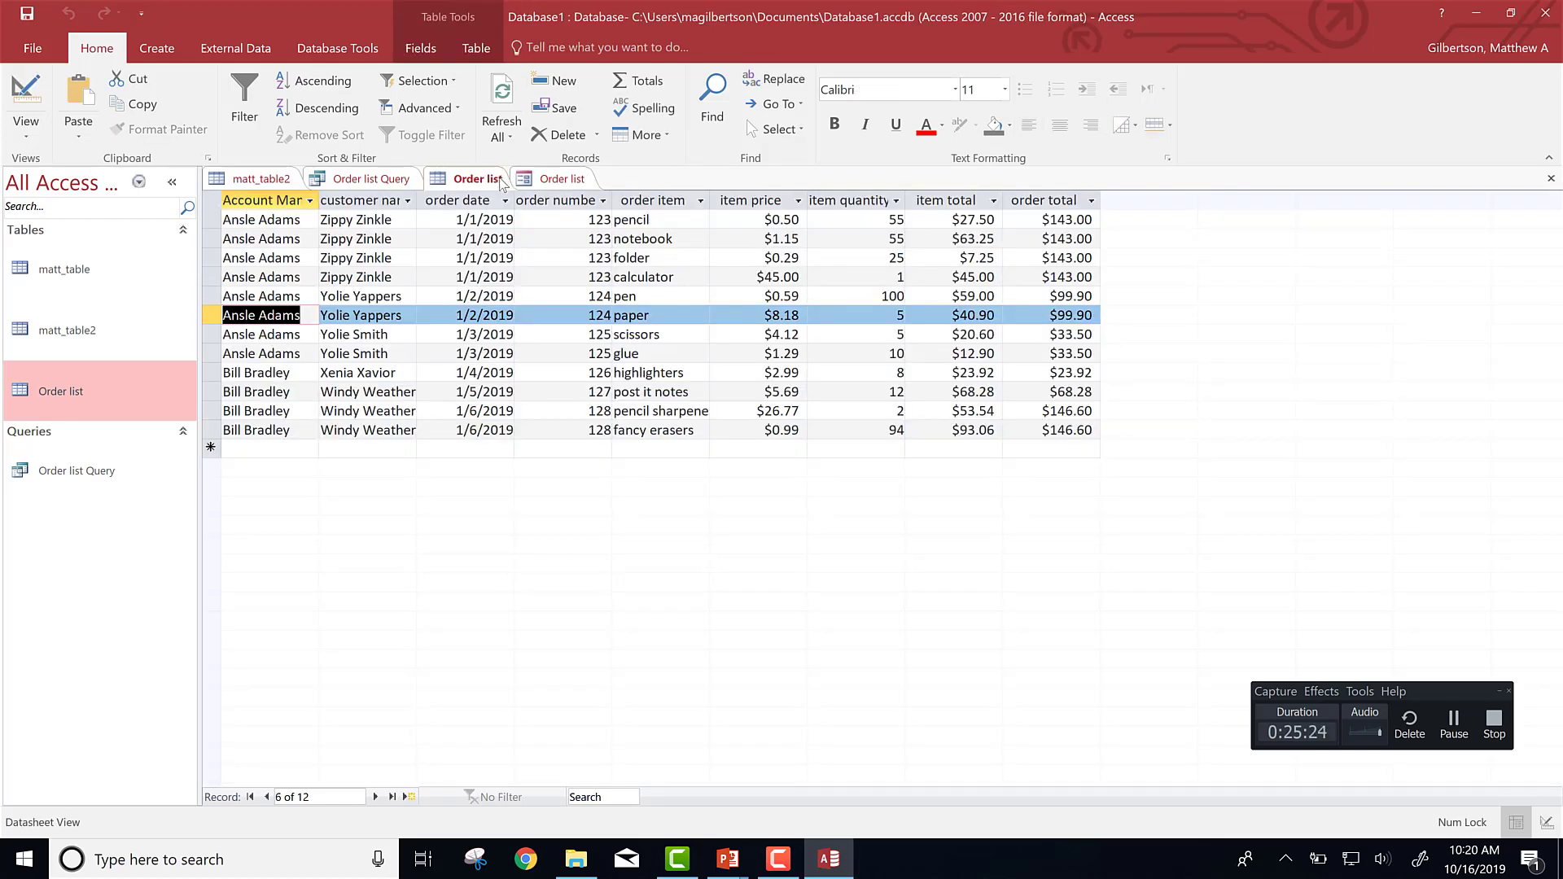
{"action": "left_click", "coordinate": [1454, 721]}
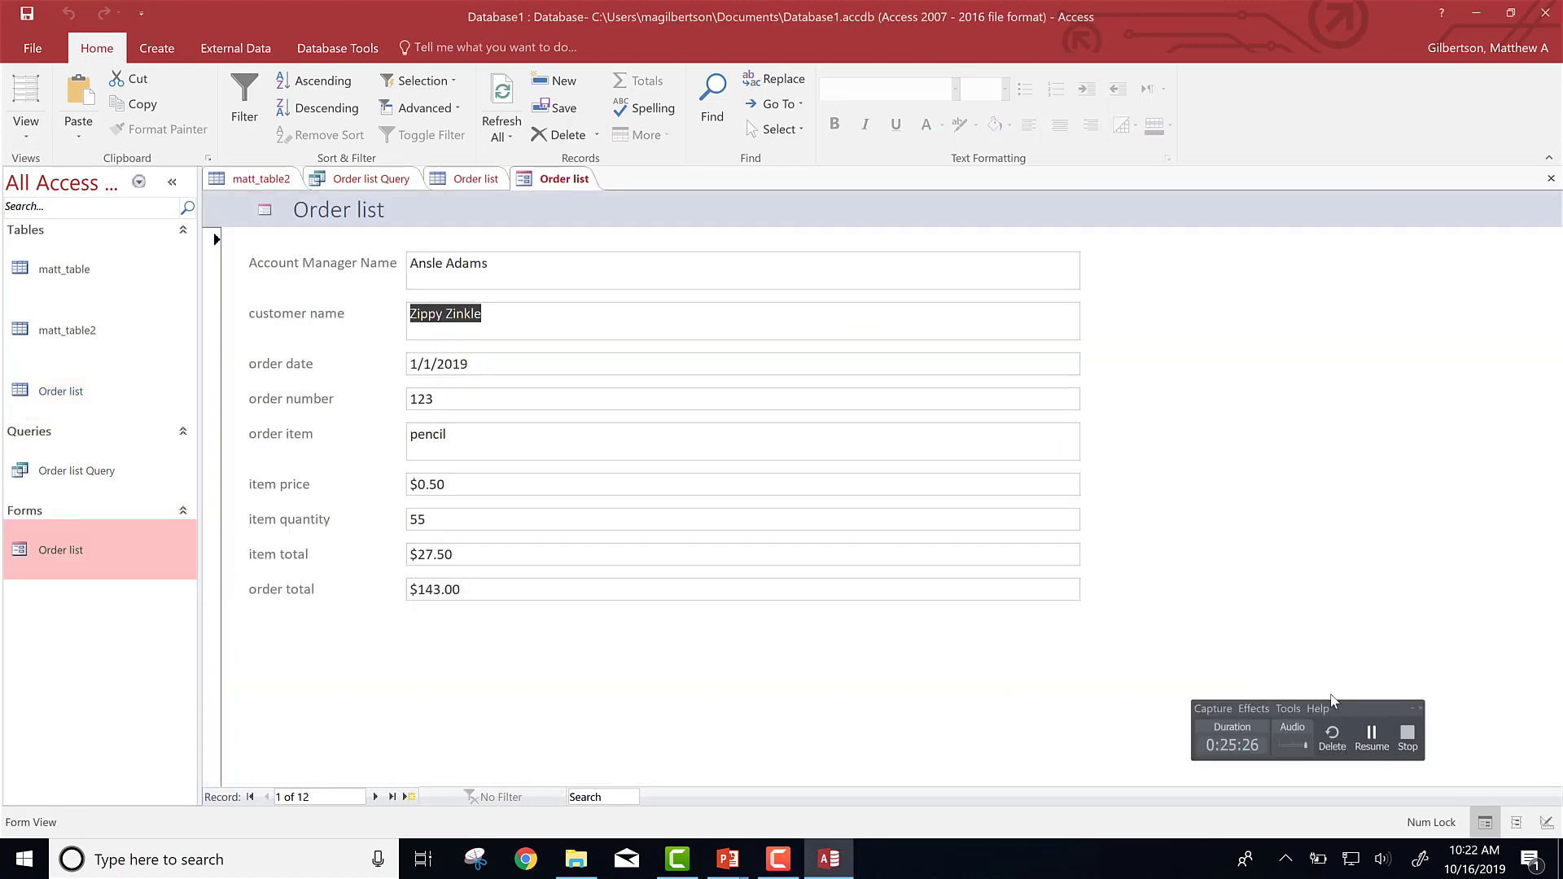
- Change the order item of the form's first record to pen, committing it by moving to the next record and back
{"action": "left_click", "coordinate": [548, 307]}
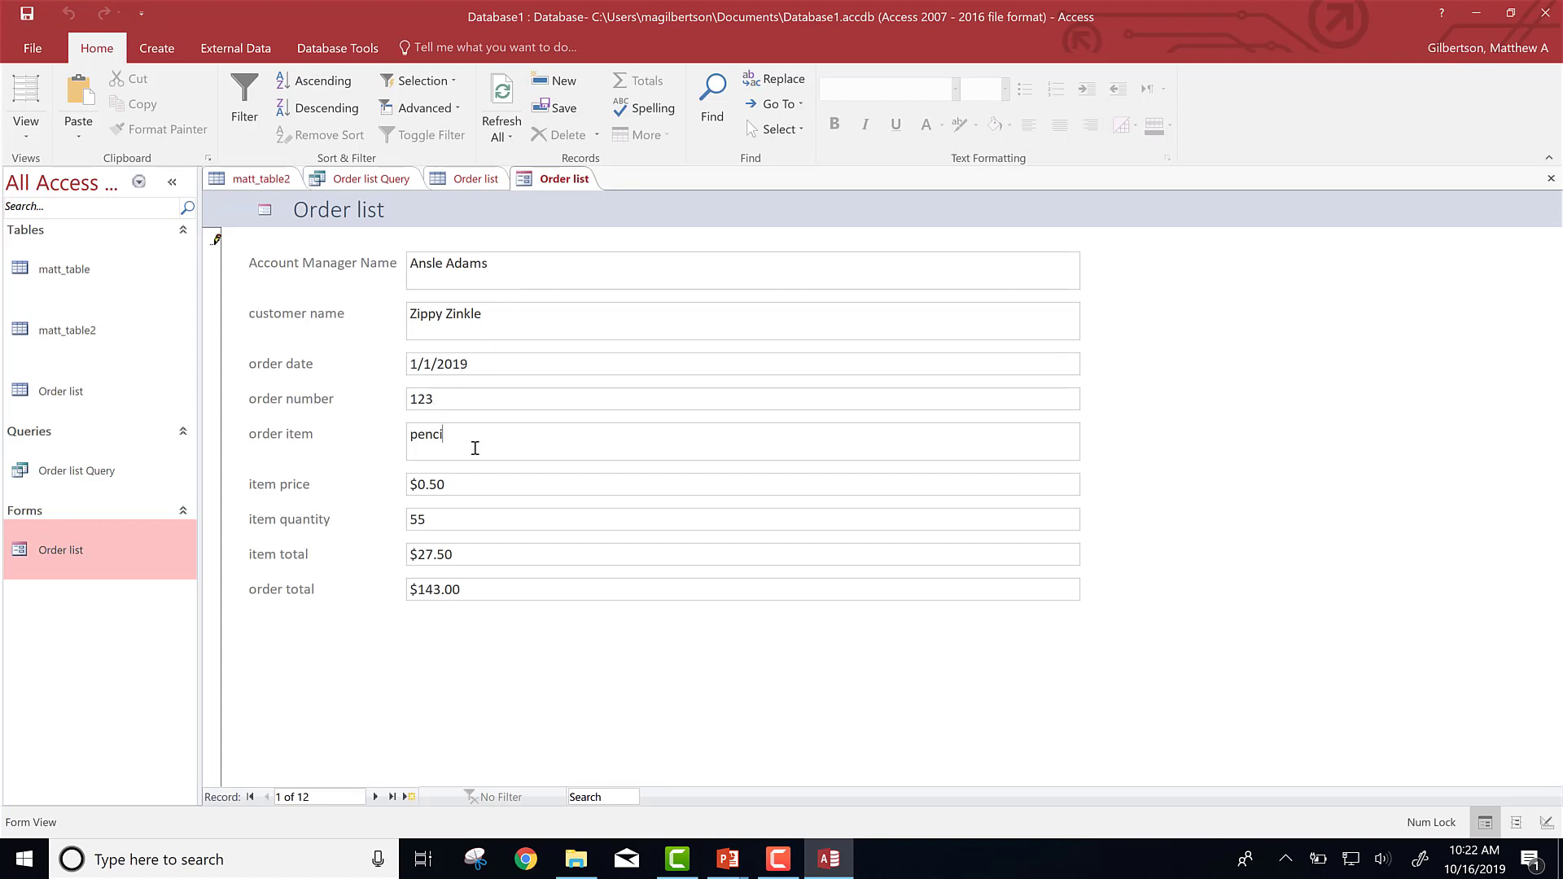
{"action": "key", "text": "BackSpace"}
{"action": "key", "text": "BackSpace"}
{"action": "key", "text": "Tab"}
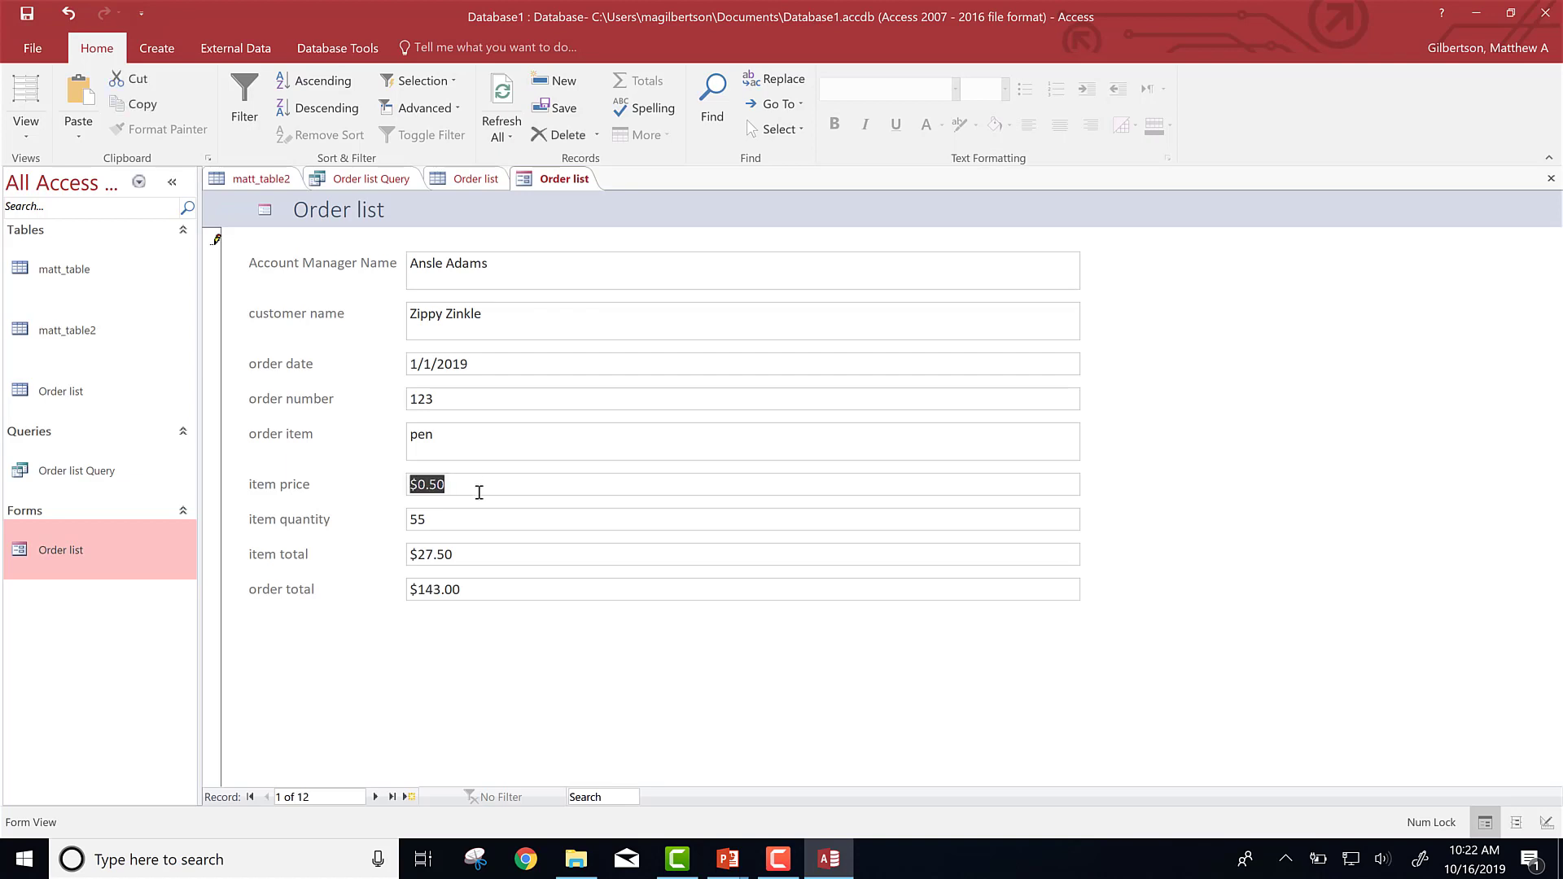
{"action": "left_click", "coordinate": [375, 798]}
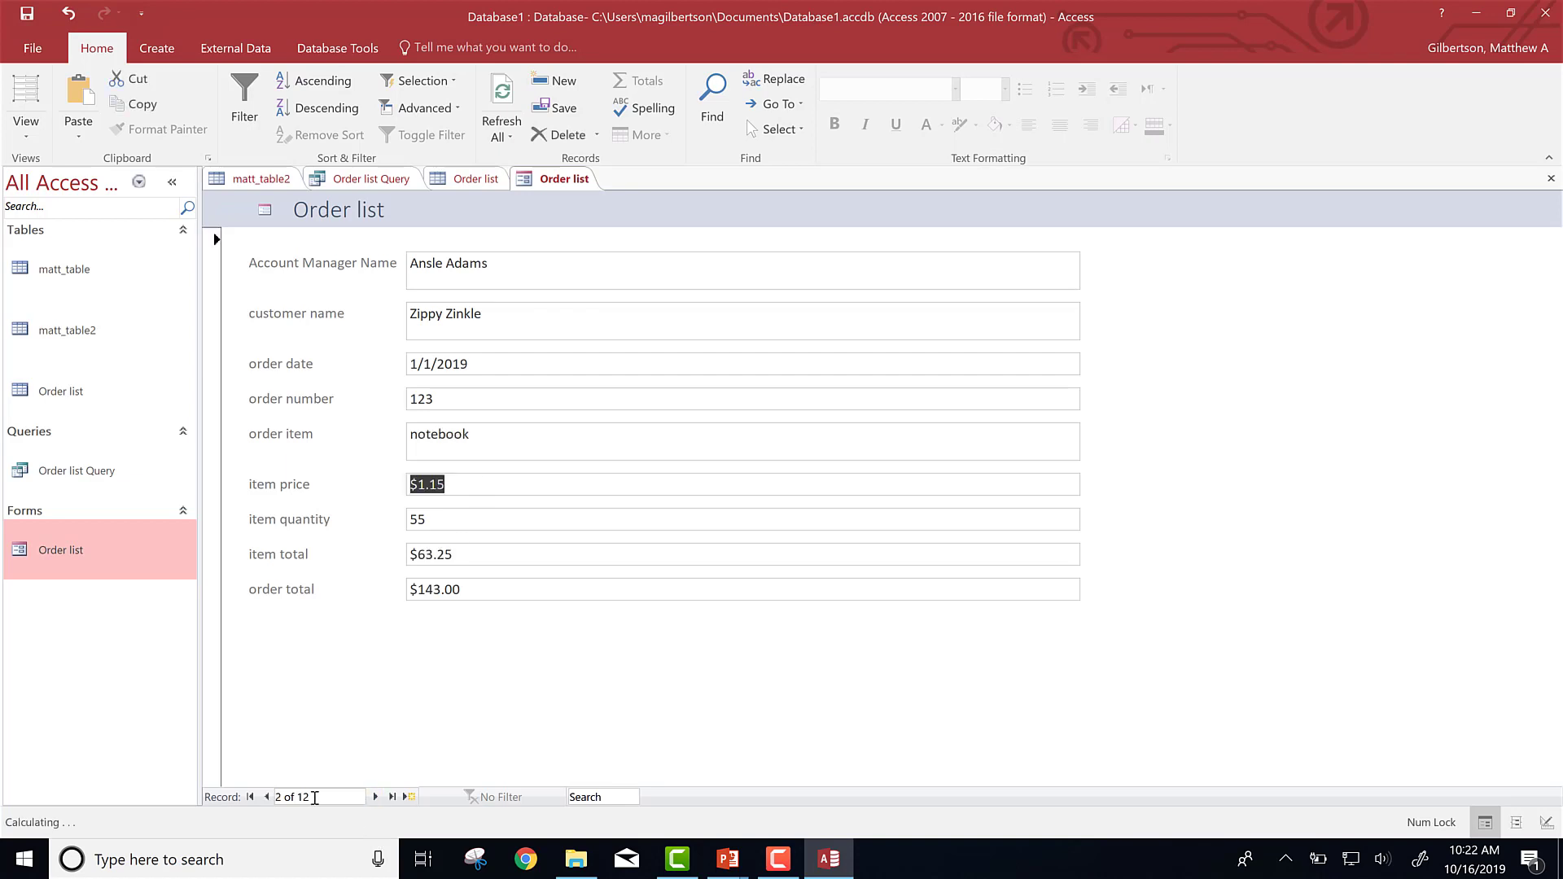
{"action": "left_click", "coordinate": [267, 797]}
- Switch to PowerPoint and advance to the "Additional Database Objects (4 of 6)" slide on creating a report
{"action": "key", "text": "alt+Tab"}
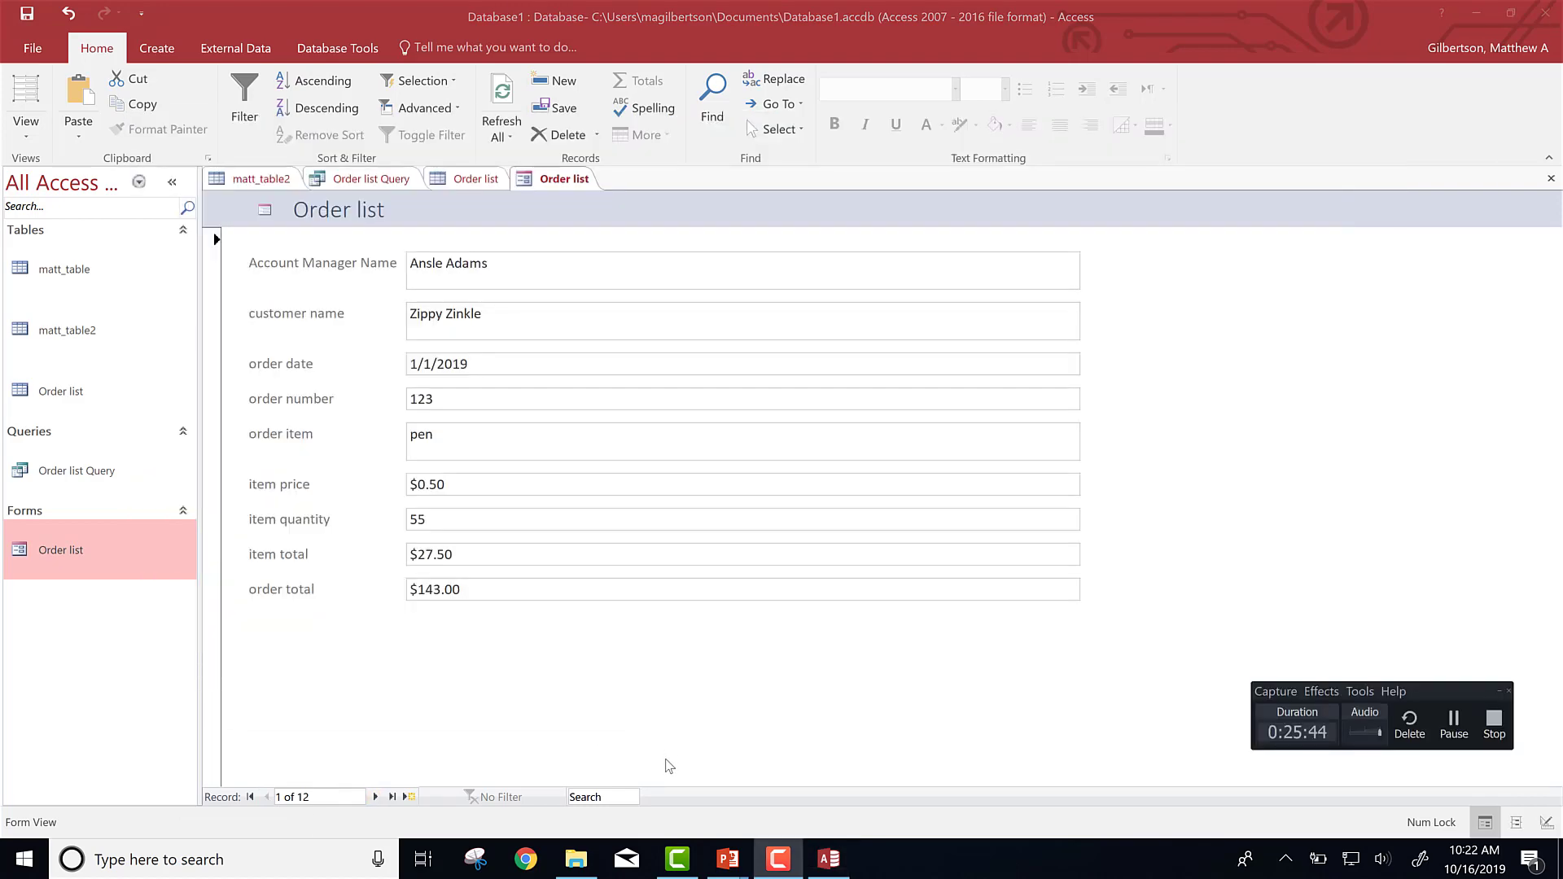
{"action": "key", "text": "alt+Tab"}
{"action": "key", "text": "alt+Tab"}
{"action": "scroll", "coordinate": [669, 766], "scroll_direction": "down", "scroll_amount": 1}
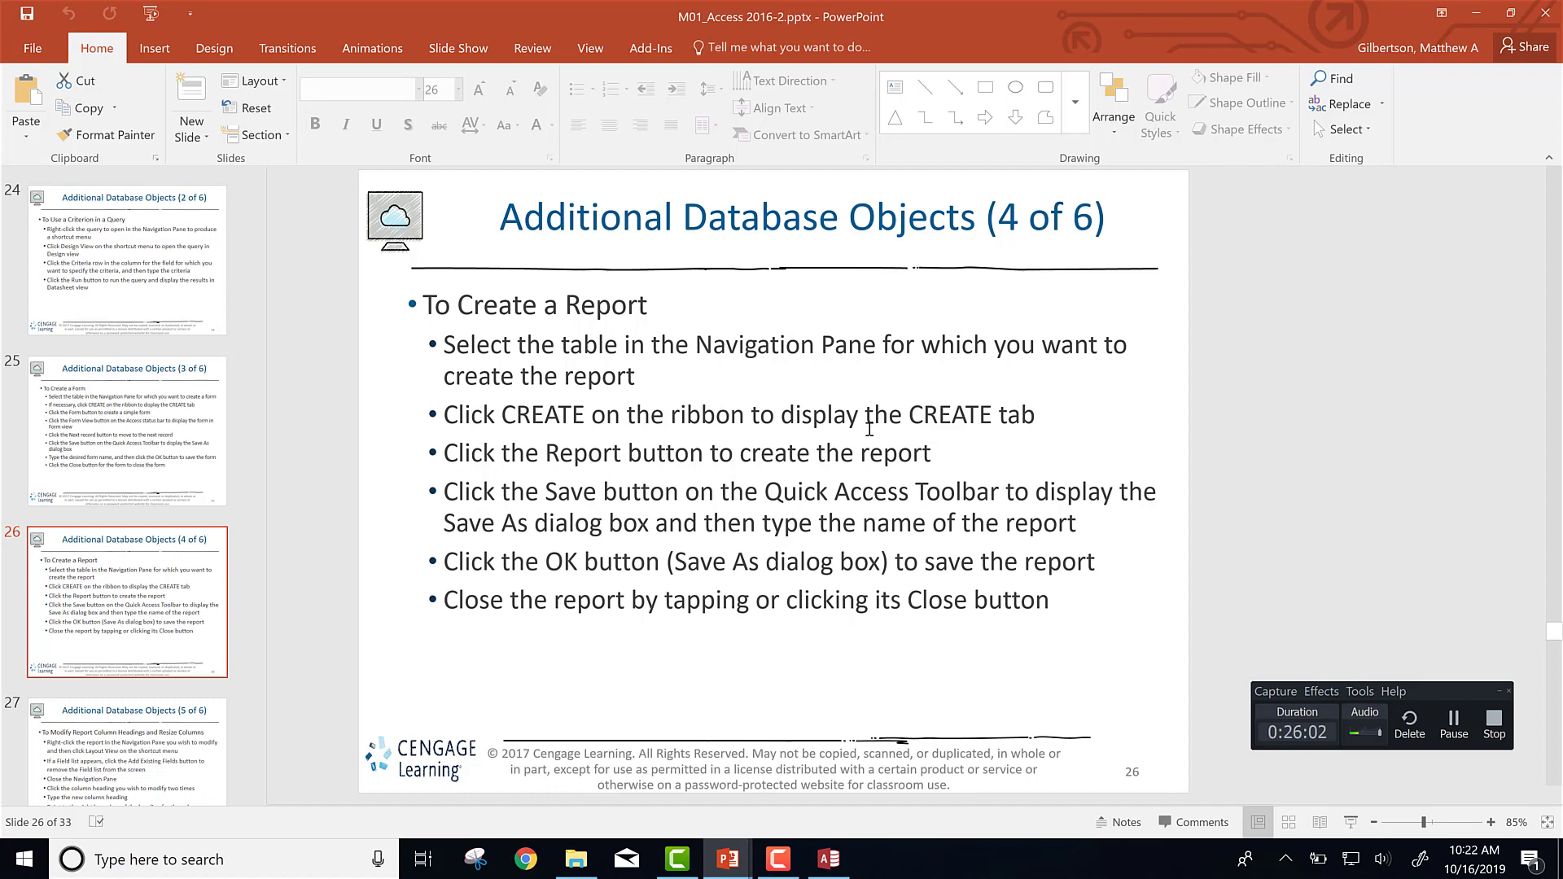
- Switch to Access, create a report from the Order list table, and look across its full width
{"action": "key", "text": "alt+Tab"}
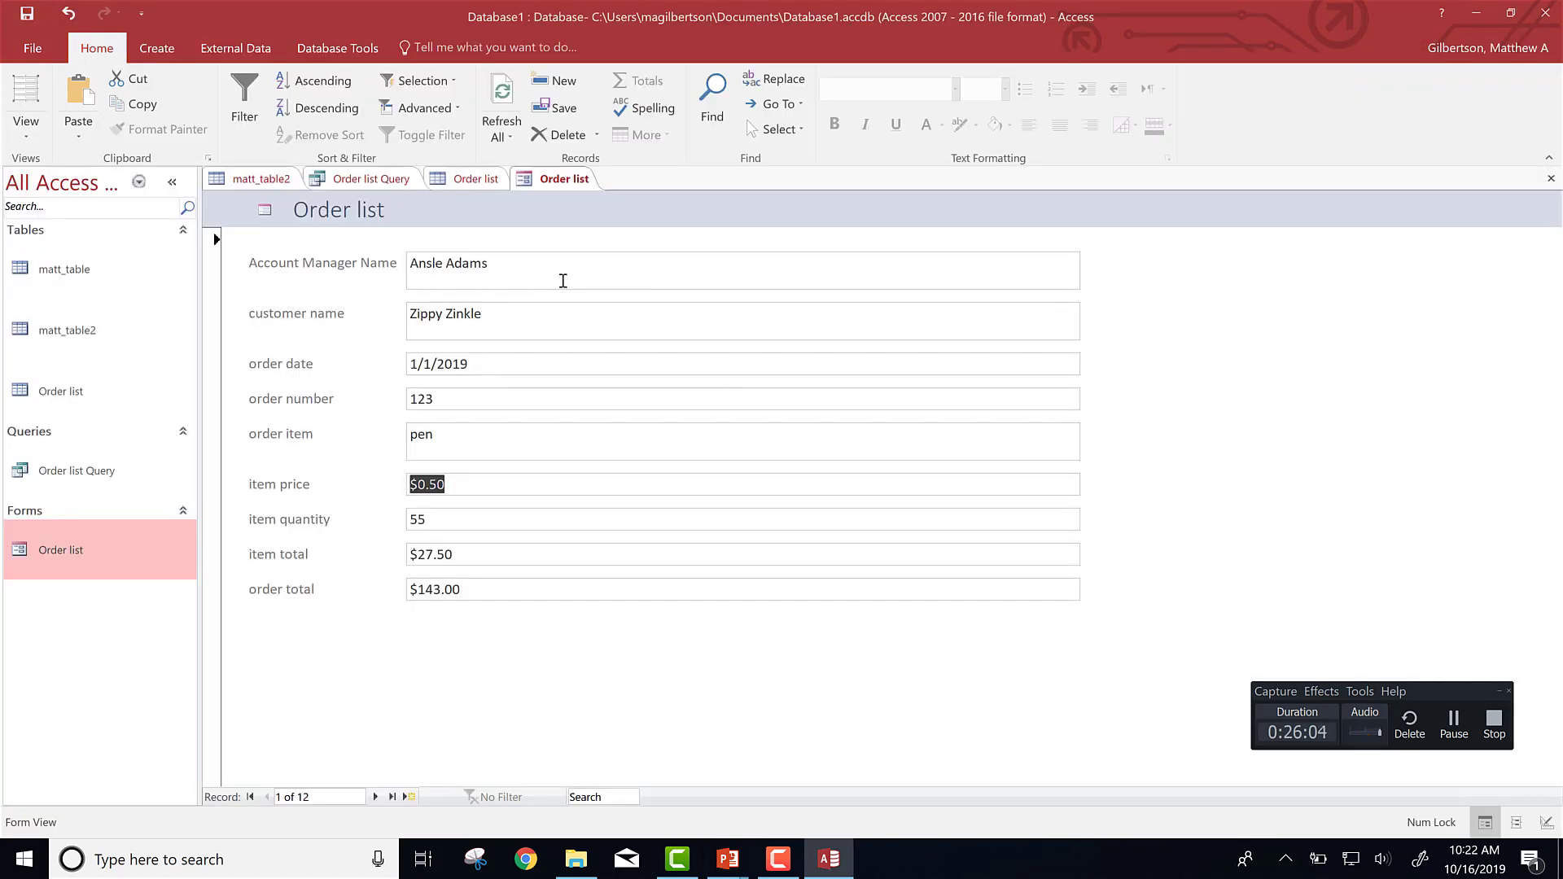
{"action": "left_click", "coordinate": [480, 186]}
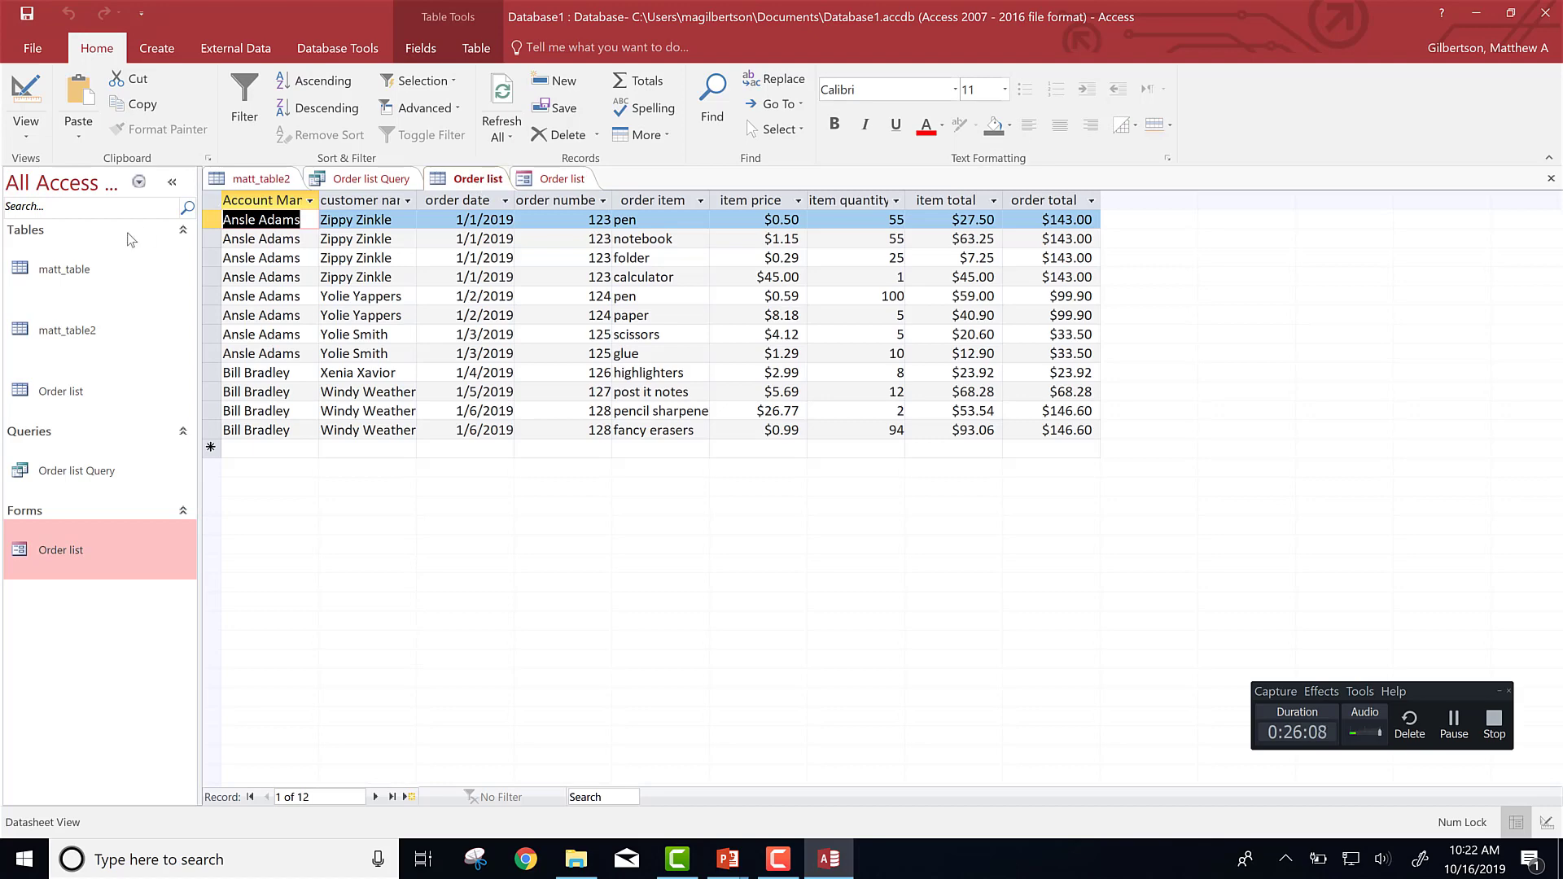
{"action": "left_click", "coordinate": [155, 48]}
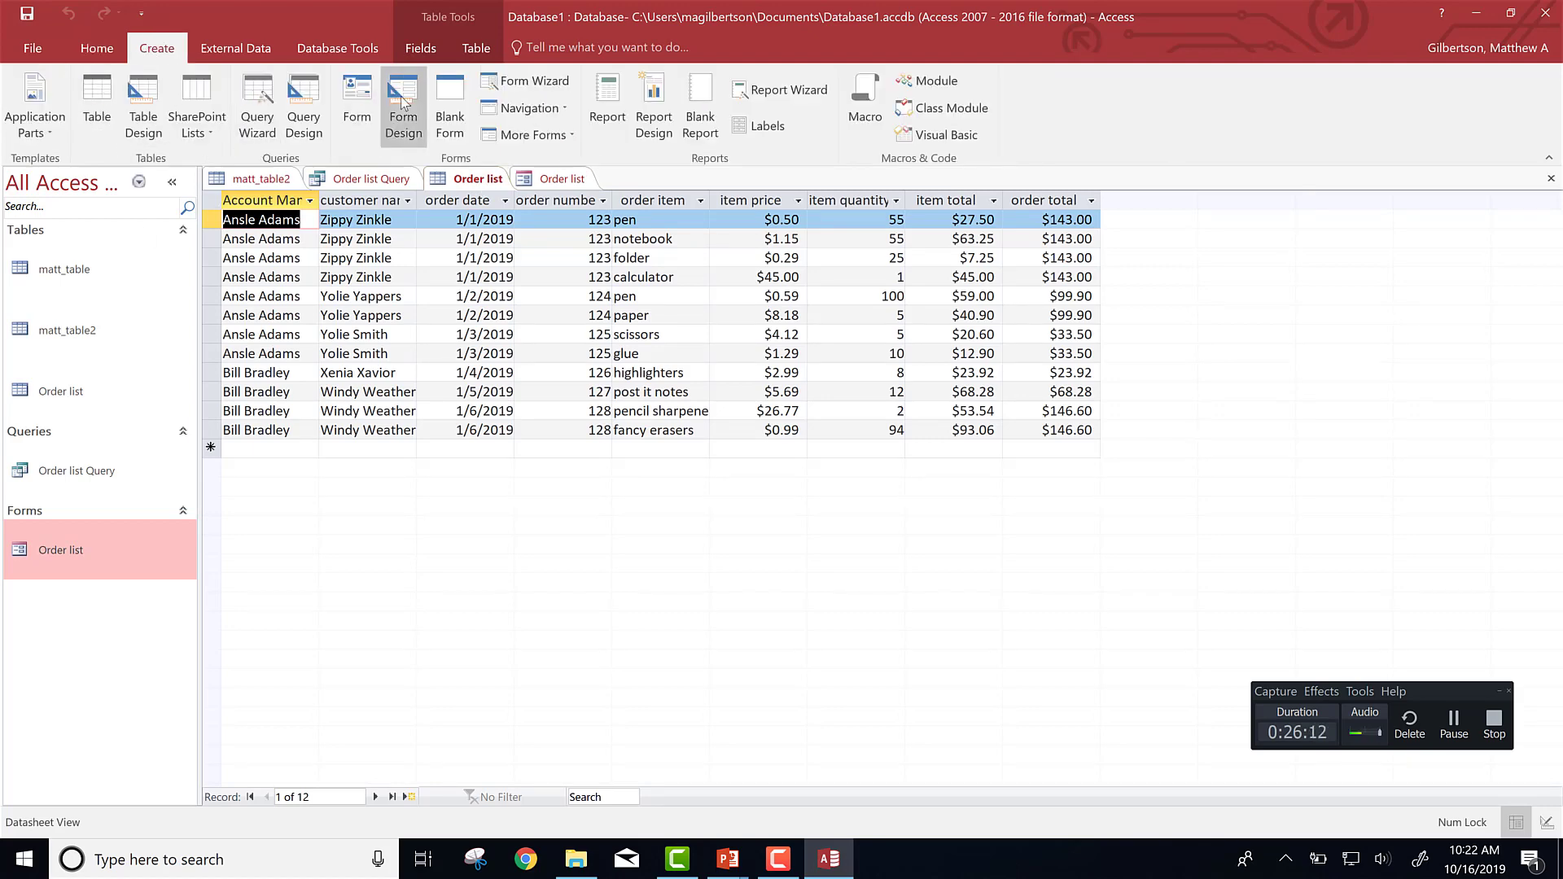
{"action": "left_click", "coordinate": [612, 114]}
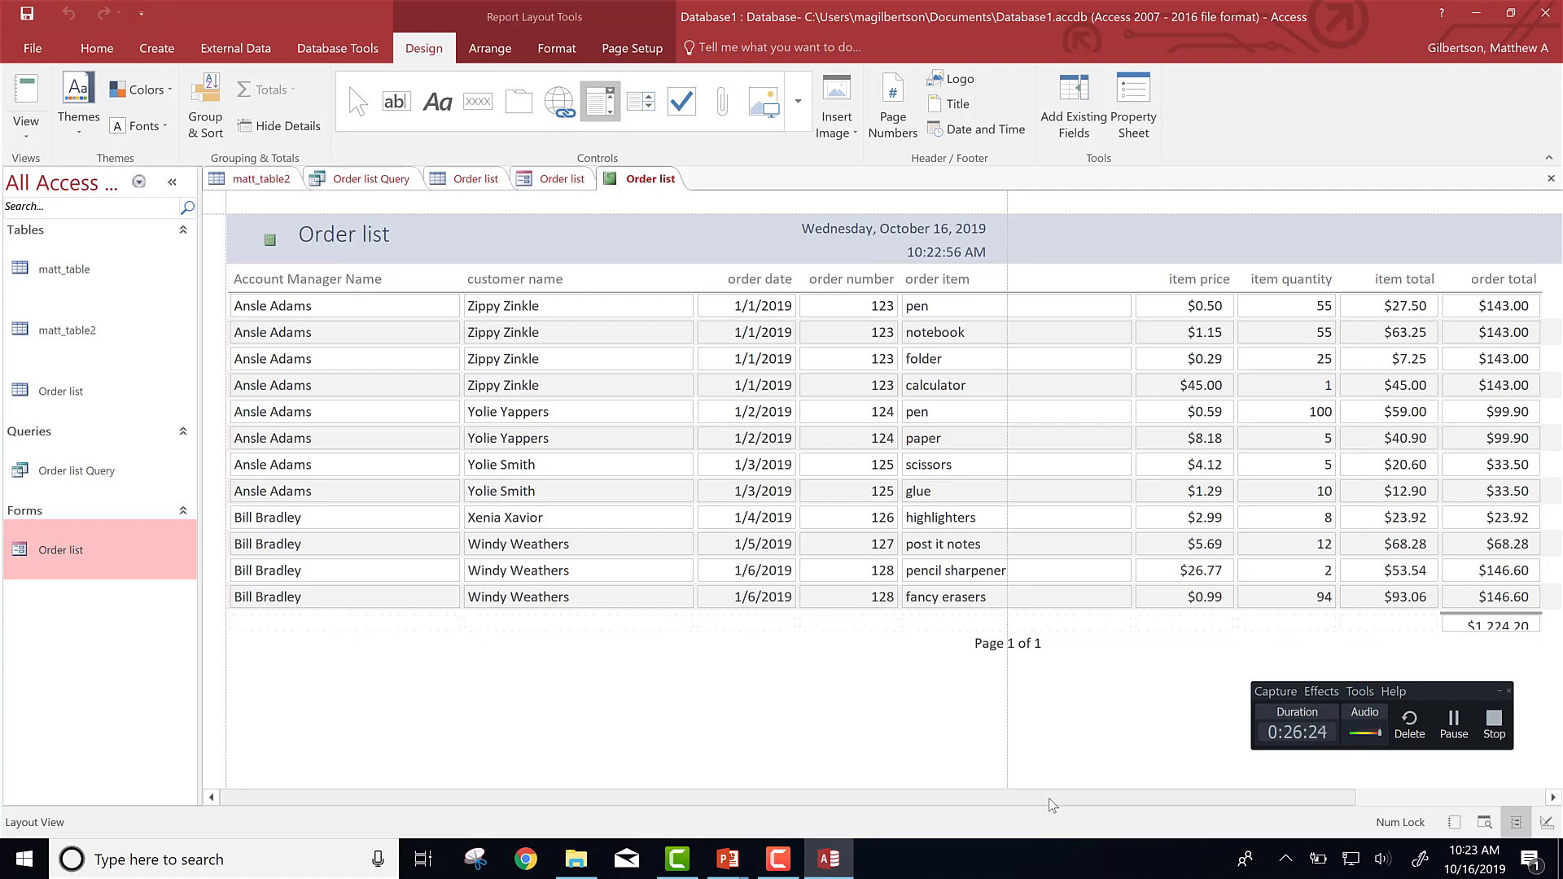
{"action": "left_click_drag", "start_coordinate": [1103, 798], "coordinate": [1223, 791]}
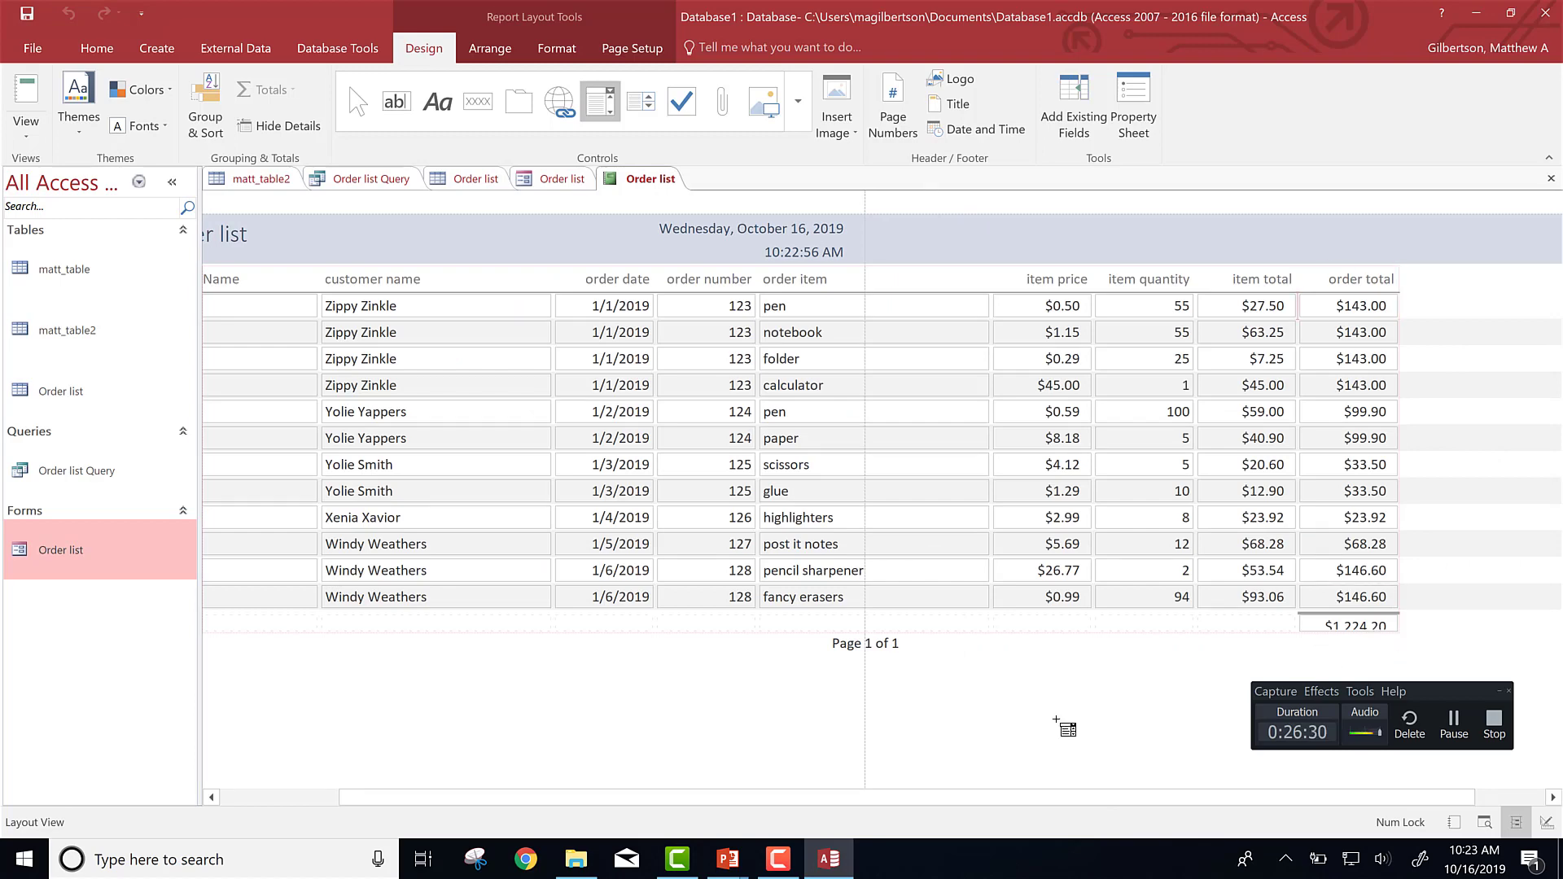
{"action": "left_click_drag", "start_coordinate": [451, 798], "coordinate": [344, 794]}
- View the "Additional Database Objects (5 of 6)" slide on report columns in PowerPoint and return to the Order list report in Access
{"action": "key", "text": "alt+Tab"}
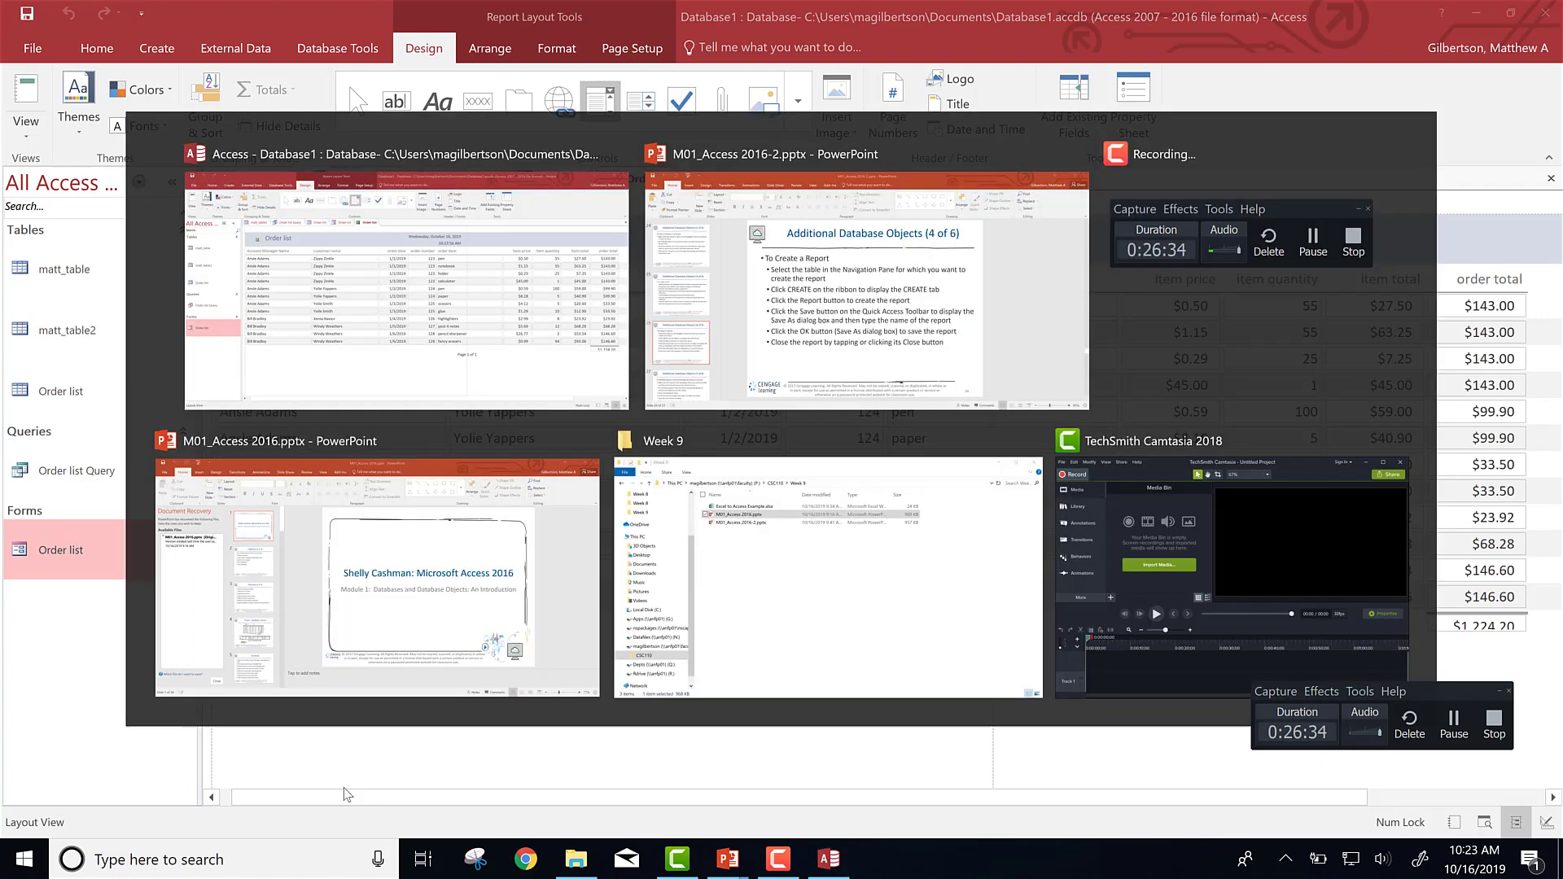
{"action": "key", "text": "Down"}
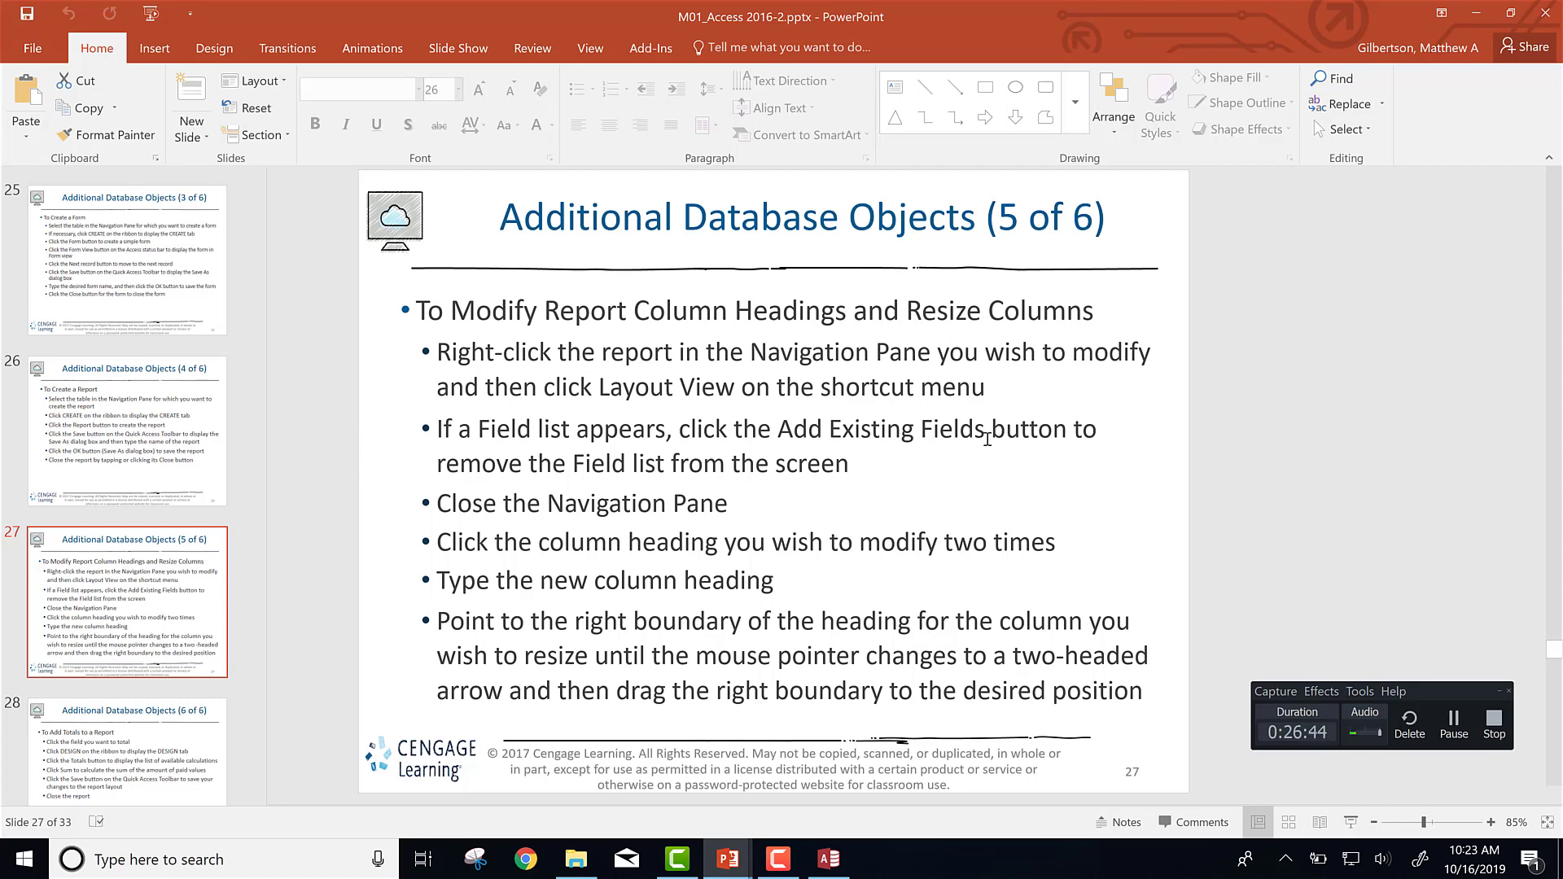
{"action": "key", "text": "alt+Tab"}
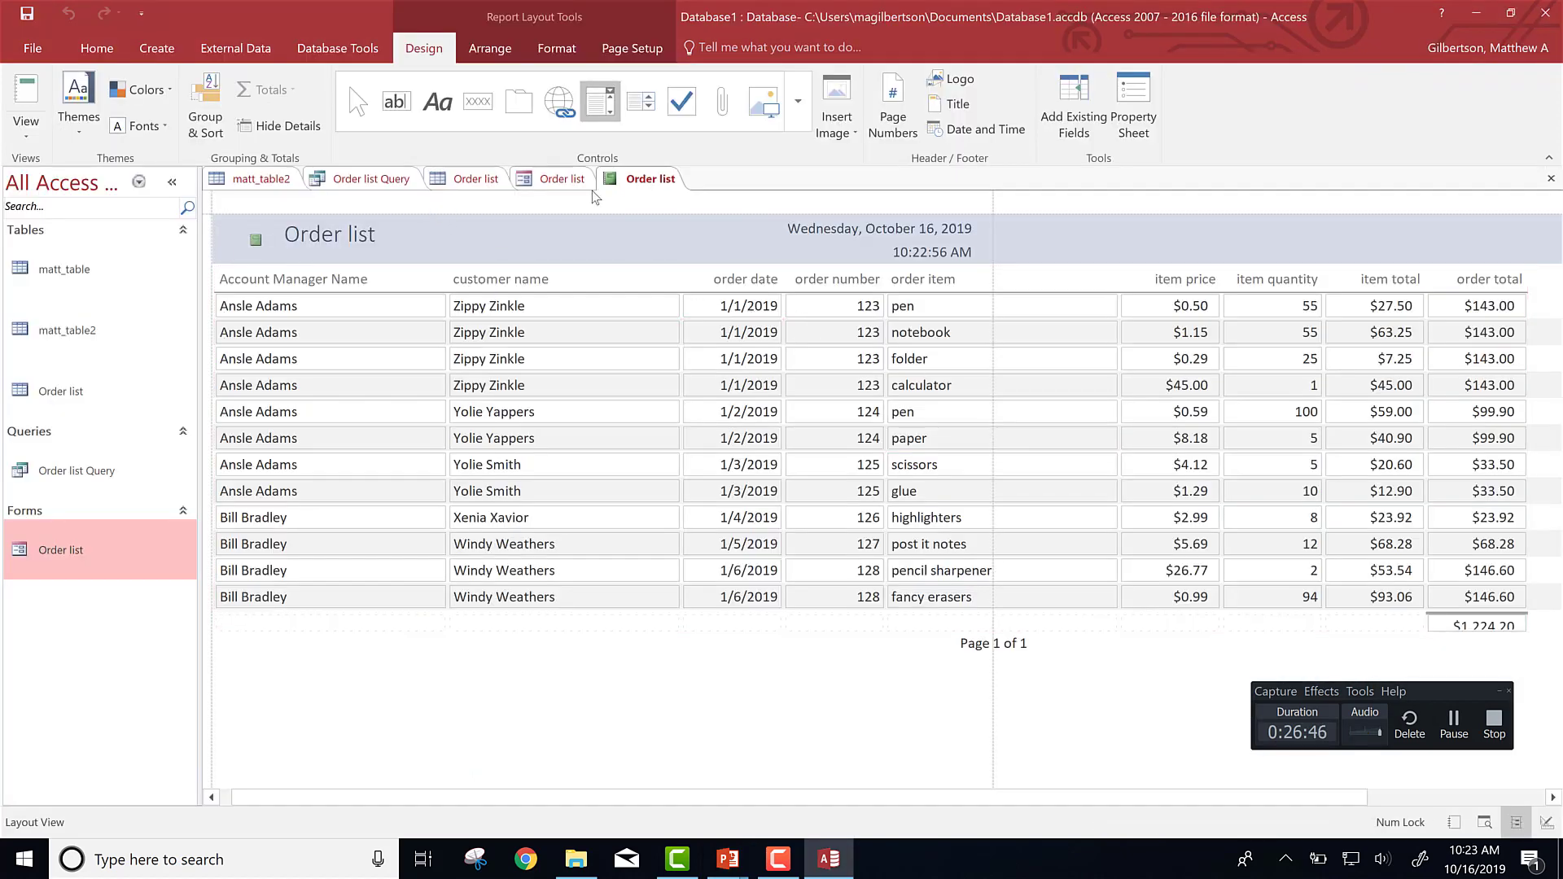
{"action": "left_click", "coordinate": [27, 130]}
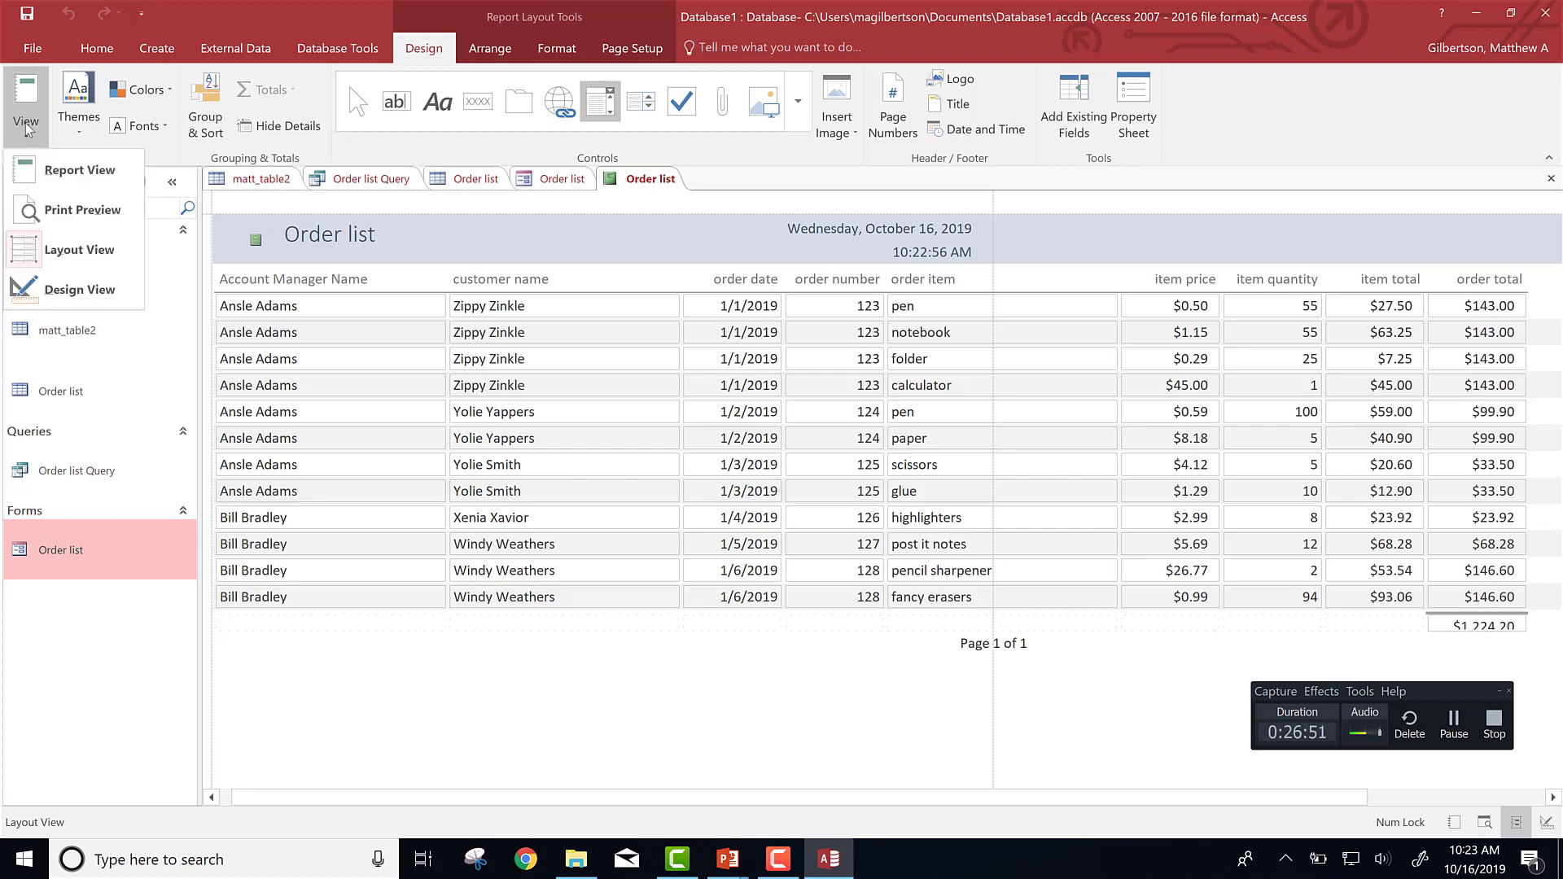
{"action": "left_click", "coordinate": [37, 251]}
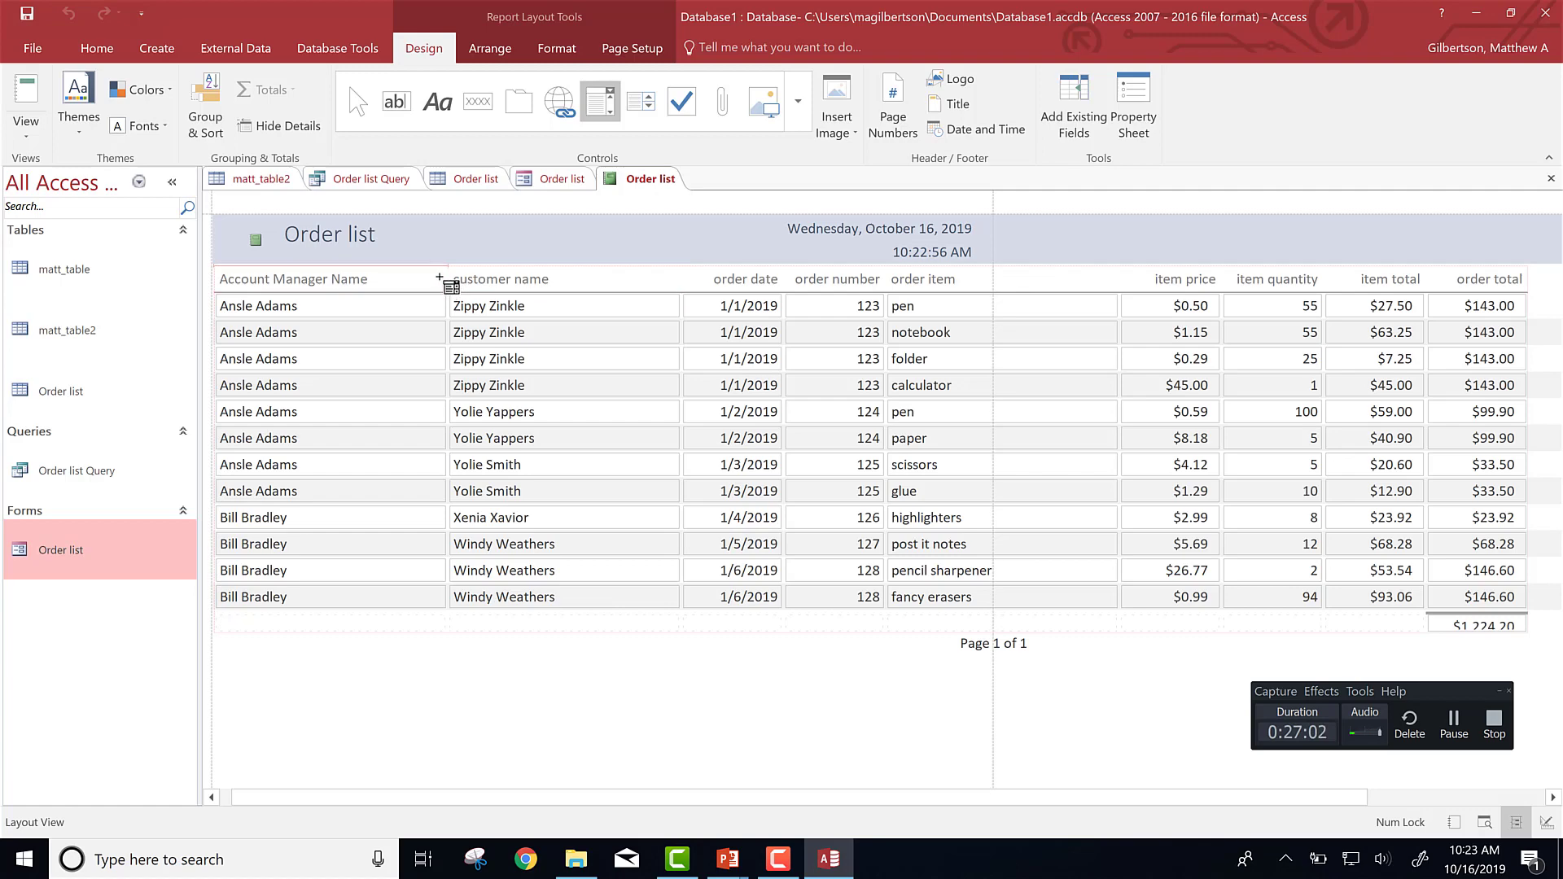
{"action": "left_click", "coordinate": [407, 281]}
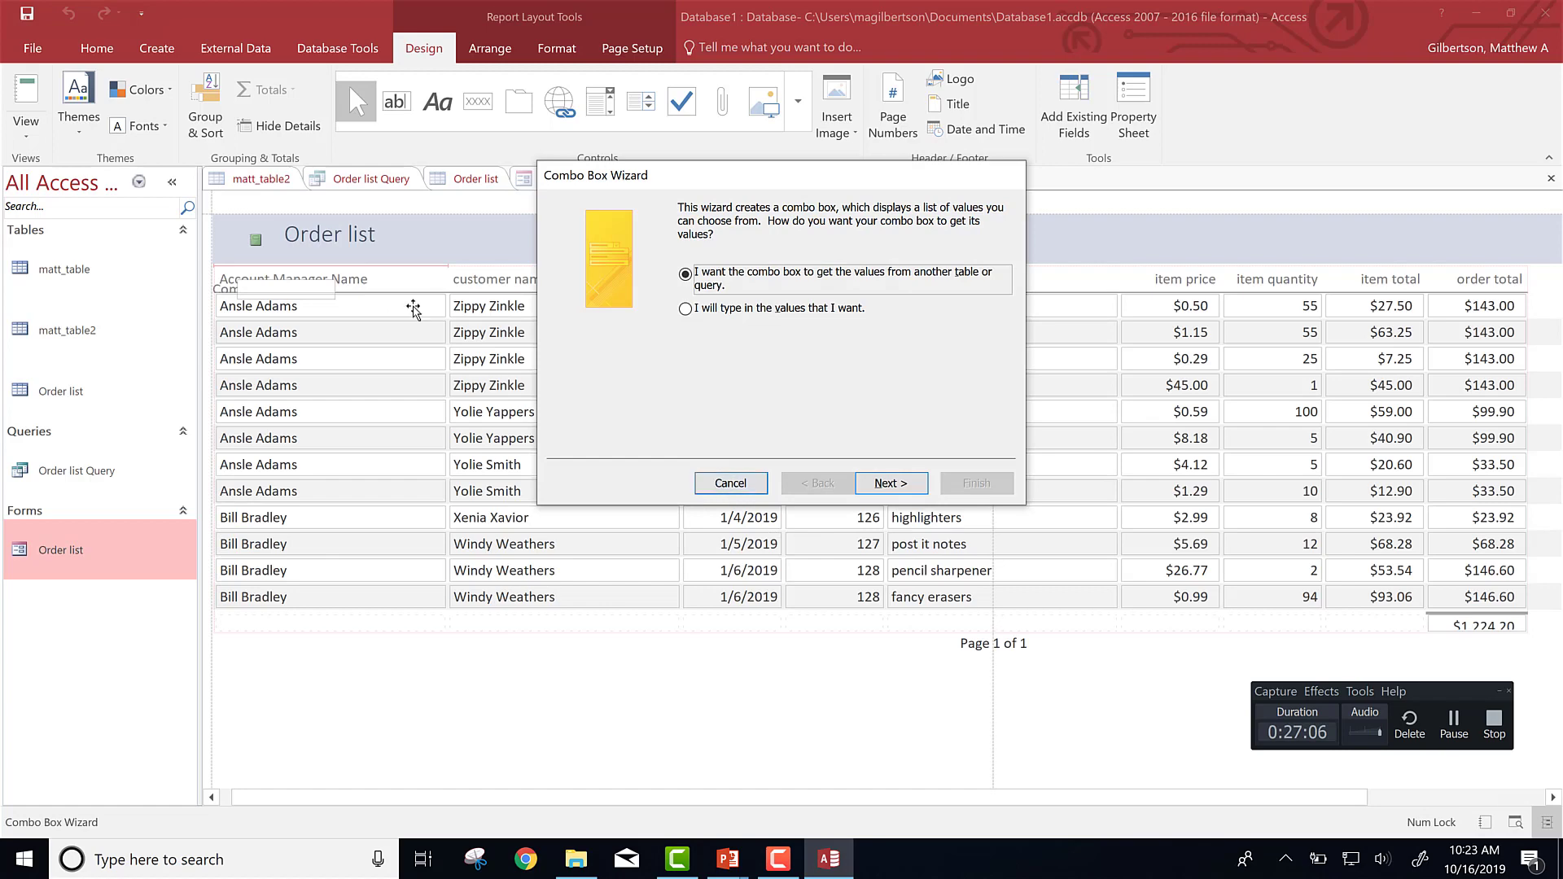
{"action": "key", "text": "Escape"}
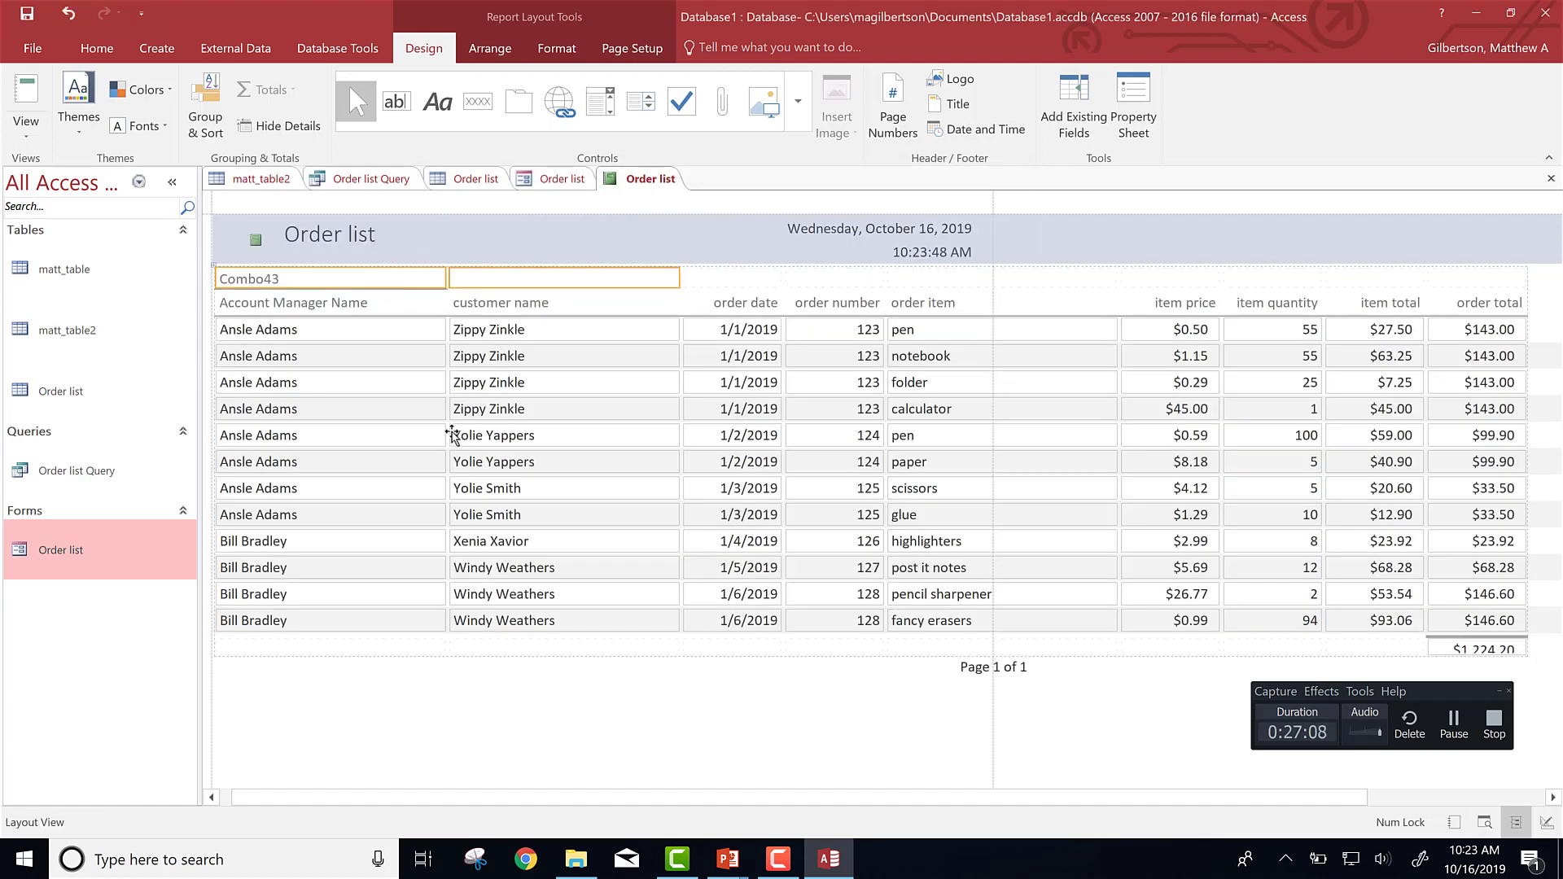
{"action": "left_click", "coordinate": [397, 380]}
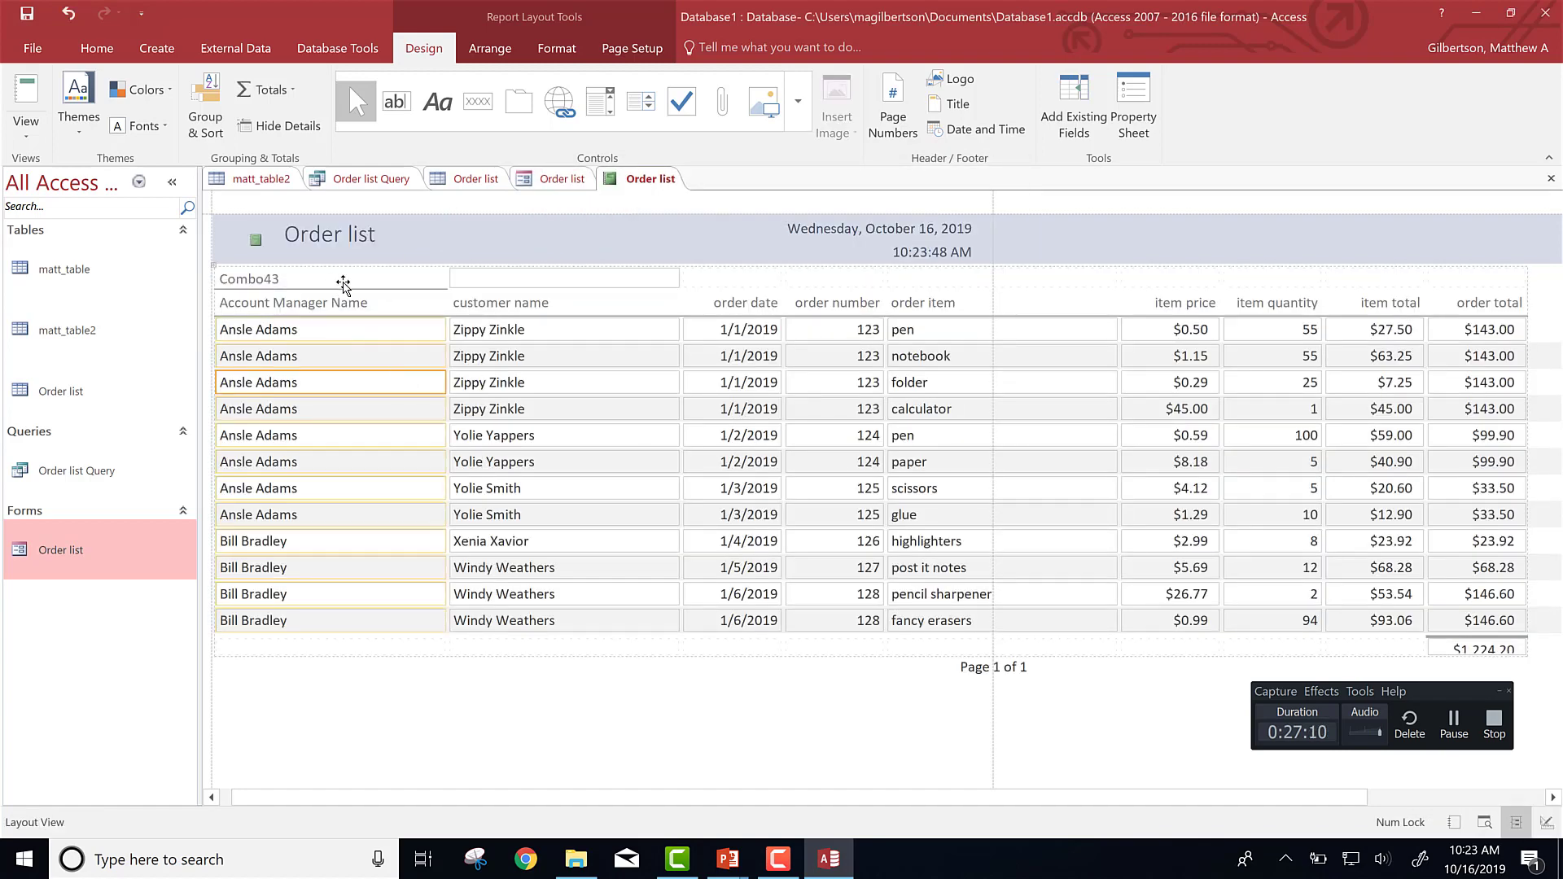
{"action": "key", "text": "ctrl+z"}
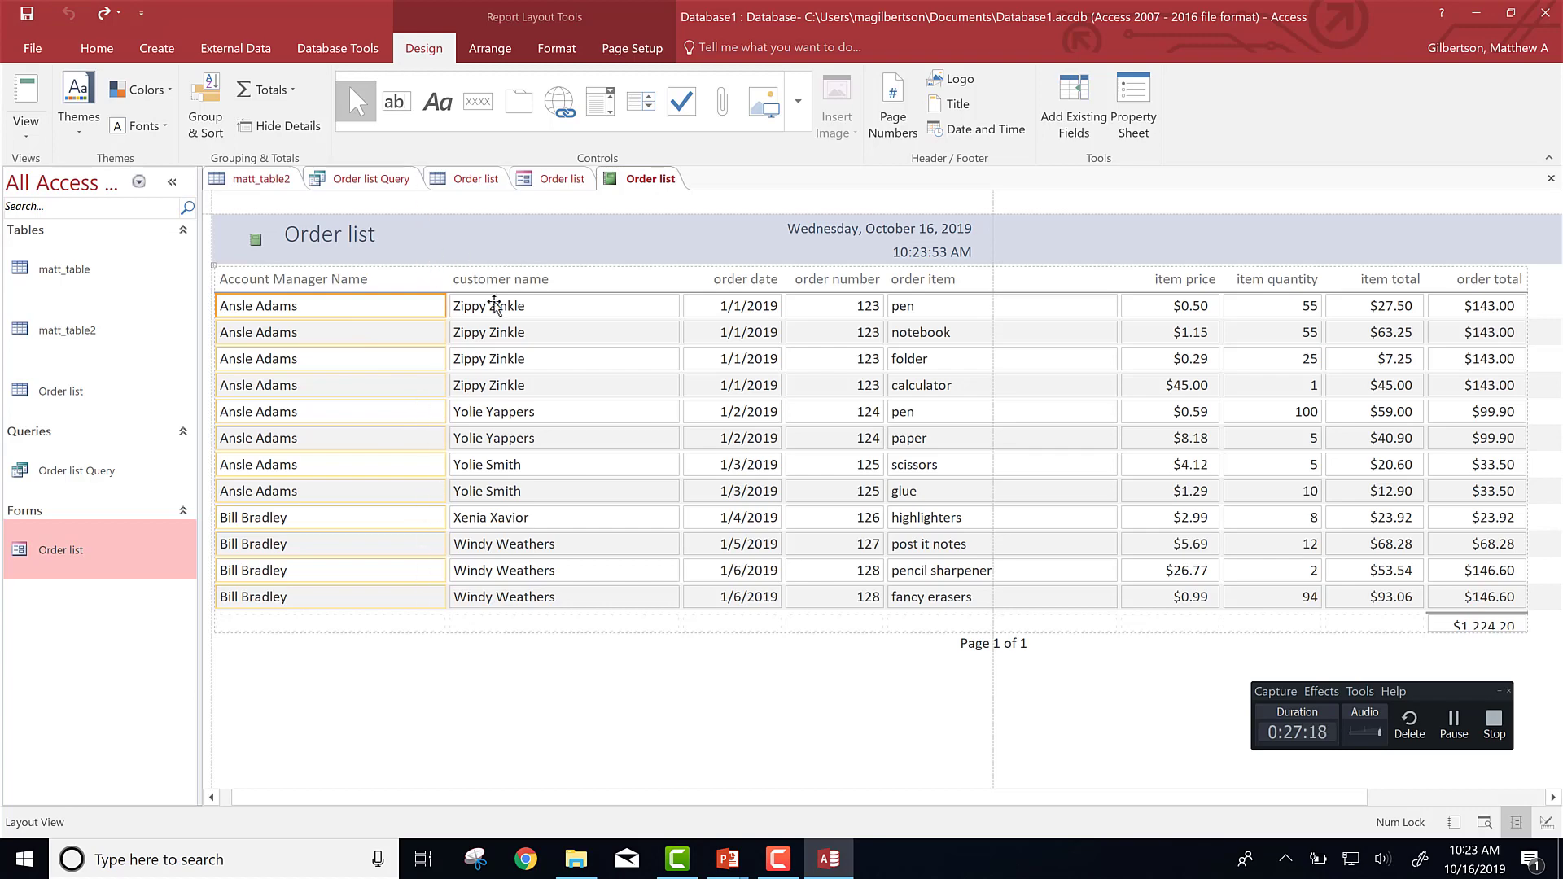
- Narrow the Account Manager Name column in the report's Layout View to fit its heading
{"action": "left_click", "coordinate": [26, 98]}
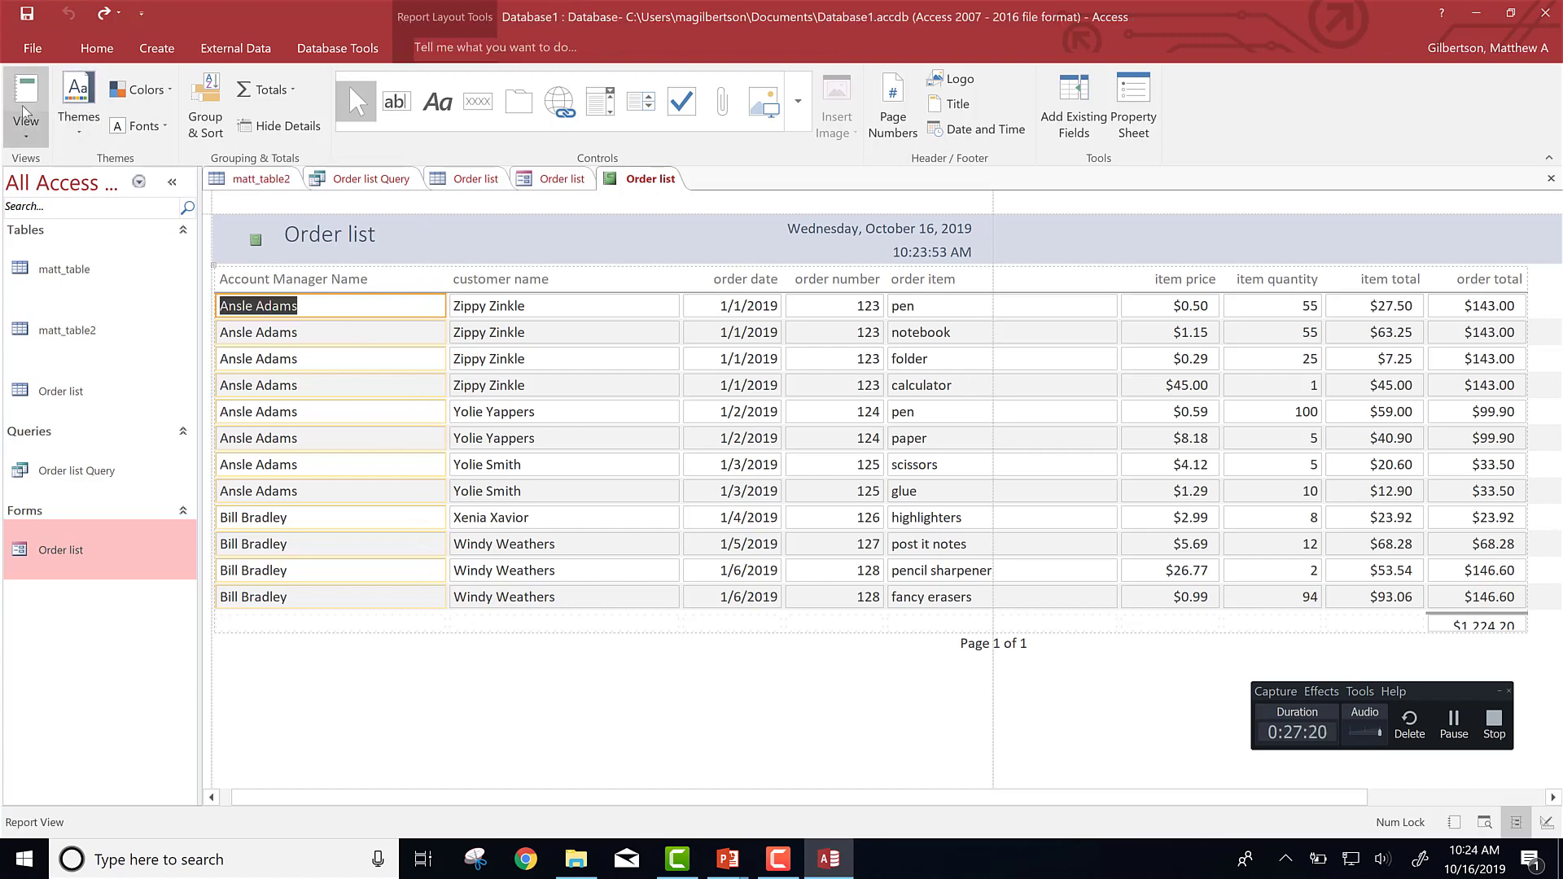
{"action": "left_click", "coordinate": [25, 100]}
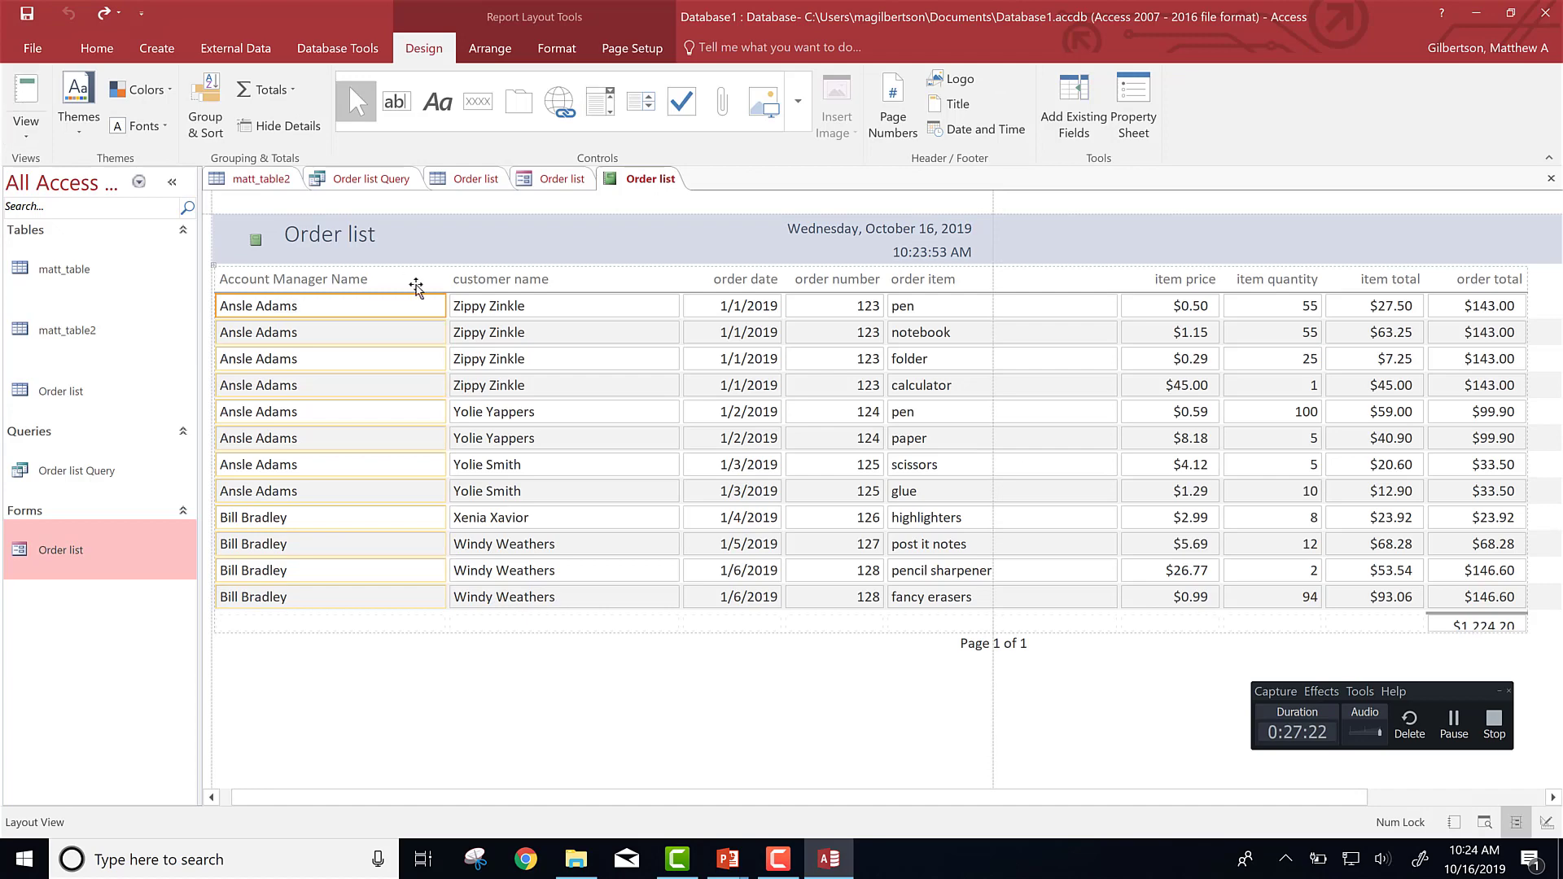
{"action": "left_click_drag", "start_coordinate": [444, 313], "coordinate": [376, 315]}
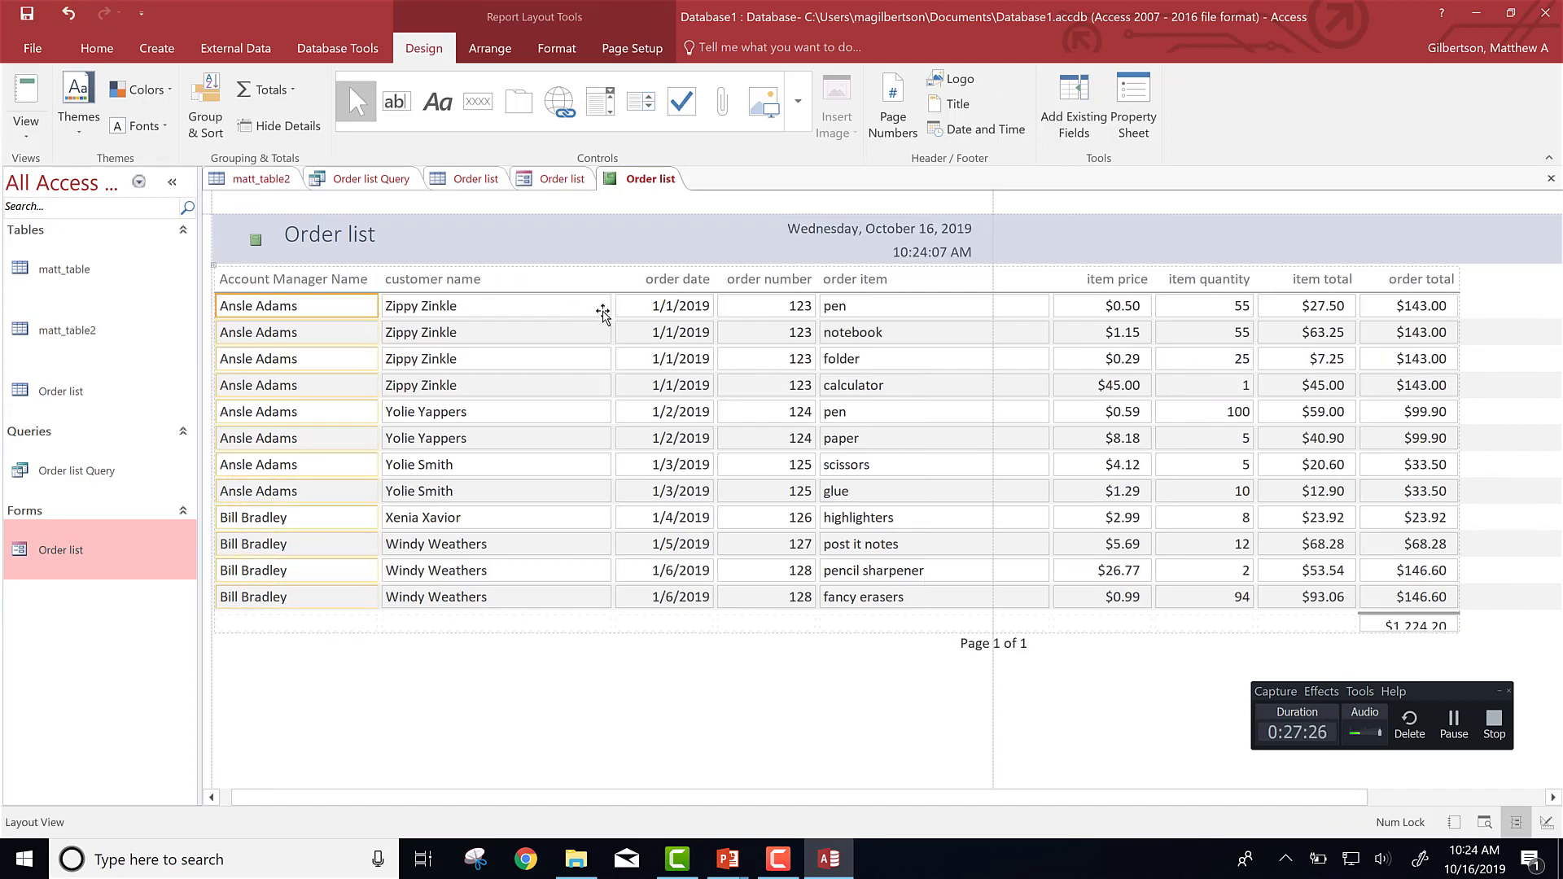
- Narrow the customer name column in the Order list report so it fits the names more closely
{"action": "left_click", "coordinate": [588, 283]}
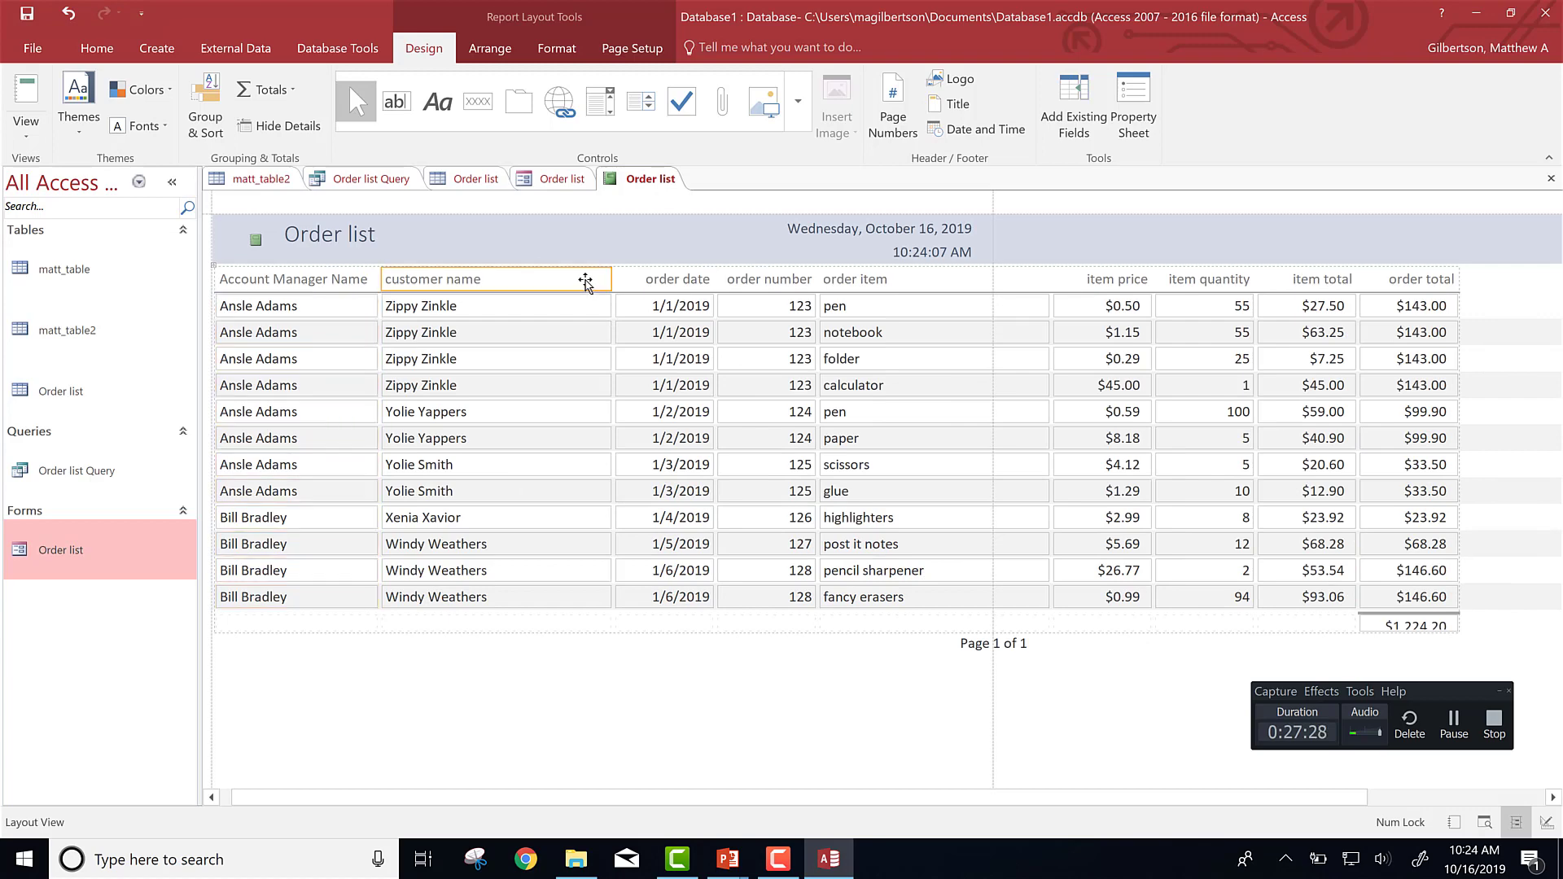
{"action": "left_click", "coordinate": [584, 280]}
{"action": "double_click", "coordinate": [583, 281]}
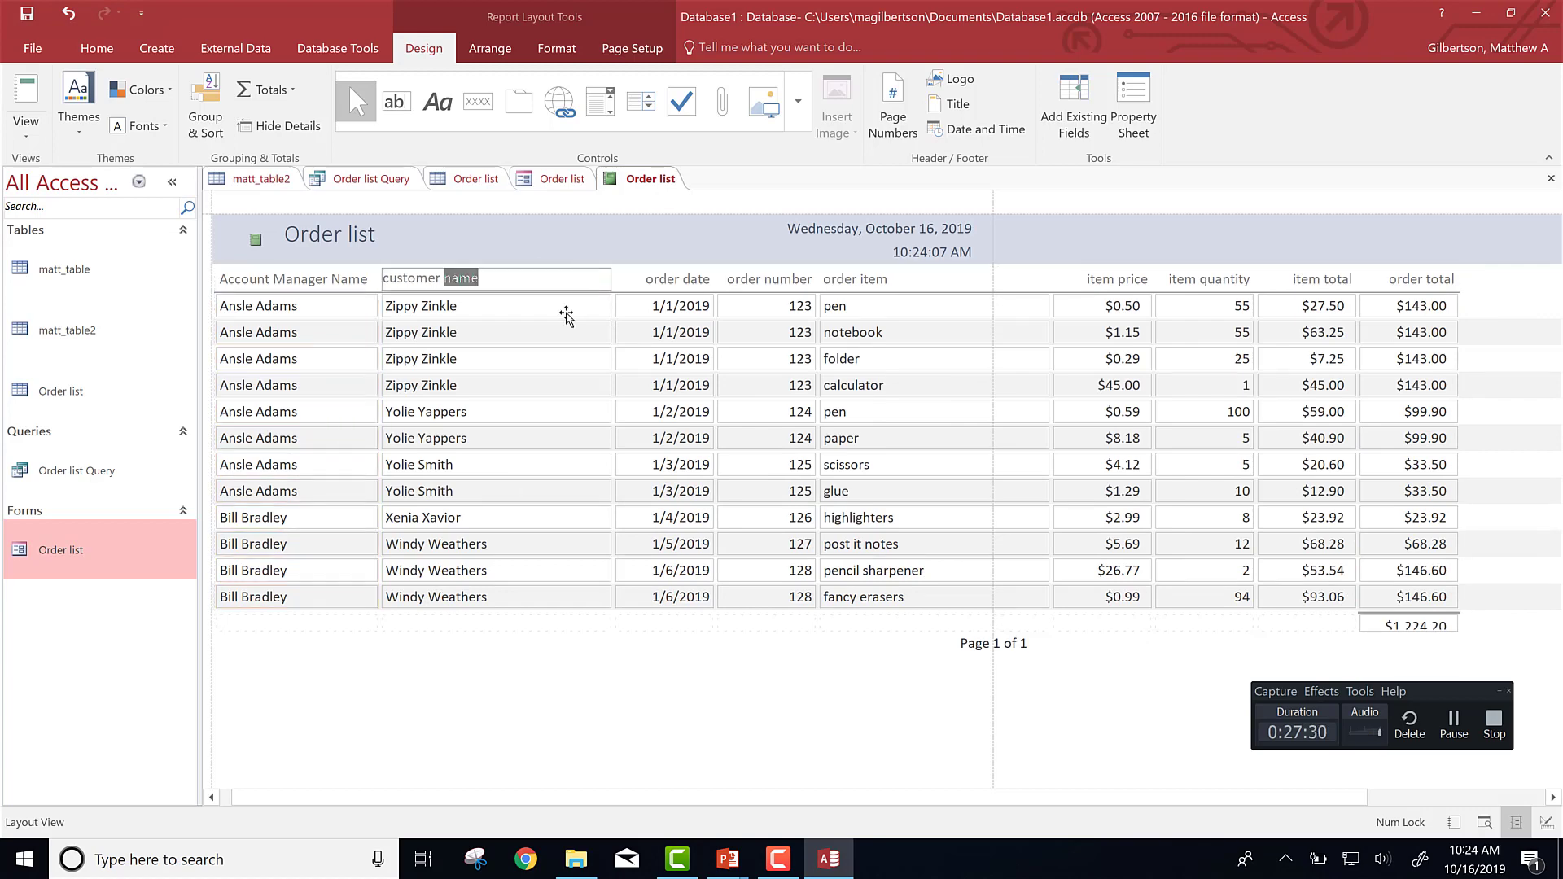
{"action": "left_click", "coordinate": [568, 314]}
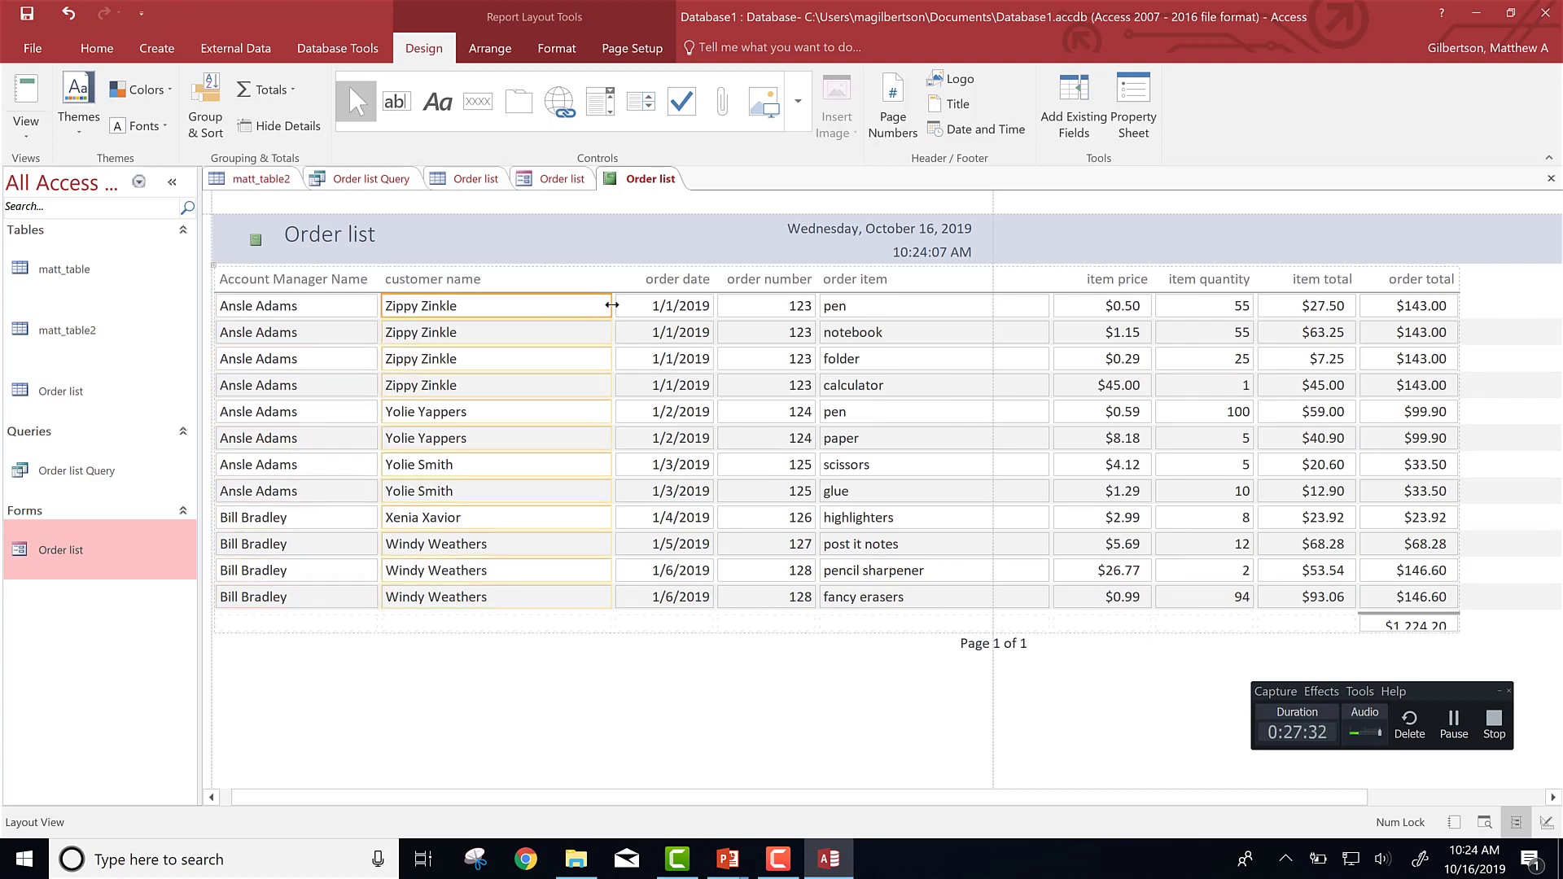
{"action": "left_click_drag", "start_coordinate": [611, 303], "coordinate": [524, 302]}
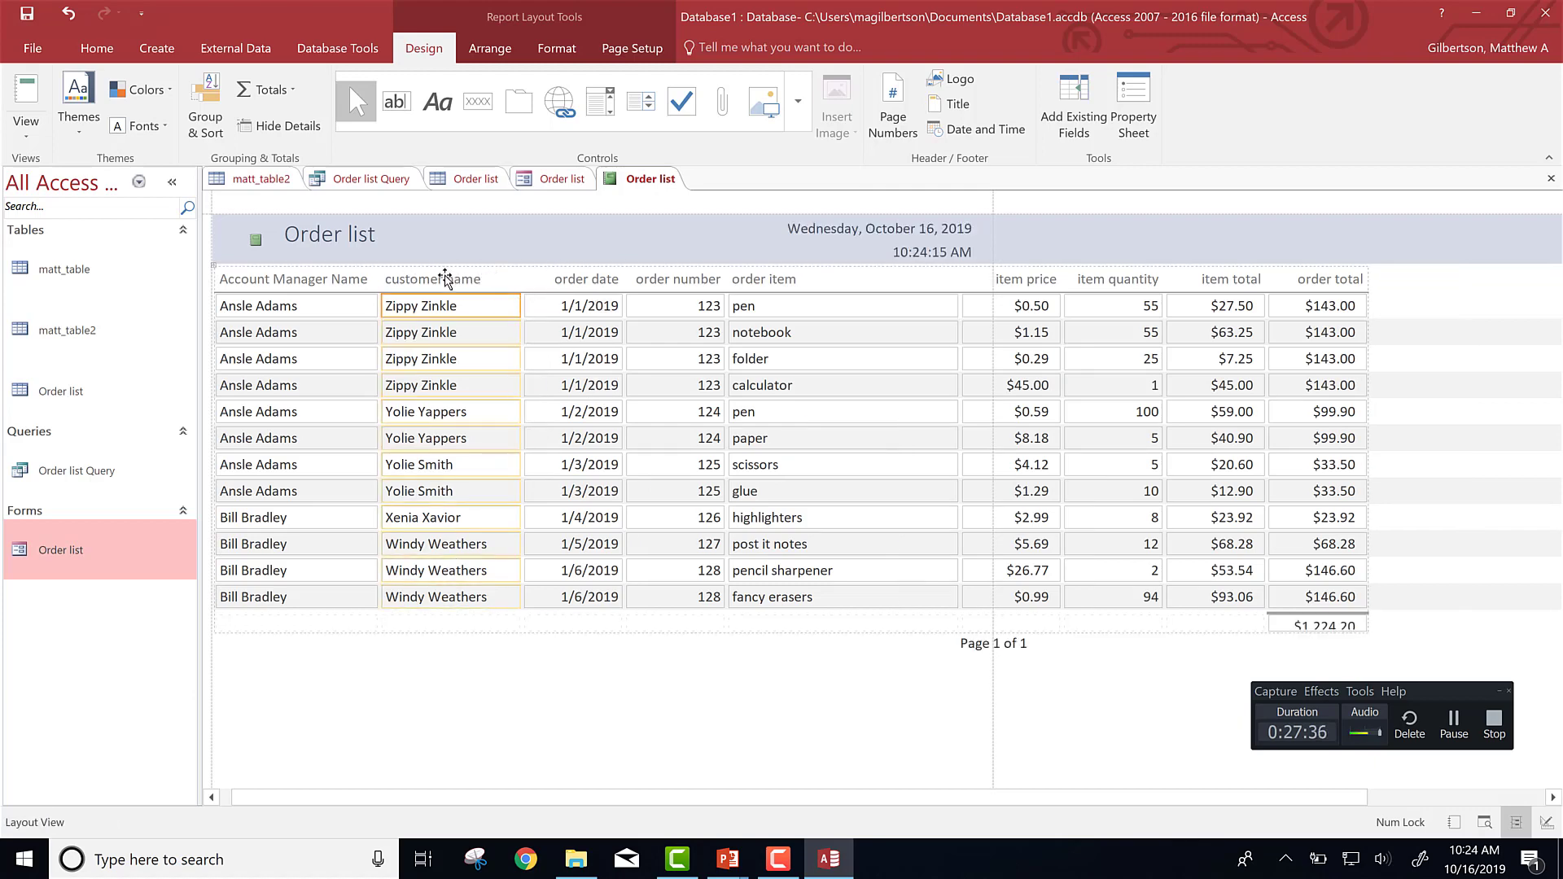
- Change the "customer name" column heading in the report to "Consumer name"
{"action": "left_click", "coordinate": [436, 281]}
{"action": "left_click", "coordinate": [439, 279]}
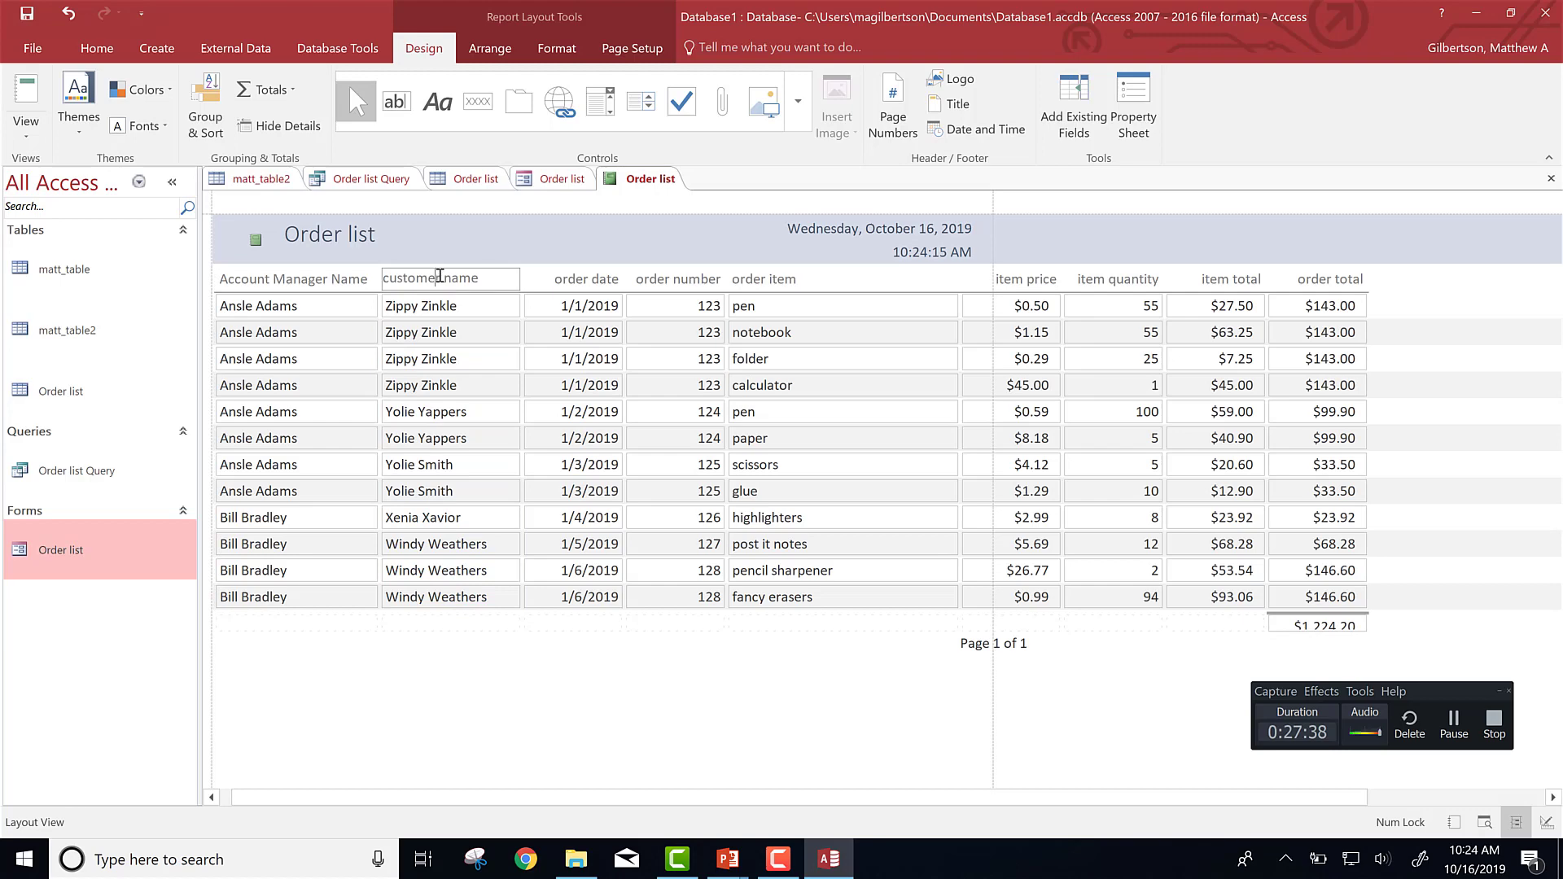
{"action": "left_click_drag", "start_coordinate": [442, 280], "coordinate": [384, 279]}
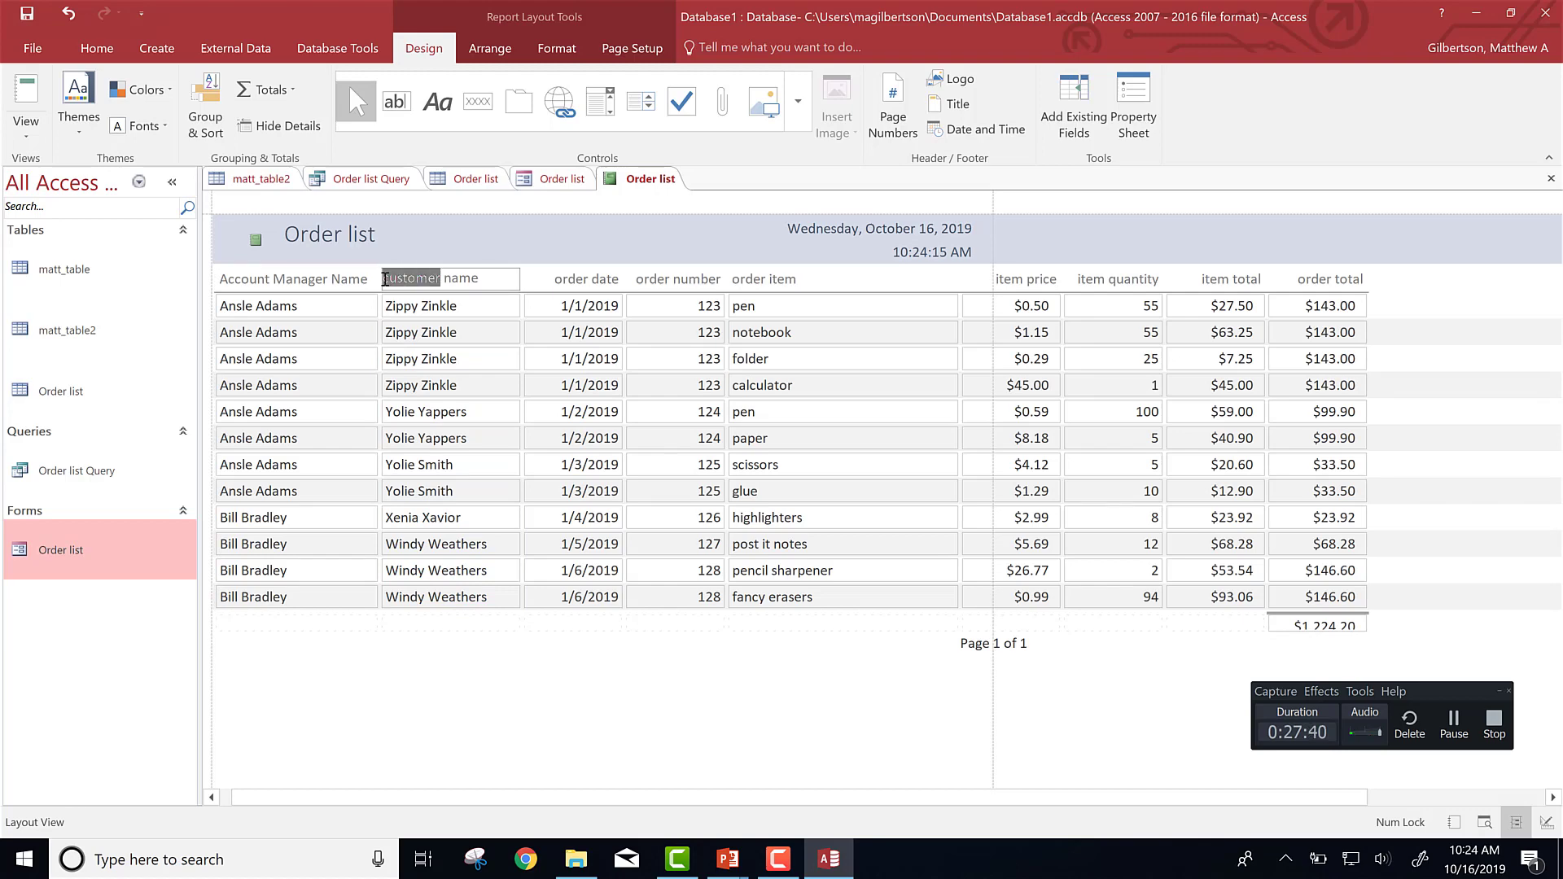
{"action": "type", "text": "Consumer"}
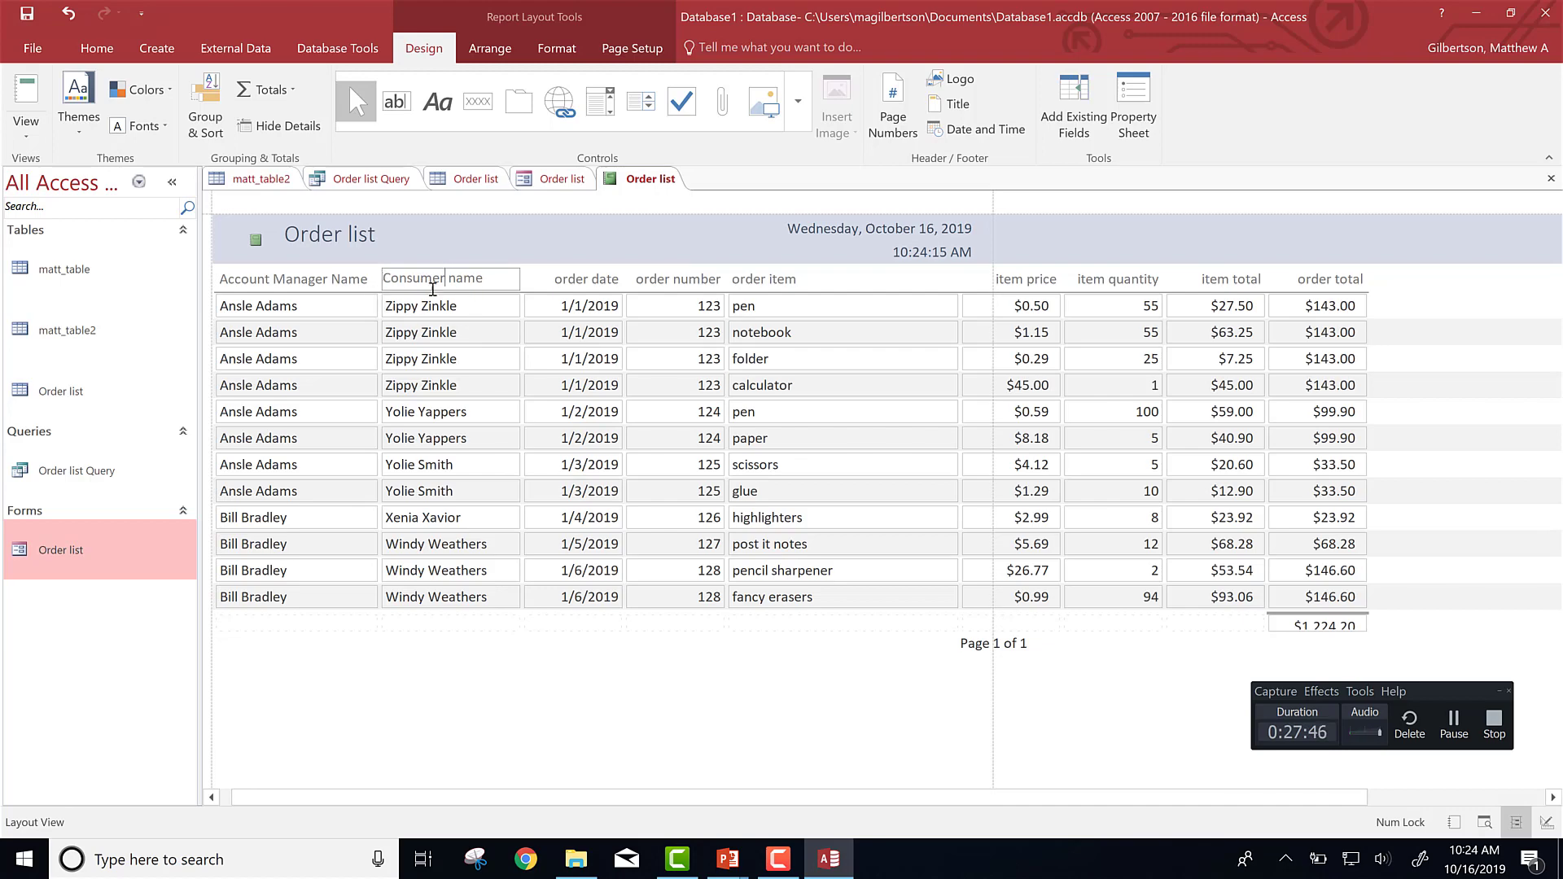
{"action": "left_click", "coordinate": [434, 305]}
{"action": "left_click", "coordinate": [434, 304]}
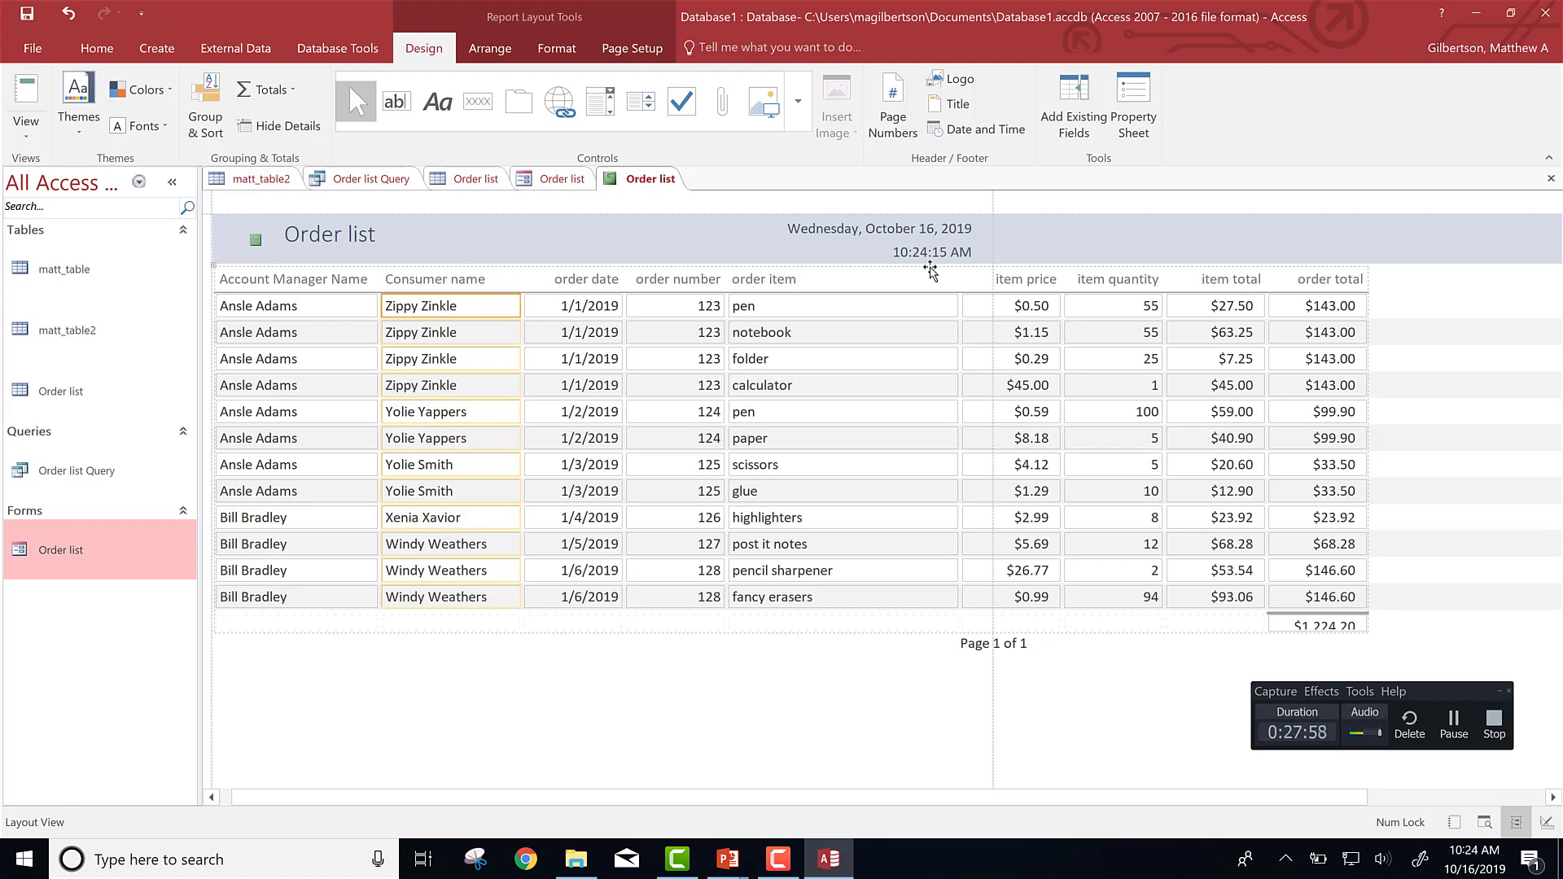
- View the "Additional Database Objects (6 of 6)" slide on report totals in PowerPoint and return to the Order list report in Access
{"action": "key", "text": "alt+Tab"}
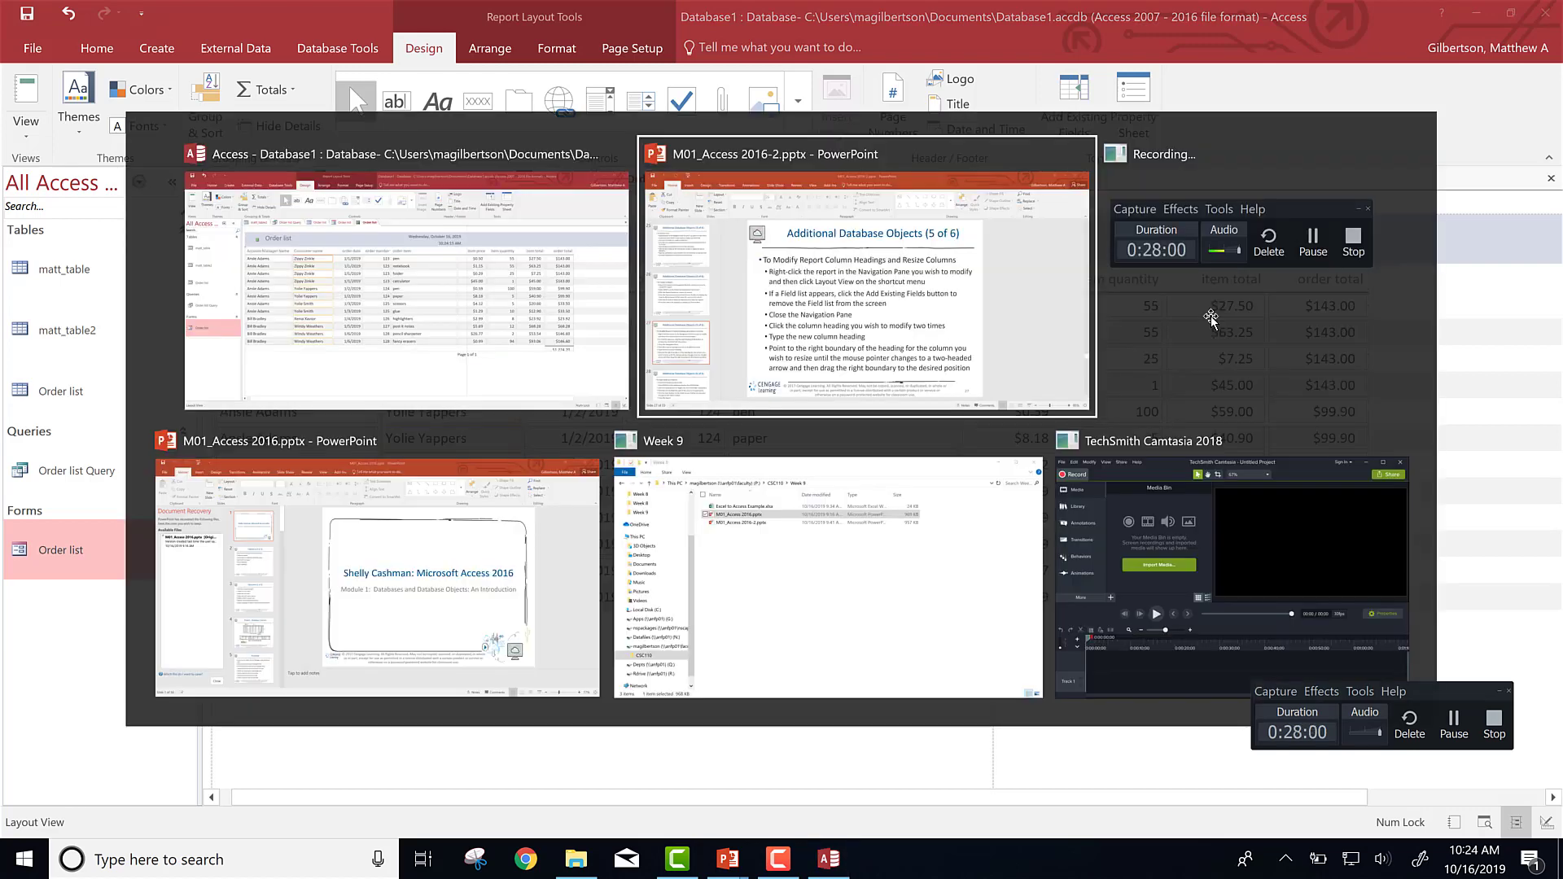
{"action": "key", "text": "Page_Down"}
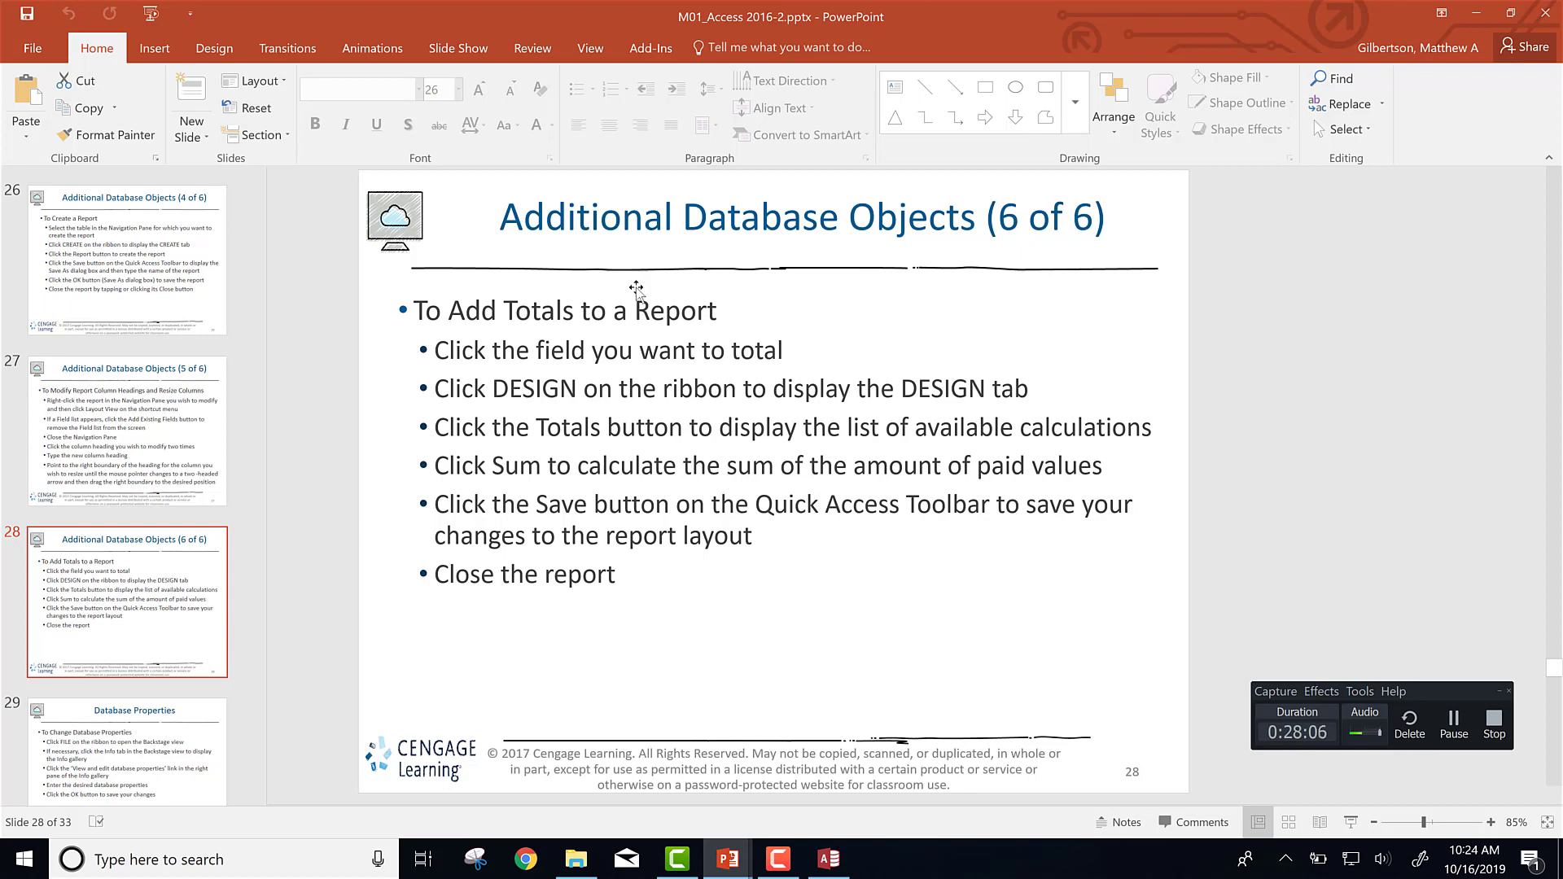
{"action": "key", "text": "alt+Tab"}
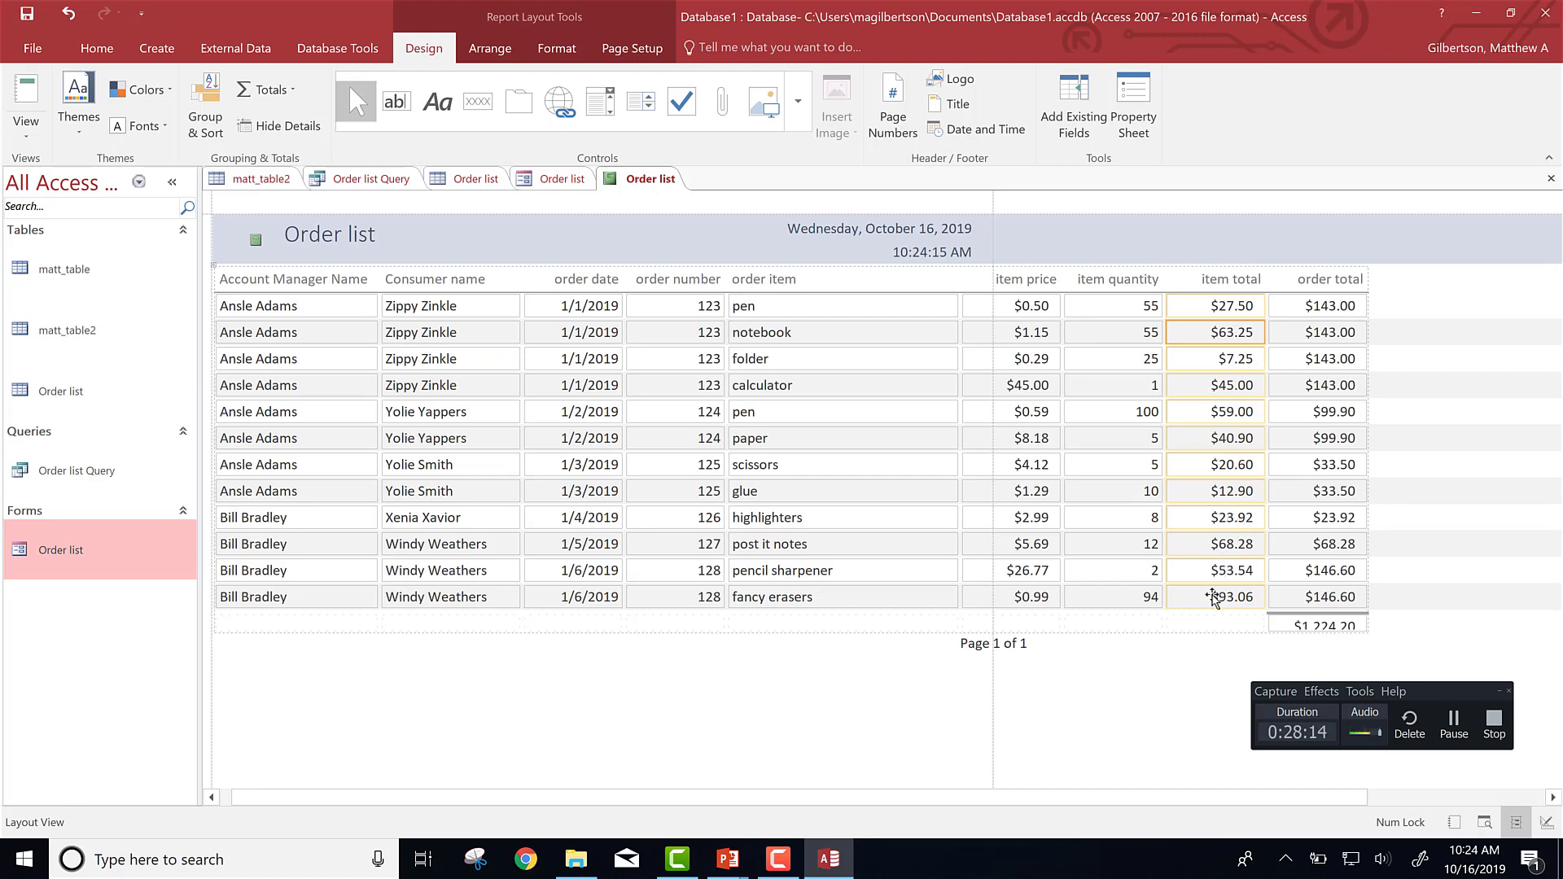
{"action": "right_click", "coordinate": [1211, 601]}
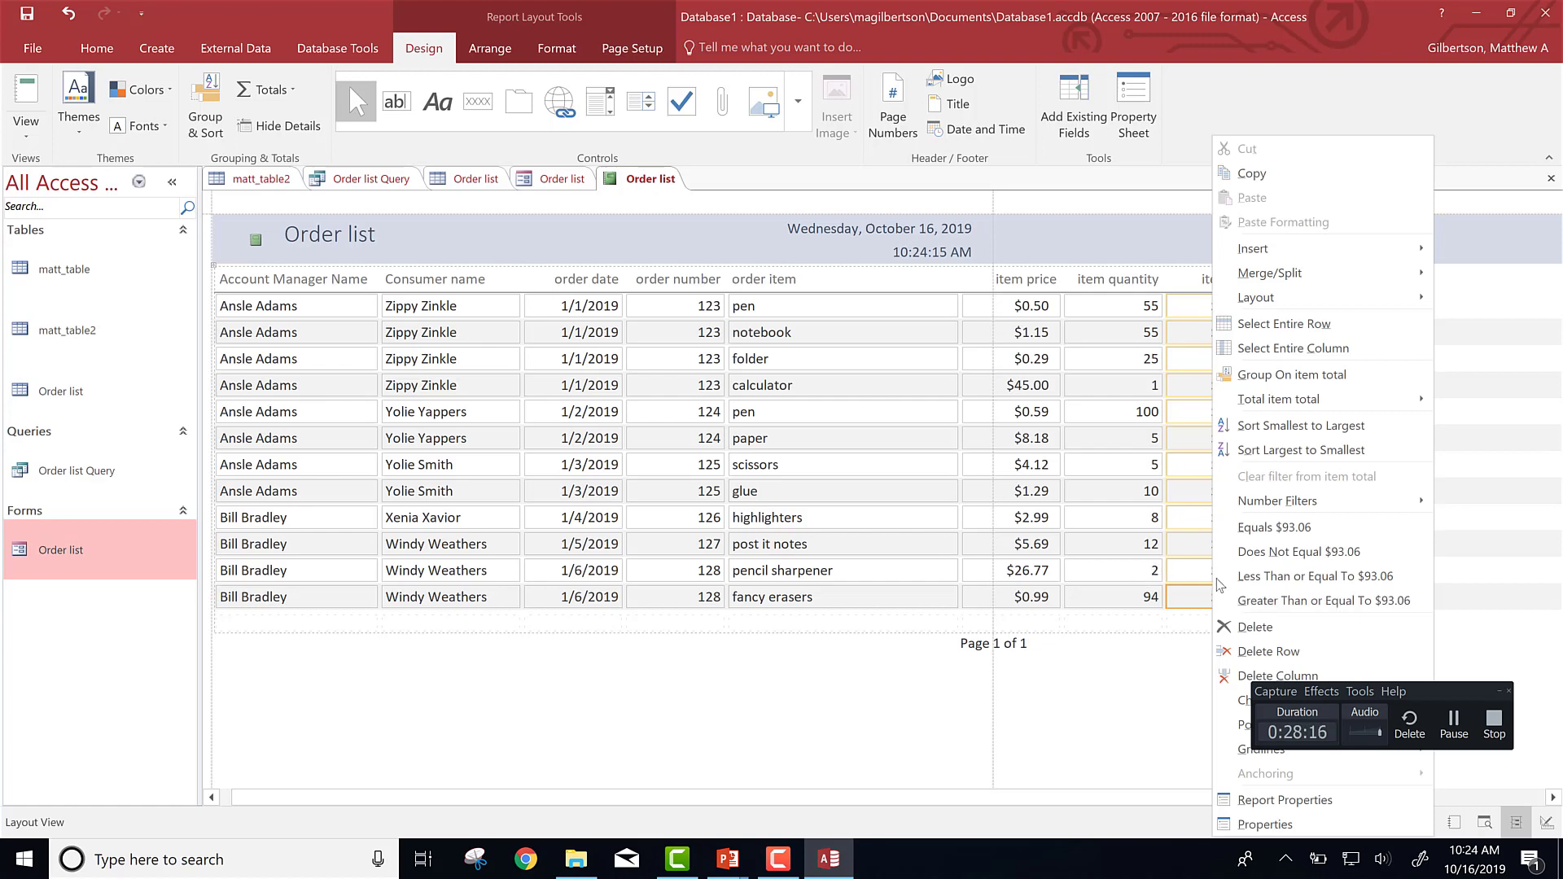
{"action": "right_click", "coordinate": [1205, 625]}
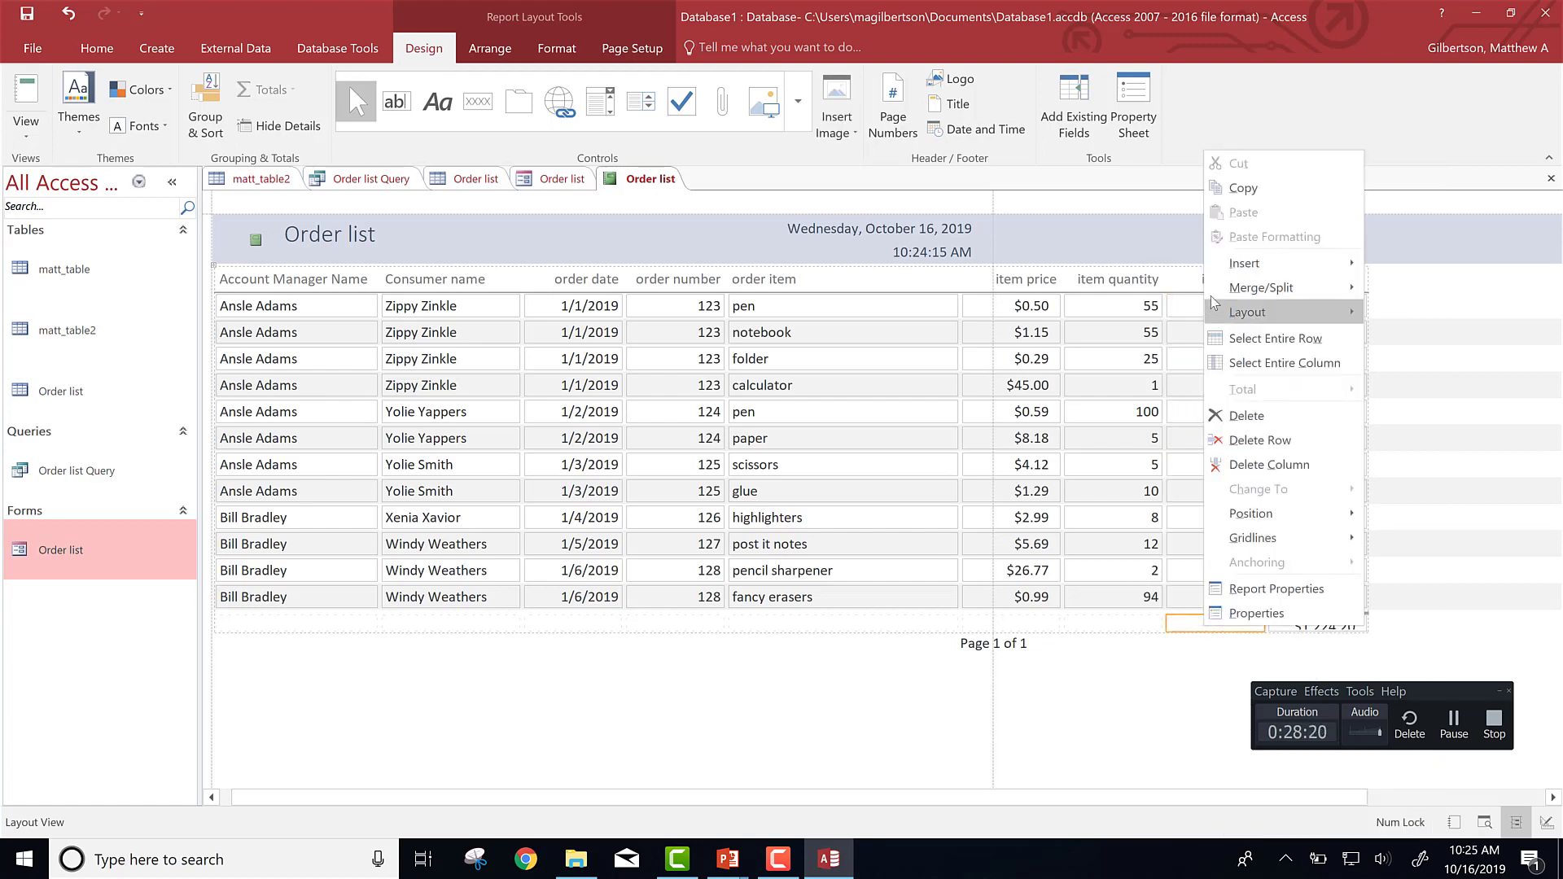
{"action": "mouse_move", "coordinate": [1246, 262]}
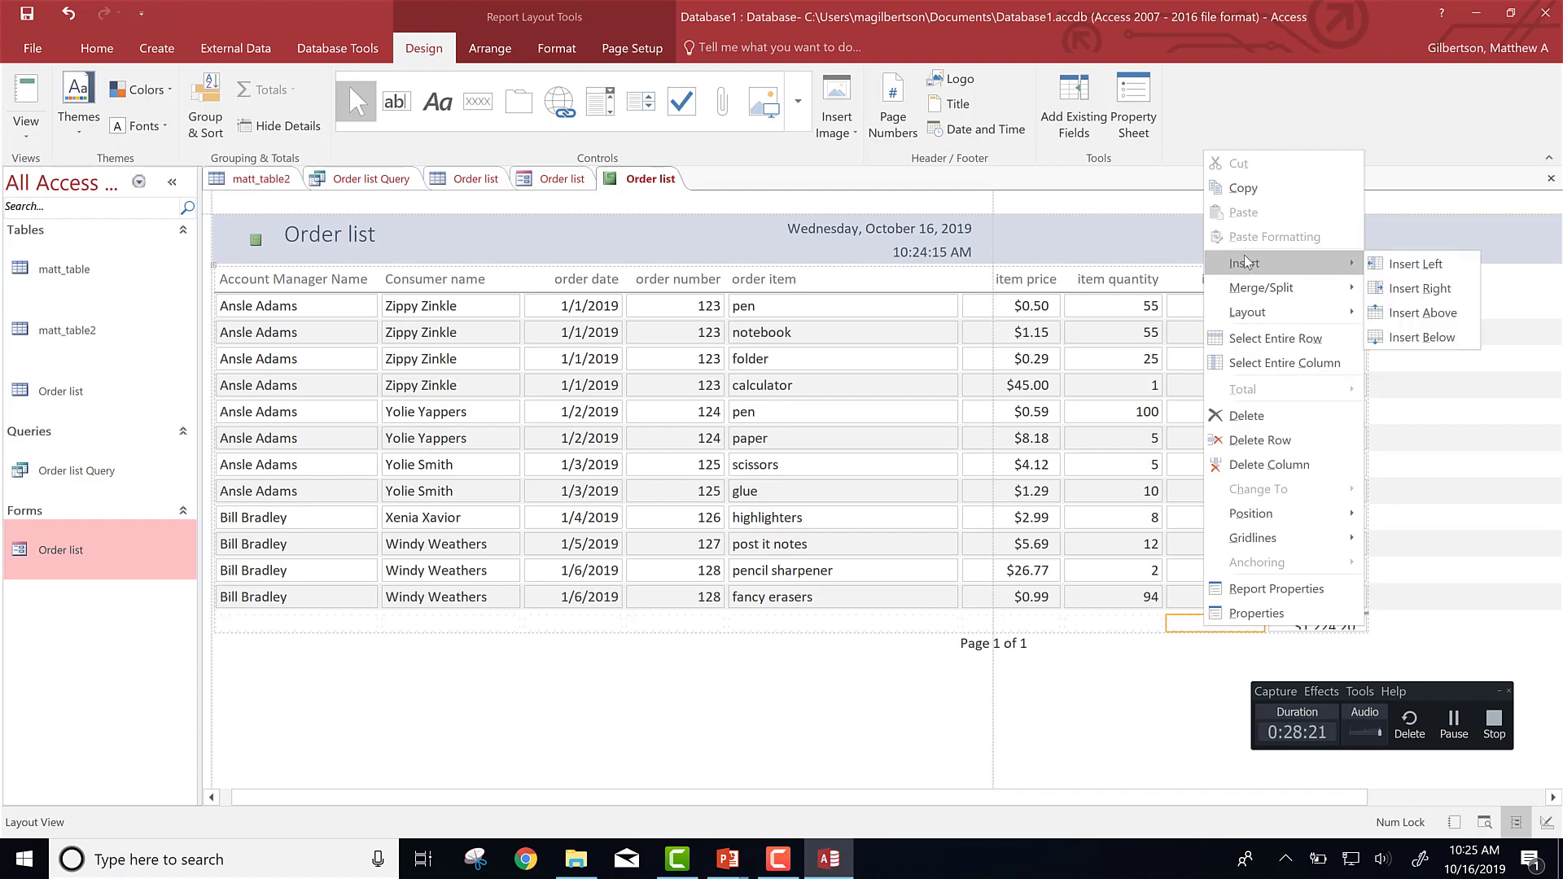
{"action": "left_click", "coordinate": [791, 185]}
{"action": "left_click", "coordinate": [1453, 721]}
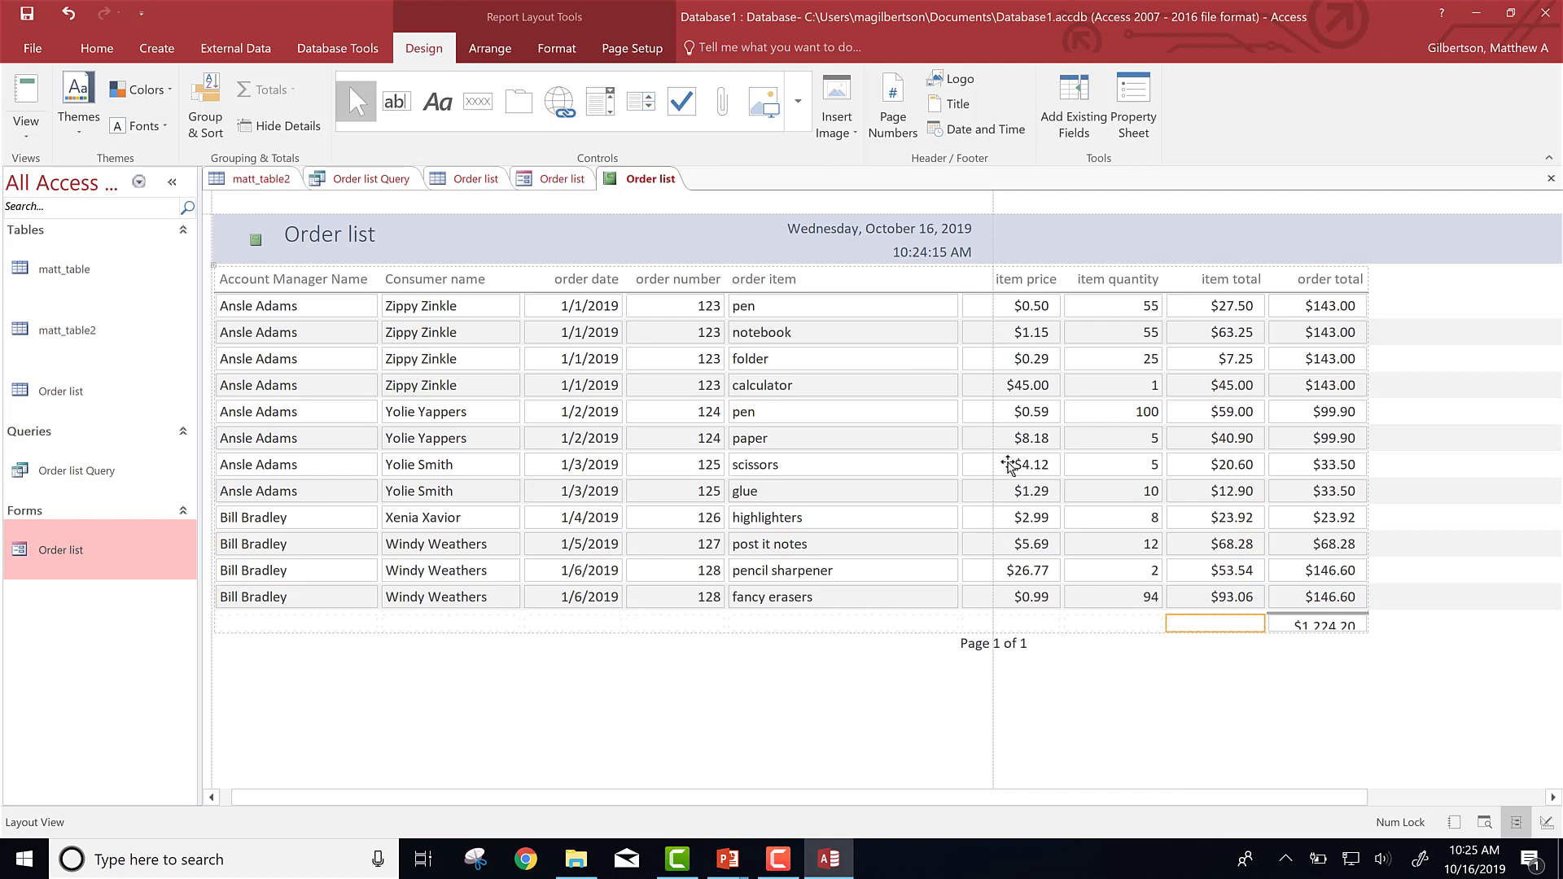
- Add a Sum total for the item total field in the report's Design View and show the result in Report View
{"action": "left_click", "coordinate": [30, 137]}
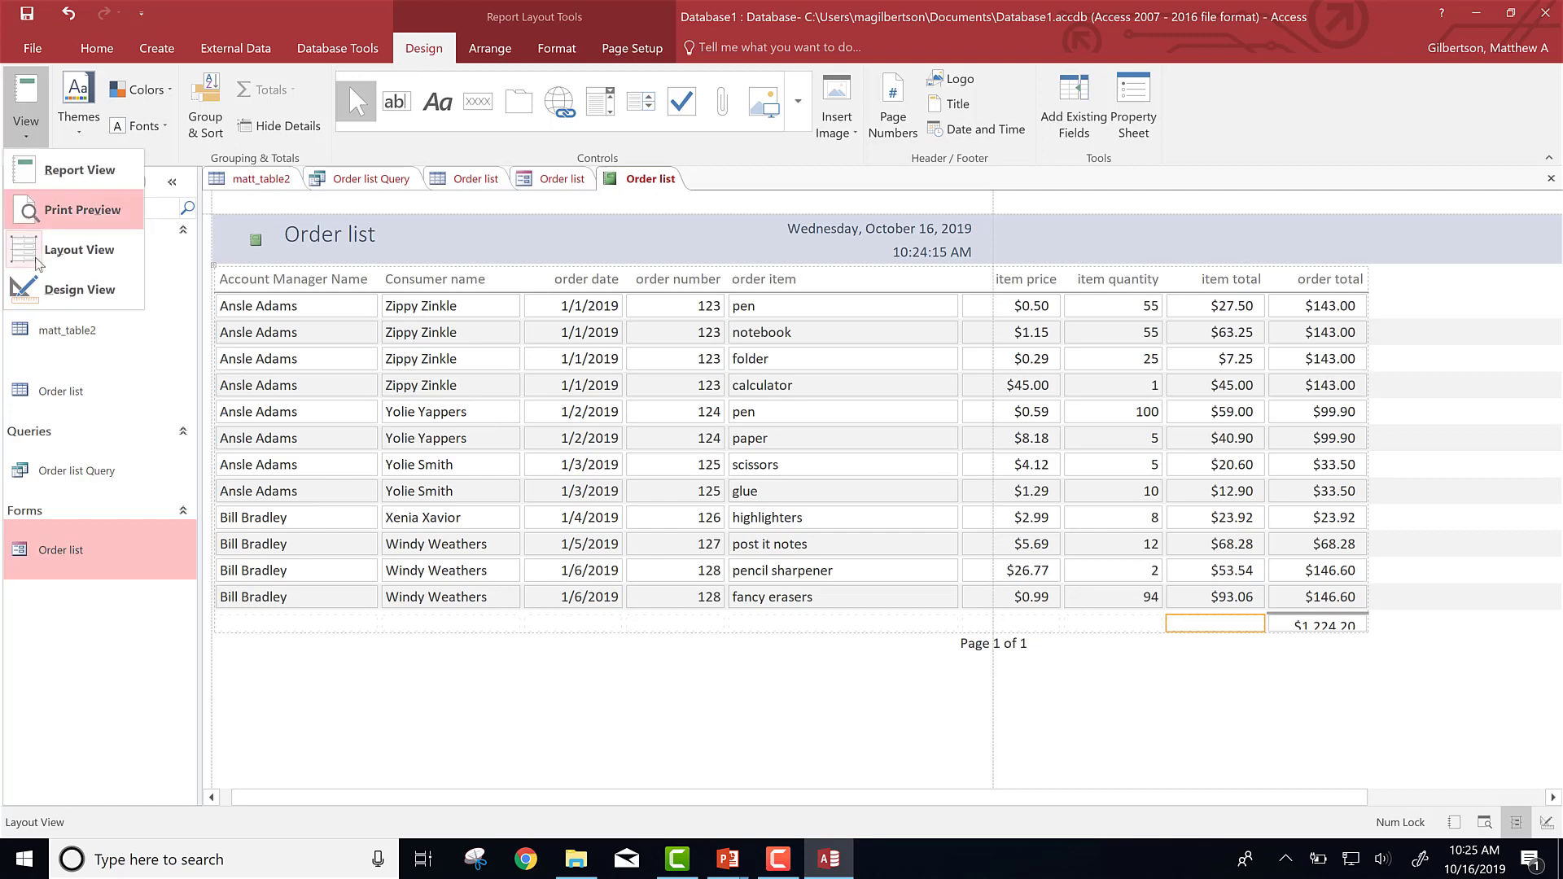
{"action": "left_click", "coordinate": [44, 291]}
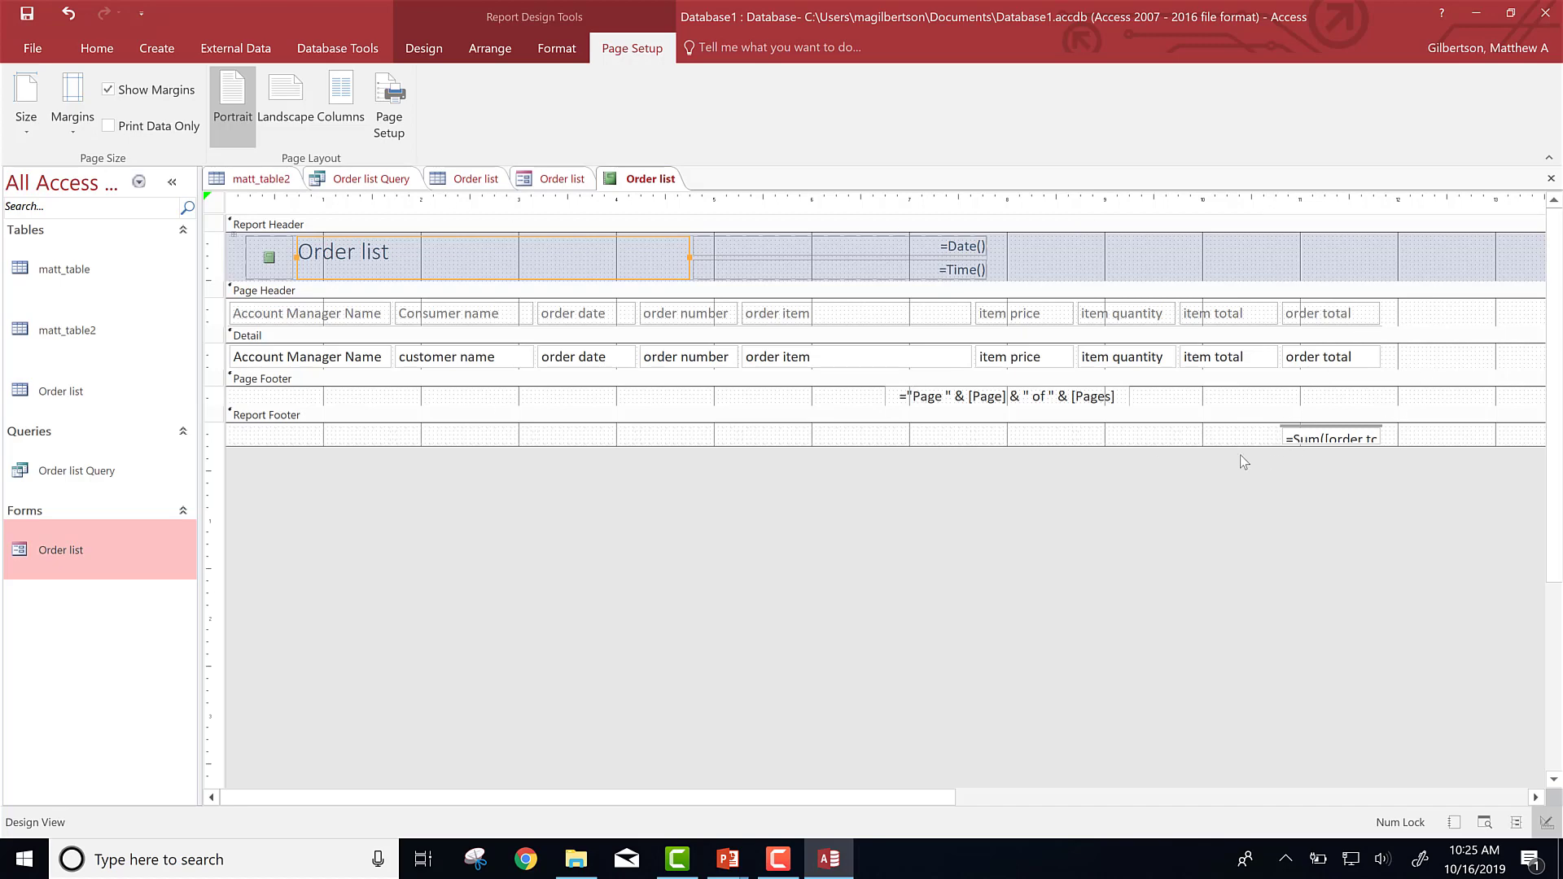
{"action": "key", "text": "alt+Tab"}
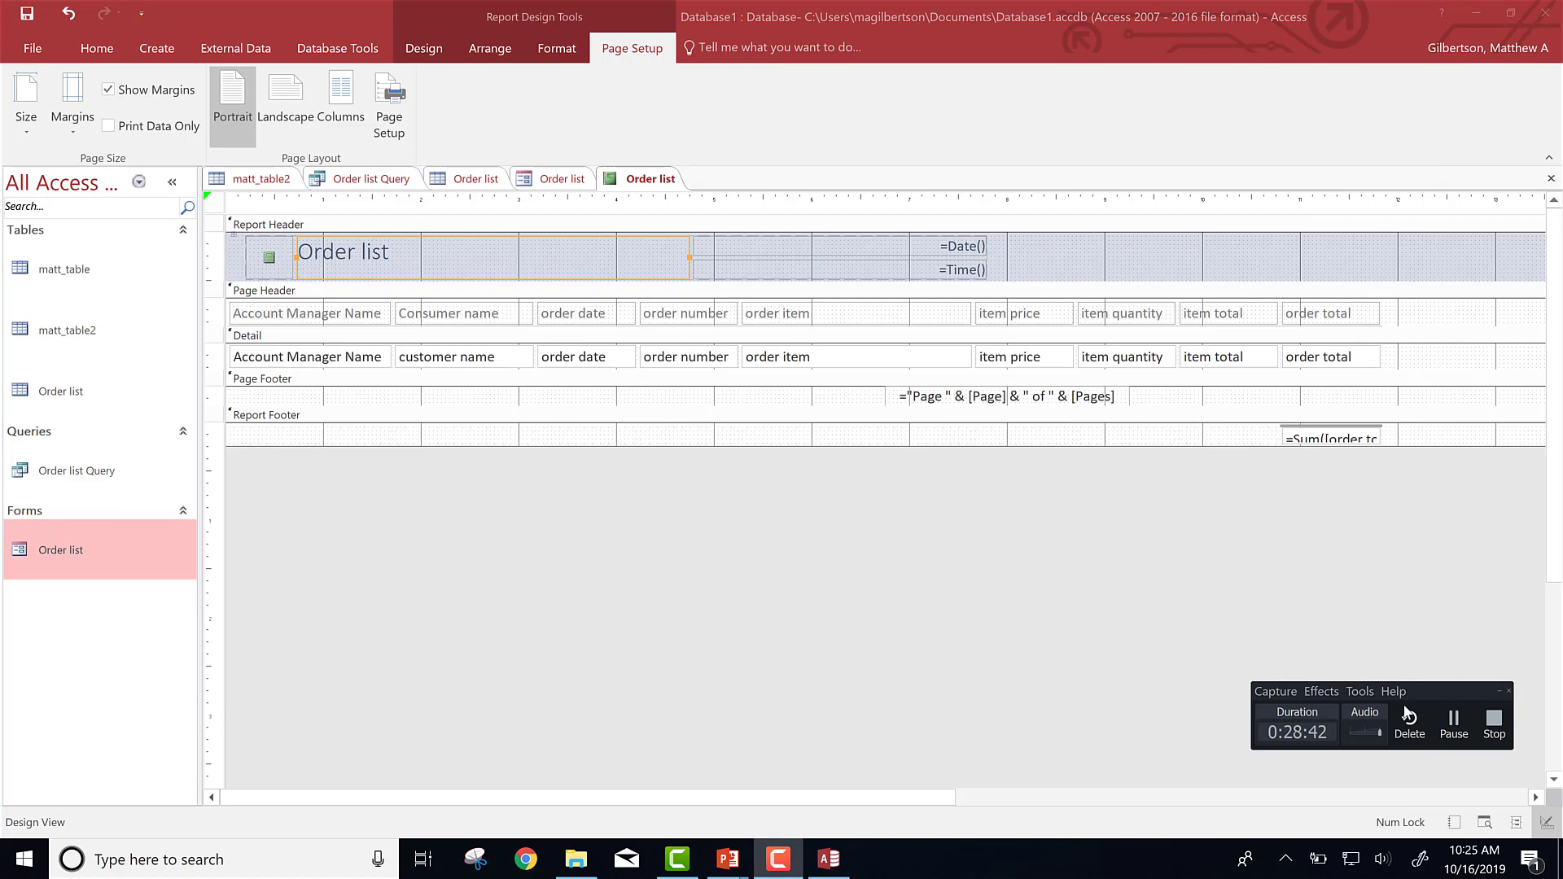
{"action": "left_click", "coordinate": [1453, 721]}
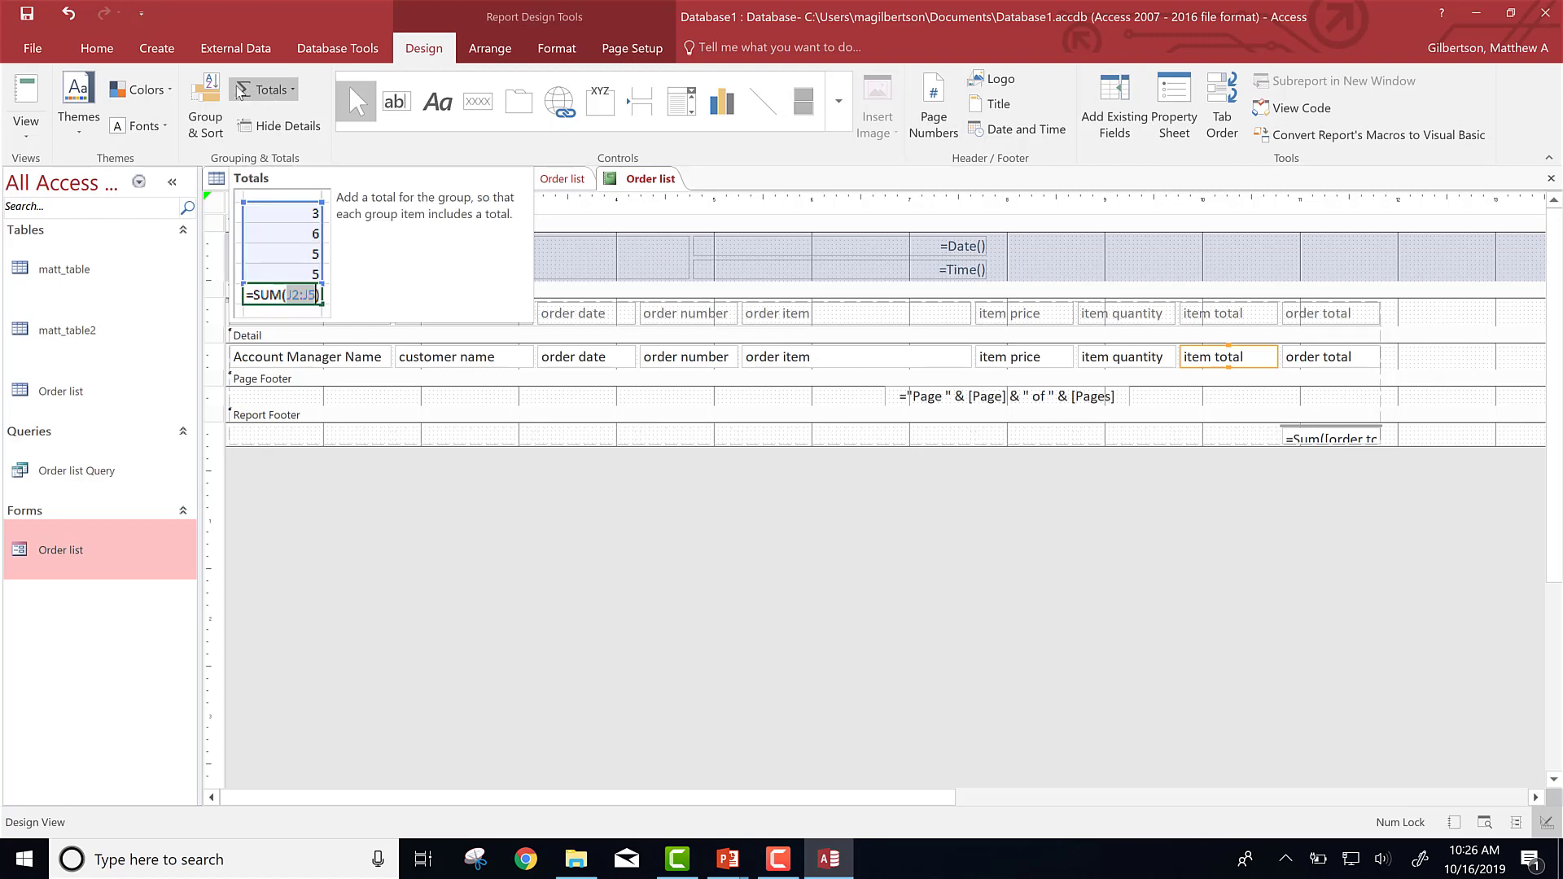
{"action": "left_click", "coordinate": [295, 89]}
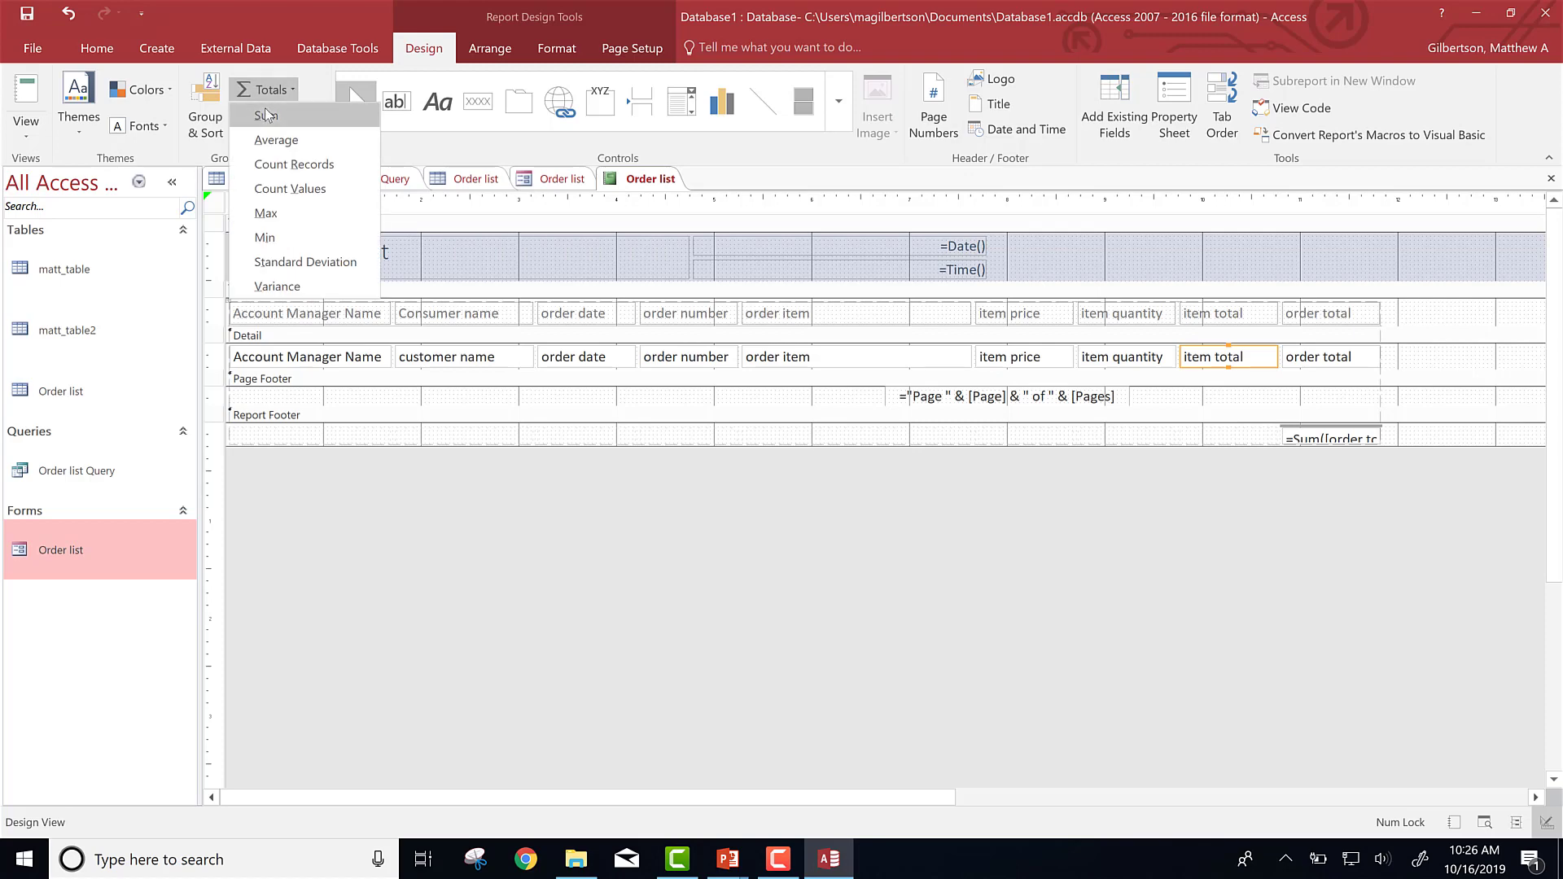
{"action": "left_click", "coordinate": [266, 114]}
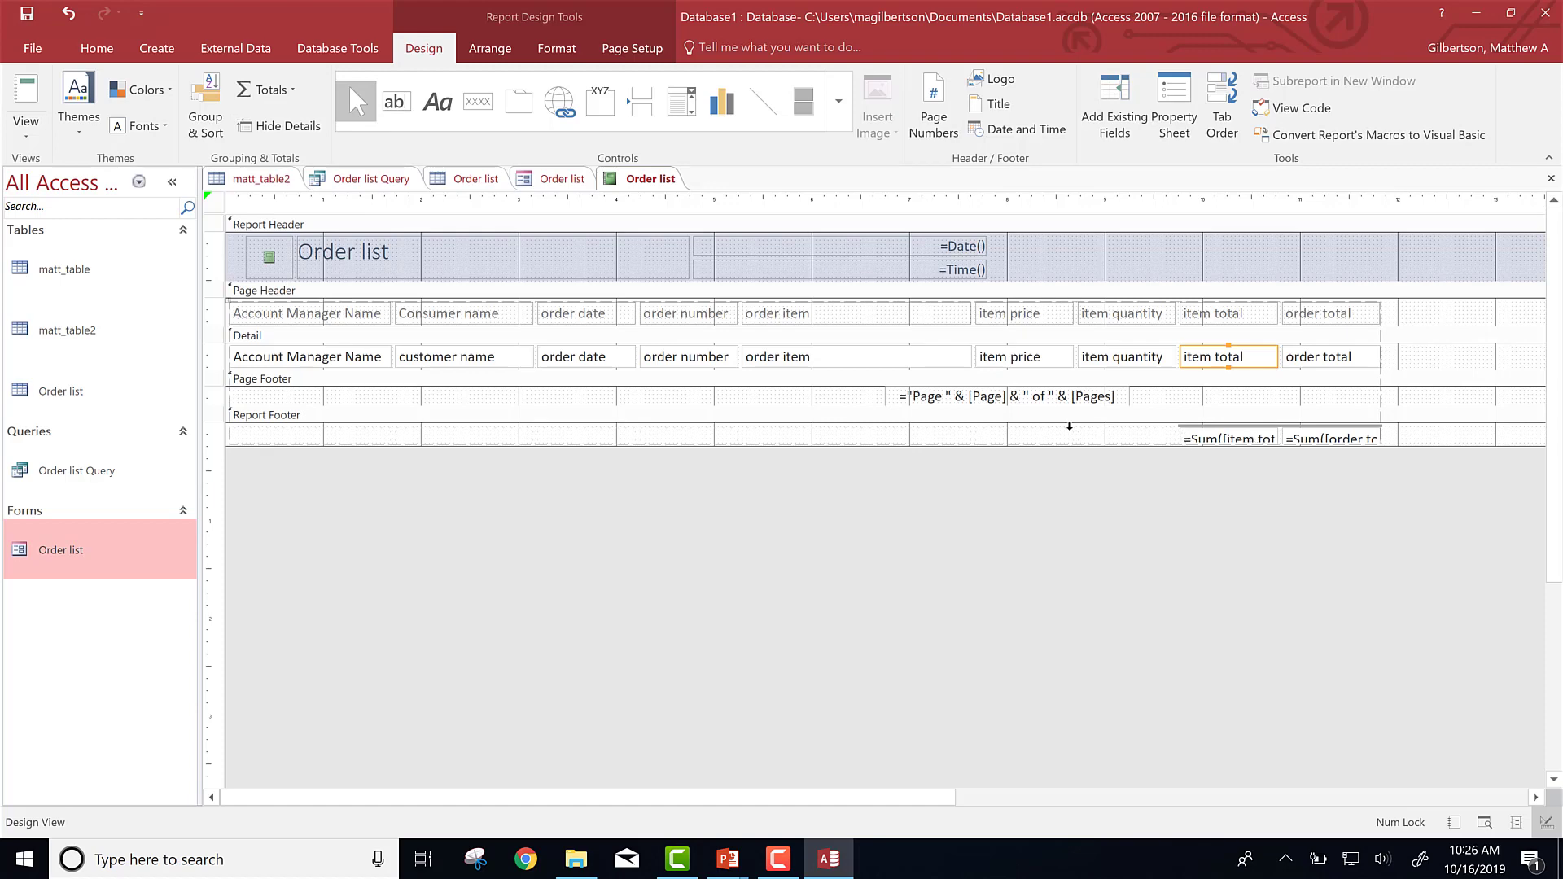
{"action": "left_click", "coordinate": [20, 137]}
{"action": "left_click", "coordinate": [40, 162]}
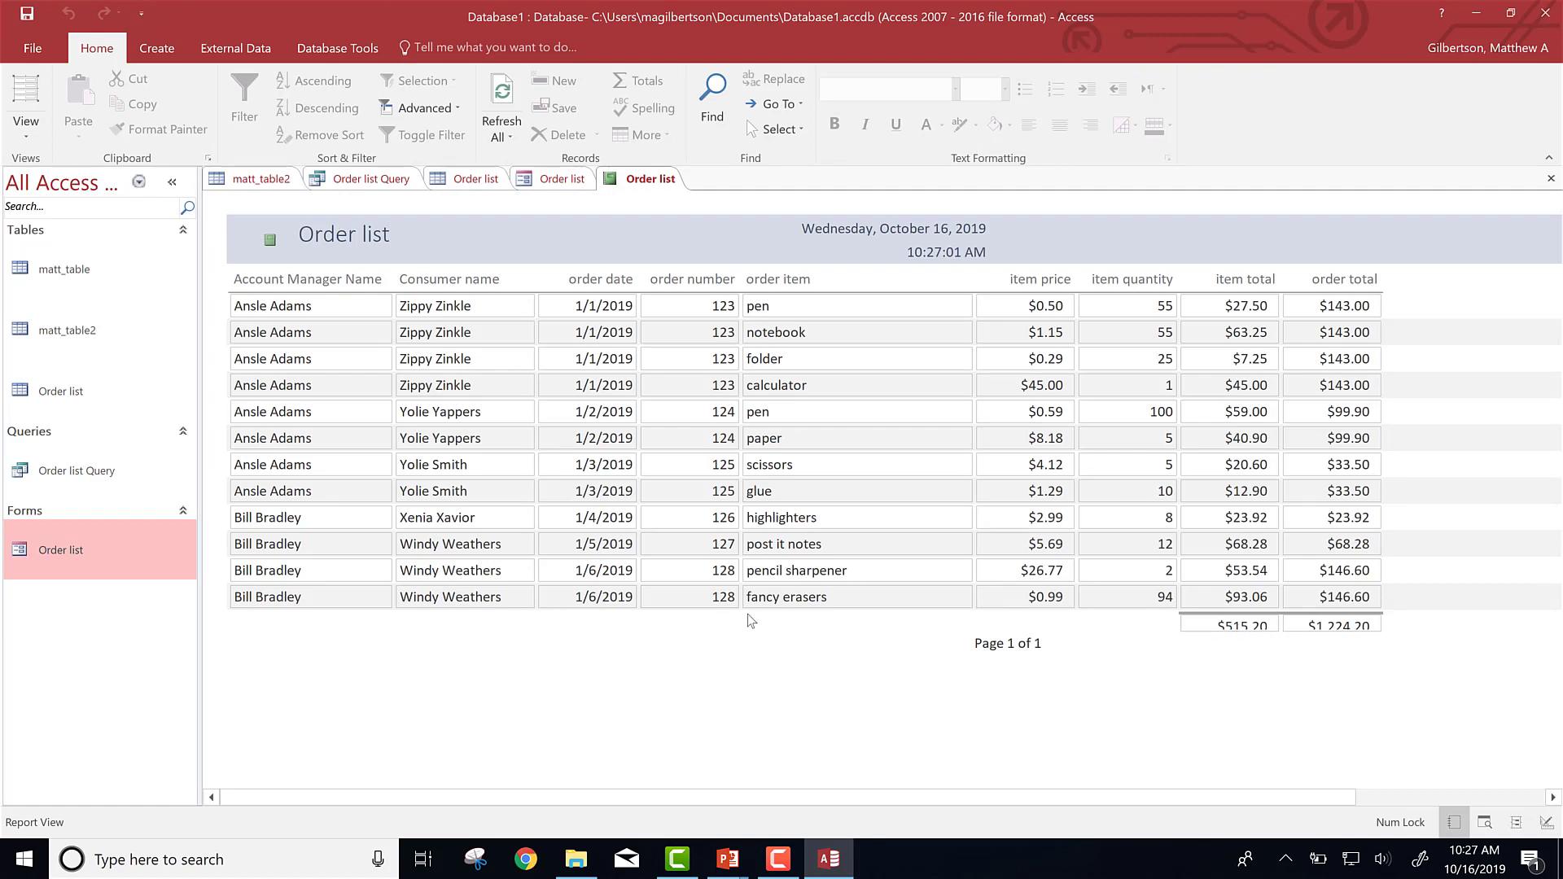
- Switch to PowerPoint, advance to the "Database Properties" slide, and return to the Order list report in Access
{"action": "key", "text": "alt+Tab"}
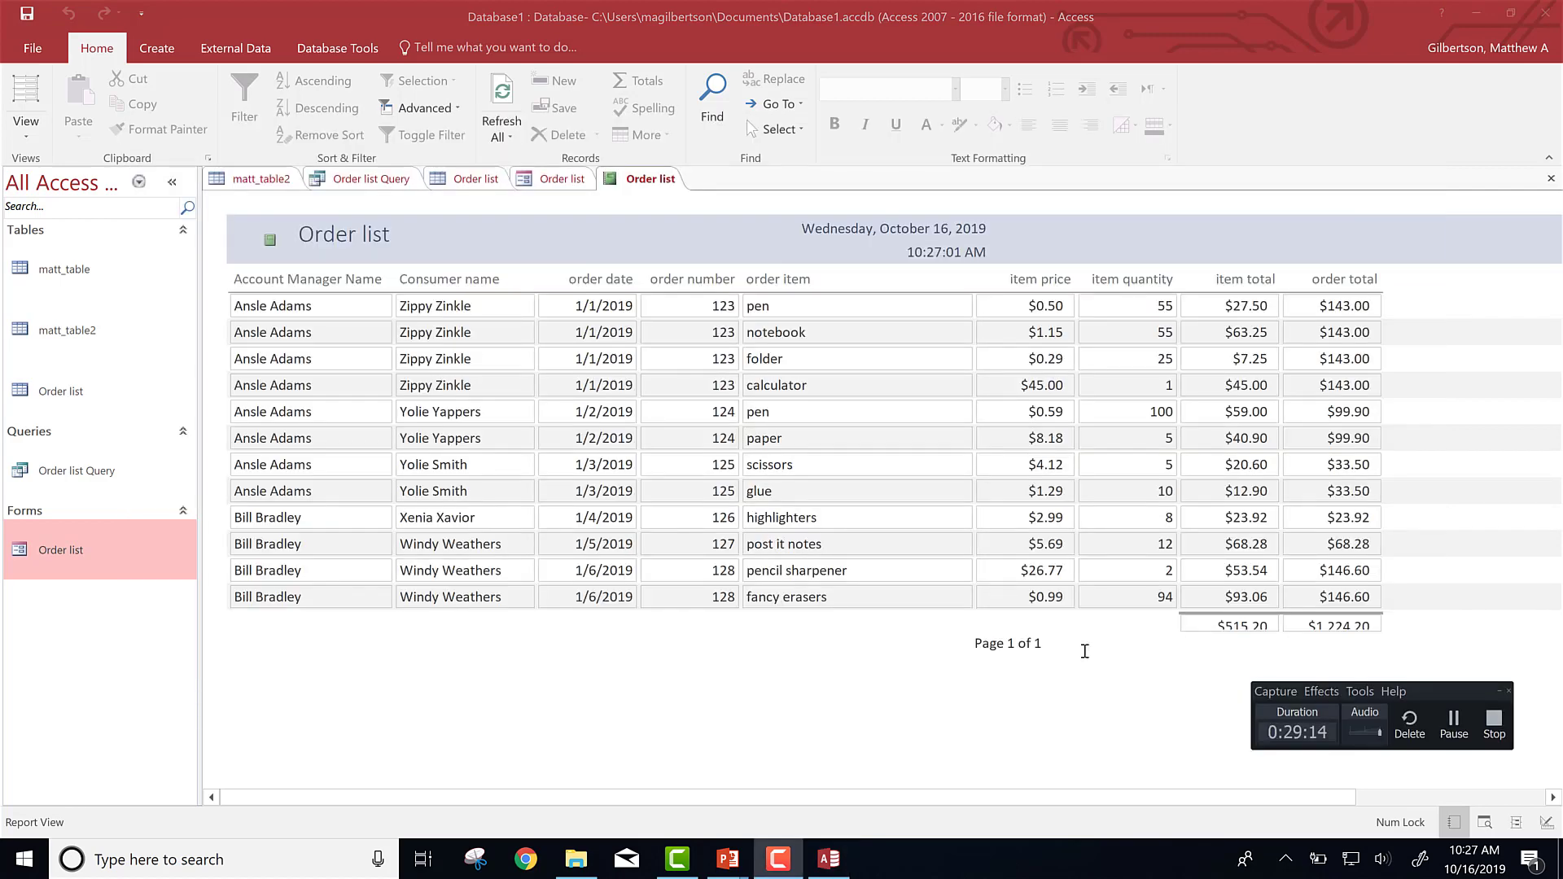
{"action": "key", "text": "alt+Tab"}
{"action": "key", "text": "Tab"}
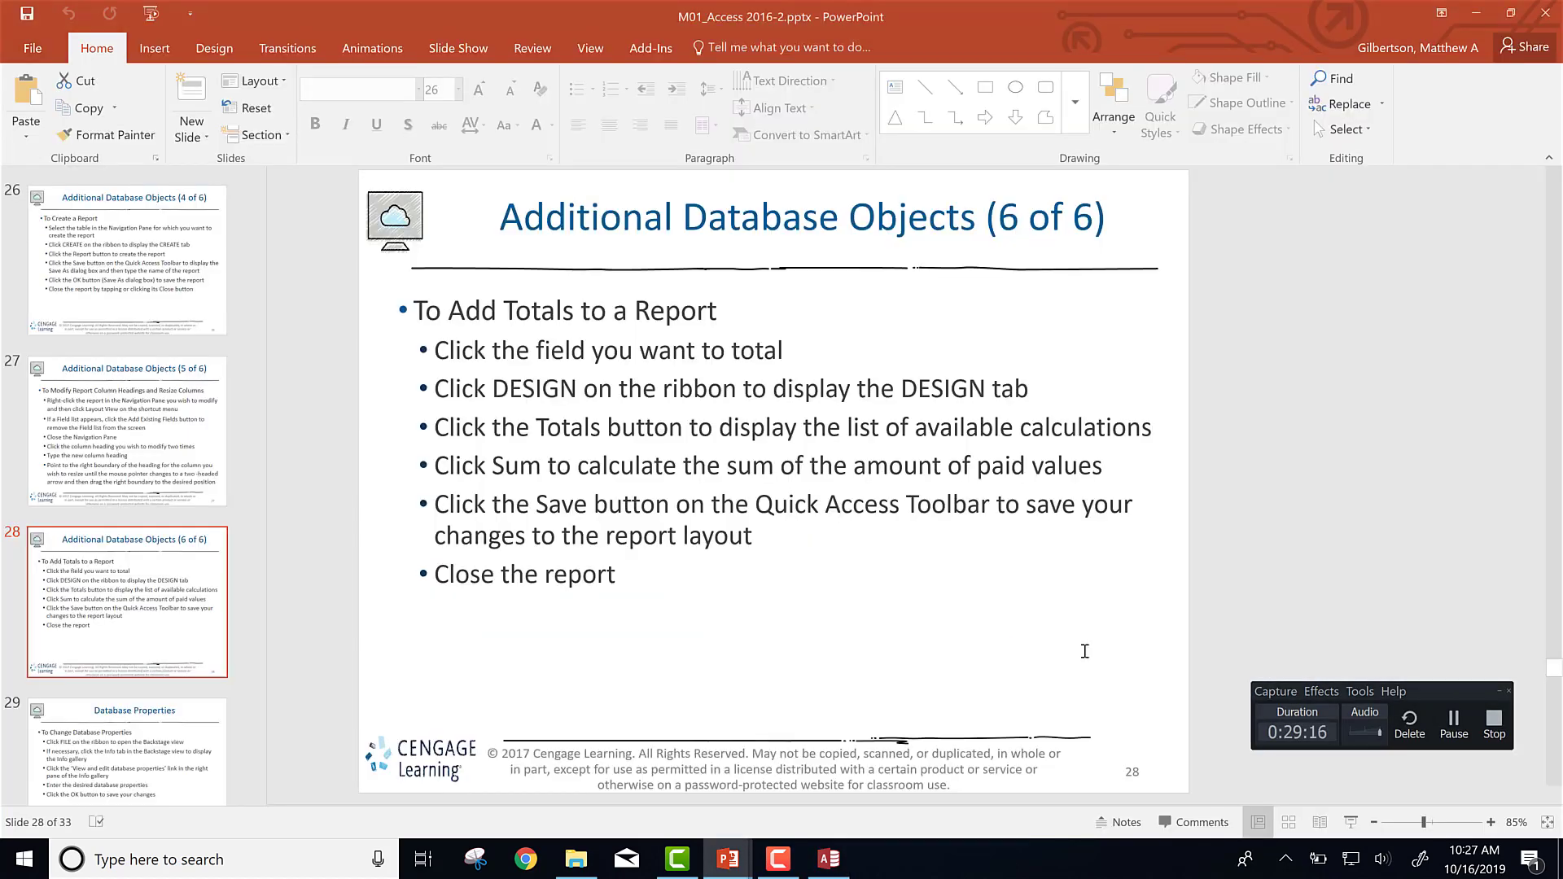
{"action": "key", "text": "Page_Down"}
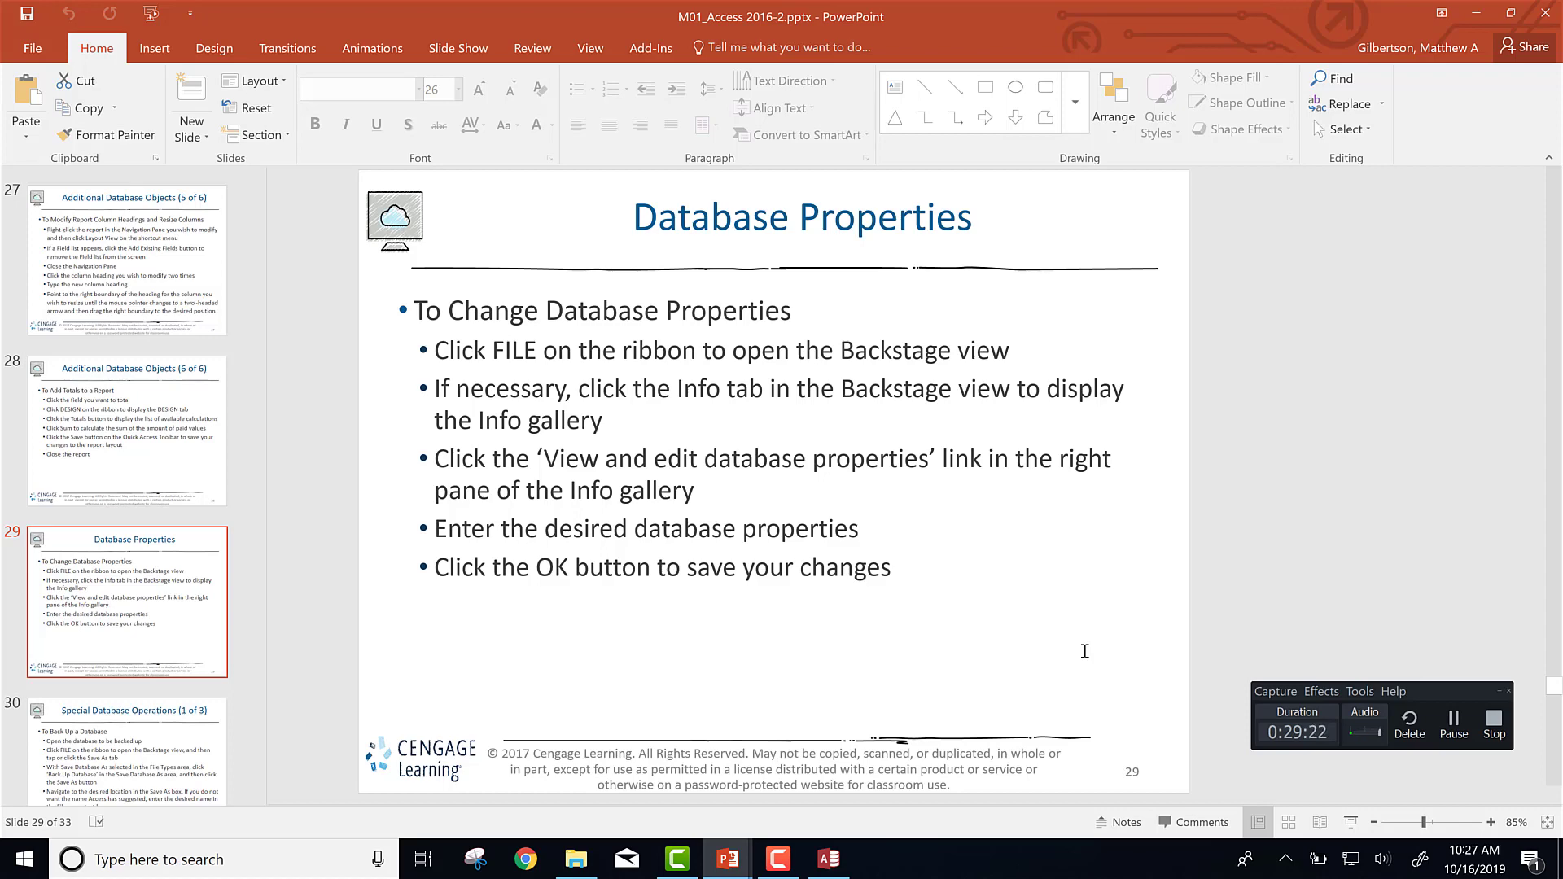
{"action": "key", "text": "alt+Tab"}
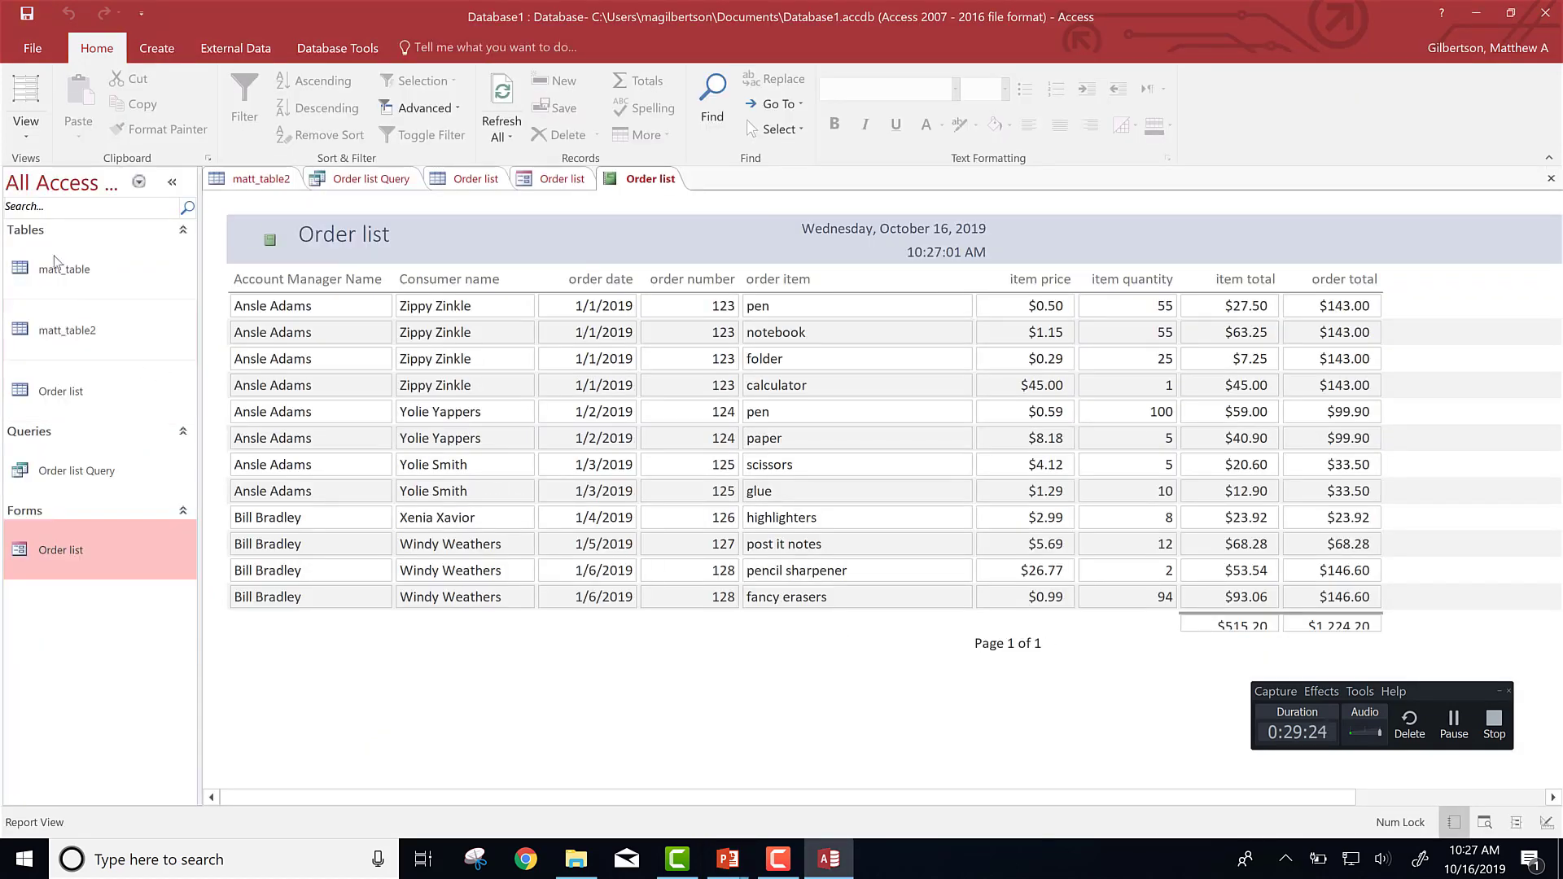
- Open the database properties, view the Summary details, and close them without saving changes
{"action": "left_click", "coordinate": [39, 42]}
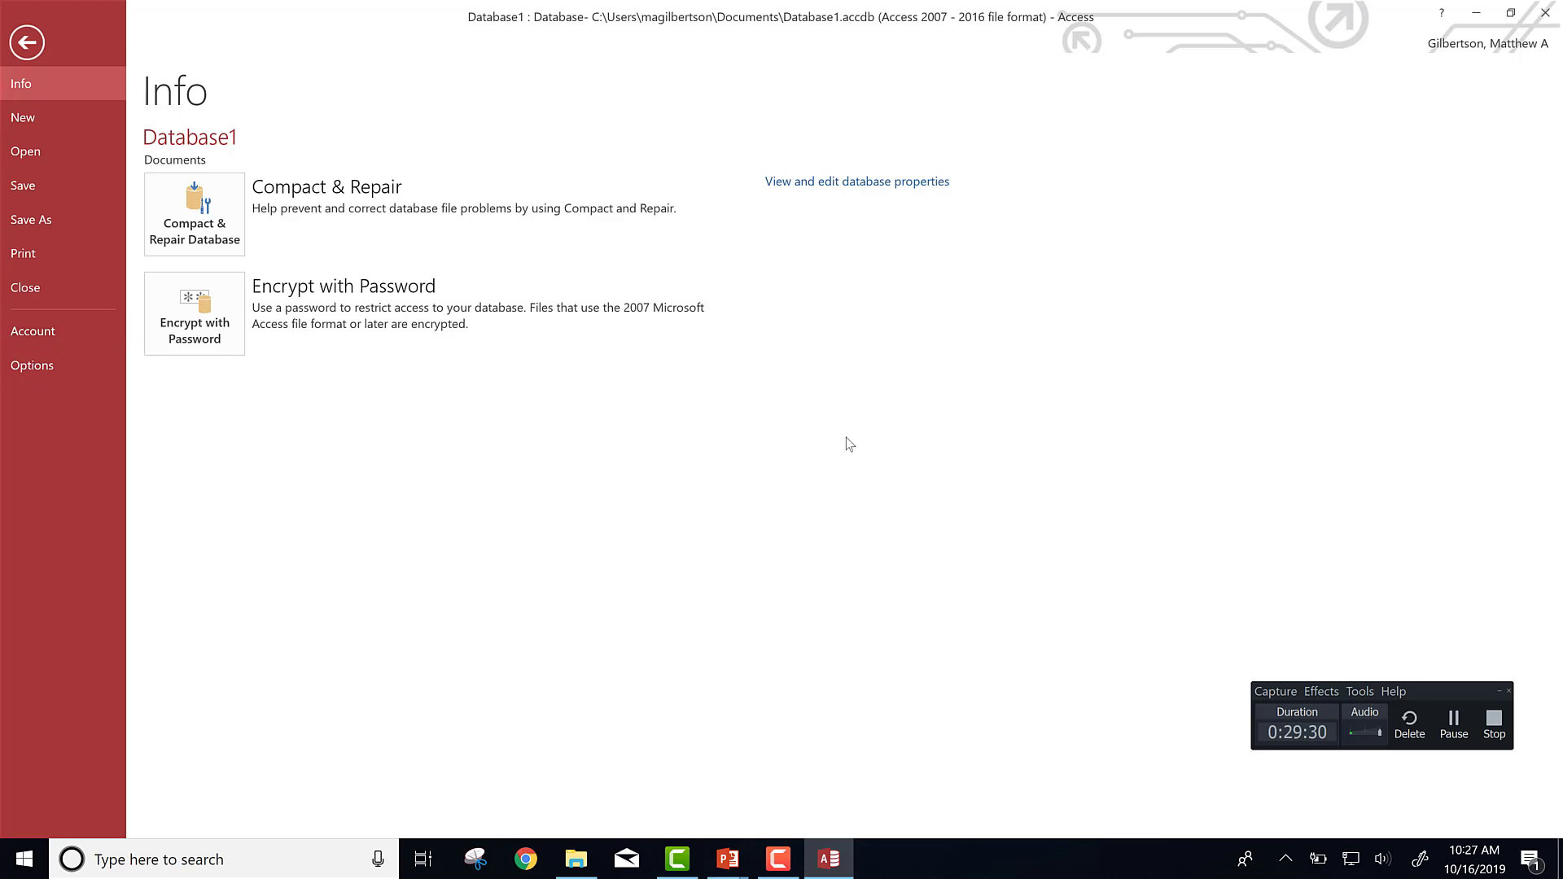
{"action": "left_click", "coordinate": [867, 180]}
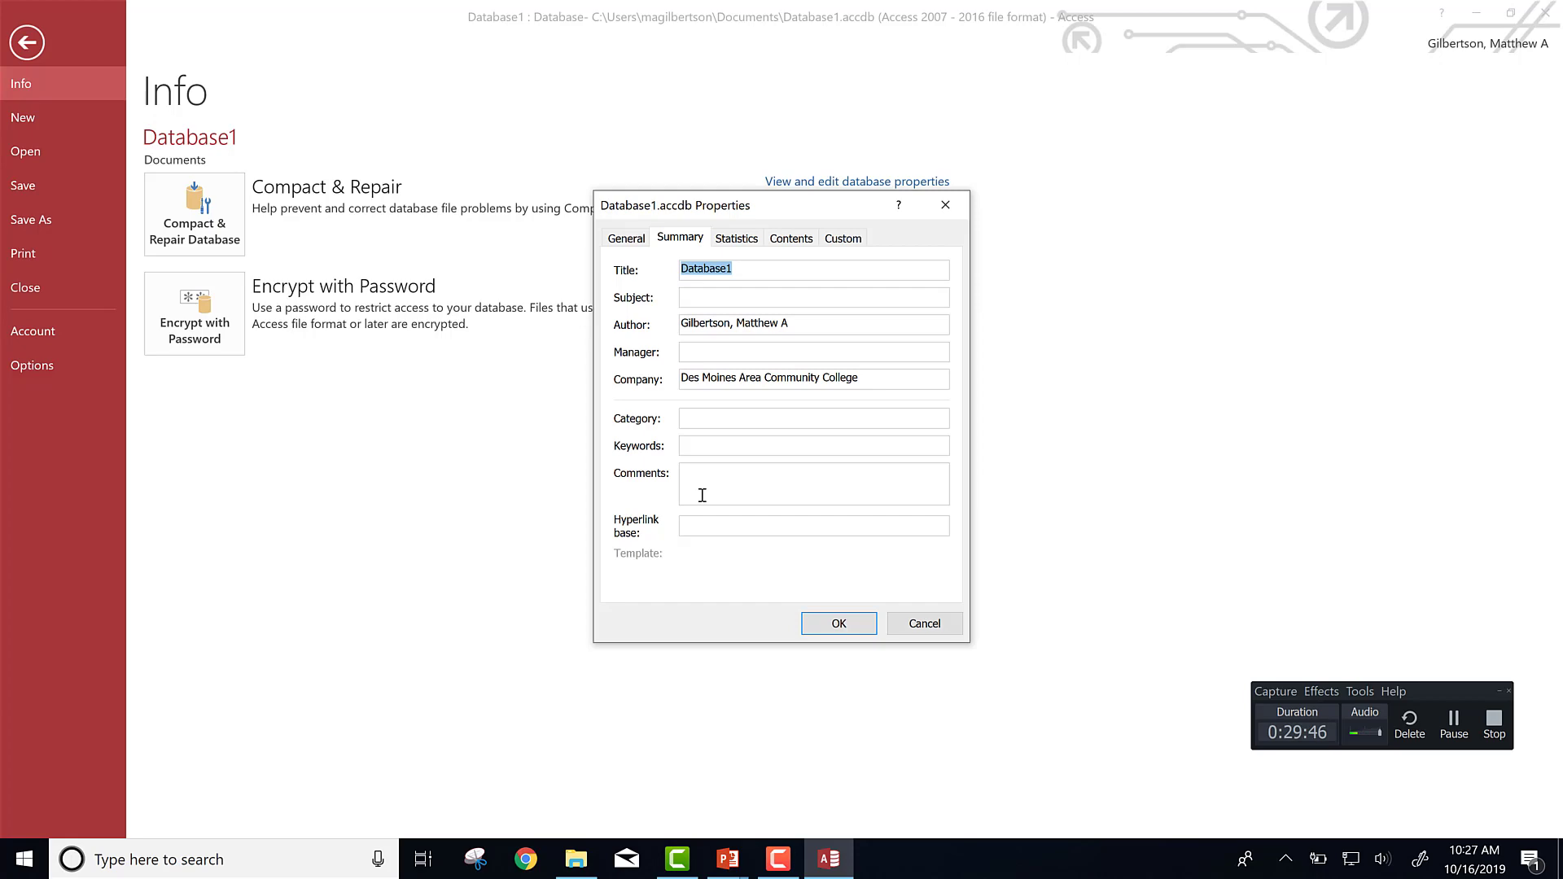
{"action": "left_click", "coordinate": [924, 623]}
- Switch to PowerPoint, advance to the "Special Database Operations (1 of 3)" slide on backups, and return to the Order list report in Access
{"action": "key", "text": "alt+Tab"}
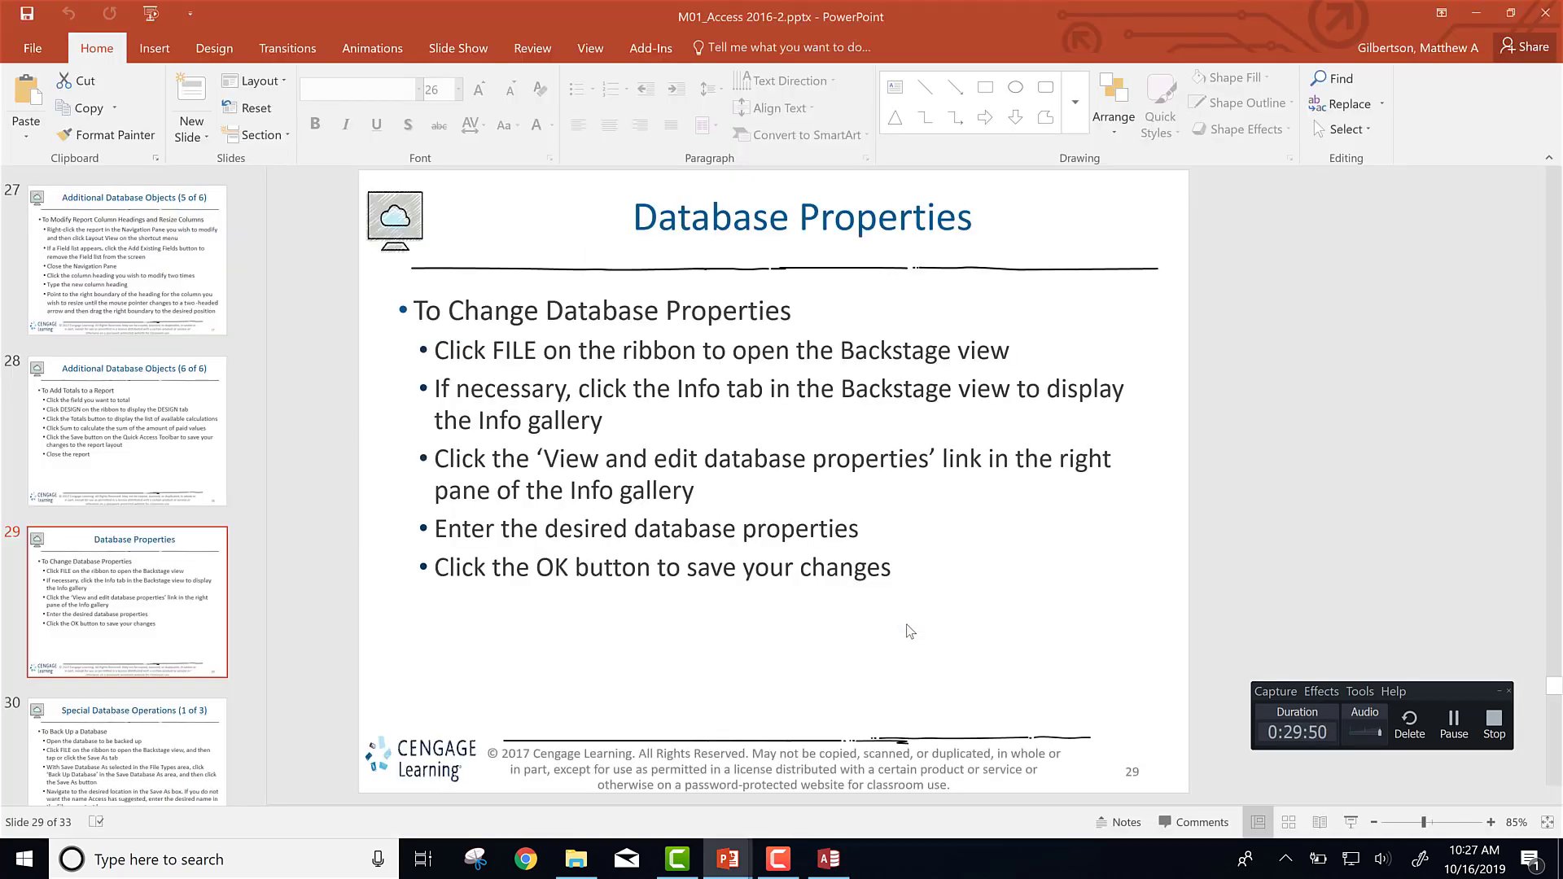
{"action": "scroll", "coordinate": [909, 631], "scroll_direction": "down", "scroll_amount": 1}
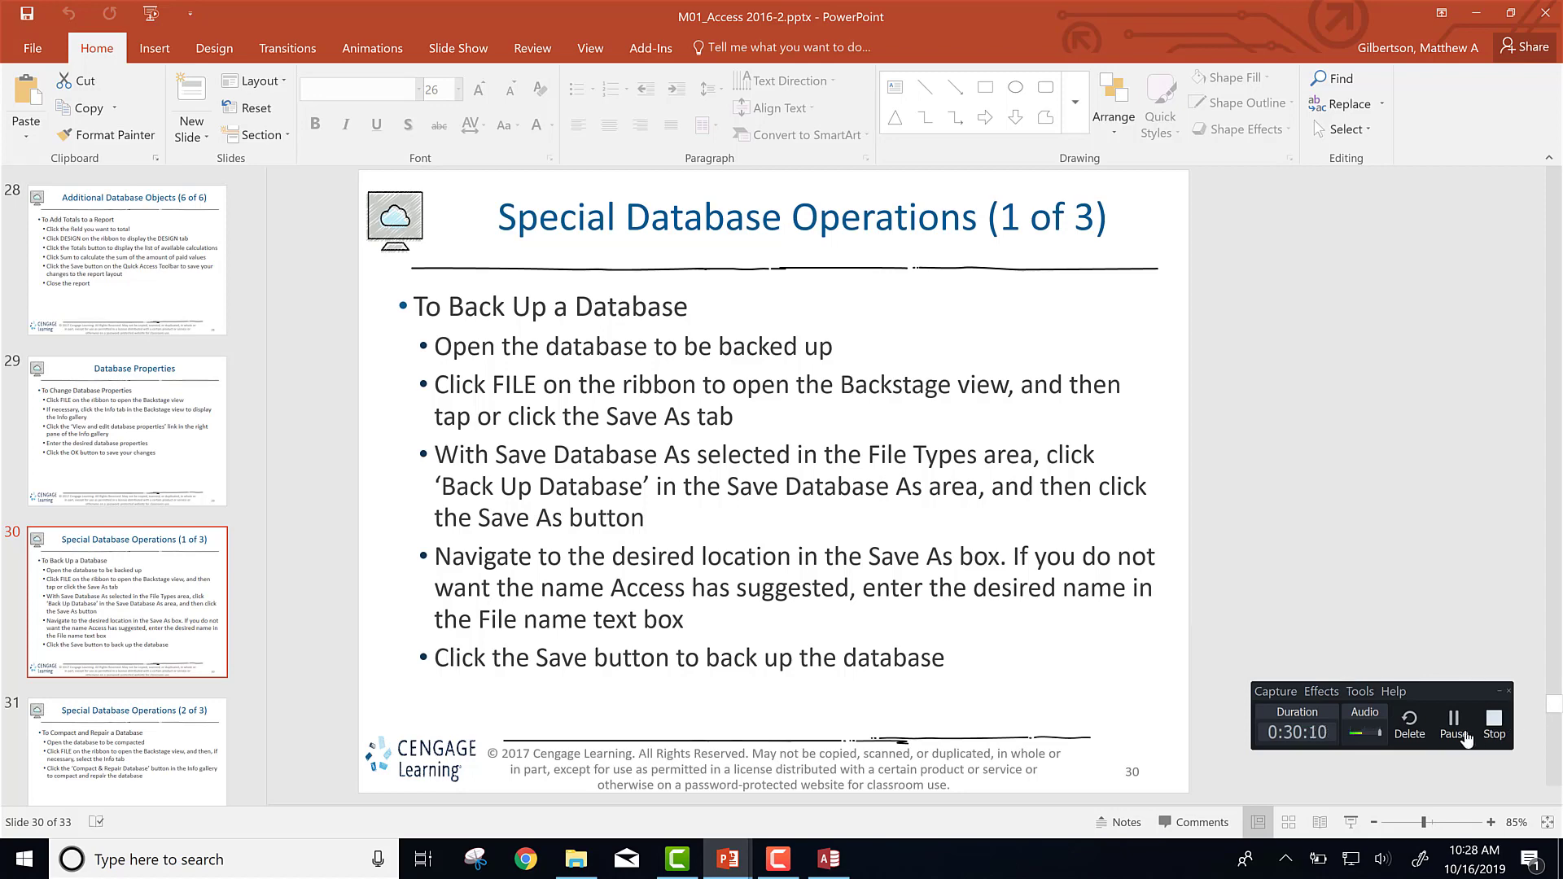
{"action": "key", "text": "alt+Tab"}
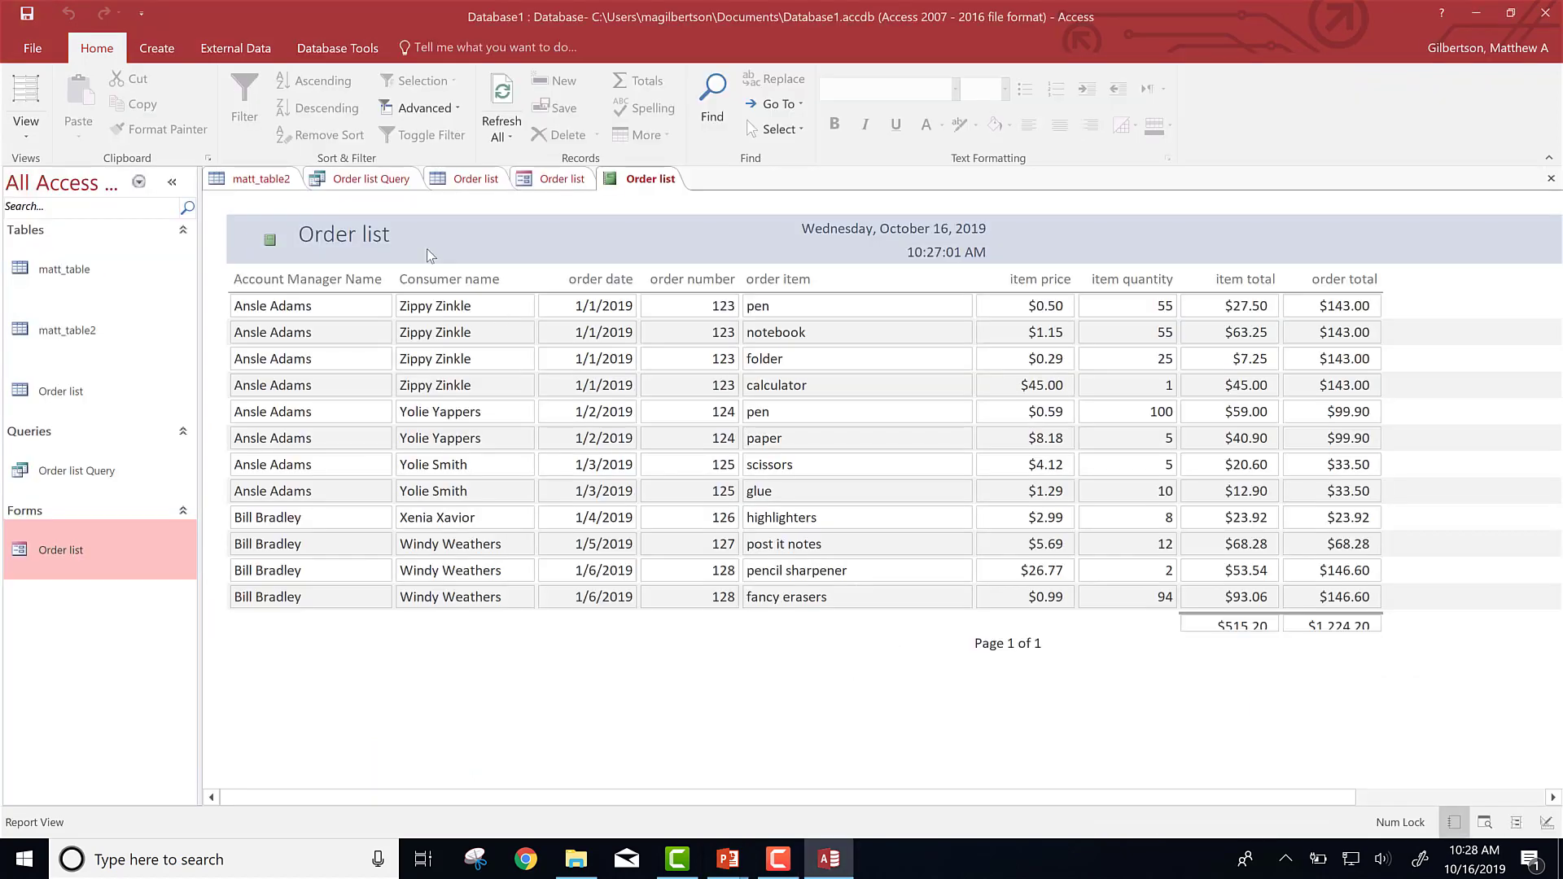
- Start a Back Up Database operation and save the report's design changes under the name Order list
{"action": "left_click", "coordinate": [30, 52]}
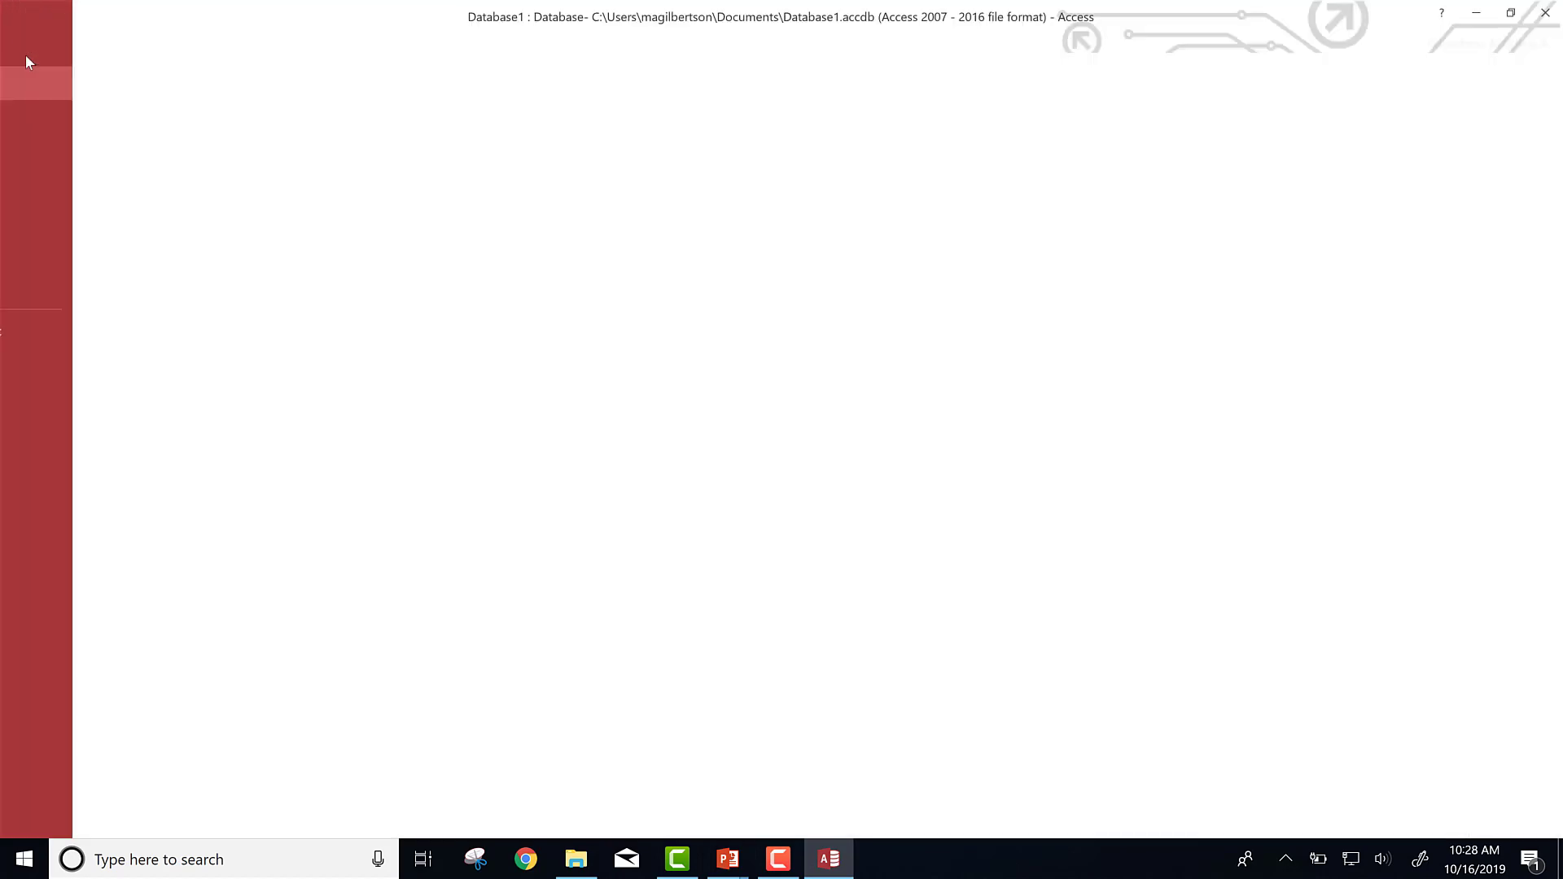
{"action": "left_click", "coordinate": [27, 56]}
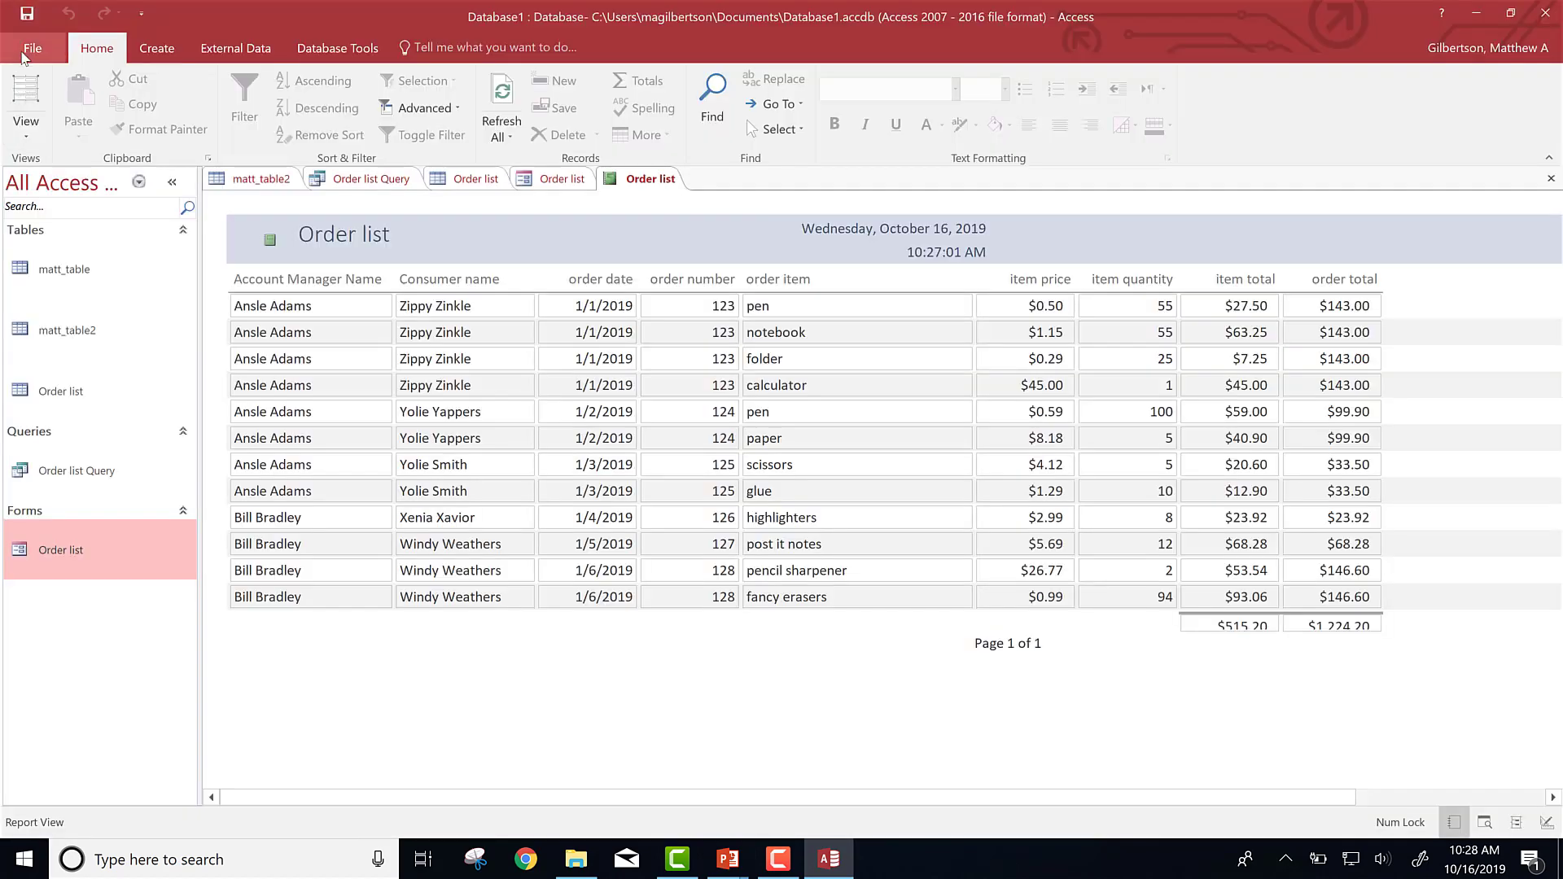
{"action": "left_click", "coordinate": [30, 51]}
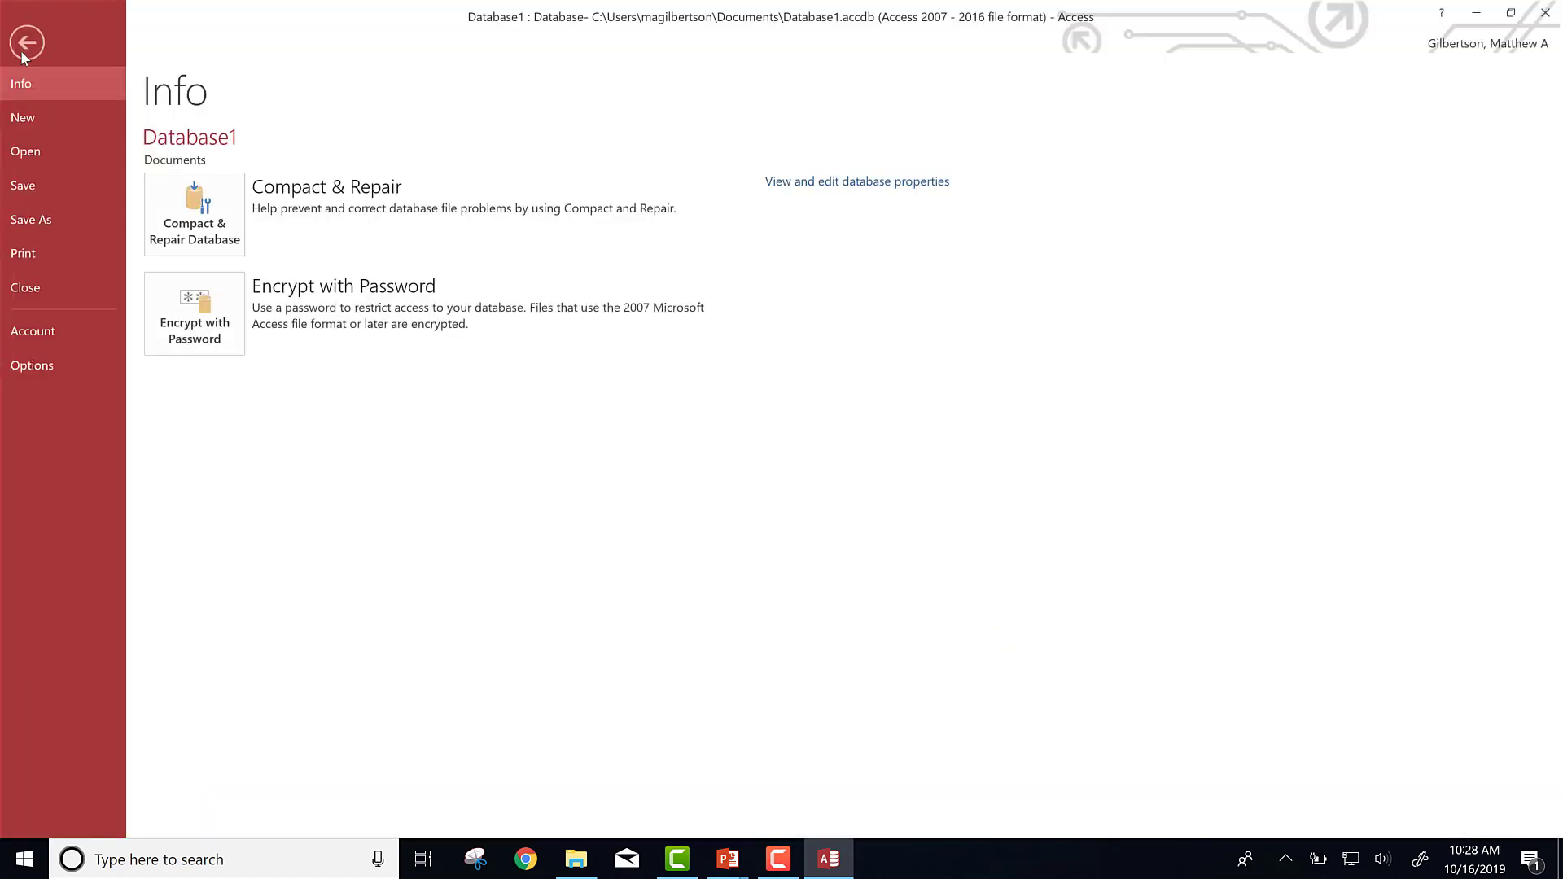
{"action": "left_click", "coordinate": [44, 221]}
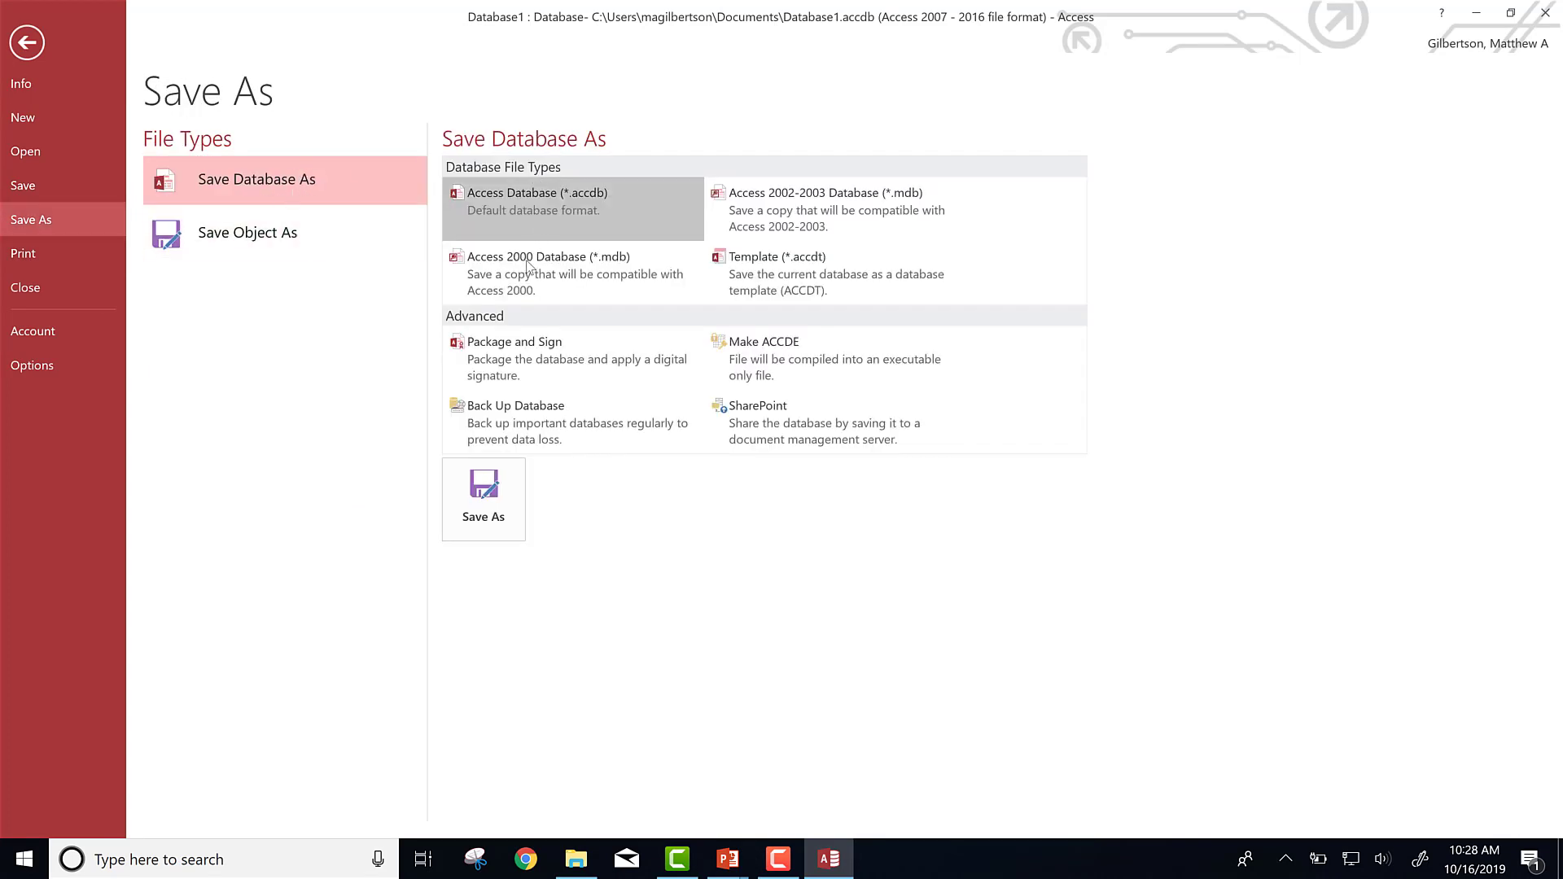
{"action": "left_click", "coordinate": [528, 424]}
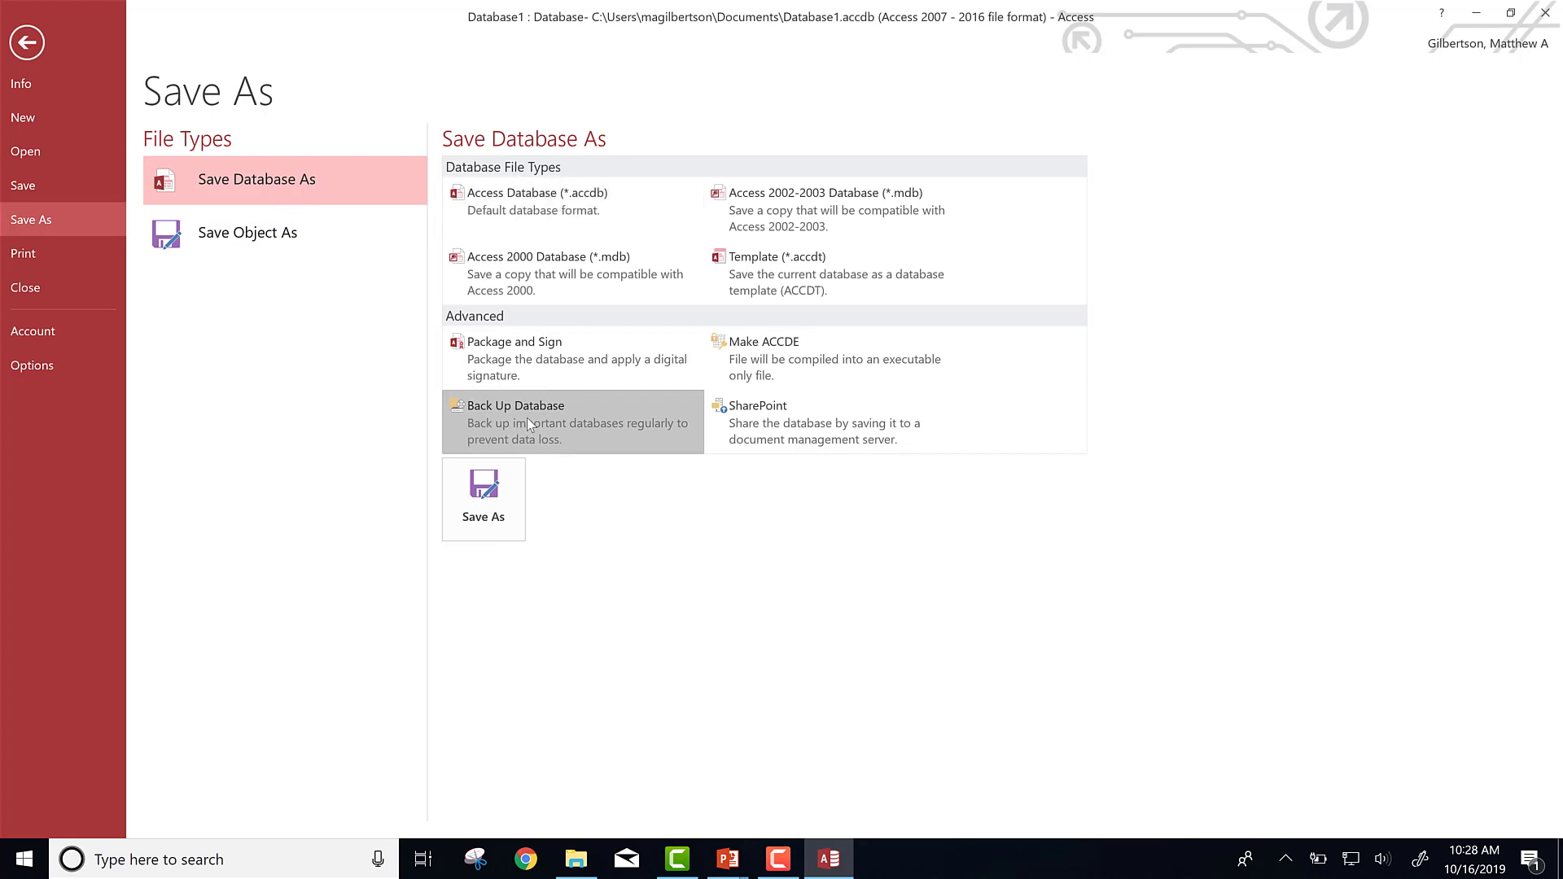
{"action": "double_click", "coordinate": [526, 418]}
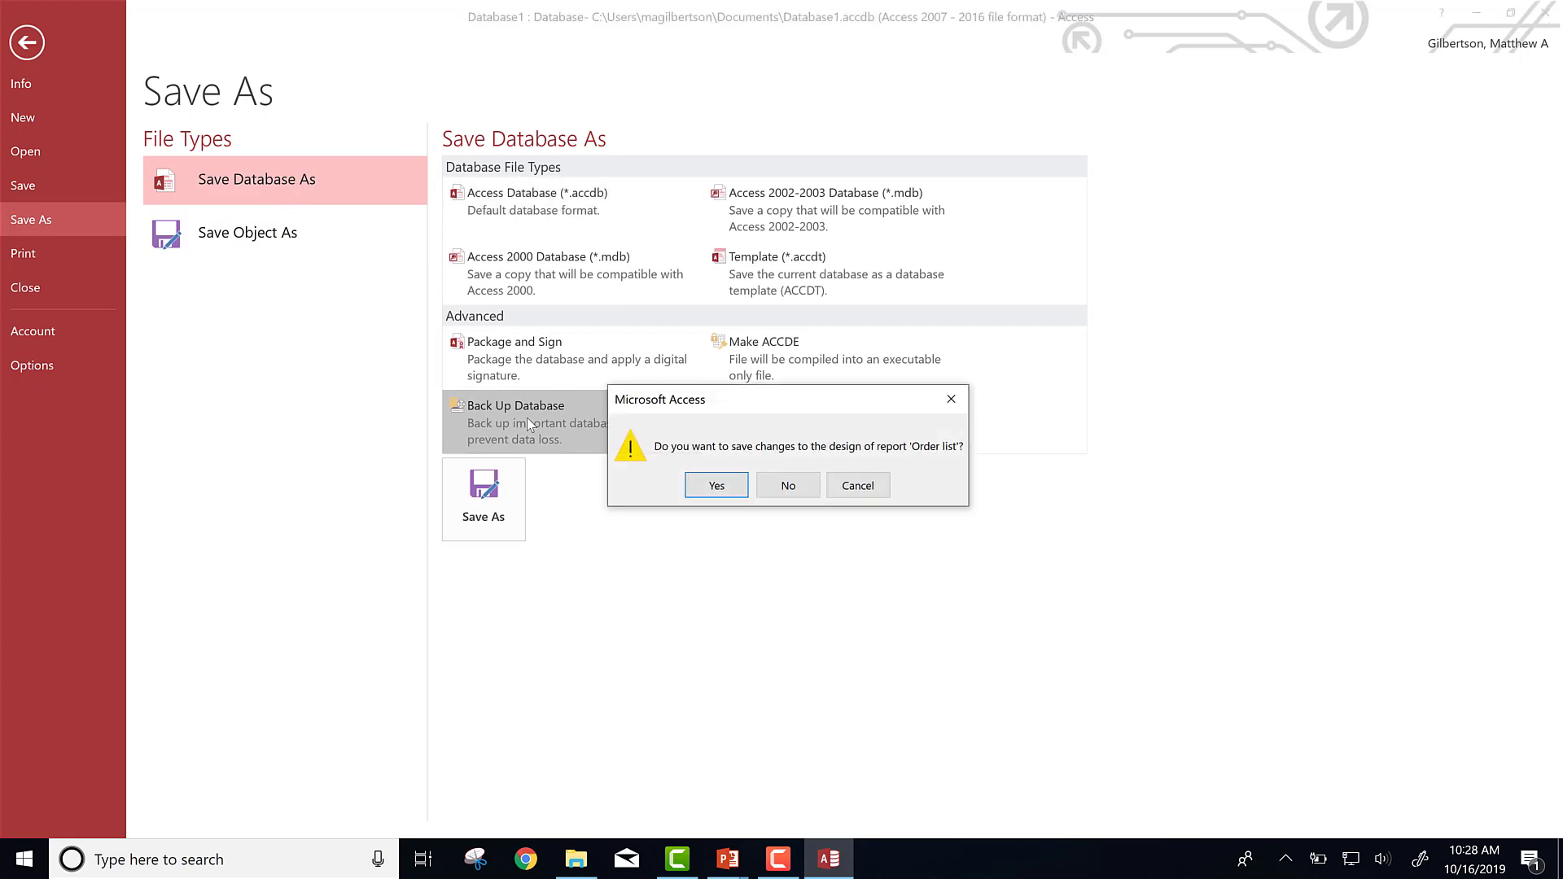
{"action": "left_click", "coordinate": [713, 485]}
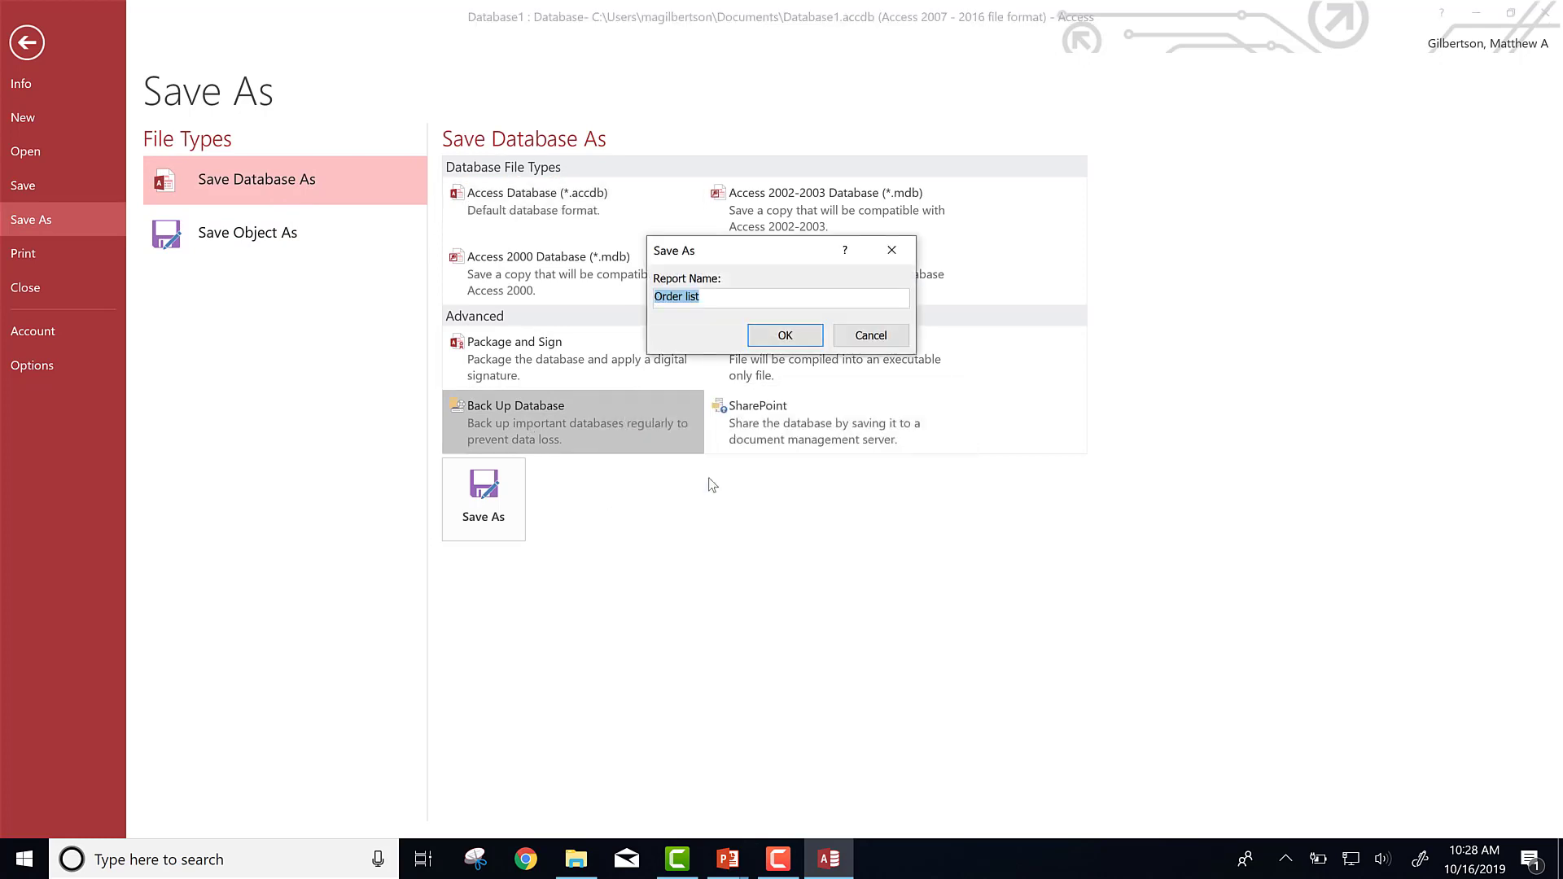
{"action": "left_click", "coordinate": [768, 334]}
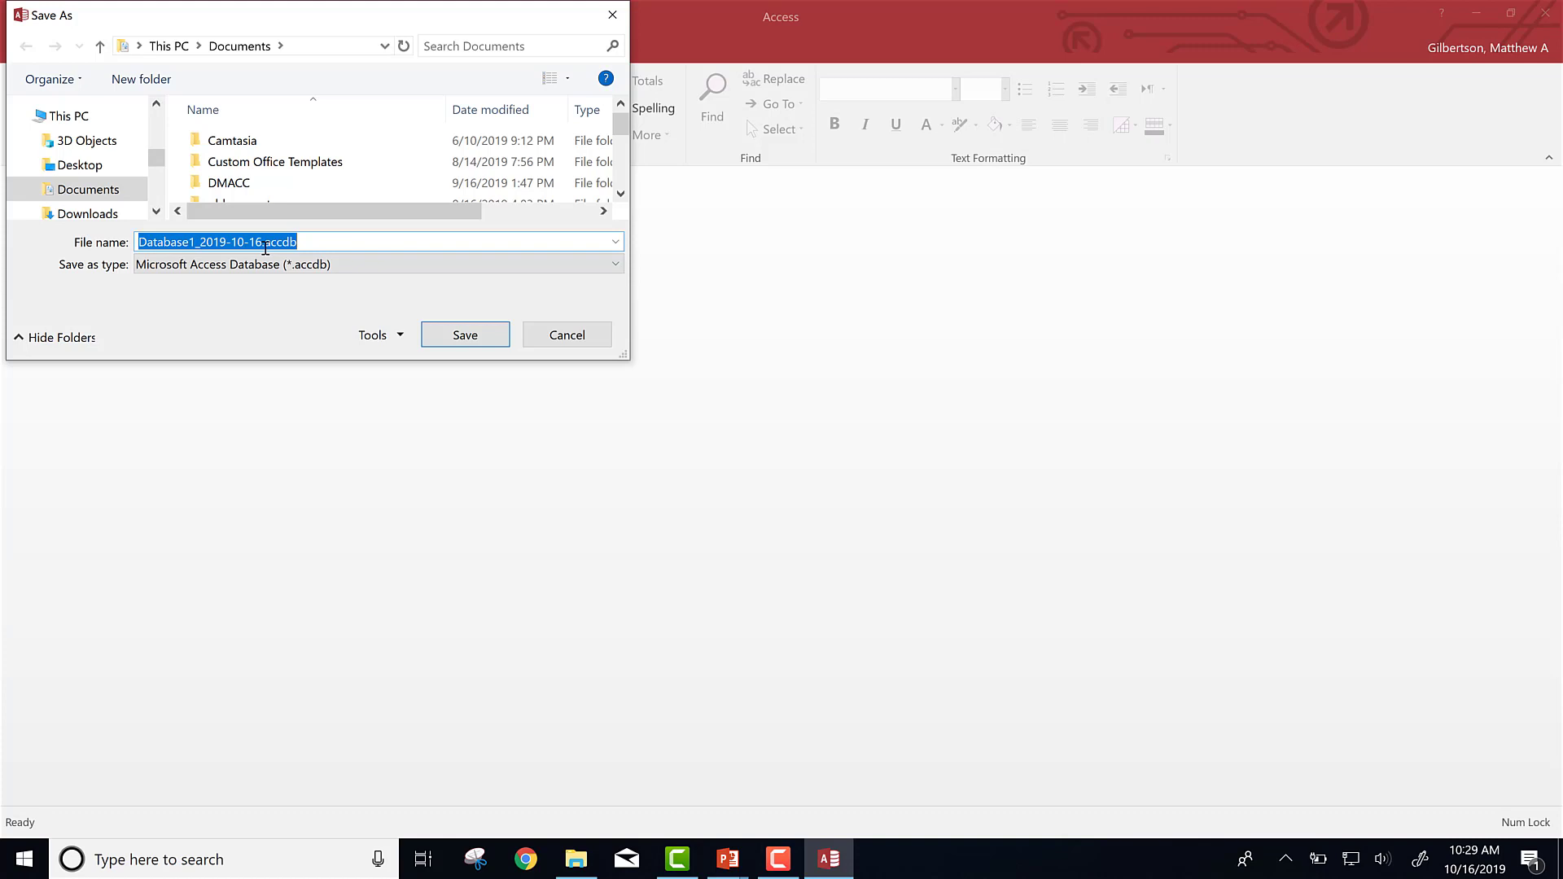
- Save the backup in Documents as Database1_2019-10-16.accdb and enable the content of the reopened database
{"action": "left_click", "coordinate": [454, 341]}
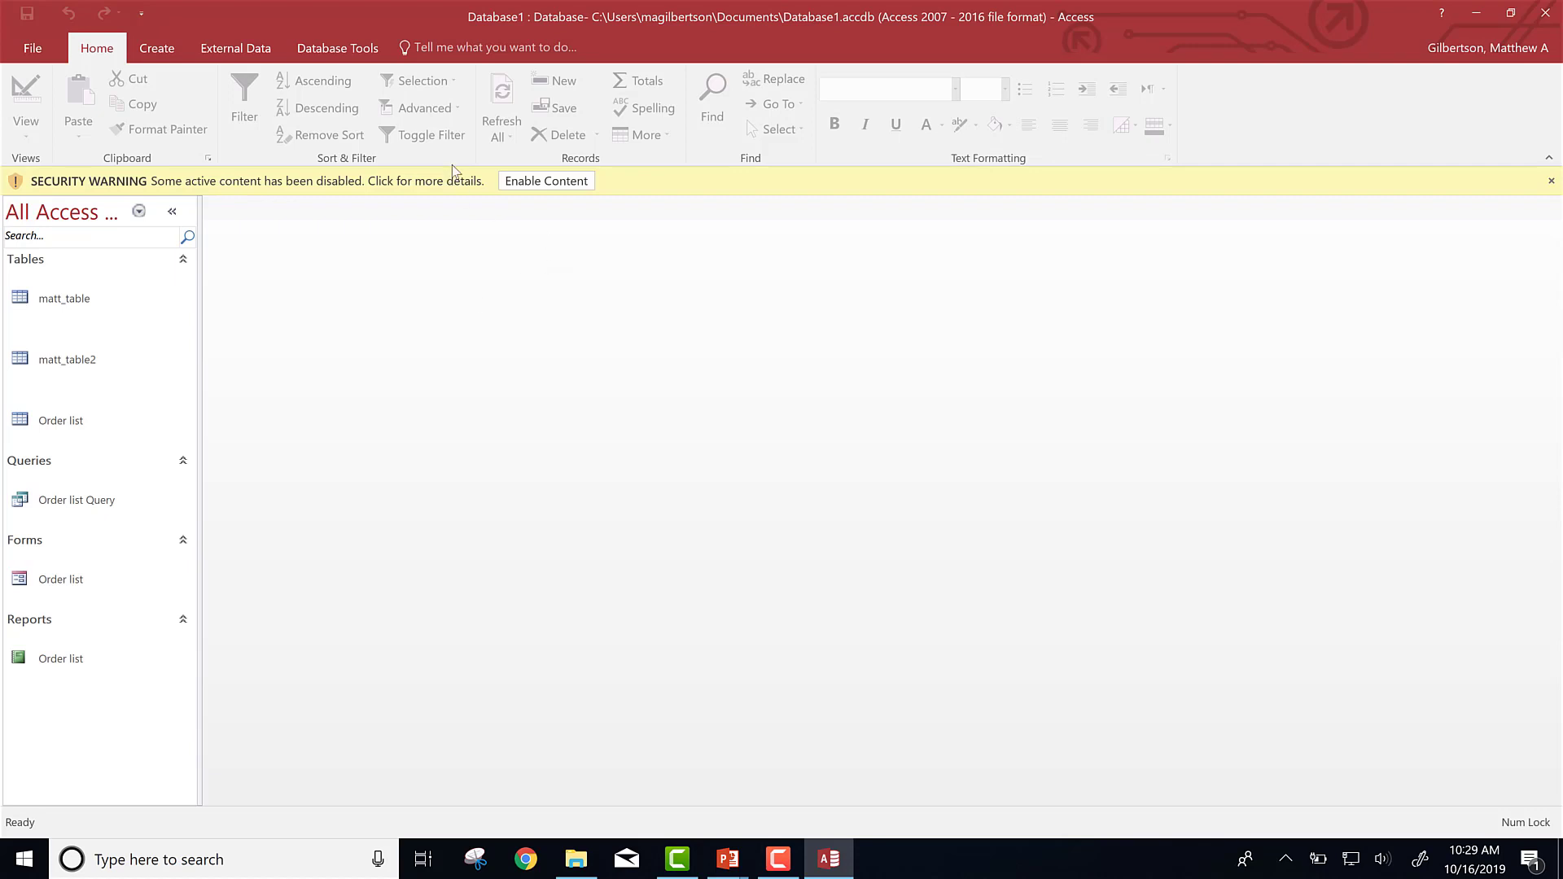
{"action": "left_click", "coordinate": [520, 182]}
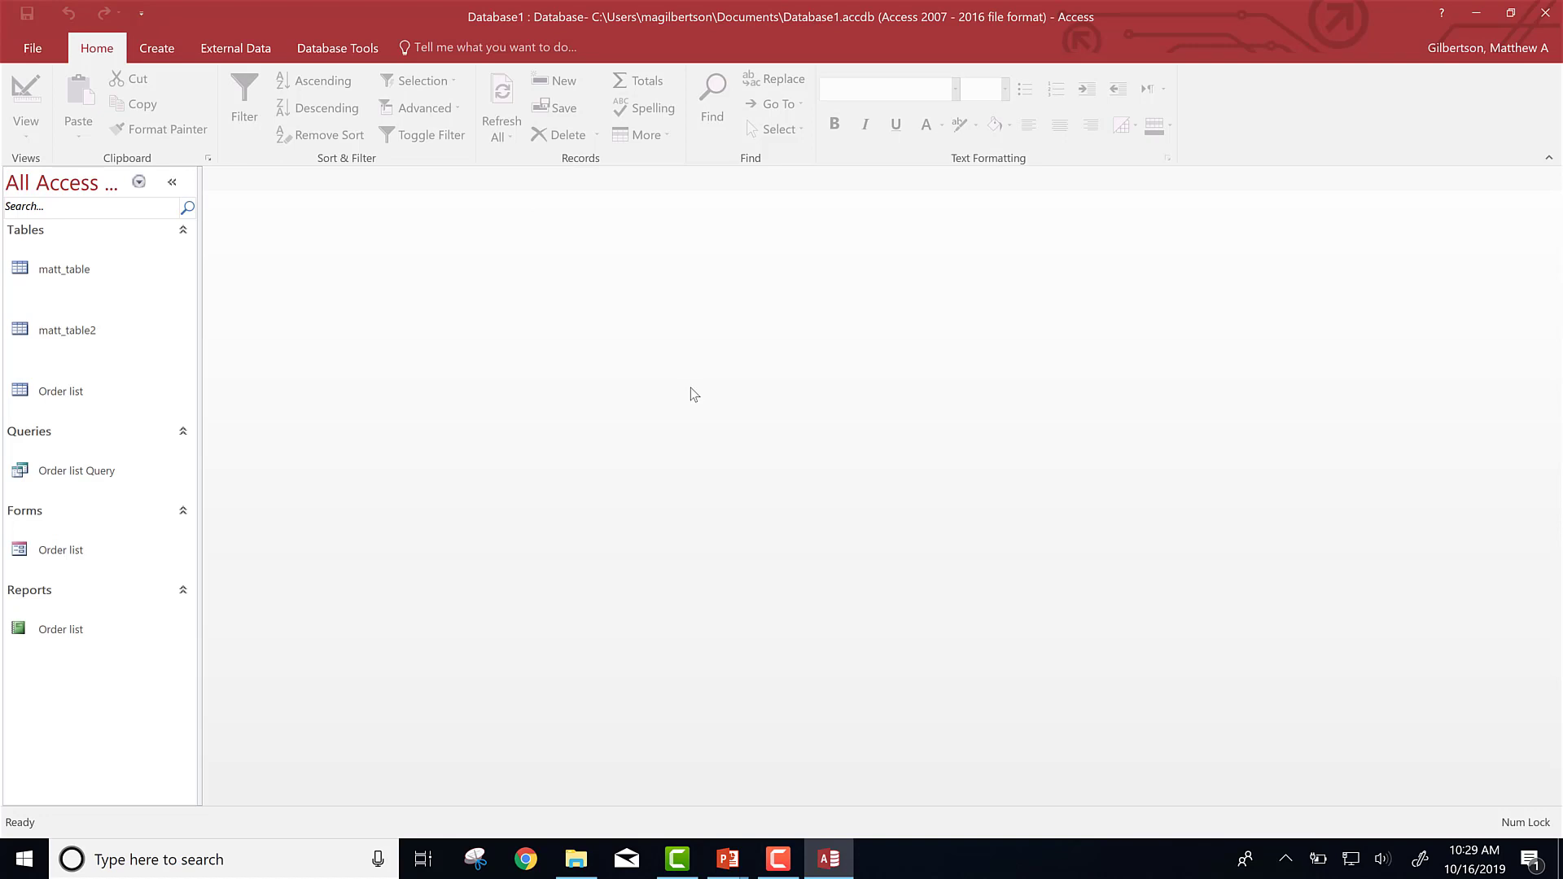
- Switch to PowerPoint and advance to the "Special Database Operations (2 of 3)" slide on compacting and repairing a database
{"action": "key", "text": "alt+Tab"}
{"action": "key", "text": "alt+Tab"}
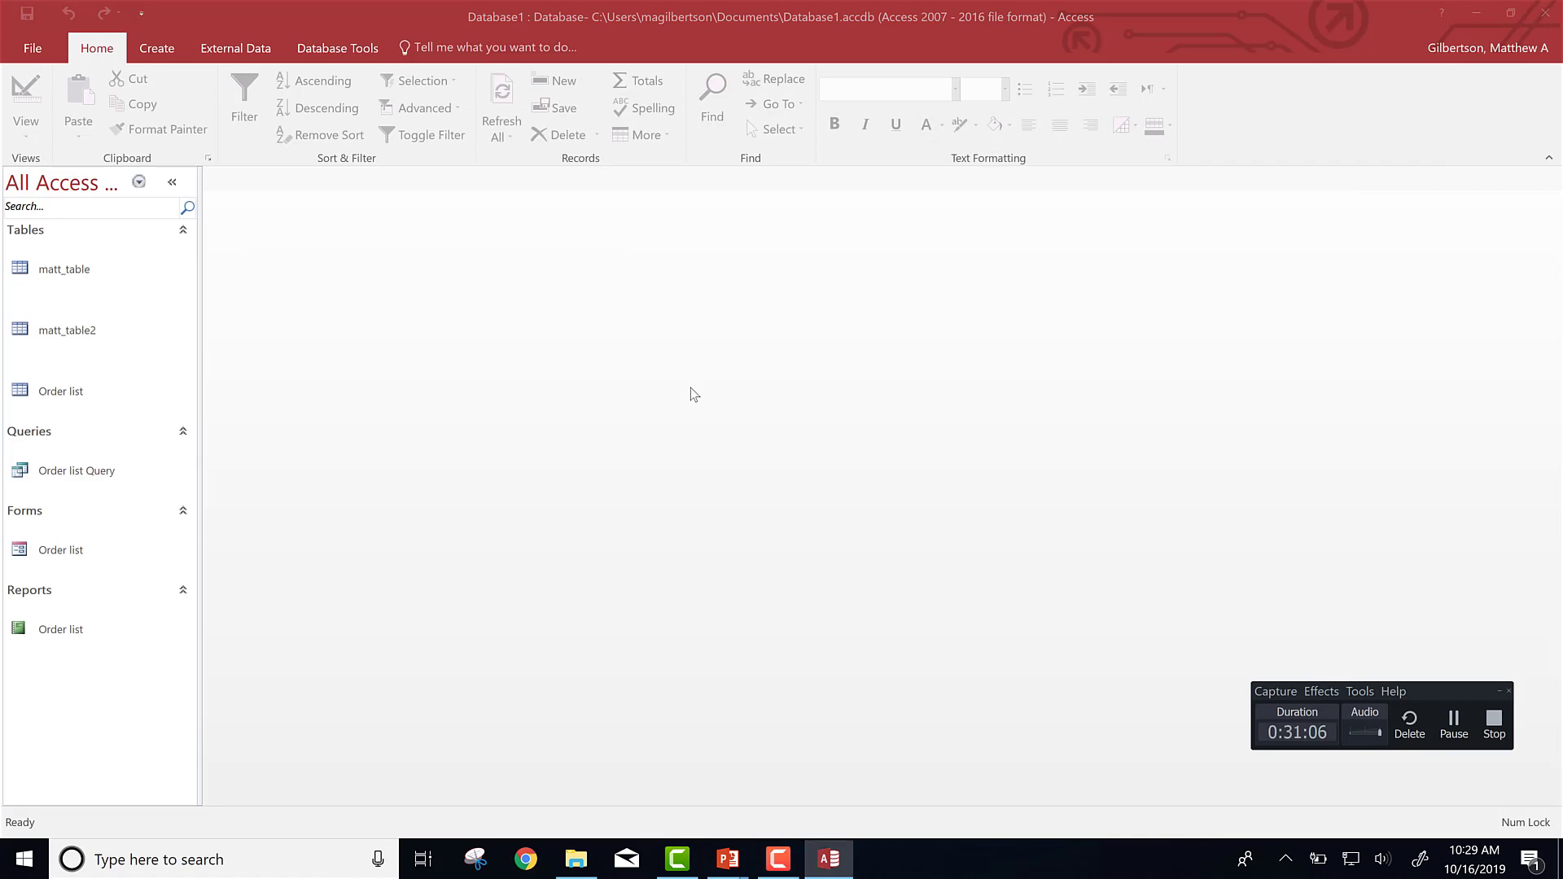
{"action": "key", "text": "alt+Tab"}
{"action": "key", "text": "alt+Tab"}
{"action": "key", "text": "Down"}
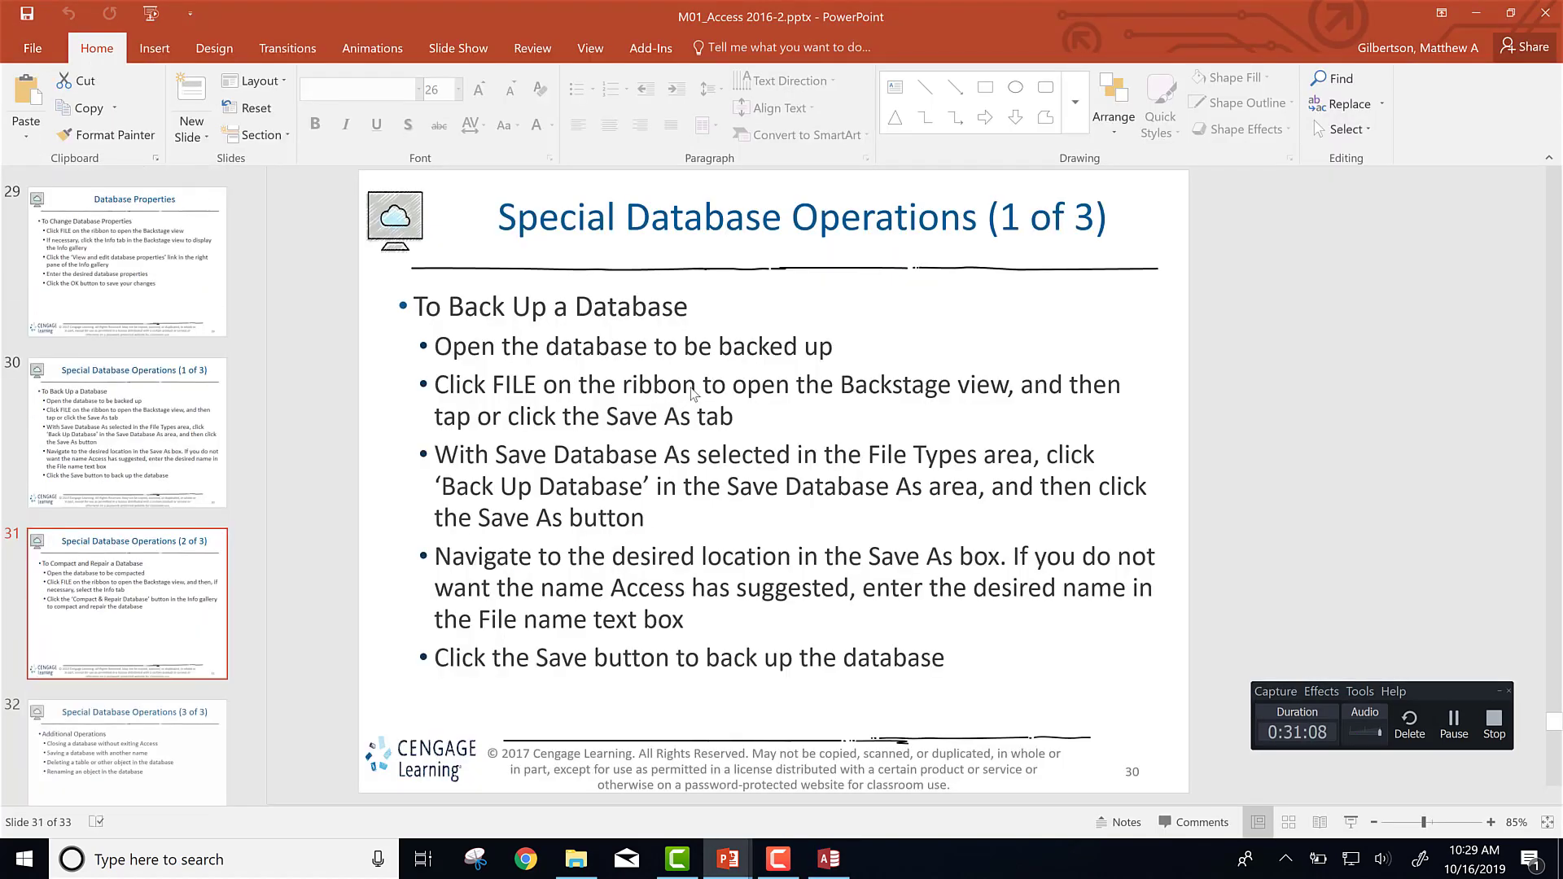